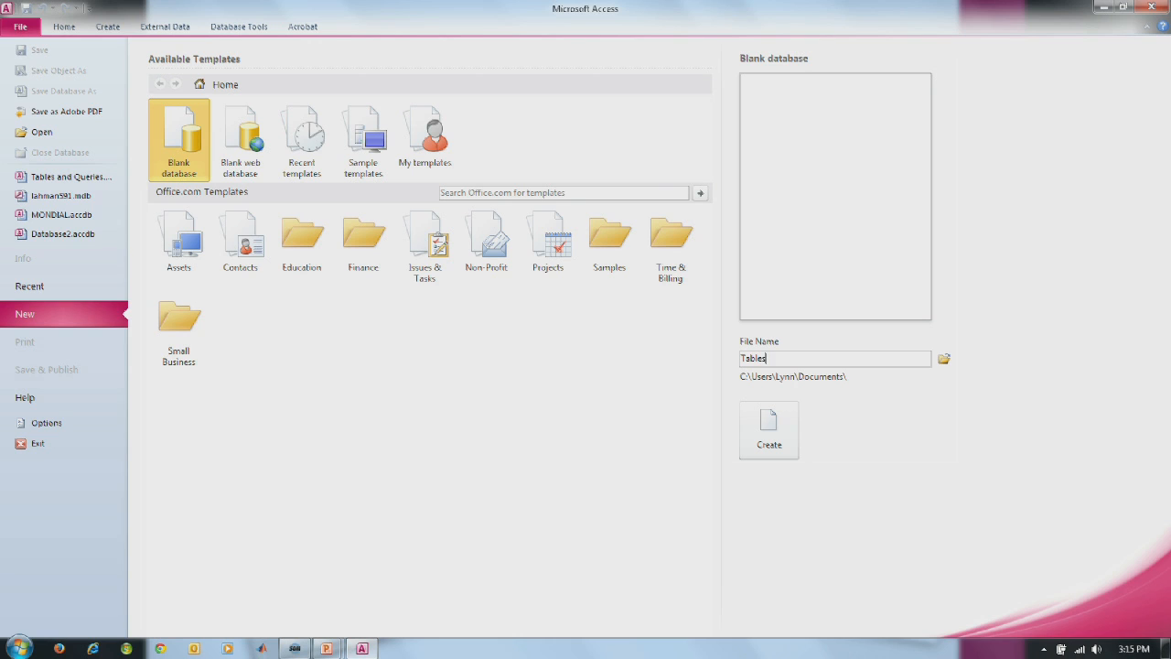
Finish typing the new blank database's file name as 'Tables and Queries'.
{"action": "type", "text": "ries"}
Create the blank 'Tables and Queries' database, opening an empty Table1.
{"action": "key", "text": "Return"}
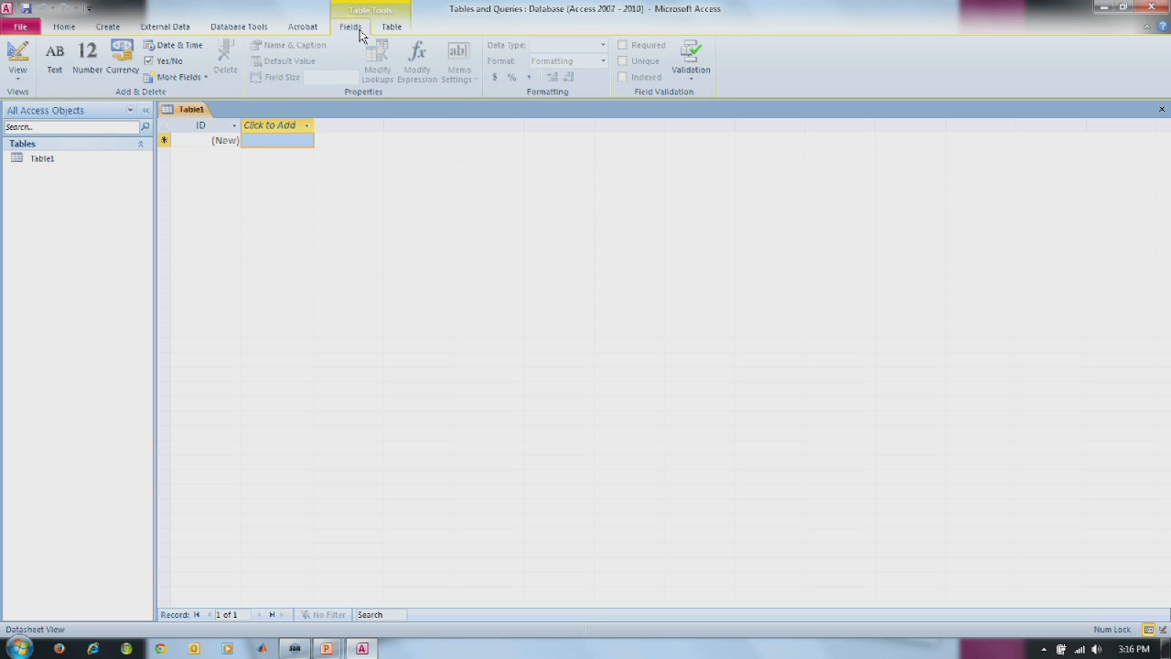
Switch Table1 to Design view, saving it under the name 'Customers'.
{"action": "left_click", "coordinate": [18, 69]}
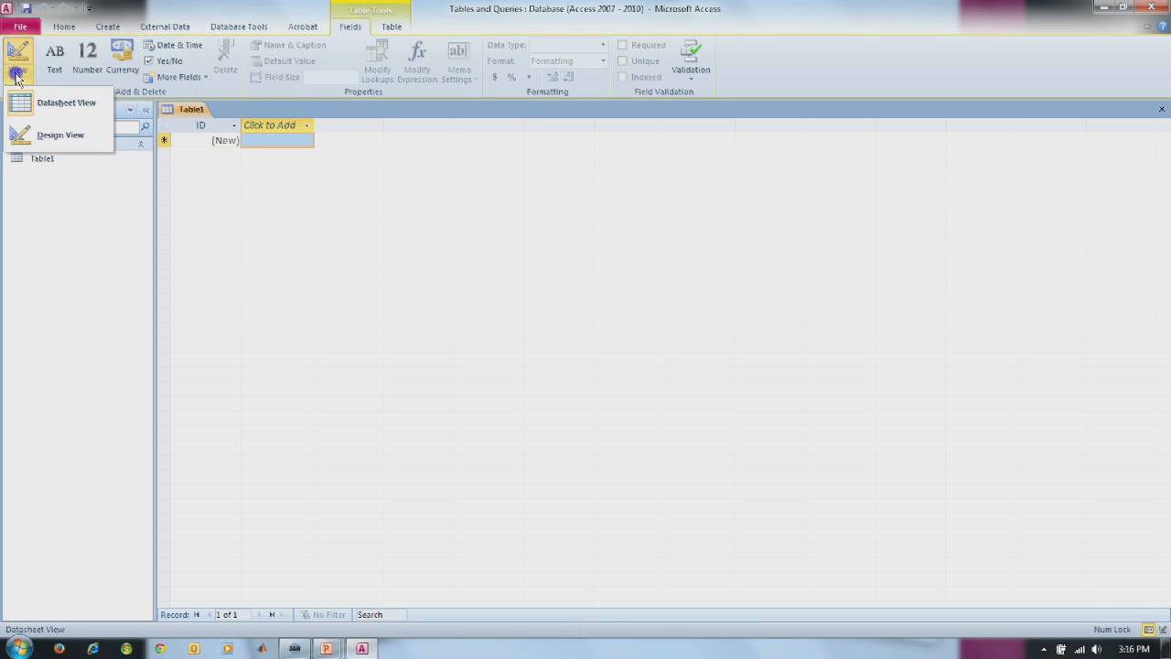
{"action": "left_click", "coordinate": [52, 147]}
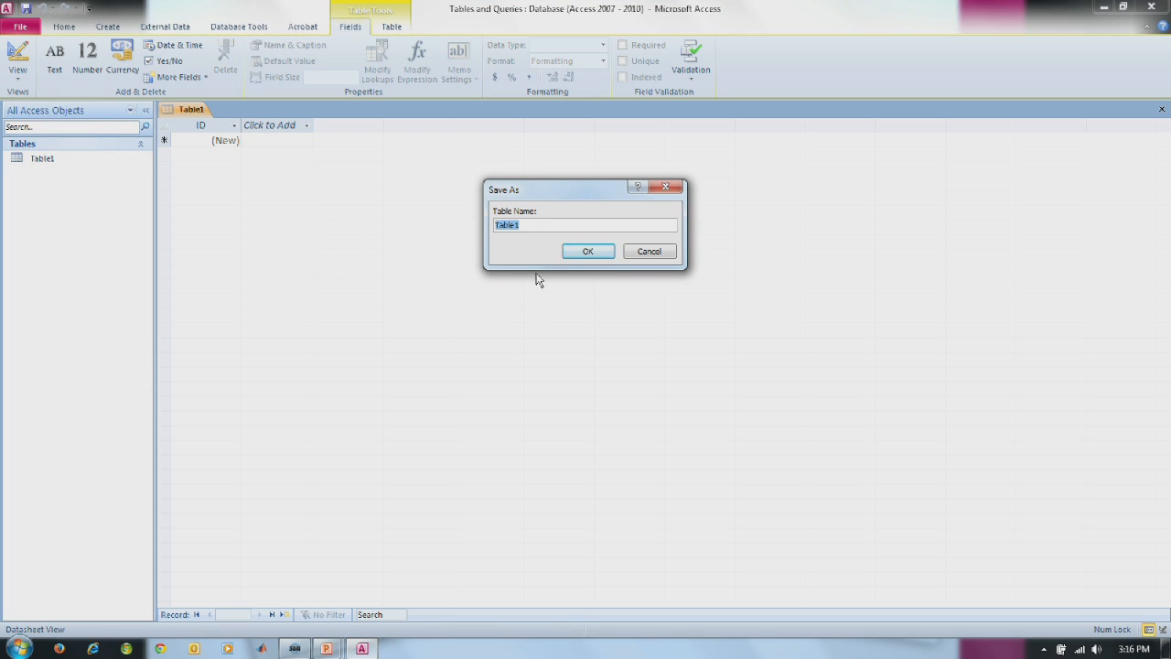
{"action": "type", "text": "Customers"}
{"action": "key", "text": "Return"}
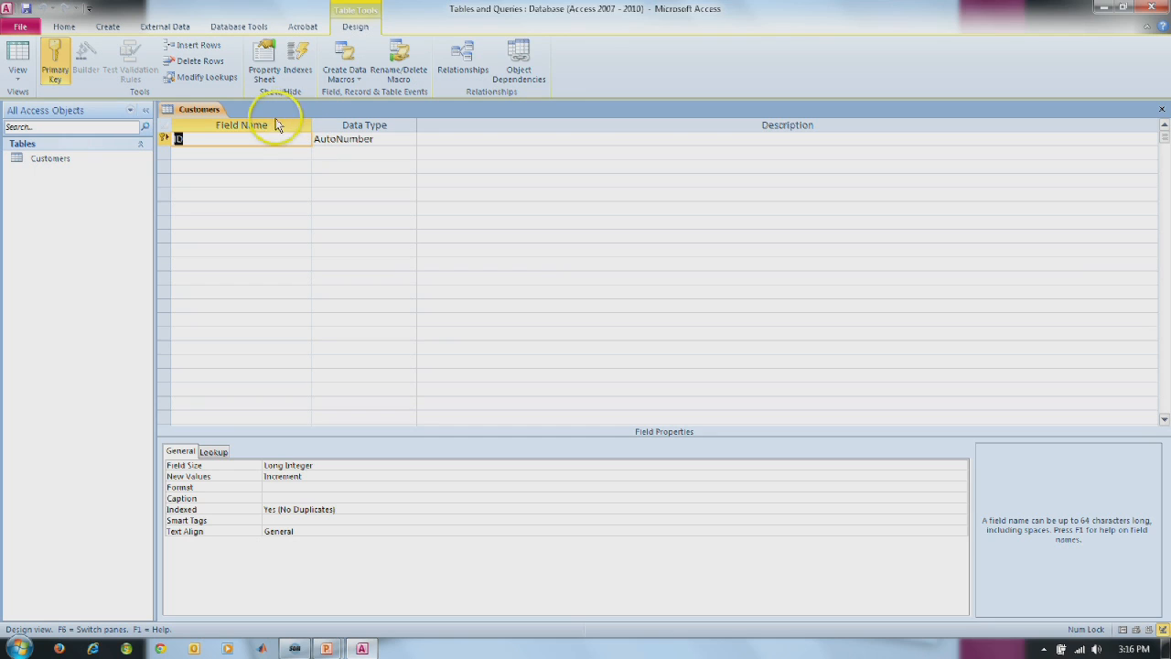
Rename ID to CustomerID and describe it as 'Unique indentifier for the Customers table - primary key'.
{"action": "left_click", "coordinate": [176, 139]}
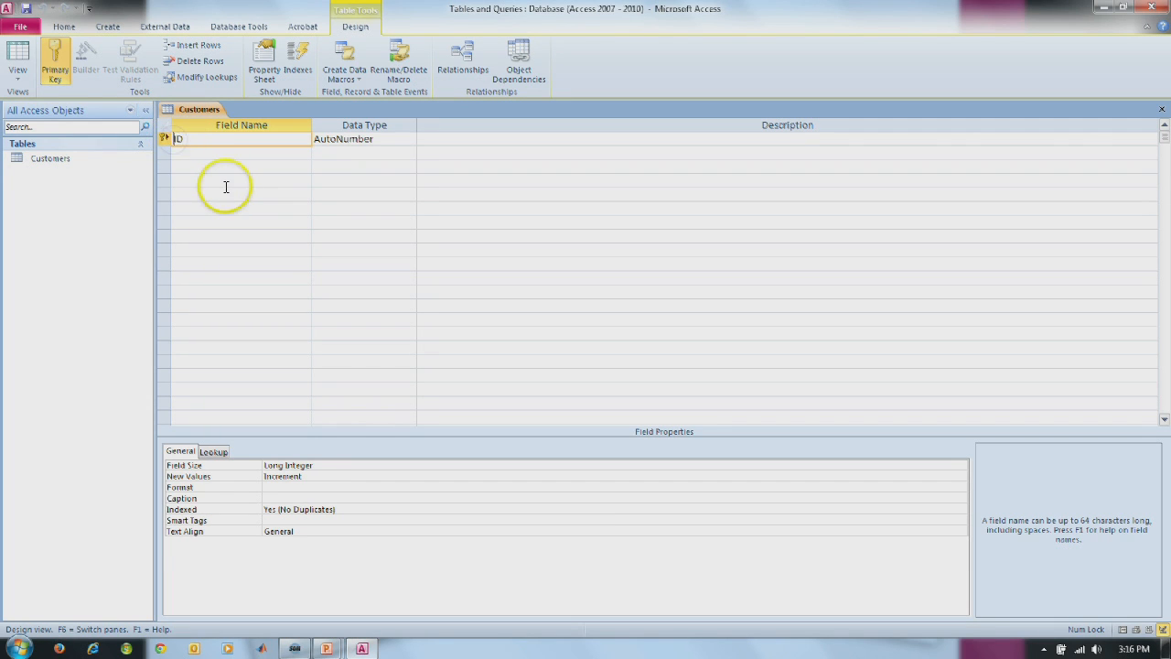
{"action": "type", "text": "Customer"}
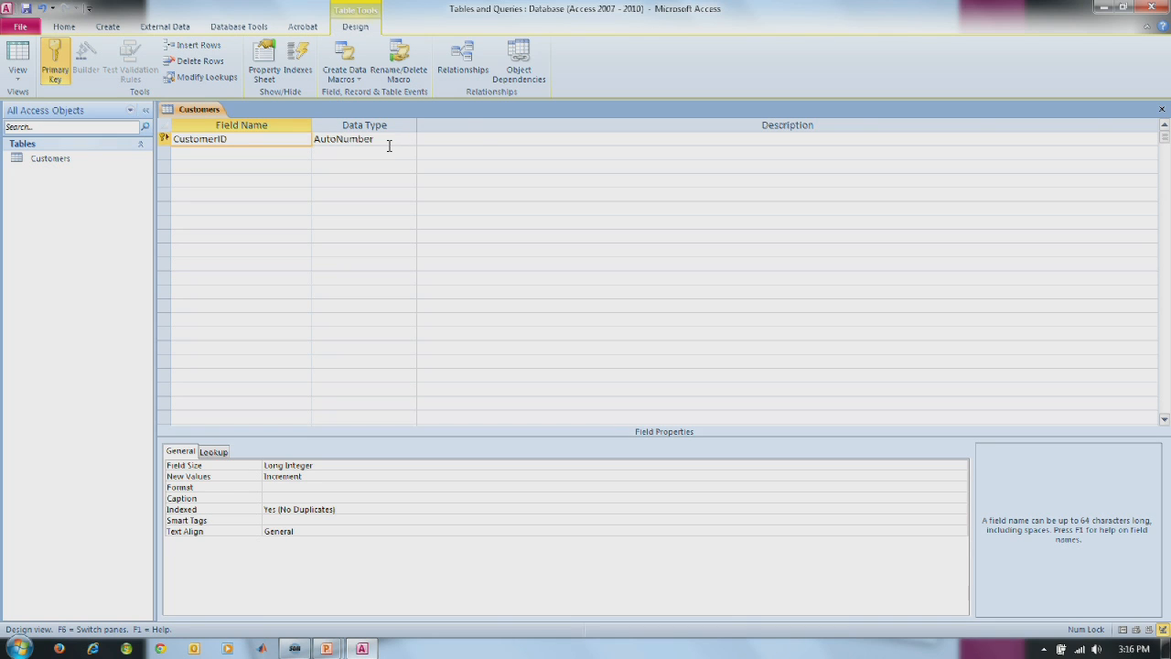
{"action": "left_click", "coordinate": [458, 141]}
{"action": "type", "text": "Unique indentifier for the Customers table - primary key"}
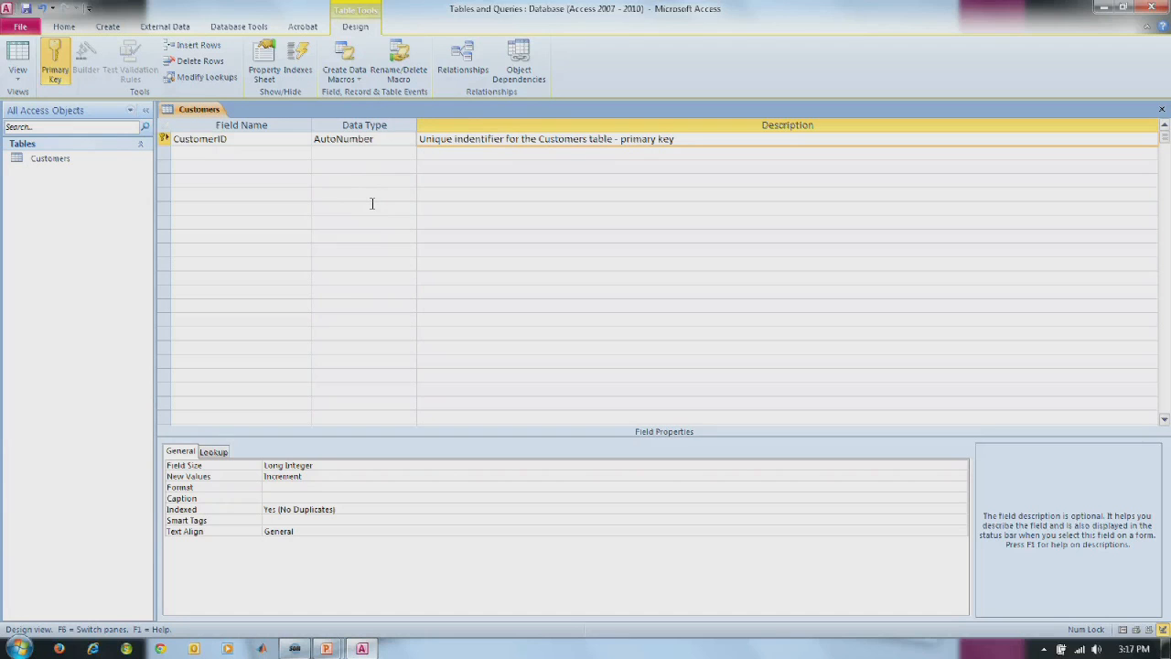
{"action": "key", "text": "Return"}
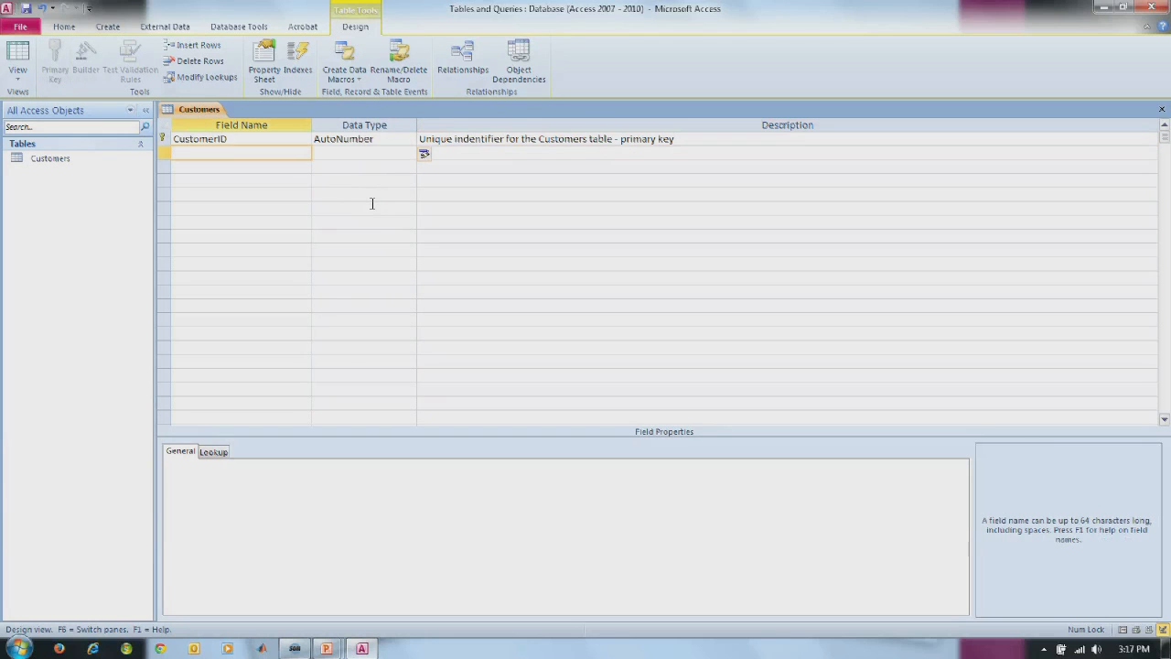
Add a FirstName field with the Text data type.
{"action": "type", "text": "FirstName"}
{"action": "key", "text": "Tab"}
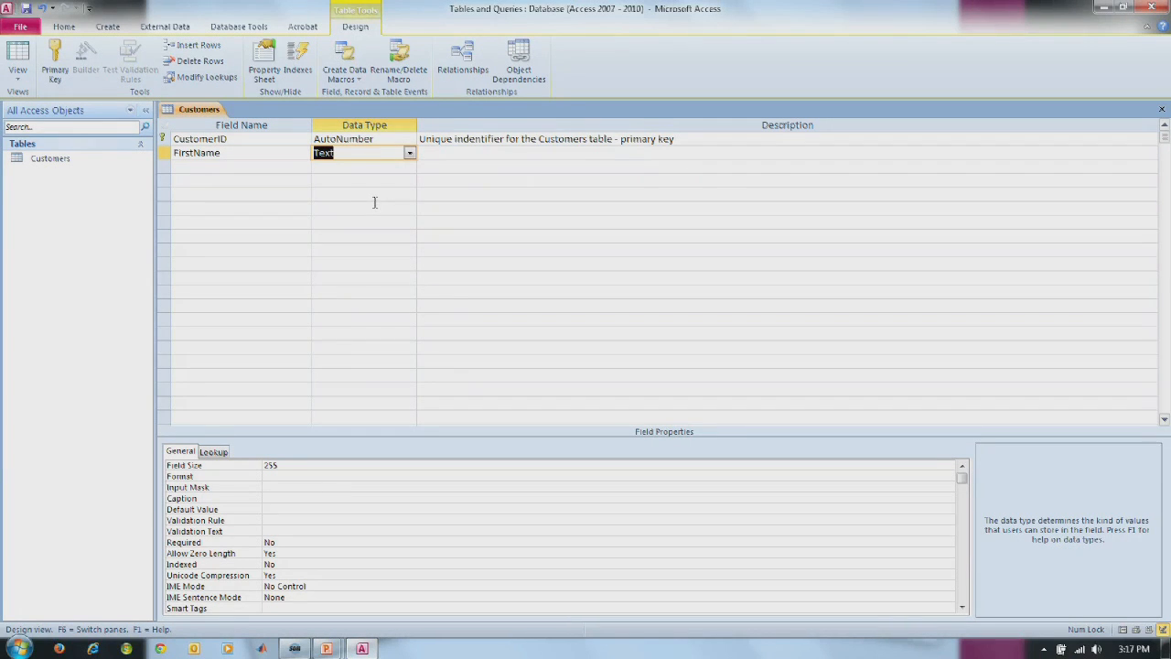
{"action": "left_click", "coordinate": [412, 157]}
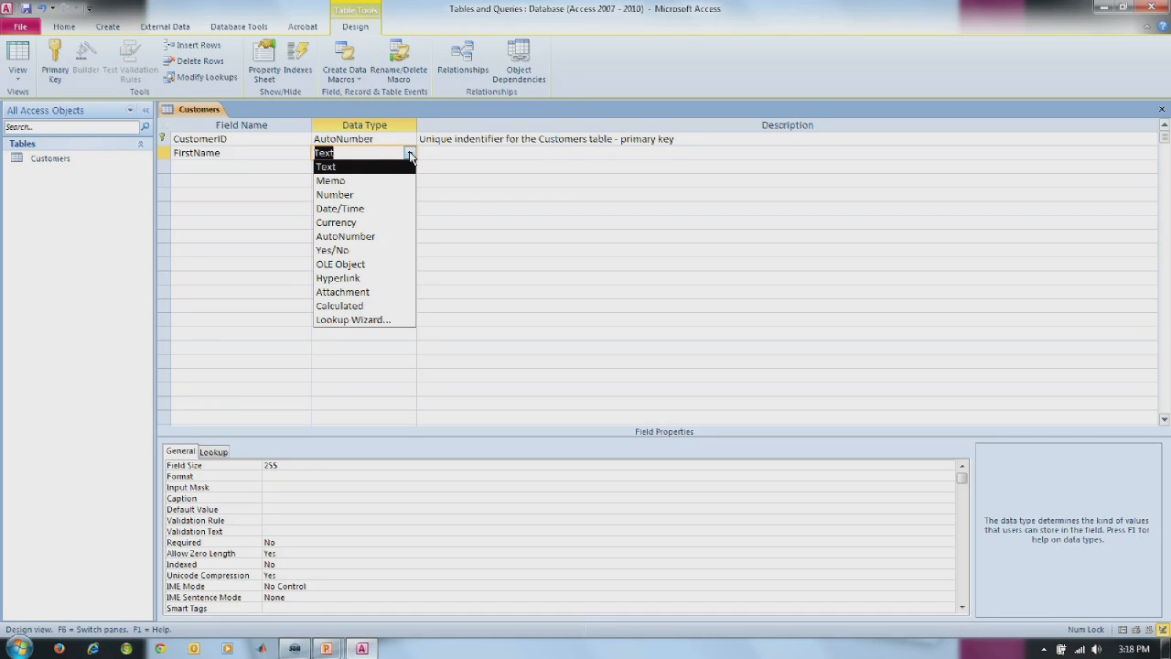
{"action": "left_click", "coordinate": [345, 169]}
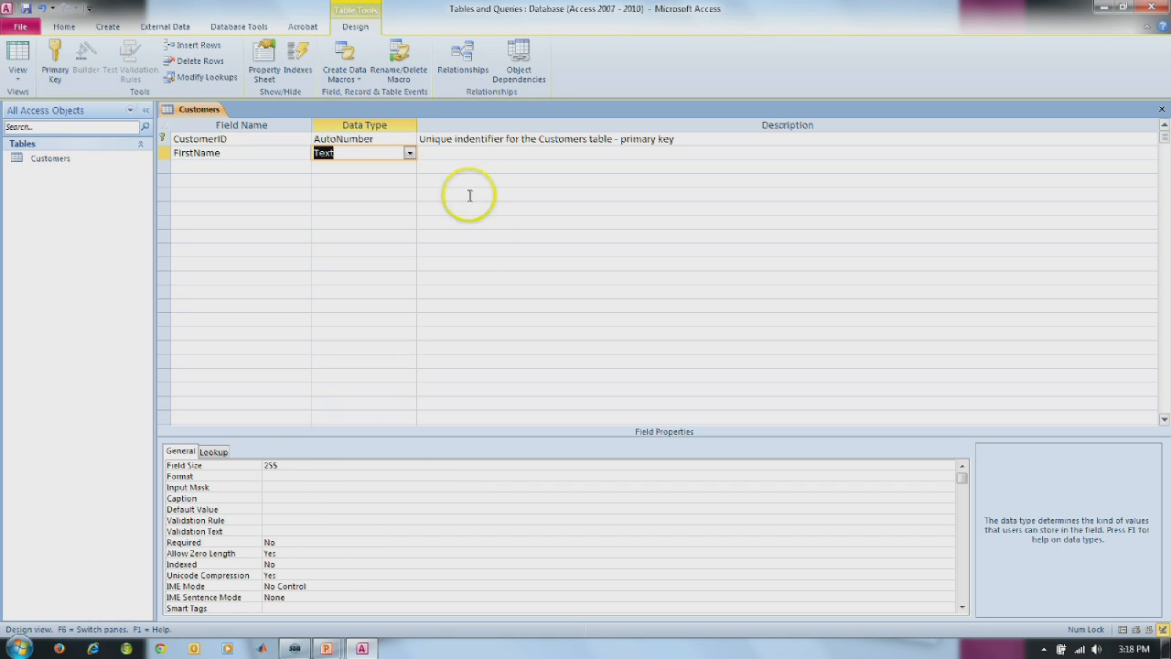
{"action": "left_click", "coordinate": [455, 151]}
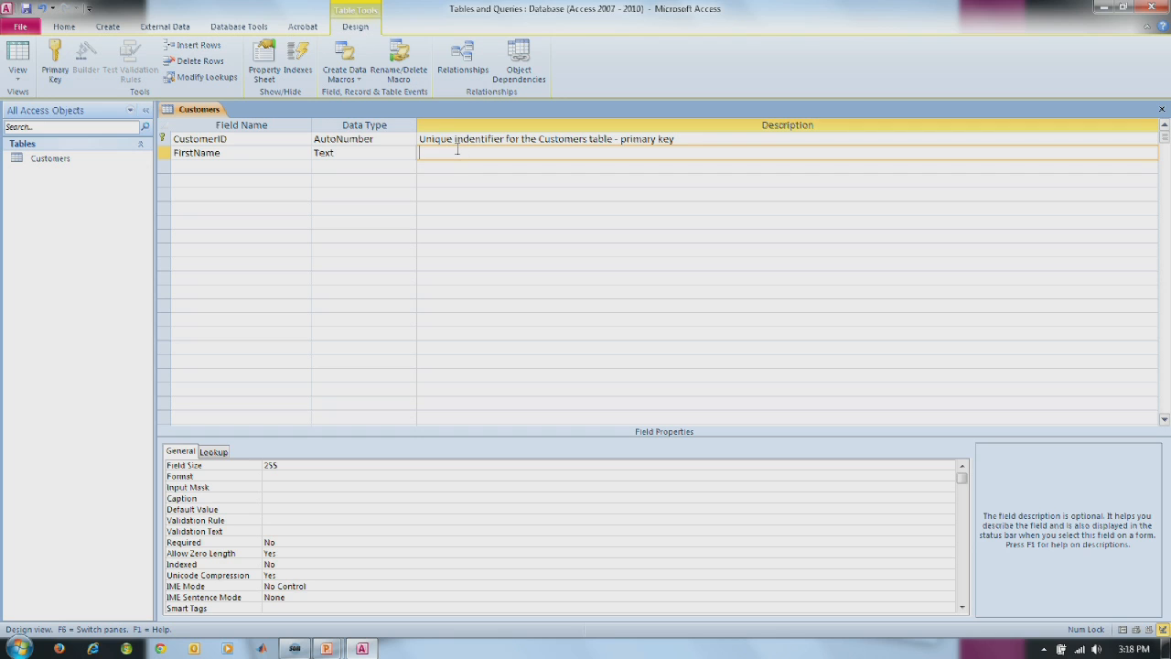
{"action": "left_click", "coordinate": [245, 165]}
Add LastName, StreetAddress, City and State as Text fields.
{"action": "type", "text": "LastNameq"}
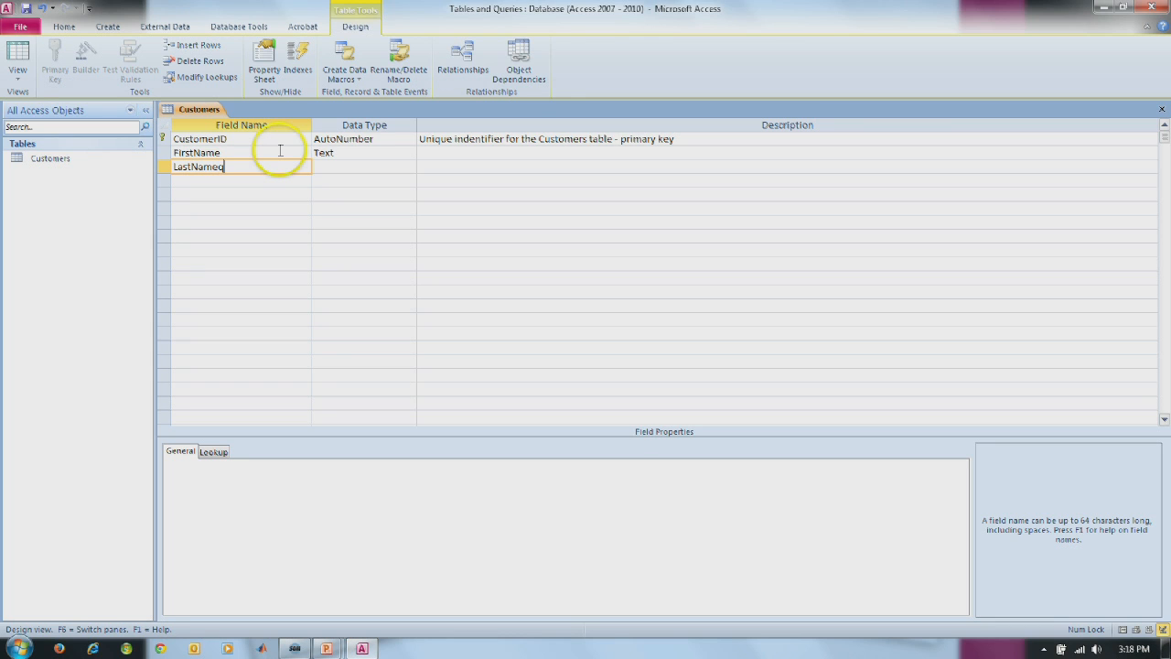
{"action": "key", "text": "Tab"}
{"action": "key", "text": "Tab"}
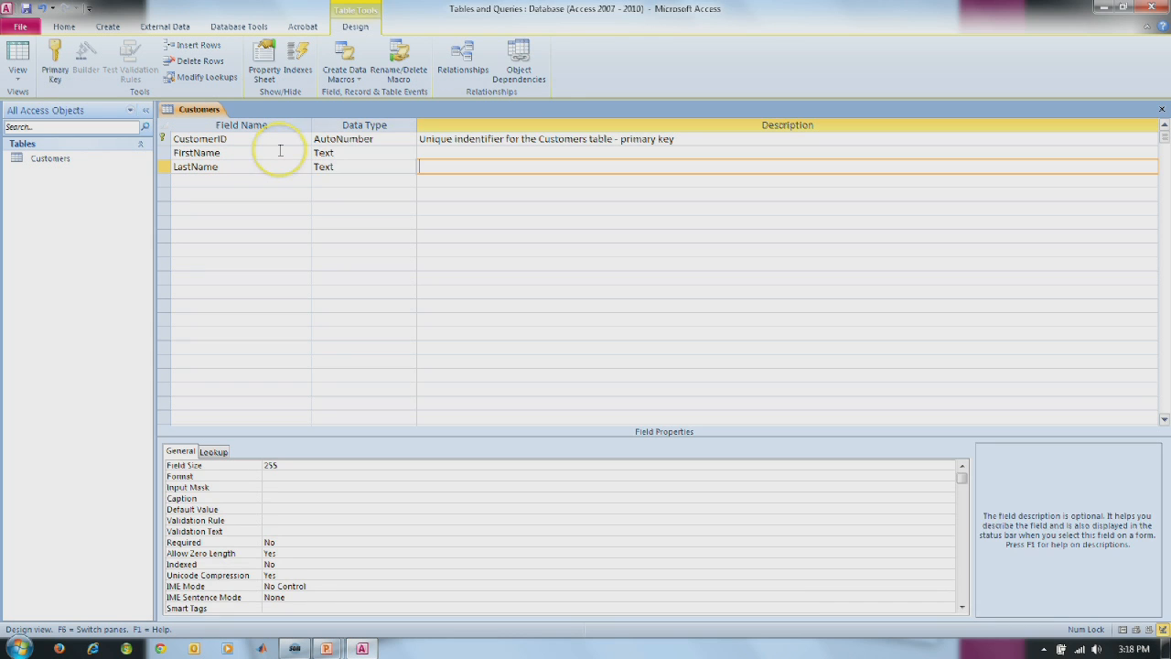
{"action": "key", "text": "Tab"}
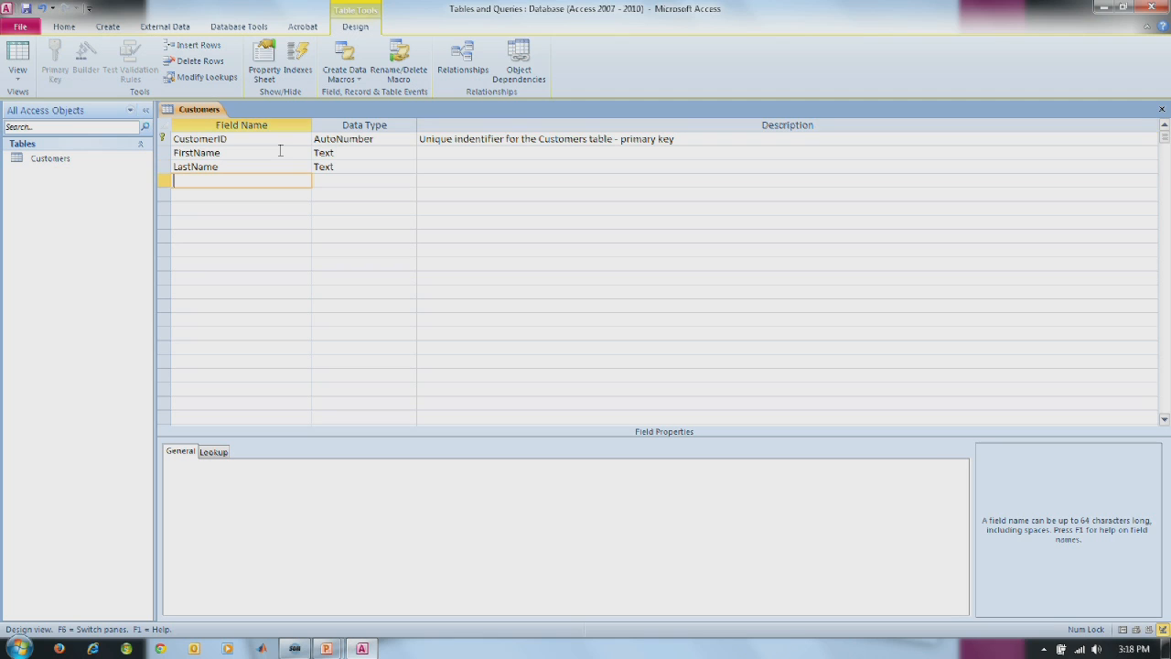
{"action": "type", "text": "StreetAddress"}
{"action": "key", "text": "Tab"}
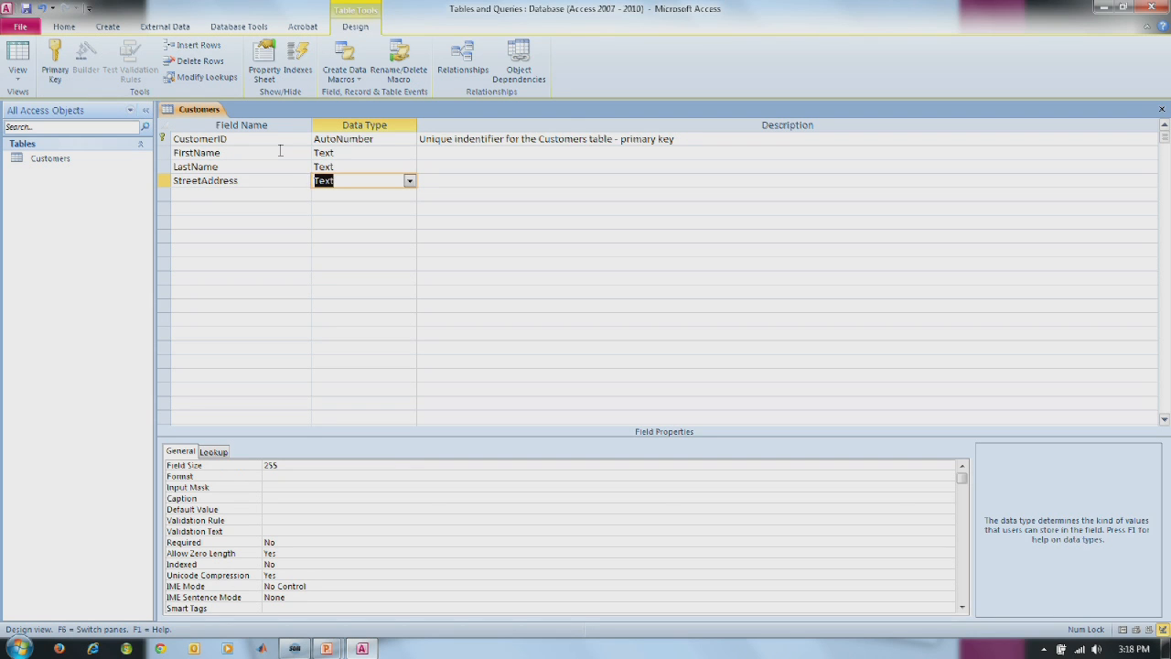
{"action": "key", "text": "Tab"}
{"action": "key", "text": "Tab"}
{"action": "type", "text": "City"}
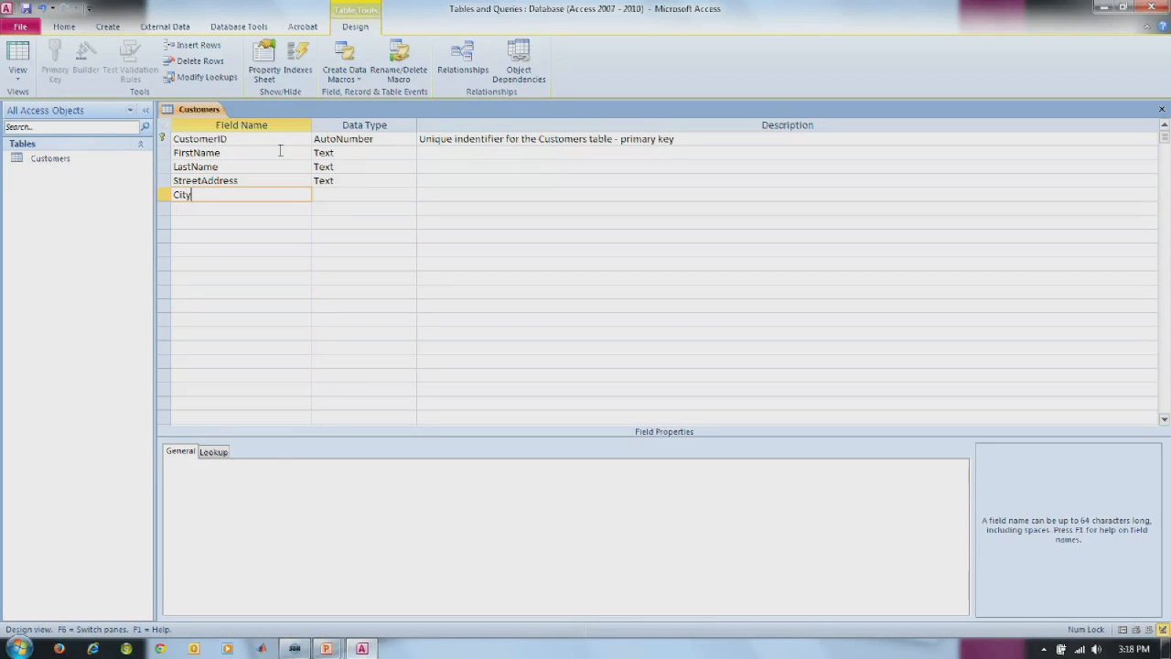
{"action": "key", "text": "Tab"}
{"action": "key", "text": "Tab"}
{"action": "key", "text": "Tab"}
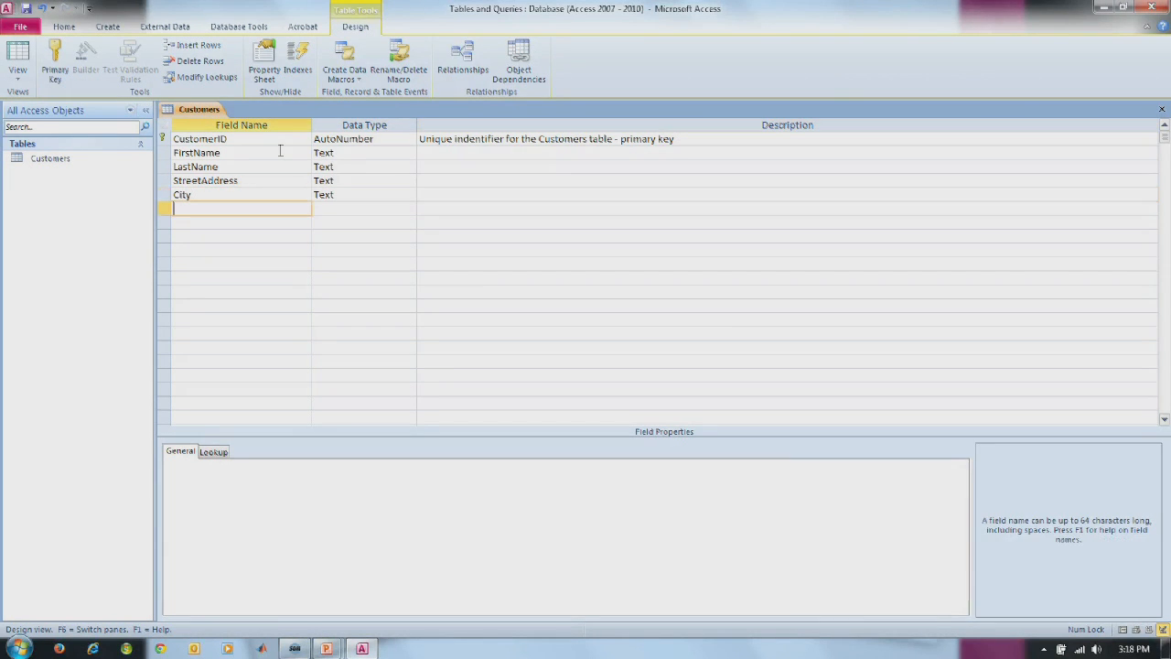
{"action": "type", "text": "State"}
{"action": "key", "text": "Tab"}
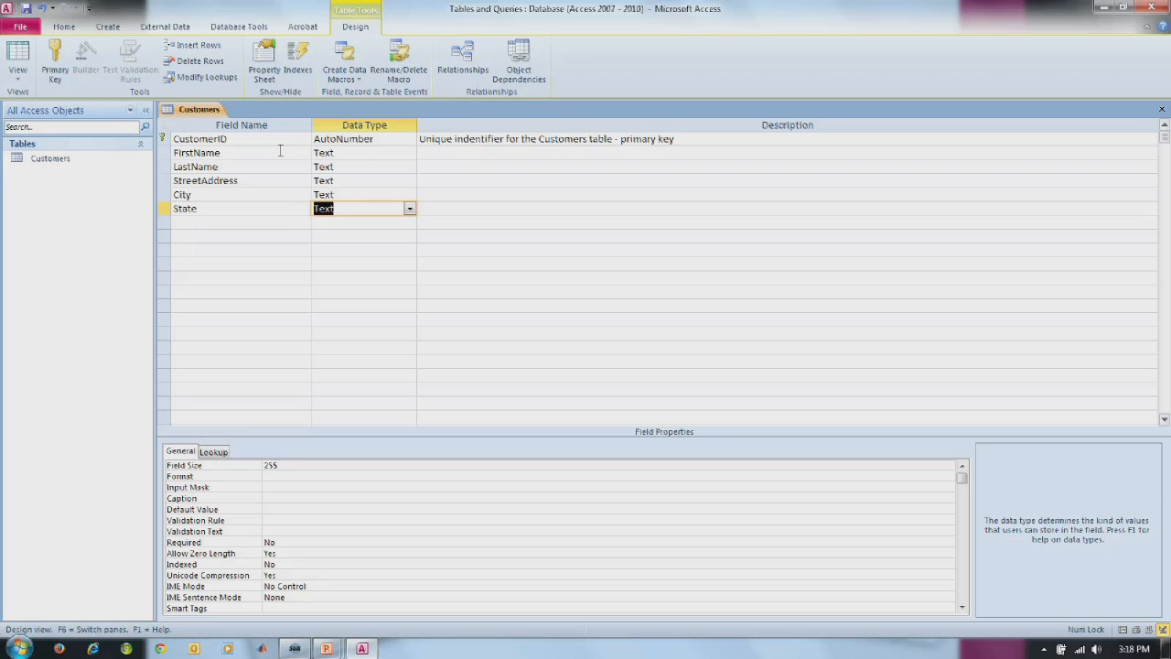
Limit State's field size to 2 characters.
{"action": "left_click", "coordinate": [282, 466]}
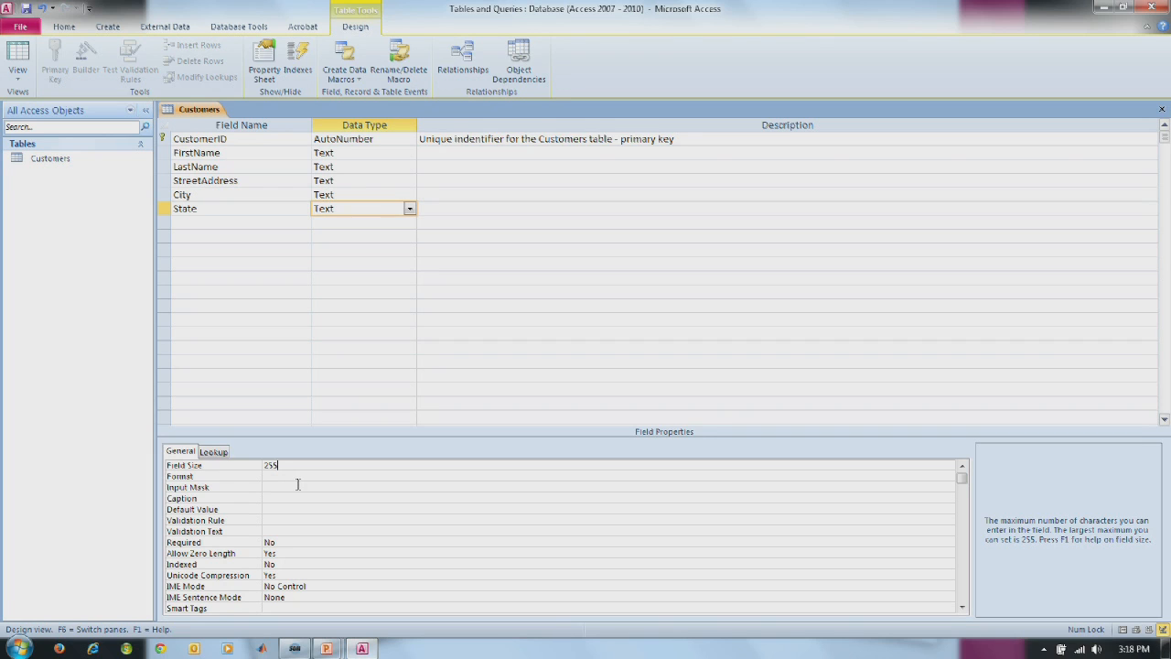
{"action": "key", "text": "BackSpace"}
{"action": "key", "text": "BackSpace"}
{"action": "left_click", "coordinate": [447, 208]}
{"action": "key", "text": "Tab"}
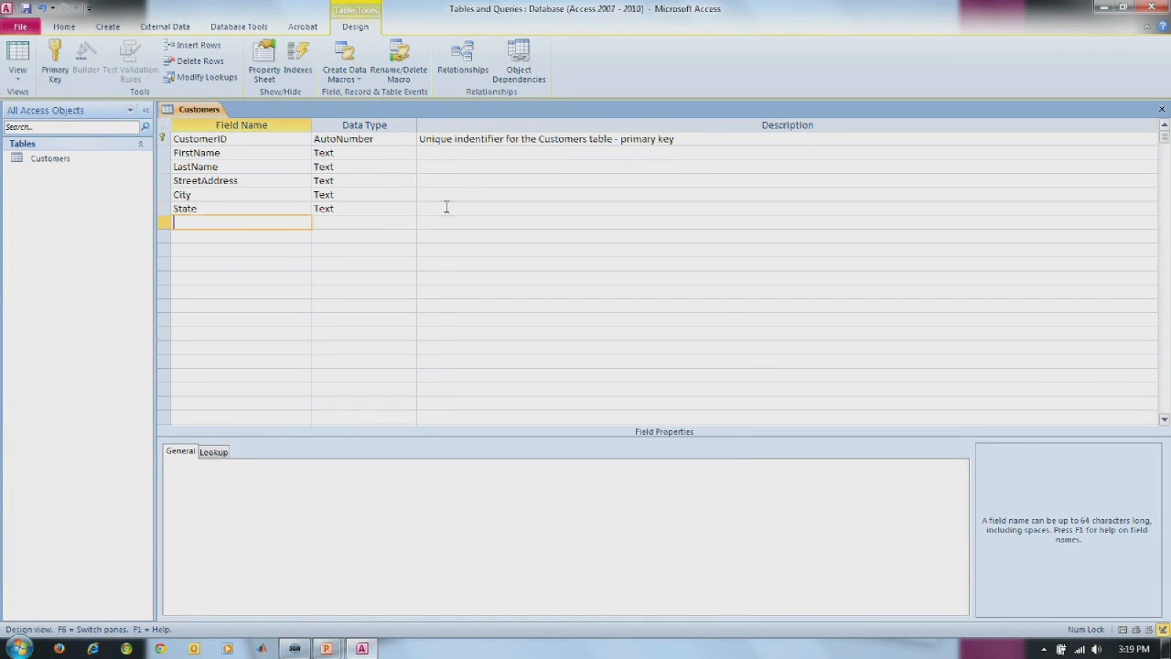
Add a ZipCode field, correcting typos in the name.
{"action": "type", "text": "Zipco"}
{"action": "key", "text": "BackSpace"}
{"action": "key", "text": "BackSpace"}
{"action": "key", "text": "BackSpace"}
{"action": "type", "text": "D"}
{"action": "key", "text": "BackSpace"}
{"action": "key", "text": "BackSpace"}
{"action": "type", "text": "pD"}
{"action": "key", "text": "BackSpace"}
{"action": "type", "text": "Code"}
{"action": "key", "text": "Tab"}
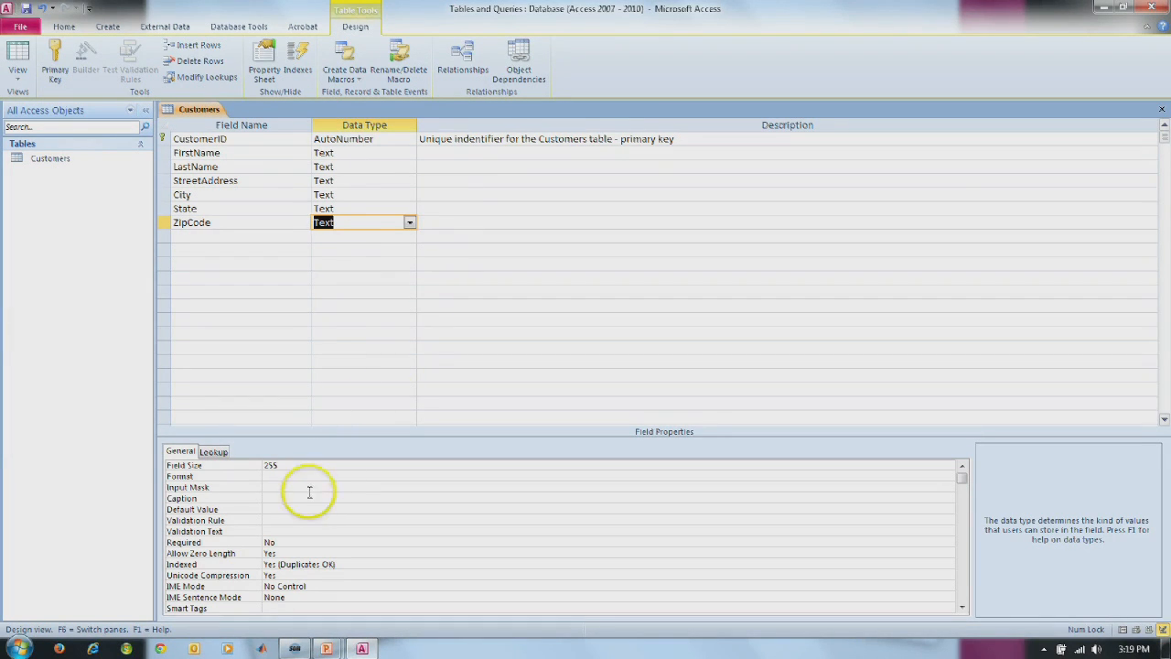
Set ZipCode's field size to 5 and launch the Input Mask Wizard for it.
{"action": "left_click", "coordinate": [296, 467]}
{"action": "key", "text": "BackSpace"}
{"action": "key", "text": "BackSpace"}
{"action": "key", "text": "BackSpace"}
{"action": "type", "text": "5"}
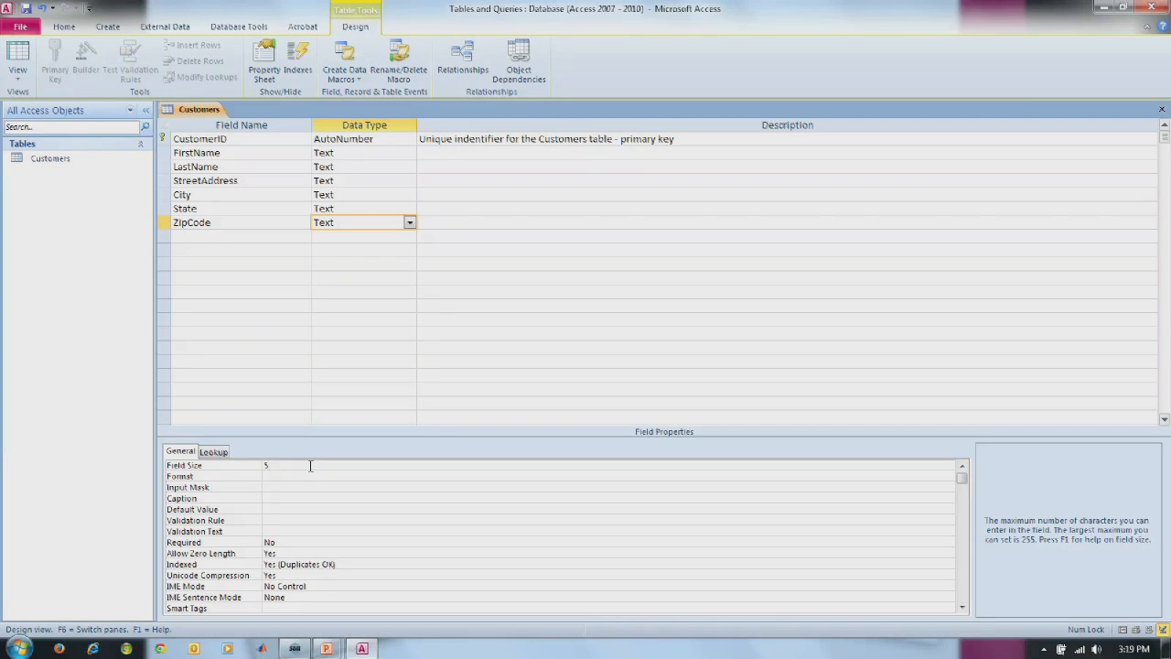
{"action": "left_click", "coordinate": [310, 466]}
{"action": "left_click", "coordinate": [311, 483]}
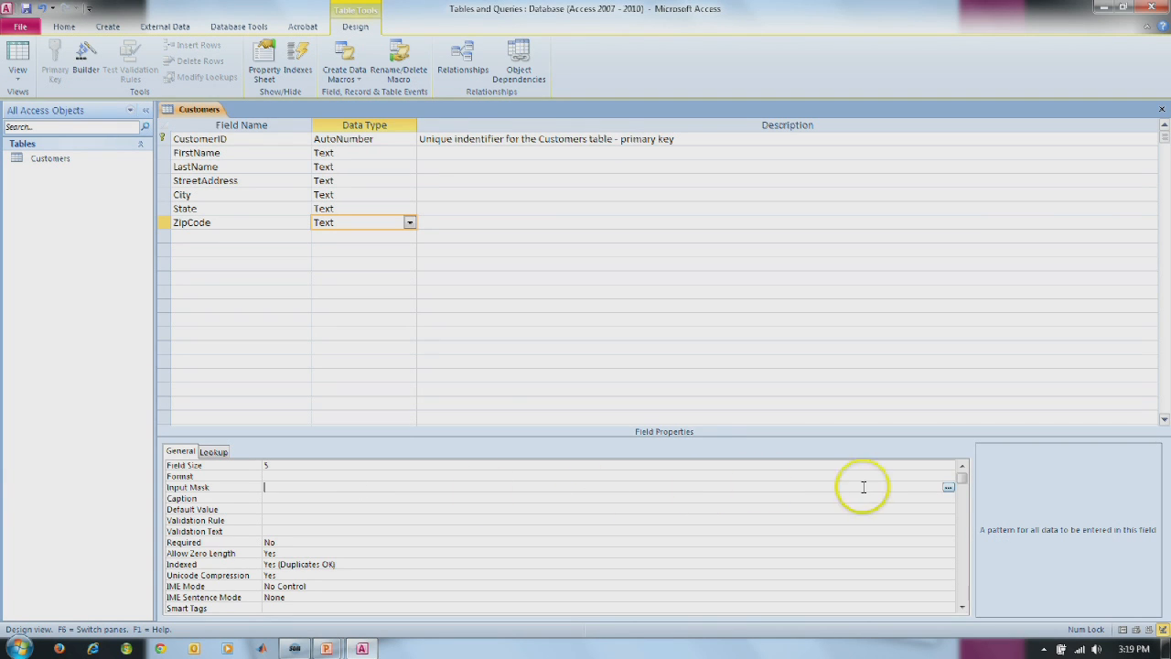
{"action": "left_click", "coordinate": [948, 488]}
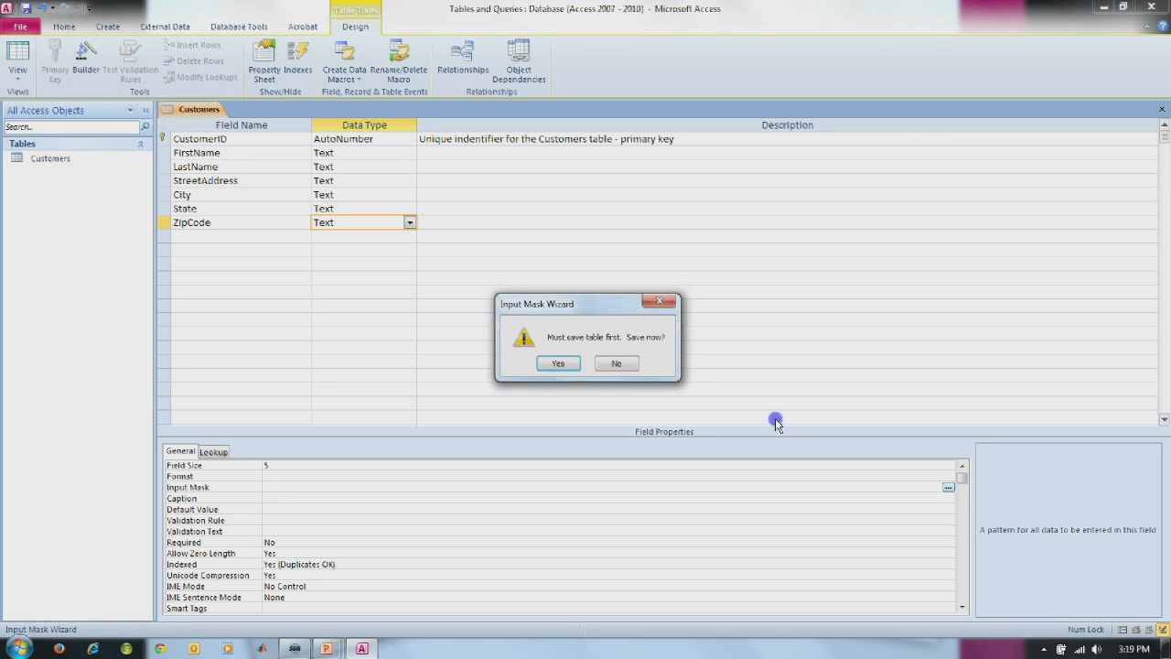
Save the table and choose the Zip Code mask in the Input Mask Wizard.
{"action": "left_click", "coordinate": [558, 363]}
{"action": "left_click", "coordinate": [599, 319]}
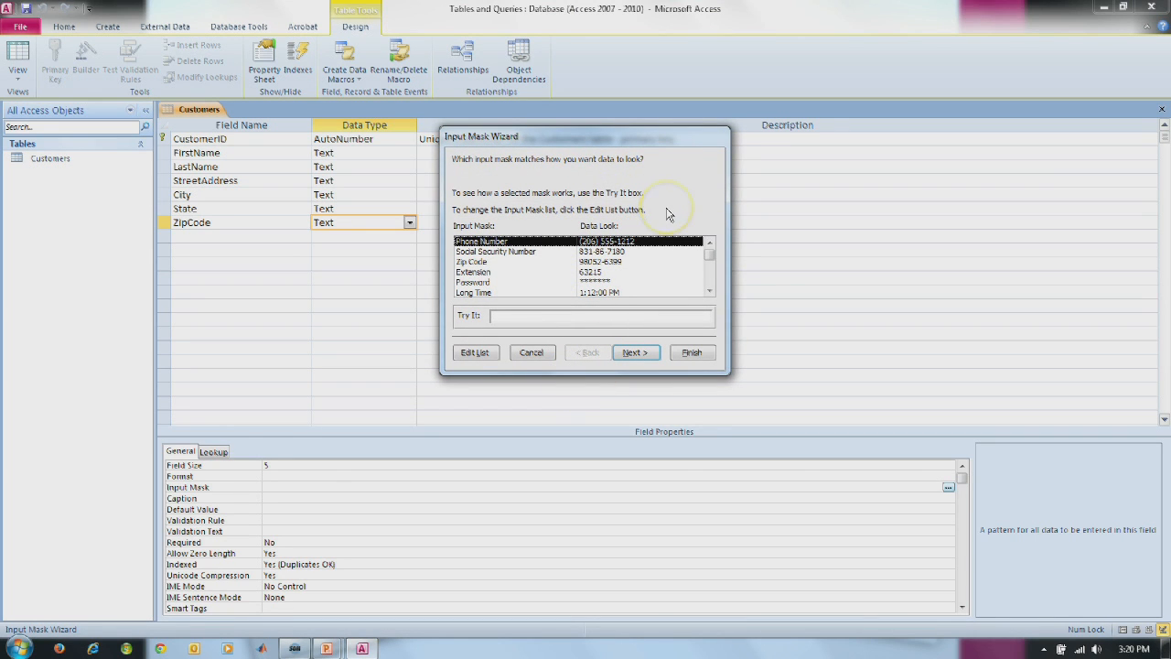
{"action": "left_click", "coordinate": [472, 262]}
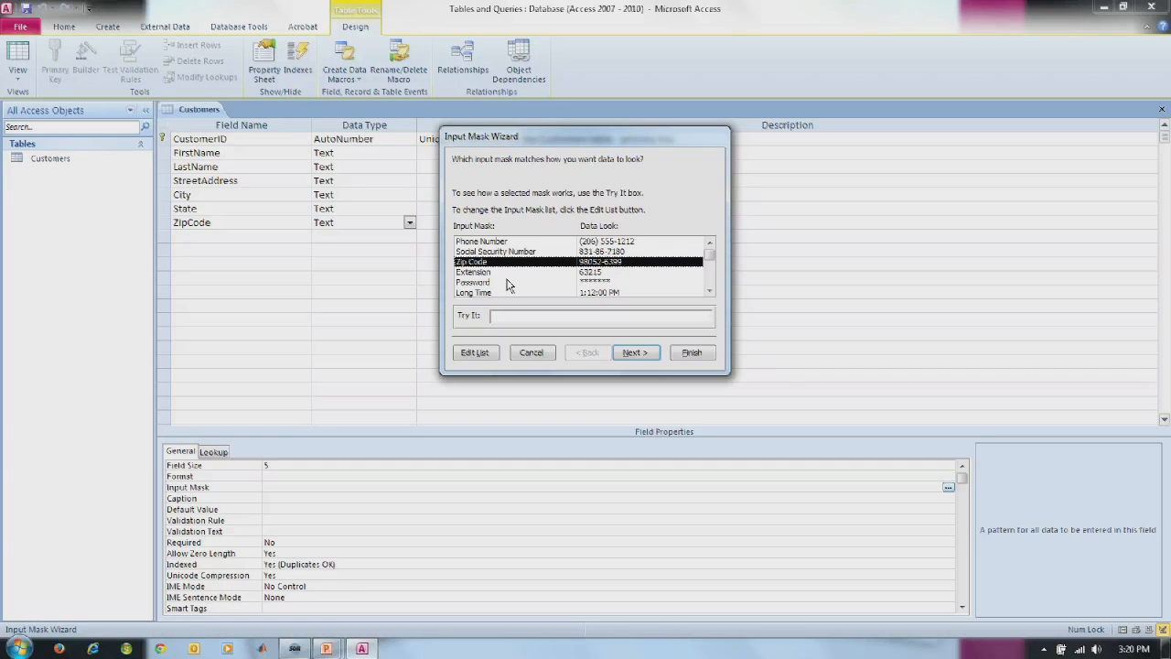
{"action": "left_click", "coordinate": [691, 357]}
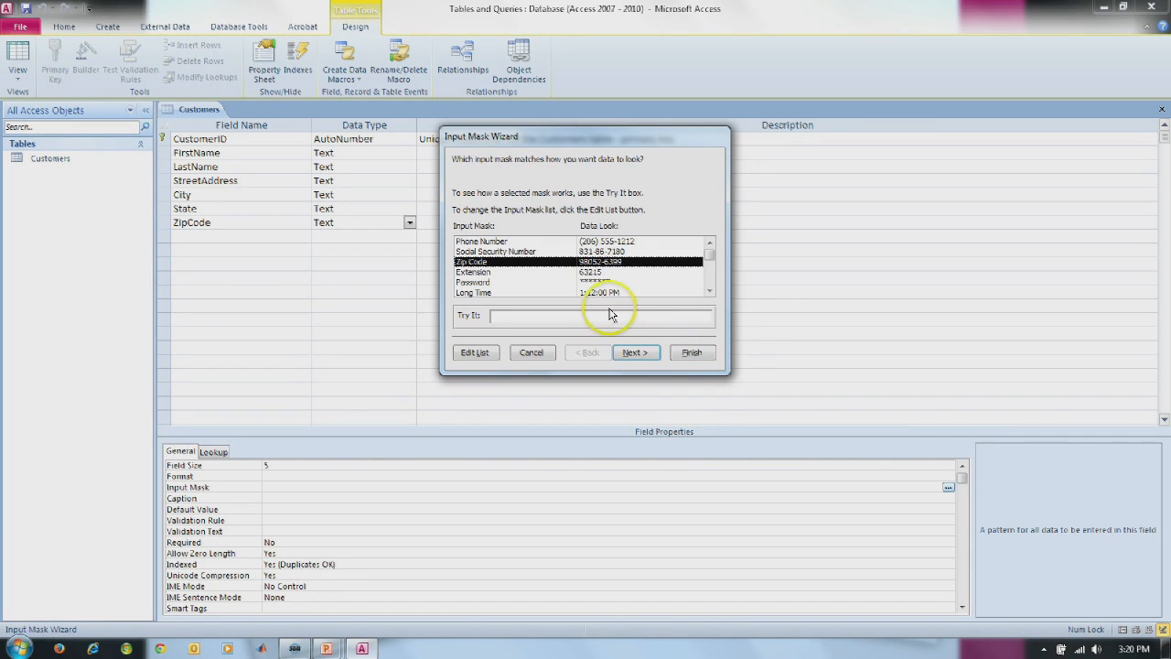
{"action": "left_click", "coordinate": [634, 353]}
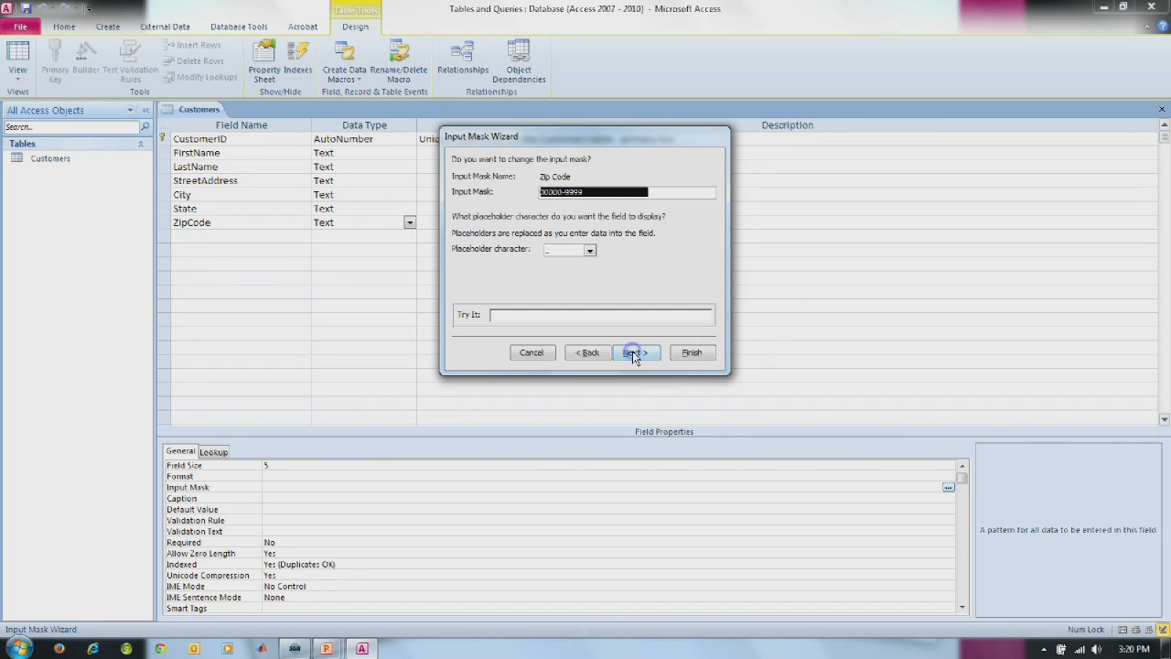
Change the mask to 00000, test it with 55555, and finish the wizard.
{"action": "left_click", "coordinate": [596, 193]}
{"action": "key", "text": "BackSpace"}
{"action": "key", "text": "BackSpace"}
{"action": "key", "text": "BackSpace"}
{"action": "key", "text": "BackSpace"}
{"action": "key", "text": "BackSpace"}
{"action": "key", "text": "BackSpace"}
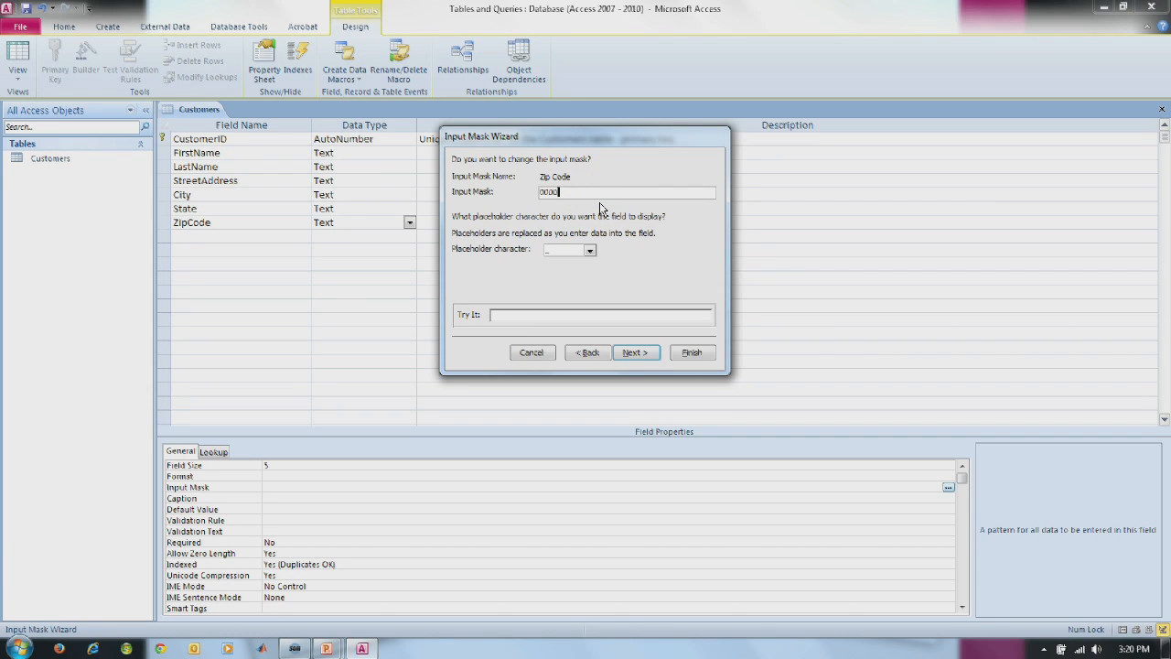
{"action": "type", "text": "0"}
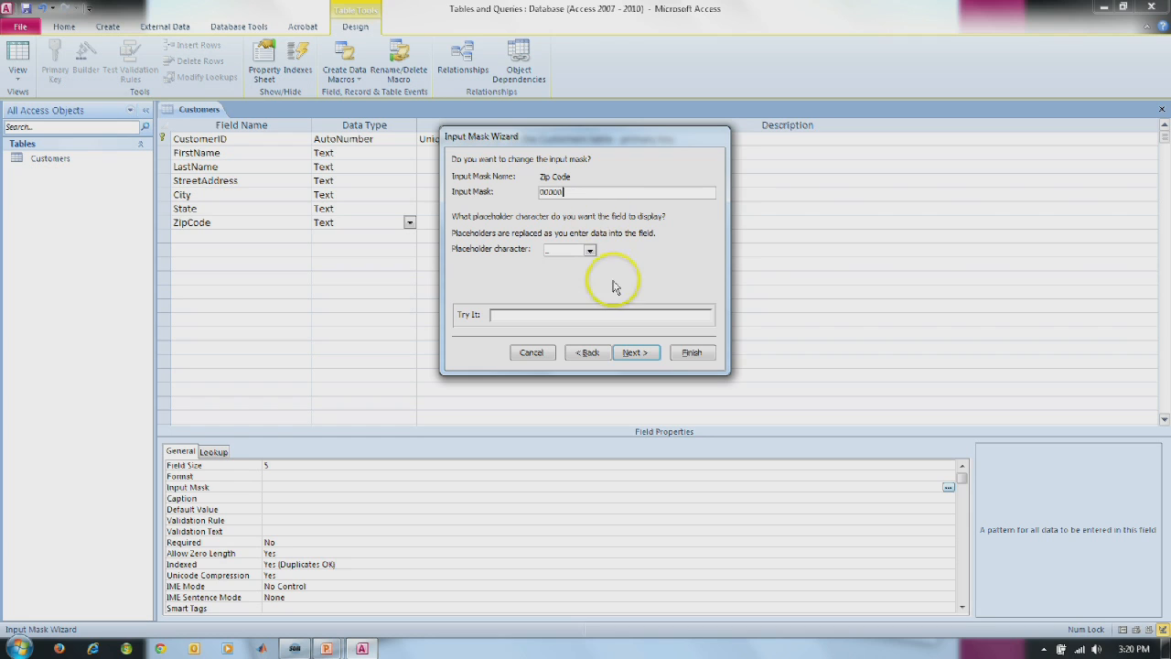
{"action": "left_click", "coordinate": [584, 314]}
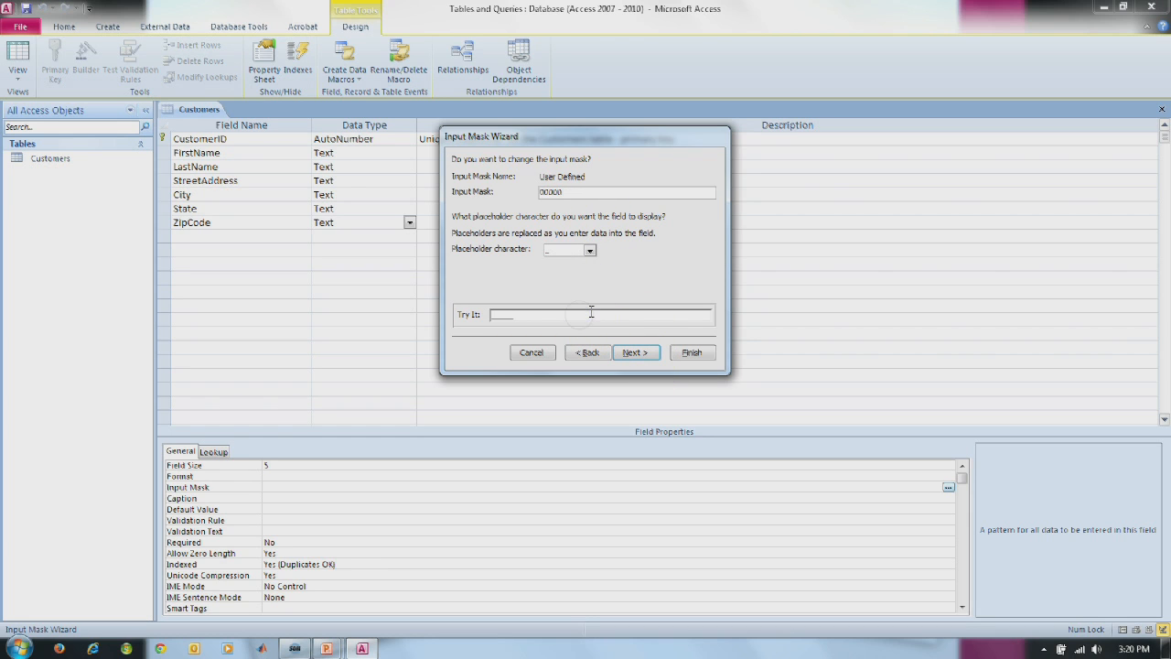
{"action": "left_click", "coordinate": [492, 314]}
{"action": "type", "text": "5"}
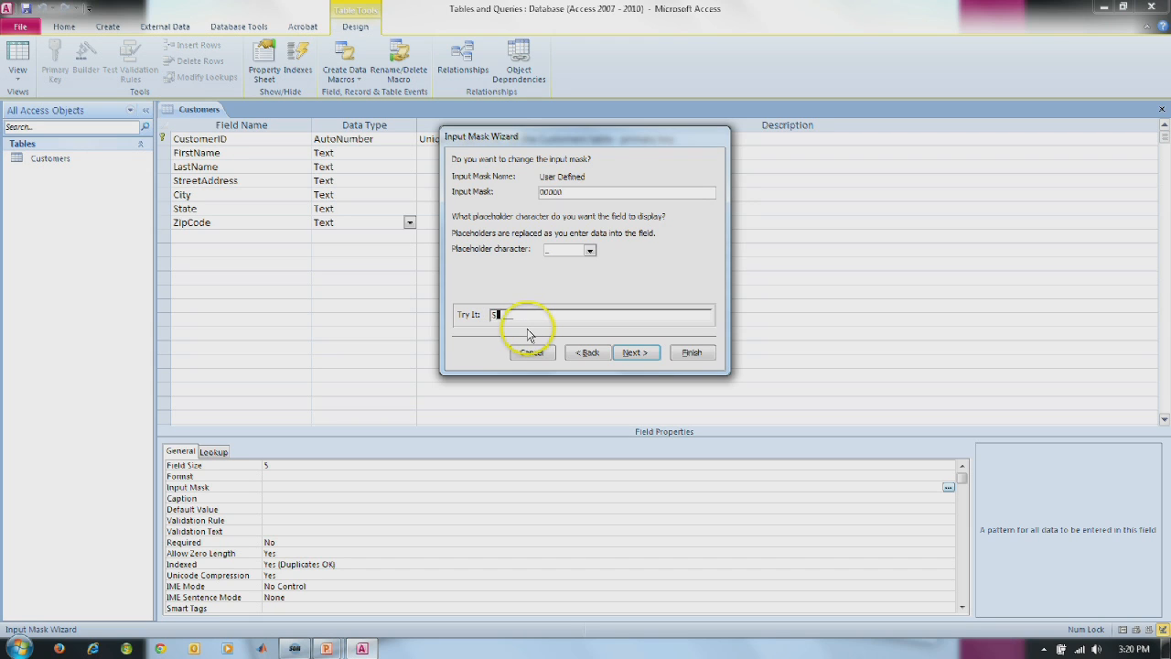
{"action": "type", "text": "5555"}
{"action": "left_click", "coordinate": [688, 354]}
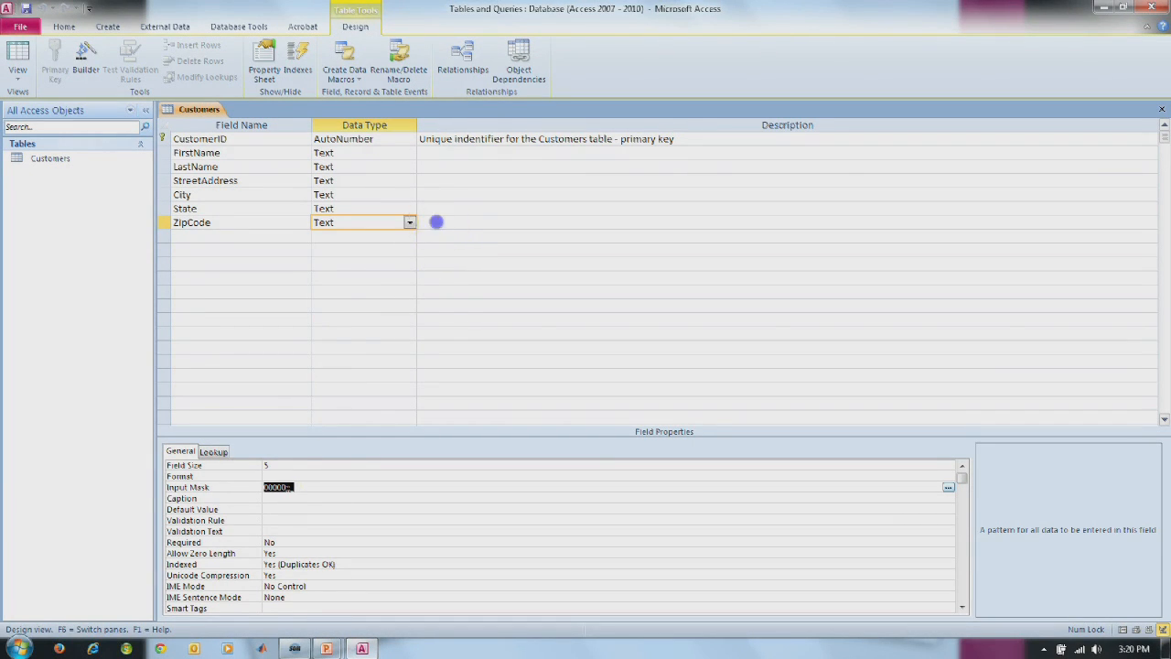
{"action": "left_click", "coordinate": [436, 220]}
Add a Text field PhoneNumber with field size 13 and launch its Input Mask Wizard.
{"action": "key", "text": "Tab"}
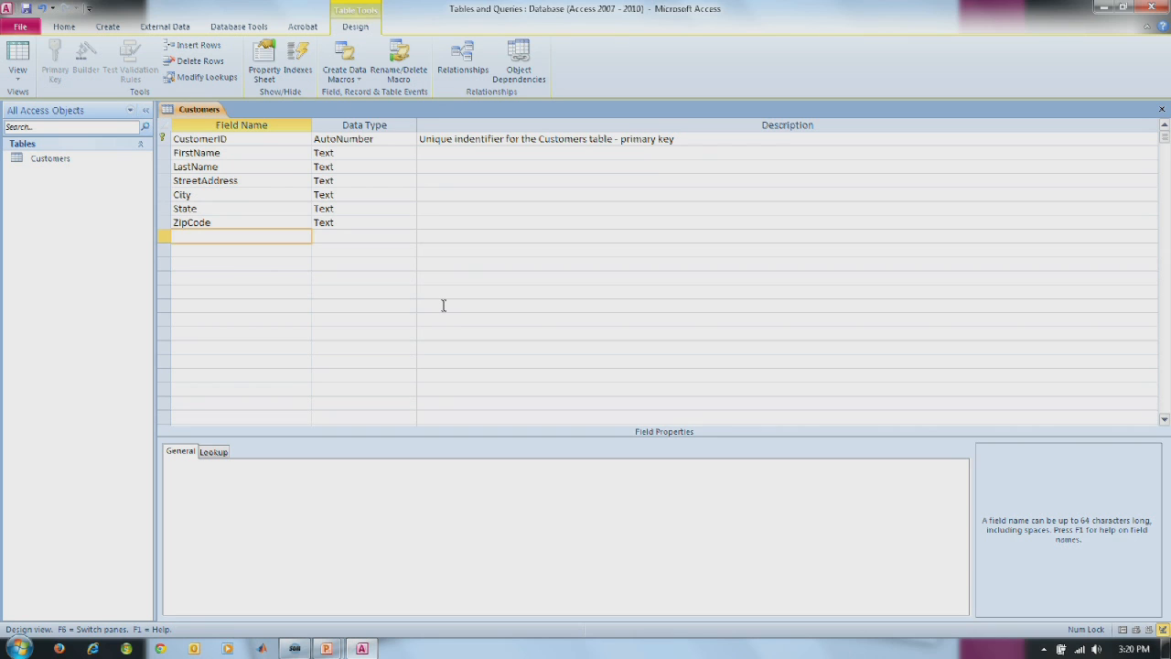
{"action": "type", "text": "PhoneNumber"}
{"action": "left_click", "coordinate": [386, 240]}
{"action": "left_click", "coordinate": [410, 238]}
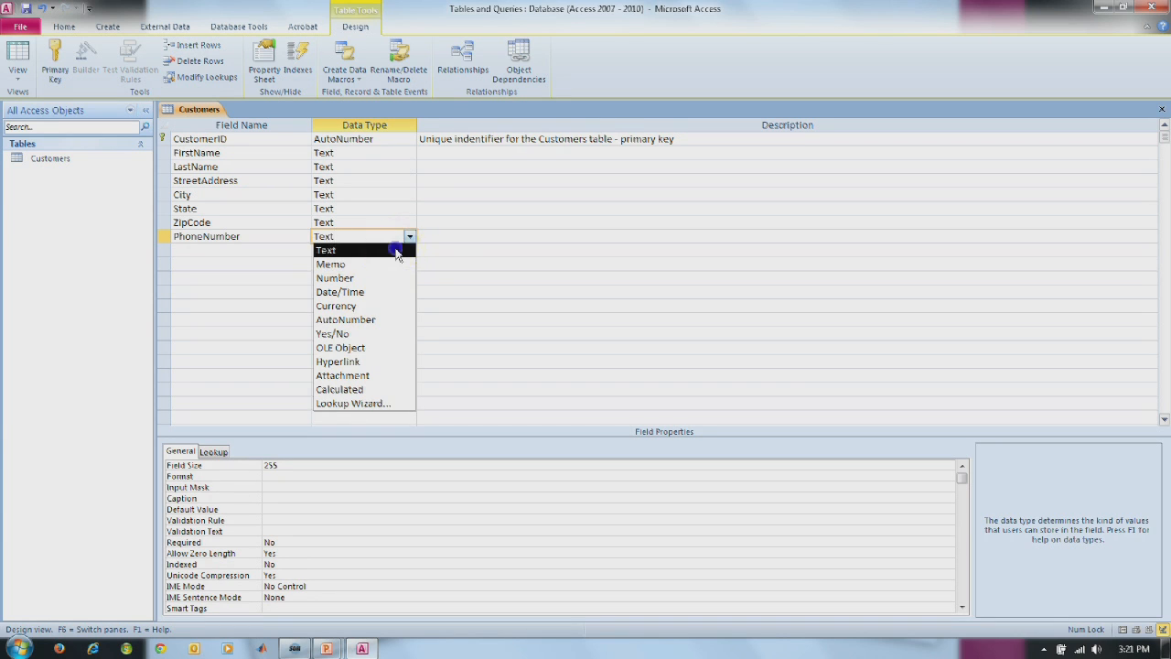
{"action": "left_click", "coordinate": [394, 247]}
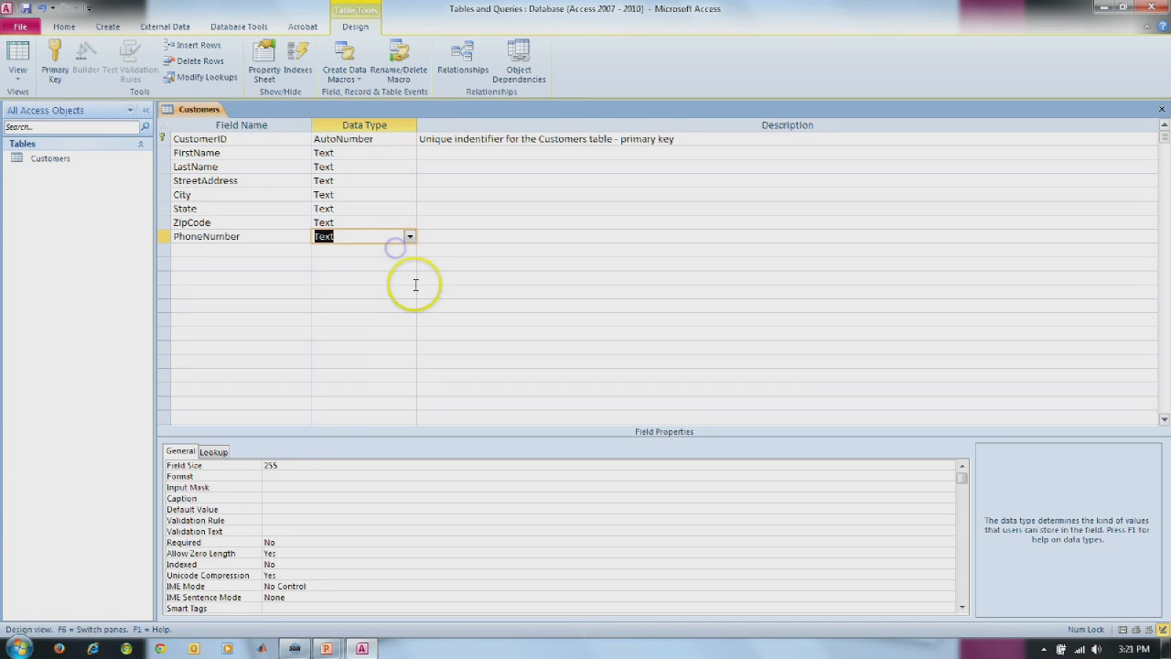
{"action": "left_click", "coordinate": [299, 465]}
{"action": "left_click", "coordinate": [244, 463]}
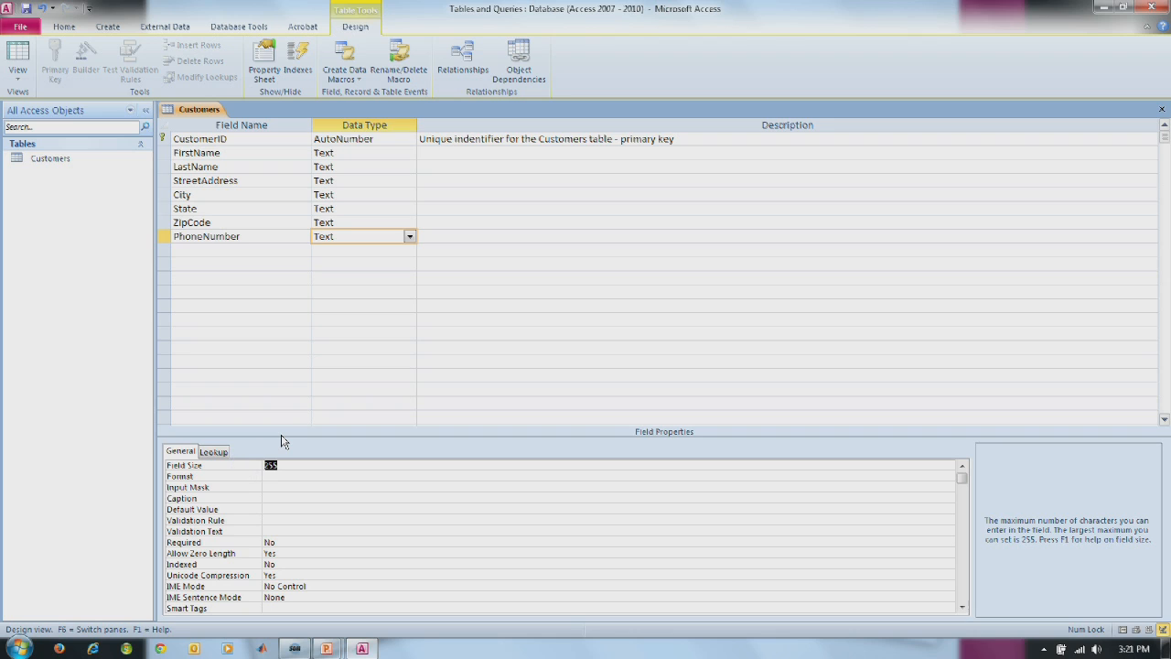
{"action": "type", "text": "13"}
{"action": "left_click", "coordinate": [289, 486]}
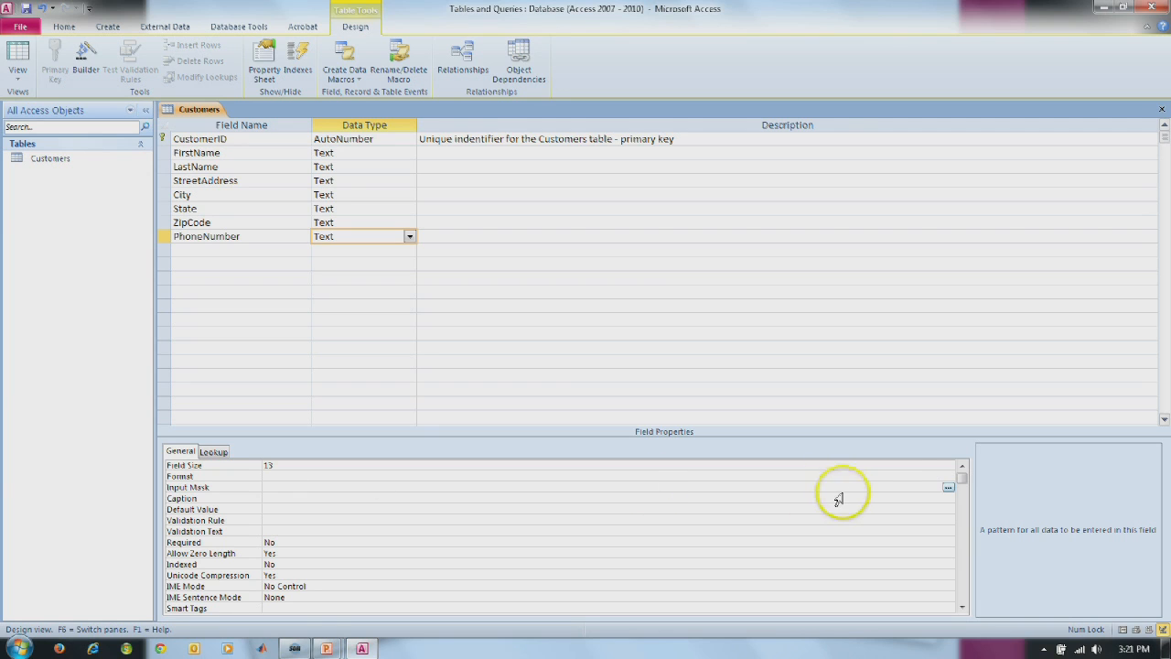
{"action": "left_click", "coordinate": [947, 487]}
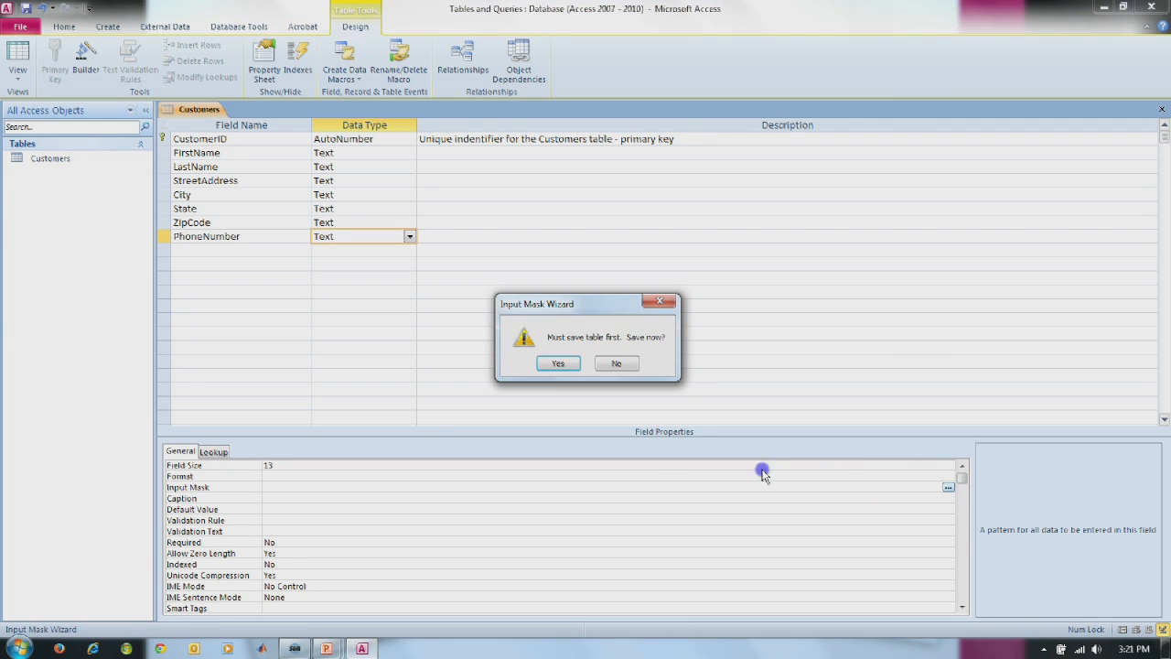
Save the table and try the standard Phone Number mask with a sample number.
{"action": "left_click", "coordinate": [558, 363]}
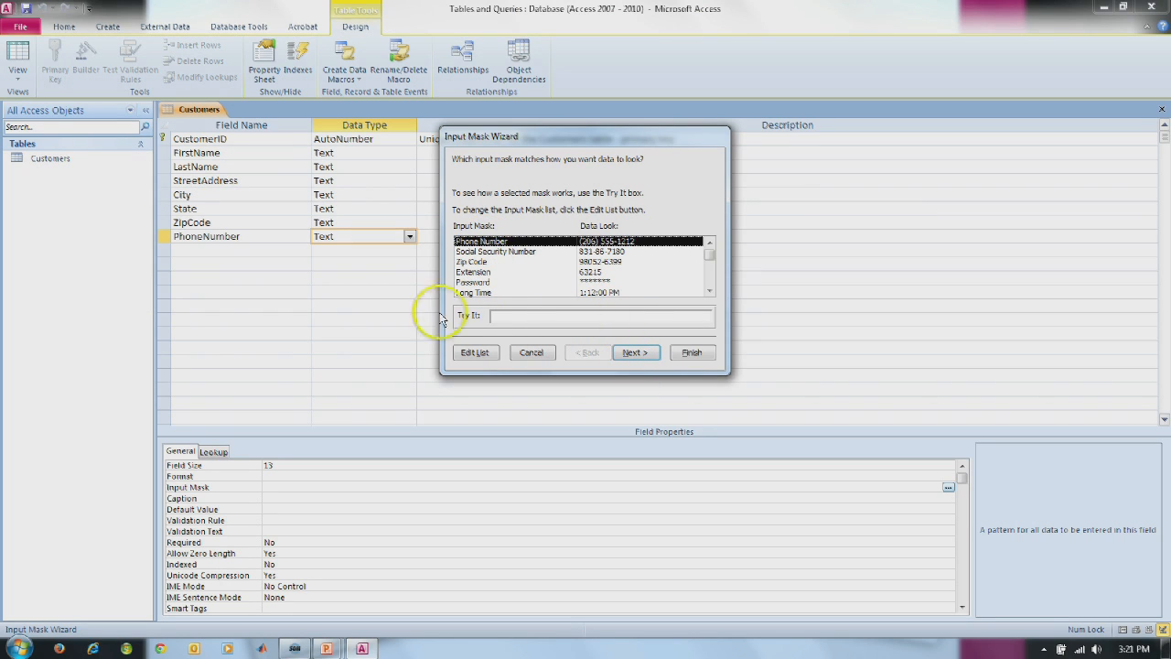
{"action": "left_click", "coordinate": [504, 315]}
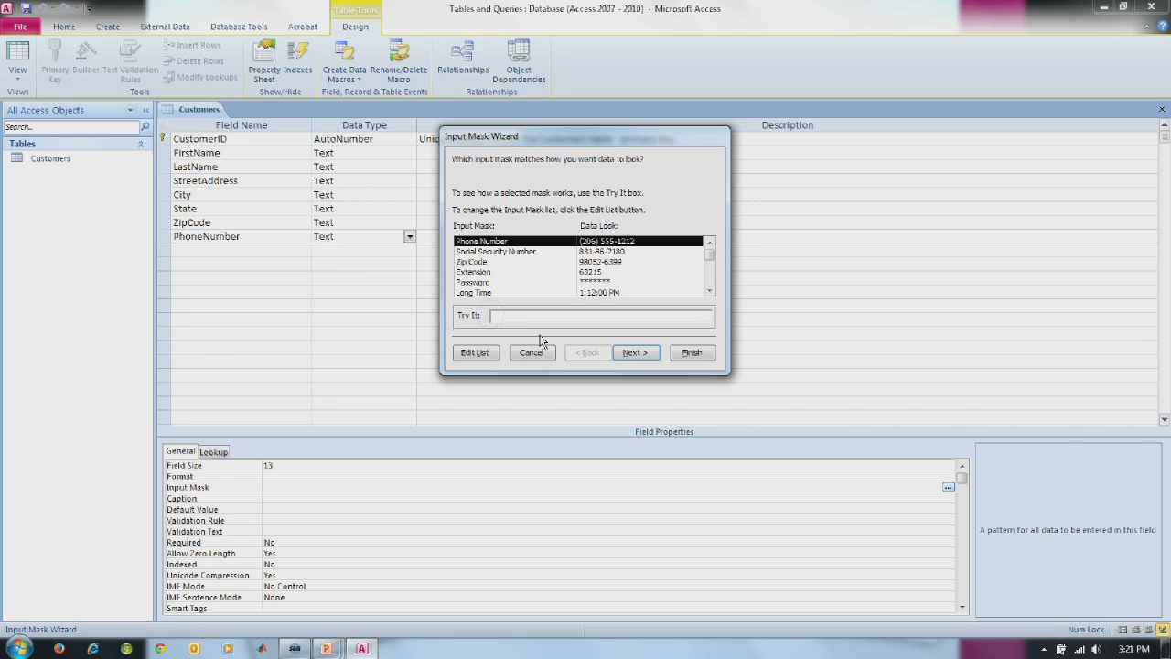
{"action": "type", "text": "555) 555-5555"}
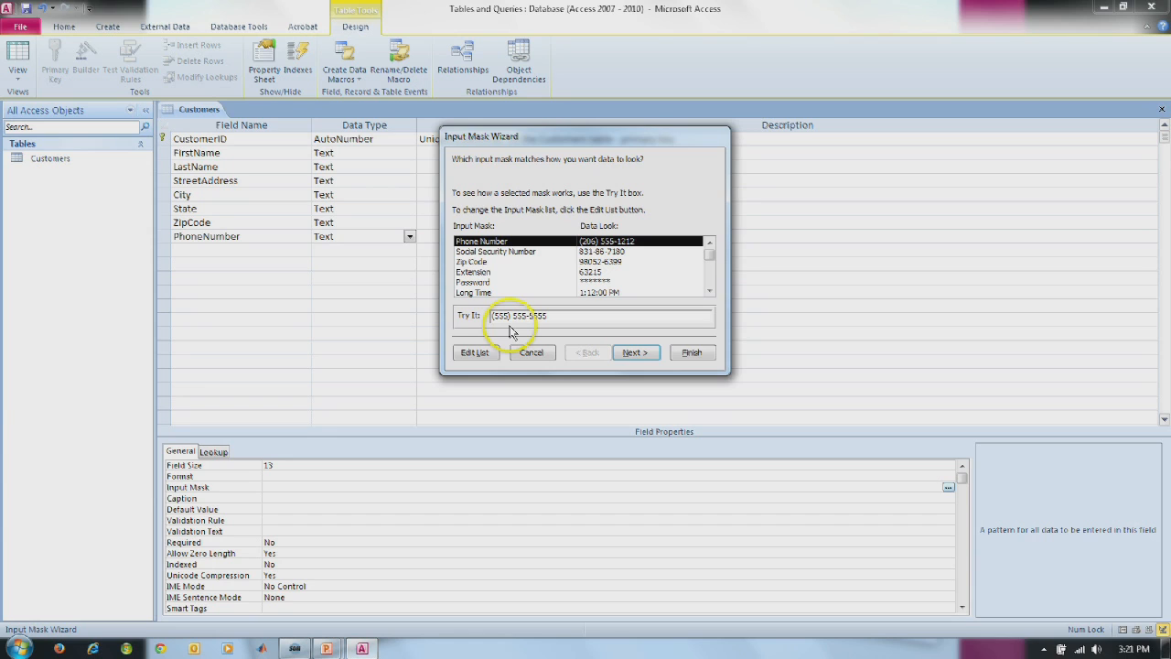
{"action": "left_click", "coordinate": [631, 355]}
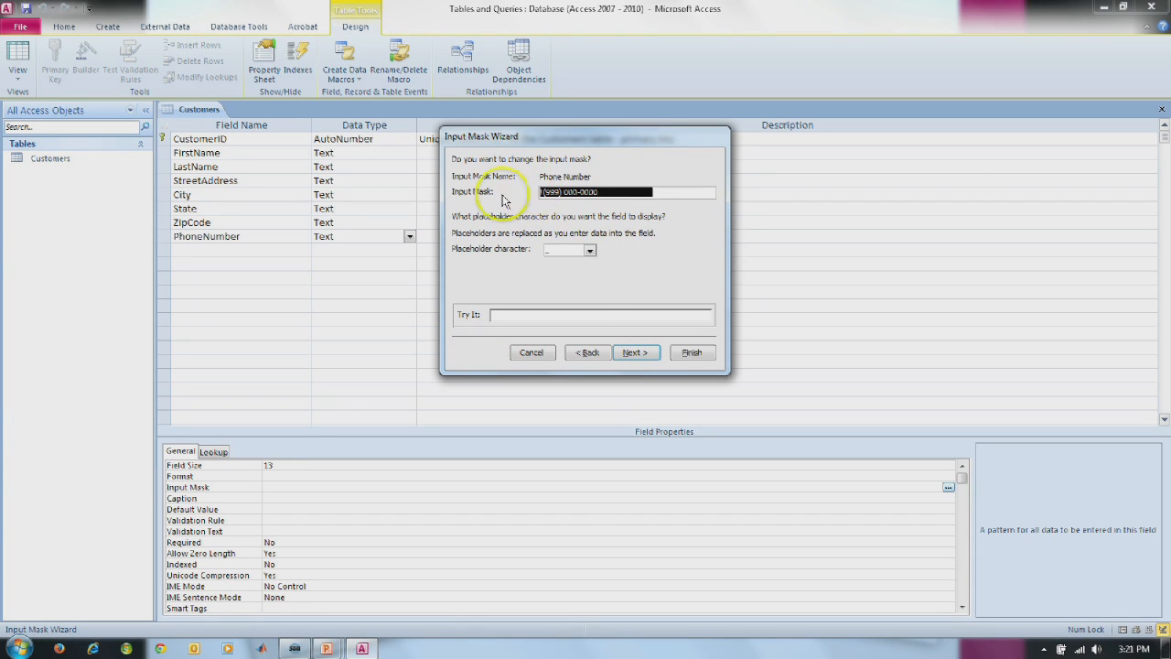
{"action": "left_click", "coordinate": [565, 192]}
{"action": "left_click_drag", "start_coordinate": [564, 192], "coordinate": [562, 192]}
{"action": "key", "text": "BackSpace"}
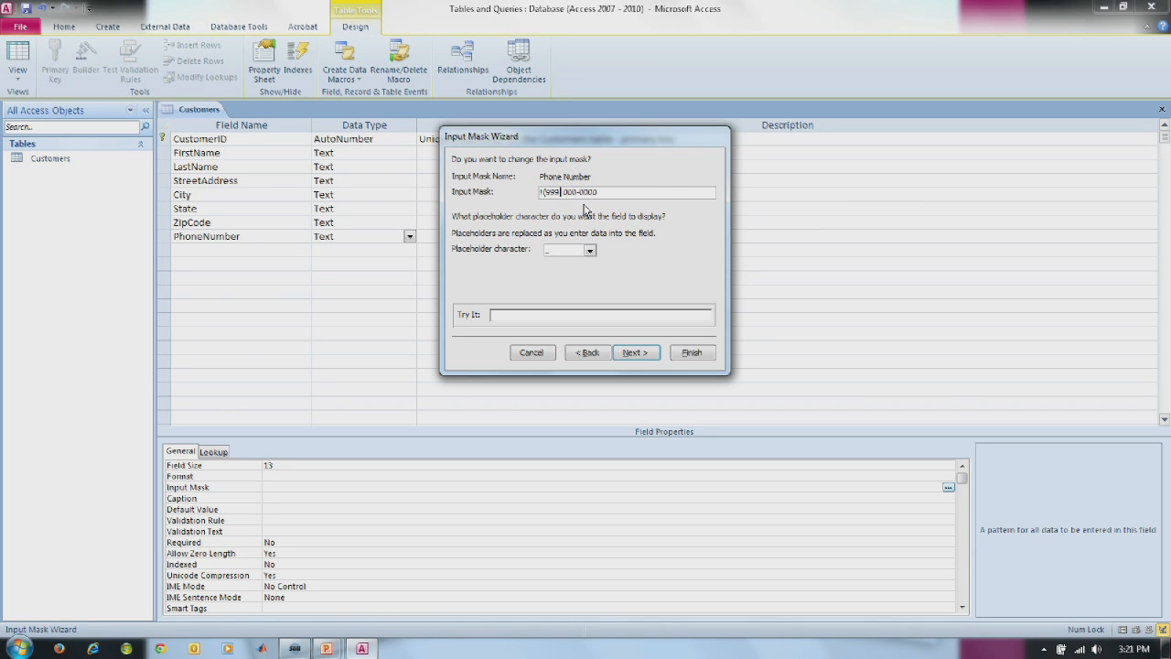
{"action": "key", "text": "BackSpace"}
{"action": "key", "text": "BackSpace"}
{"action": "key", "text": "BackSpace"}
{"action": "key", "text": "BackSpace"}
{"action": "type", "text": "999-"}
{"action": "left_click", "coordinate": [576, 311]}
{"action": "left_click", "coordinate": [562, 191]}
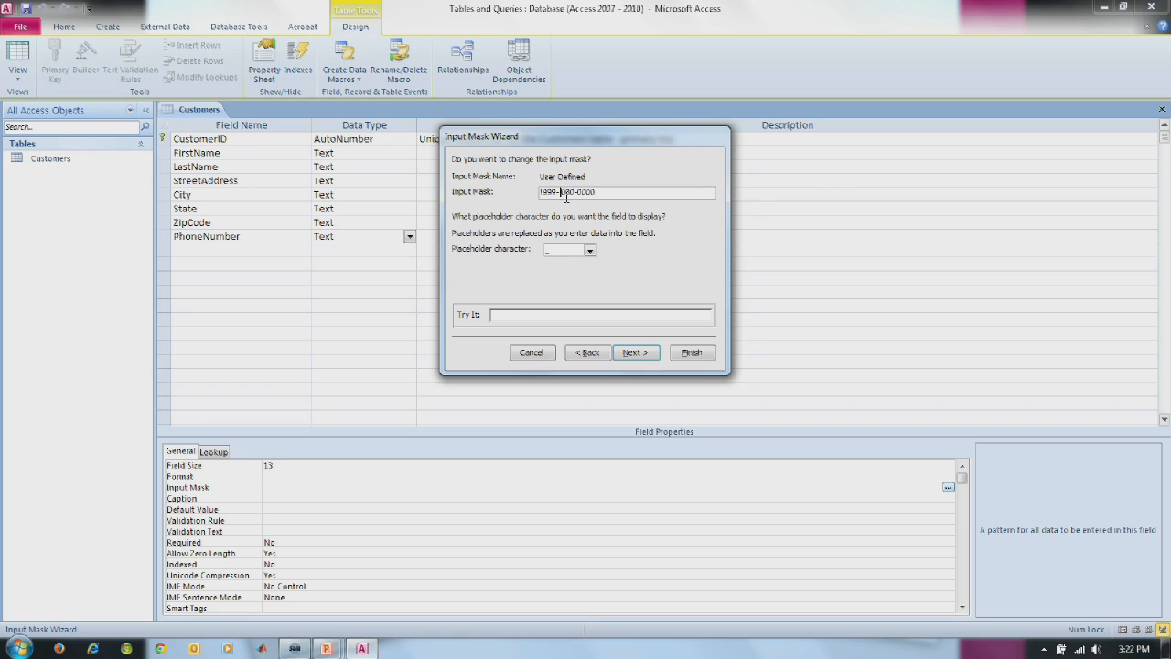
{"action": "left_click", "coordinate": [539, 314]}
{"action": "type", "text": "555-555-5555"}
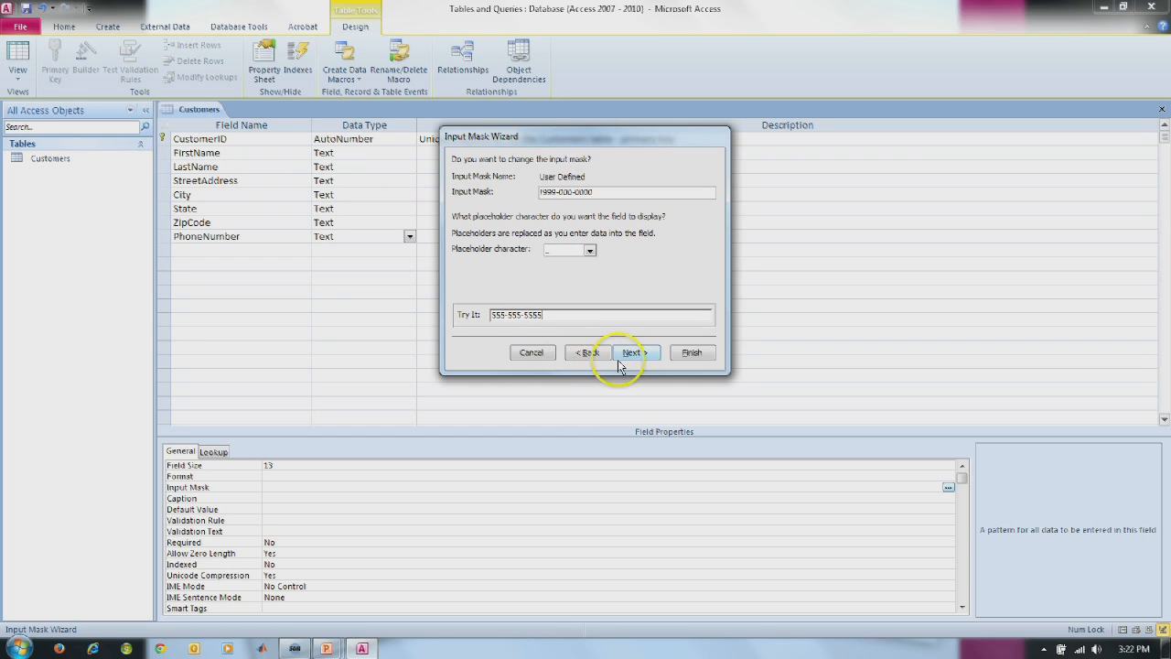
{"action": "left_click", "coordinate": [691, 353]}
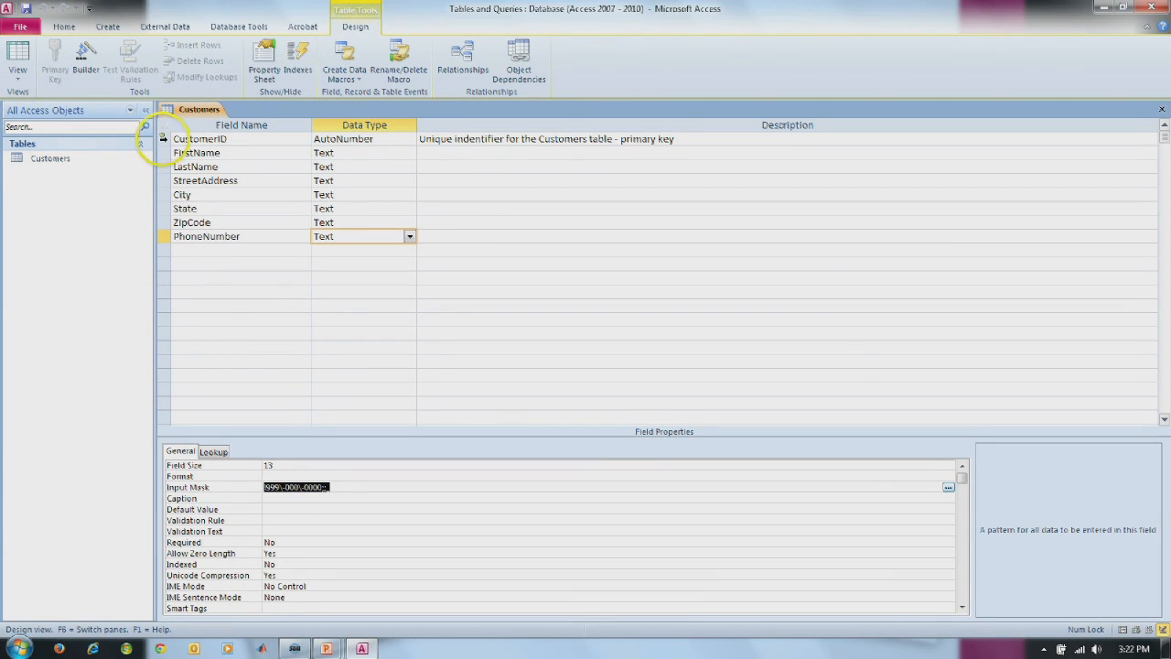
{"action": "left_click", "coordinate": [164, 139]}
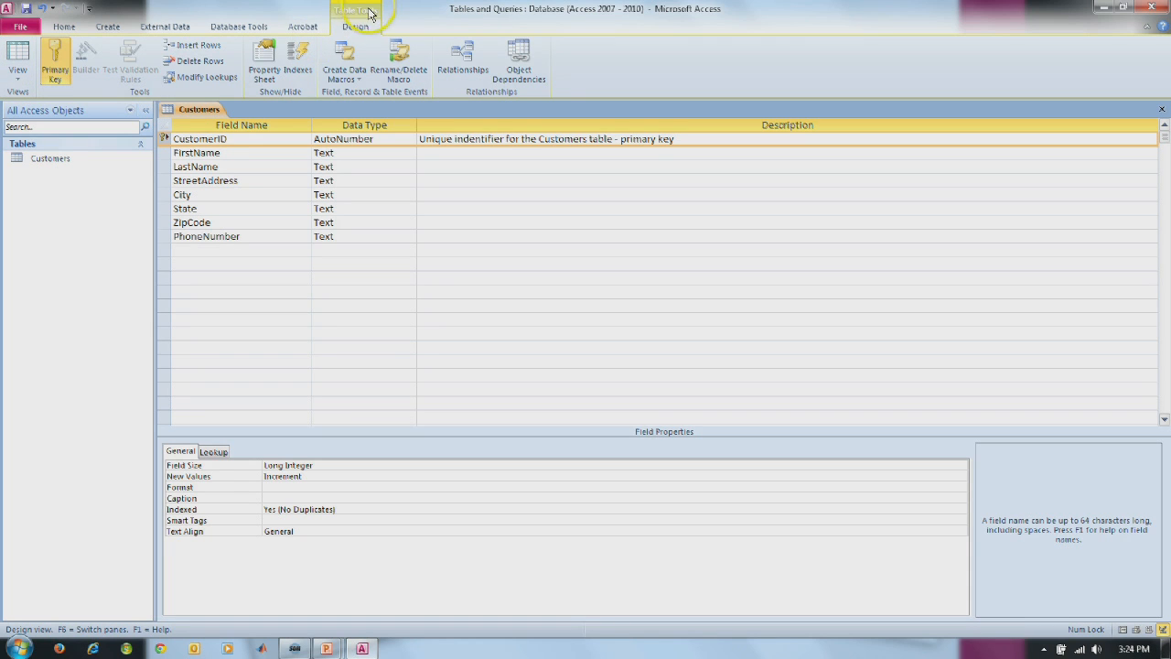
Switch Customers to Datasheet view, saving the table first.
{"action": "left_click", "coordinate": [18, 81]}
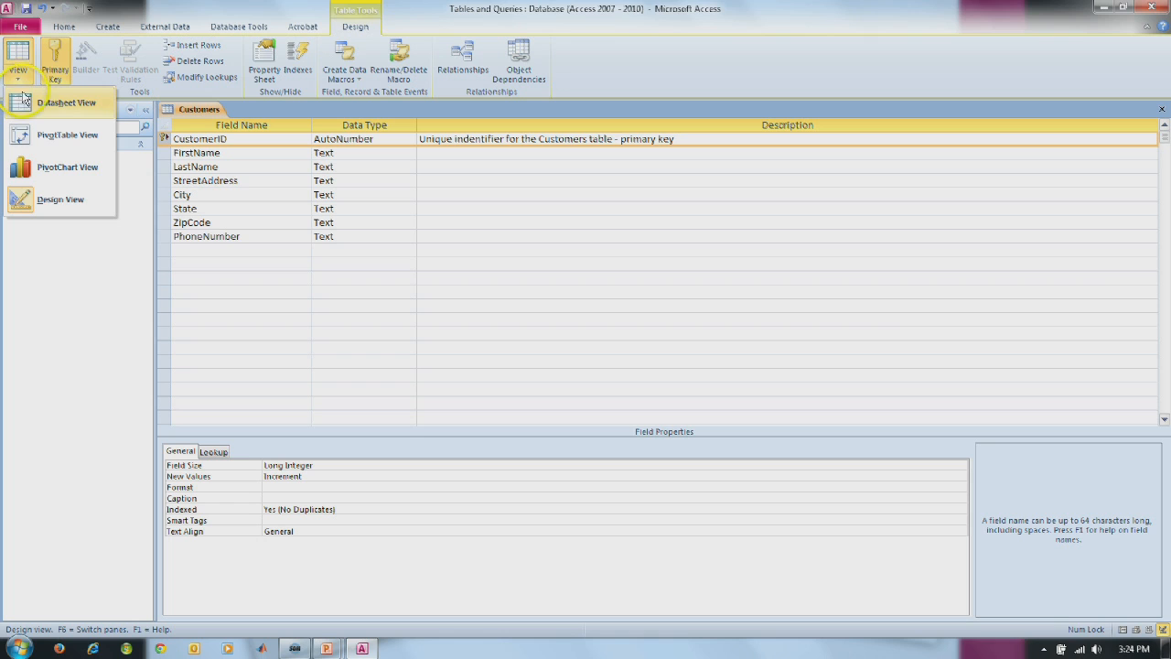
{"action": "left_click", "coordinate": [29, 103]}
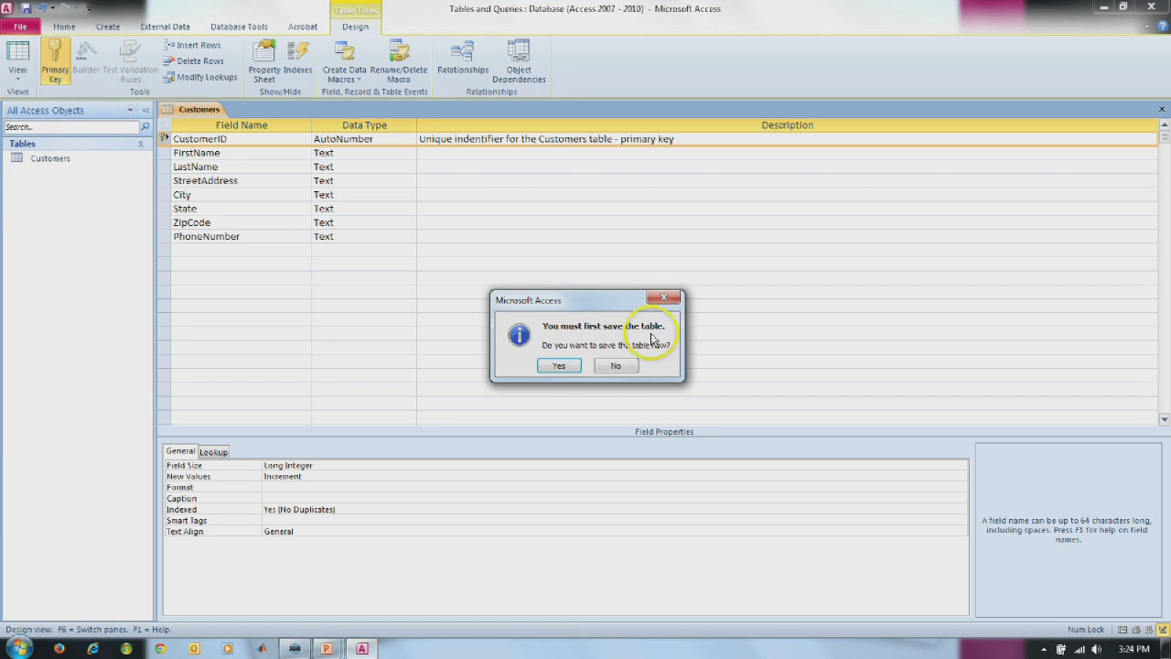
{"action": "left_click", "coordinate": [559, 371]}
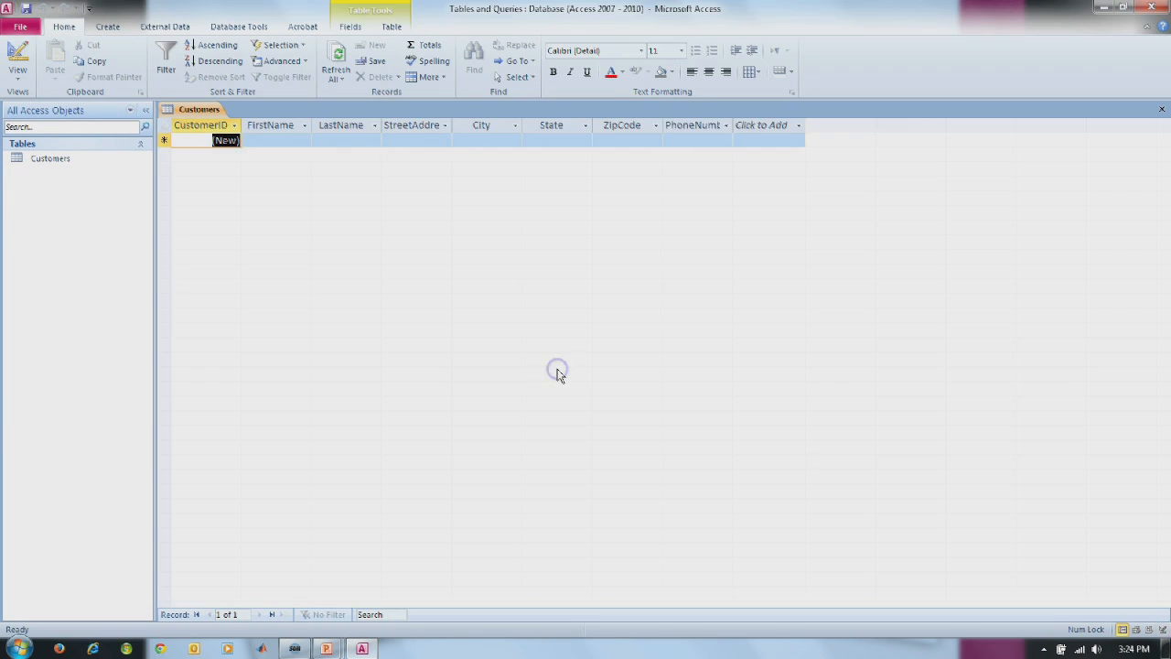
{"action": "left_click", "coordinate": [266, 173]}
Enter the first customer's first name, last name and street address.
{"action": "key", "text": "Tab"}
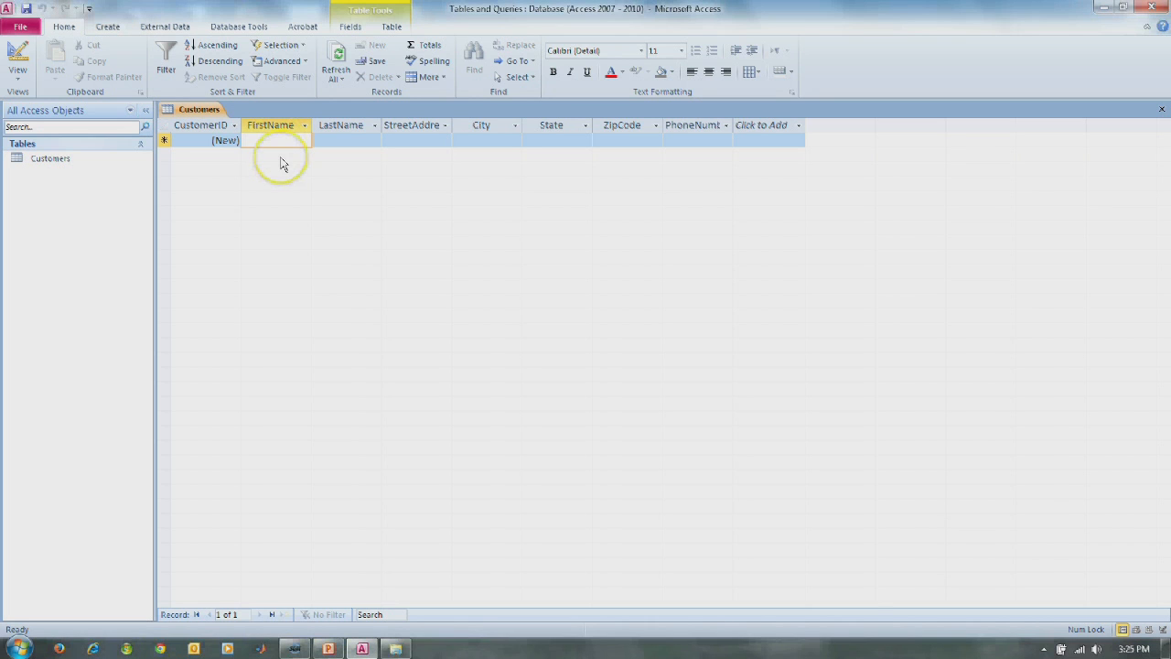
{"action": "type", "text": "Robert"}
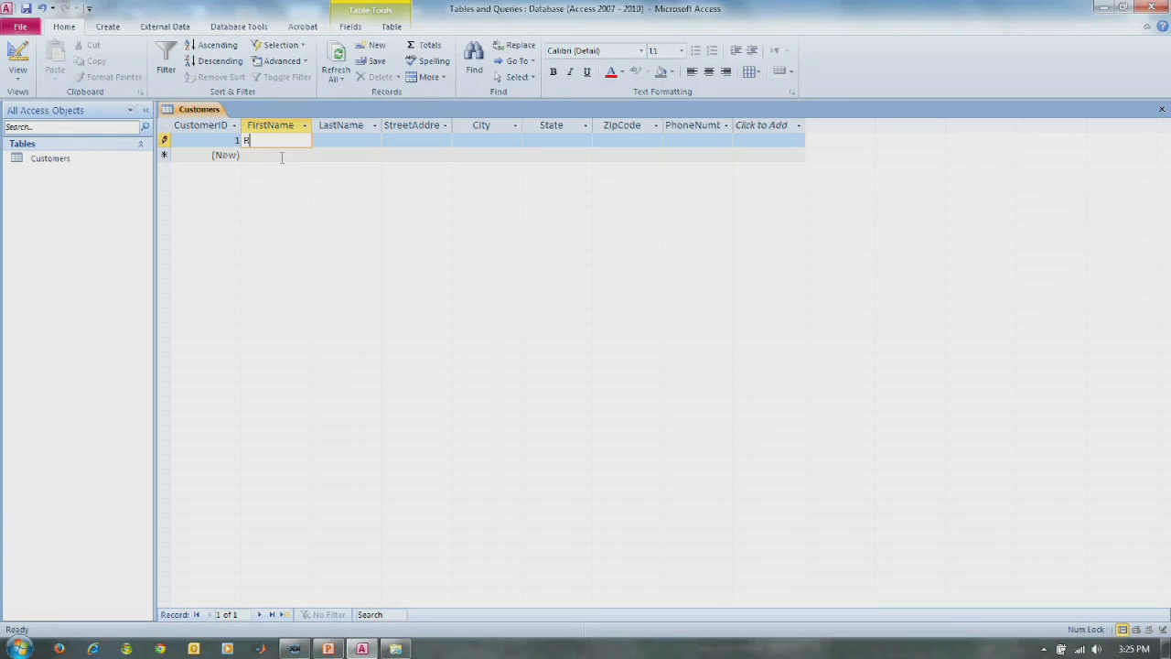
{"action": "key", "text": "Tab"}
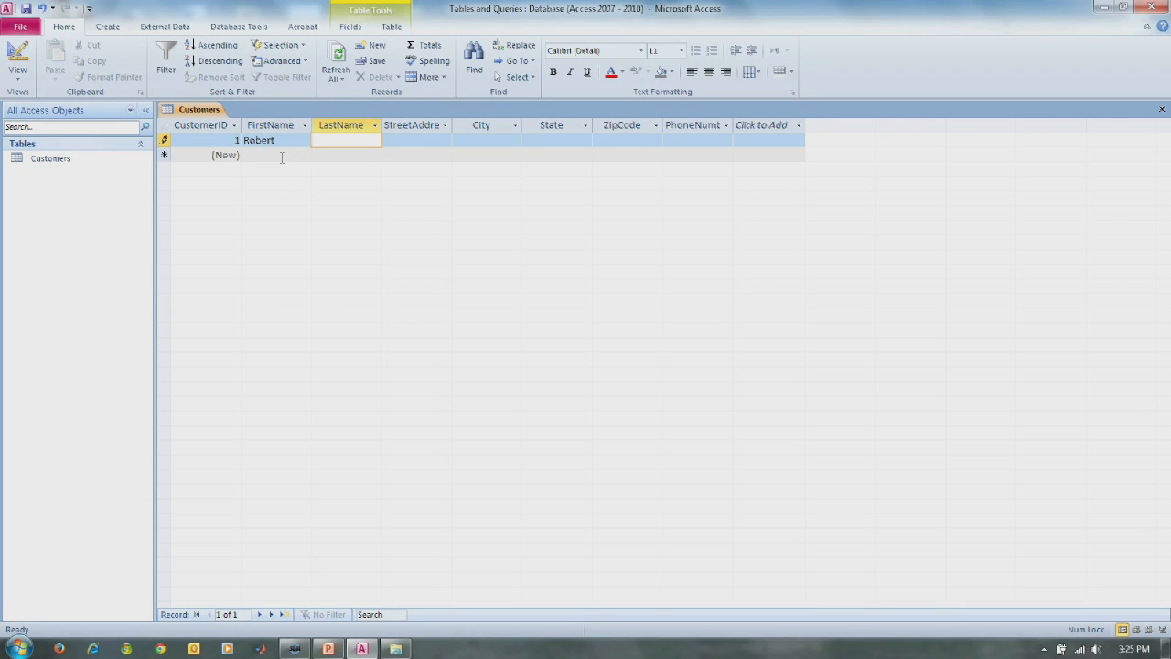
{"action": "type", "text": "Smith"}
{"action": "key", "text": "Tab"}
{"action": "type", "text": "123 Main"}
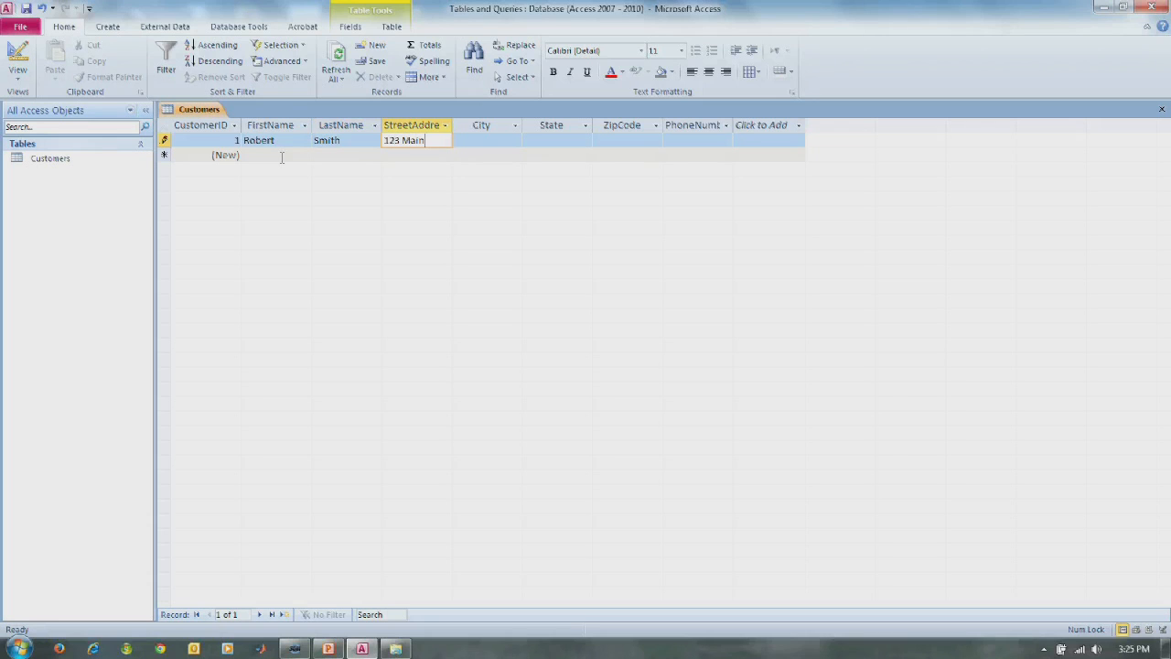
{"action": "type", "text": " St."}
{"action": "key", "text": "Tab"}
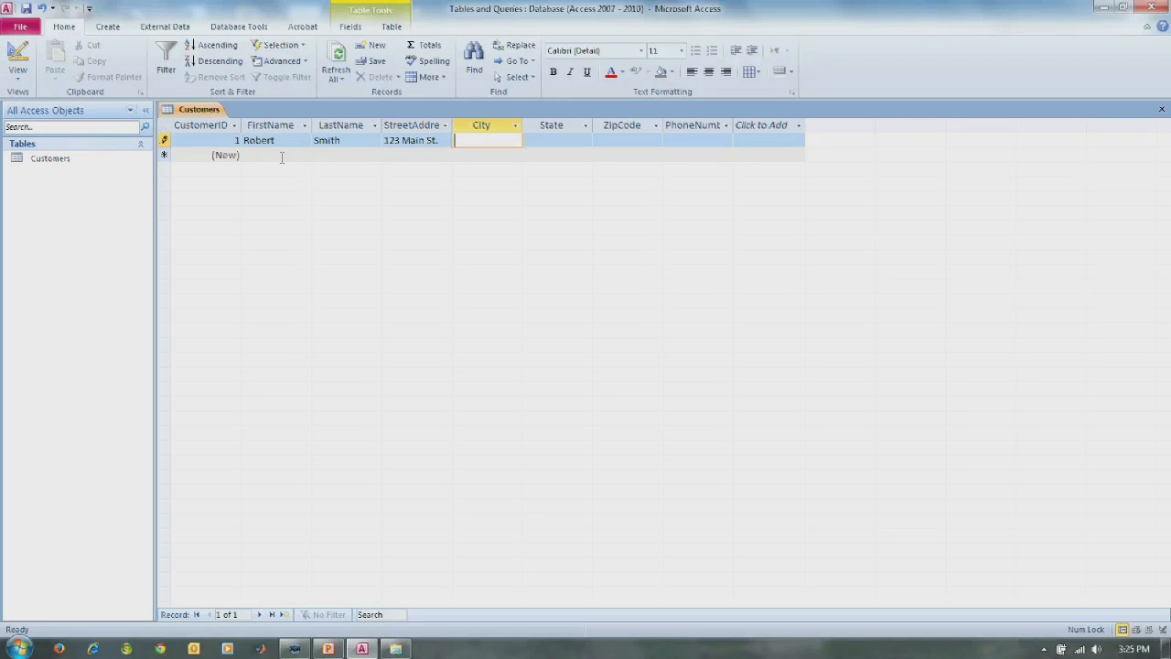
Fill in the customer's city, state, ZIP code and phone number, then move to a new record.
{"action": "type", "text": "Little Town"}
{"action": "key", "text": "Tab"}
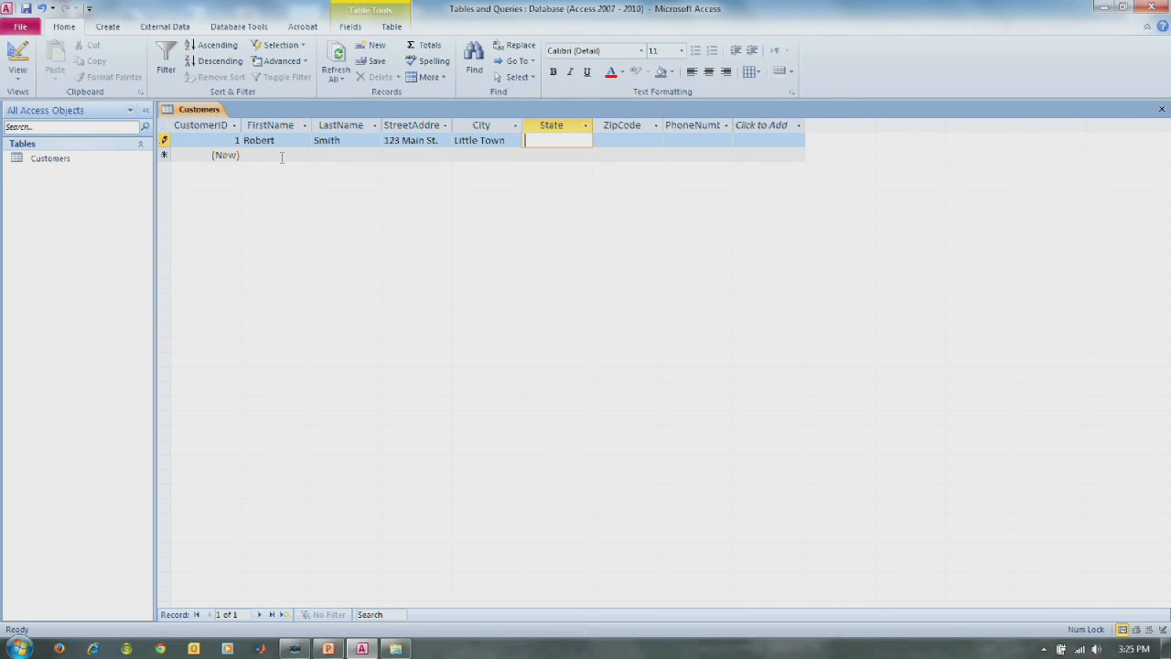
{"action": "type", "text": "Al"}
{"action": "key", "text": "Tab"}
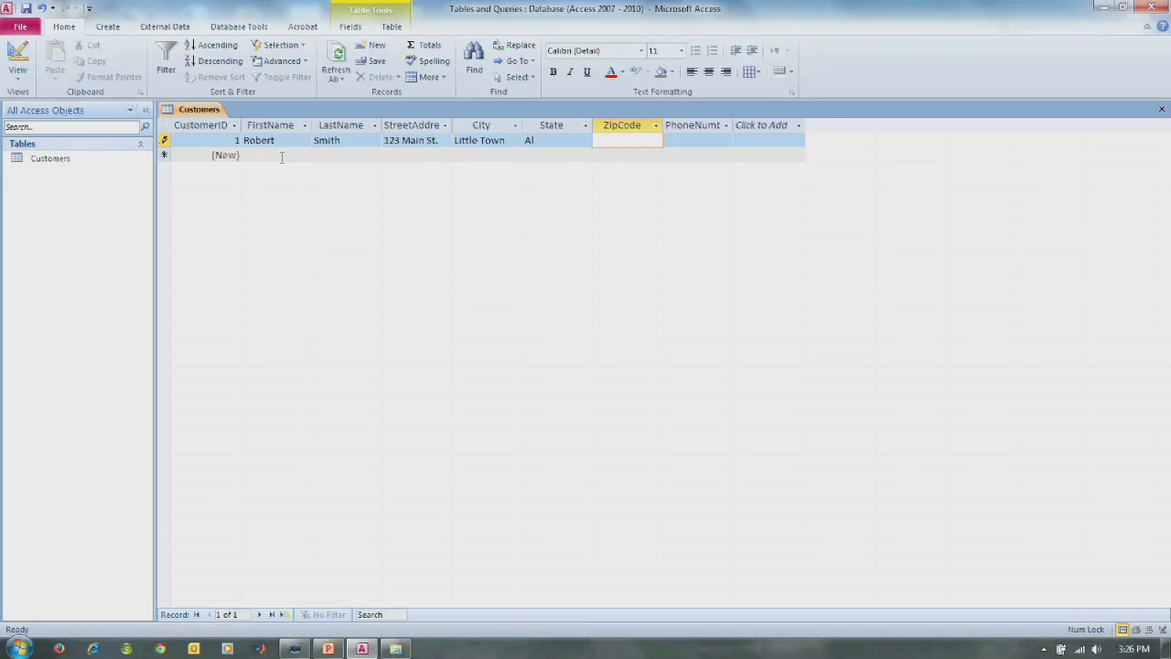
{"action": "type", "text": "45213"}
{"action": "key", "text": "Tab"}
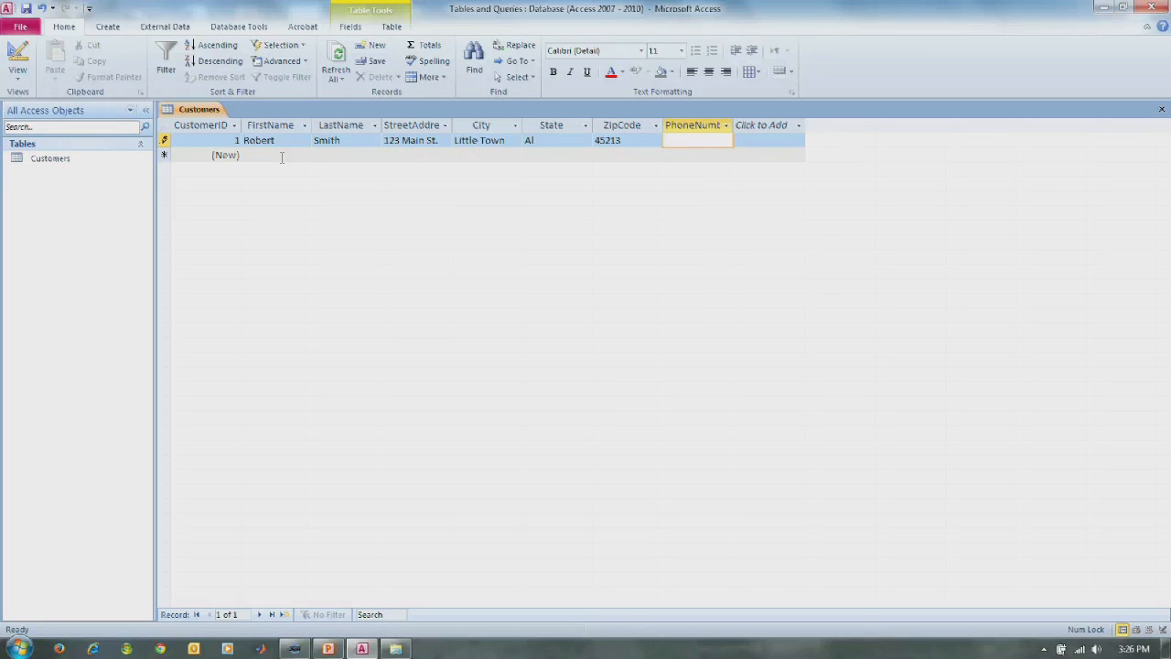
{"action": "type", "text": "241-555-7894"}
{"action": "key", "text": "Tab"}
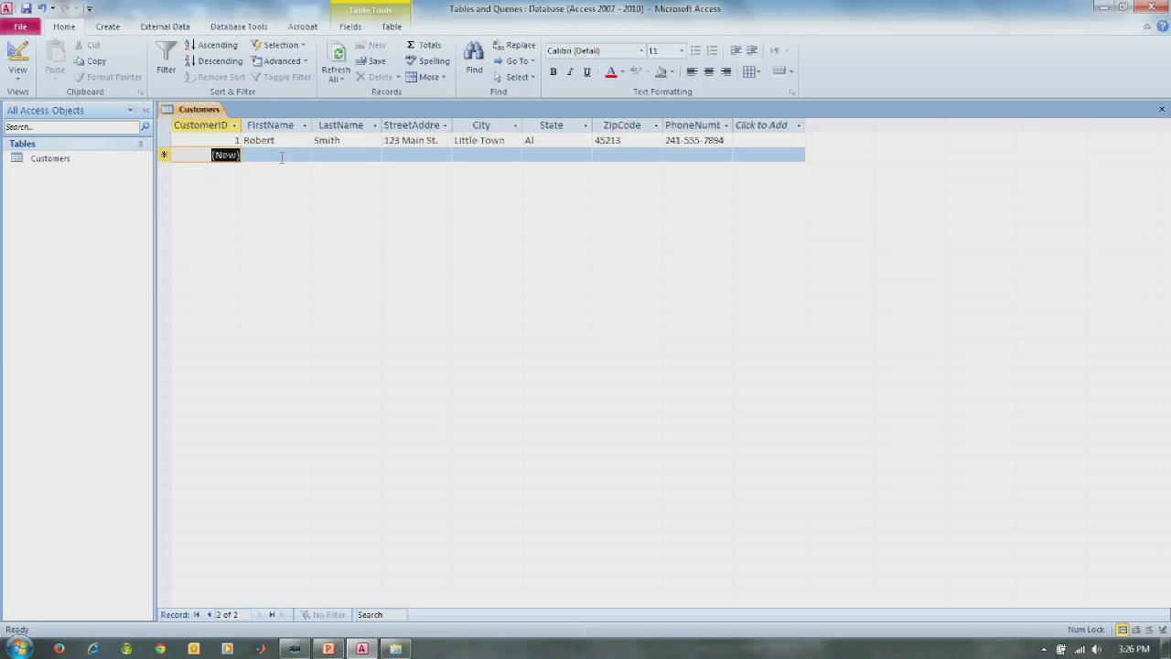
Add a blank Table1, with only its ID AutoNumber field, in Datasheet view.
{"action": "left_click", "coordinate": [282, 155]}
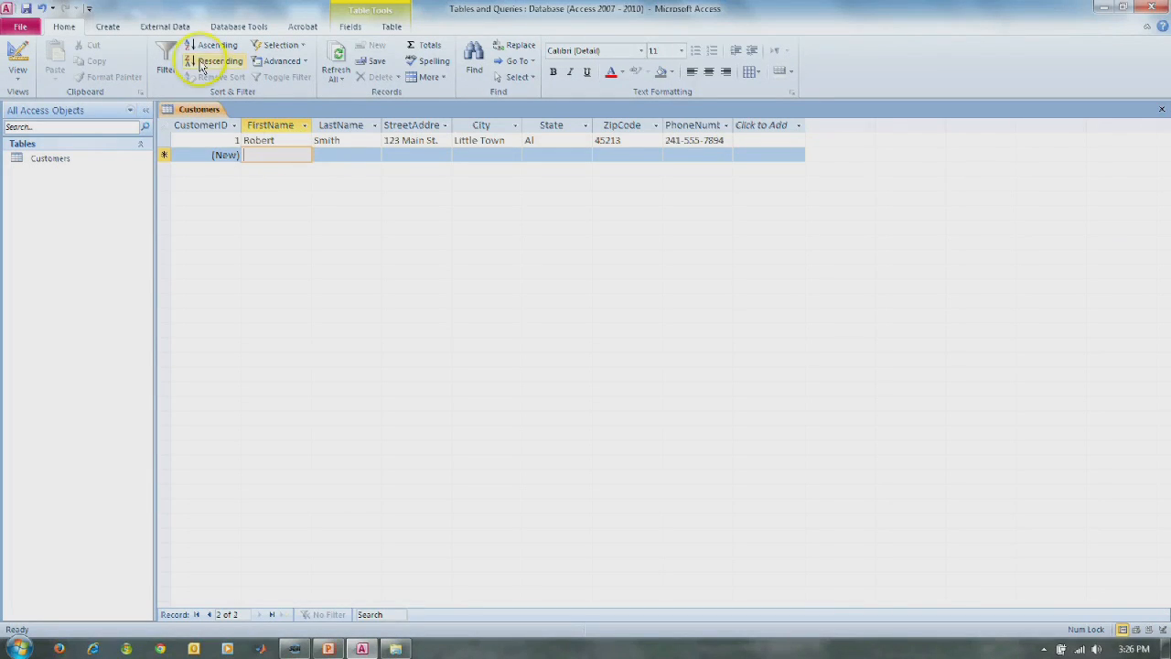
{"action": "left_click", "coordinate": [107, 26]}
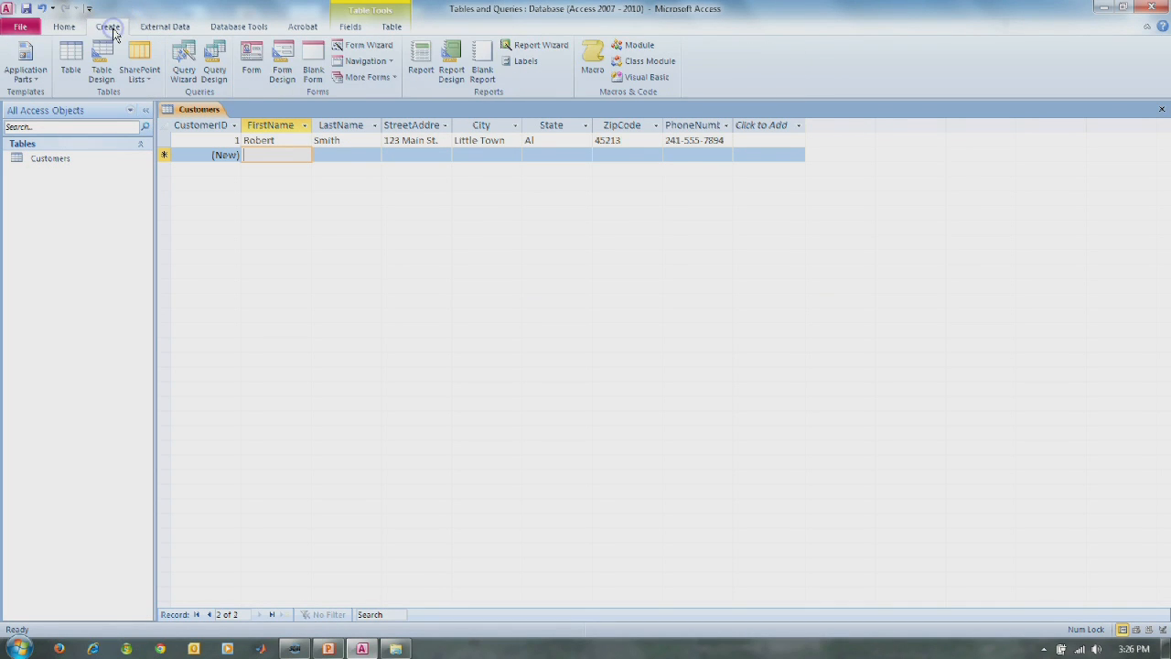
{"action": "left_click", "coordinate": [69, 75]}
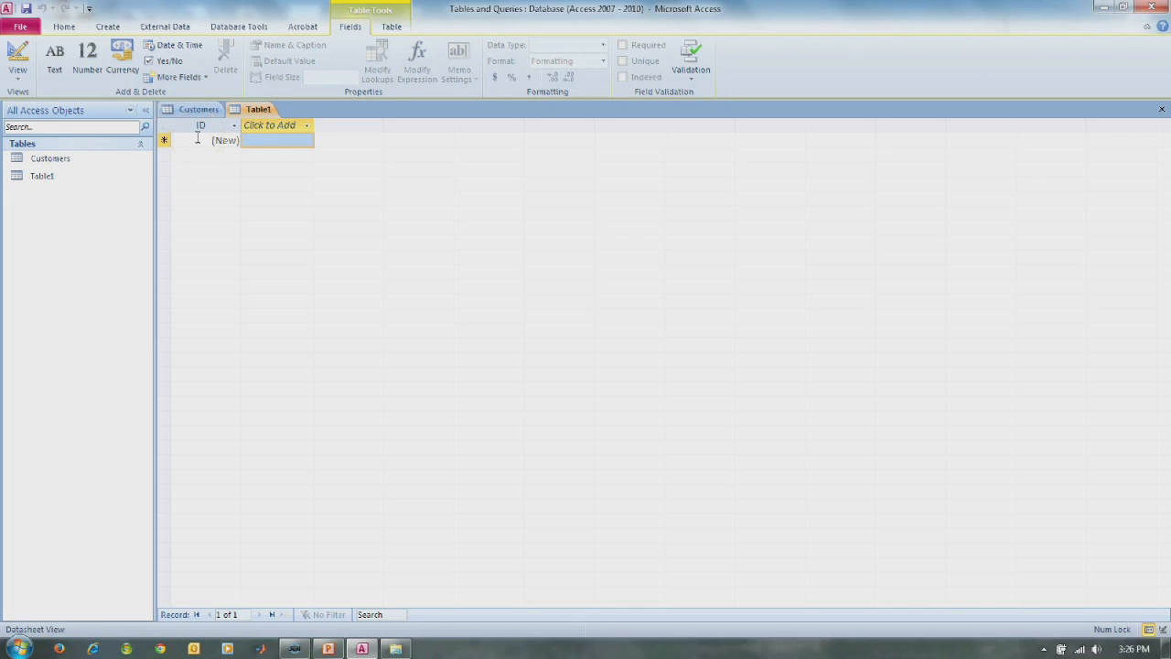
{"action": "right_click", "coordinate": [201, 125]}
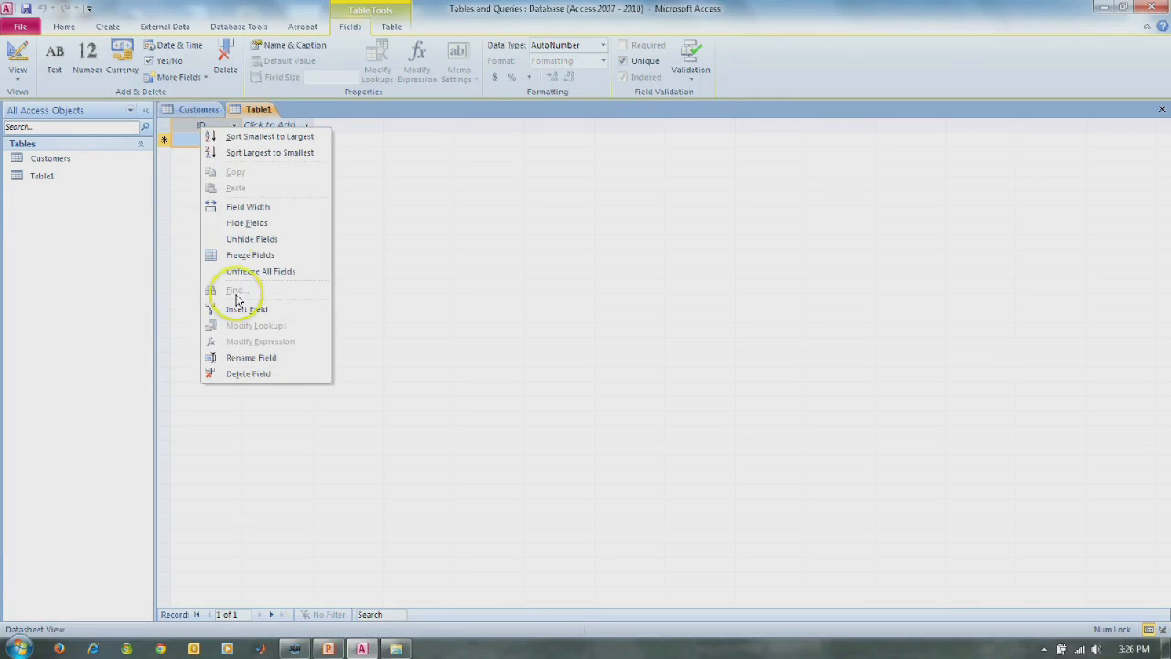
Rename the ID field to EmployeeID.
{"action": "left_click", "coordinate": [255, 358]}
{"action": "type", "text": "Empoloy"}
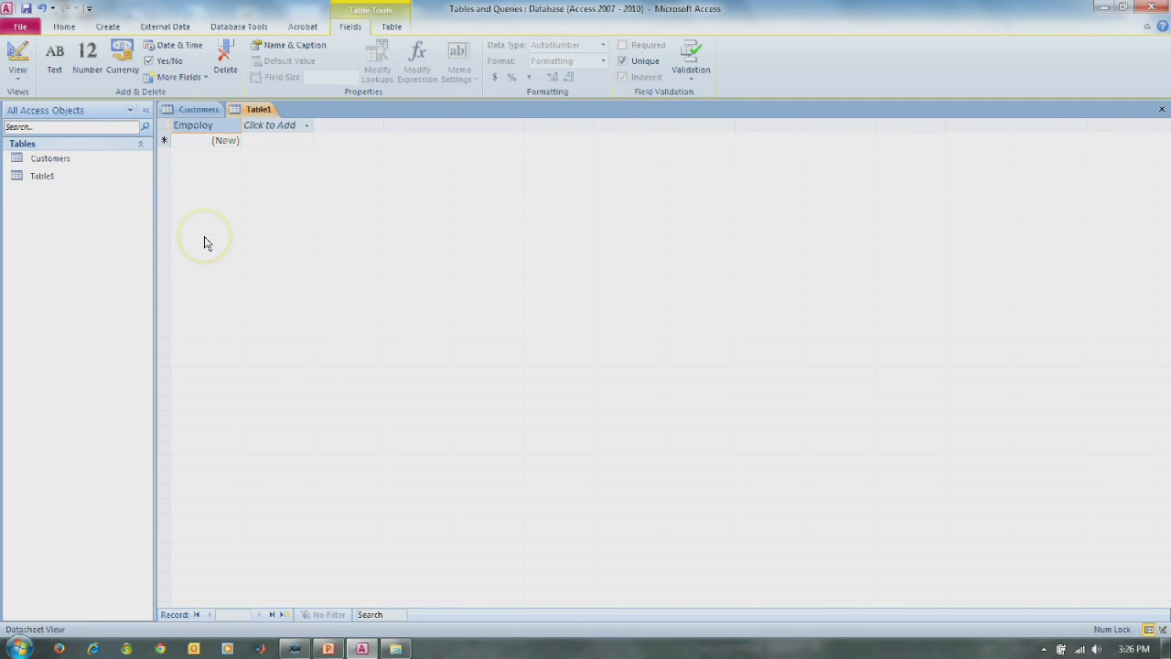
{"action": "key", "text": "BackSpace"}
{"action": "key", "text": "BackSpace"}
{"action": "key", "text": "BackSpace"}
{"action": "key", "text": "BackSpace"}
{"action": "type", "text": "loyeeID"}
Add text fields FirstName, LastName, StreetAddress and City.
{"action": "left_click", "coordinate": [267, 127]}
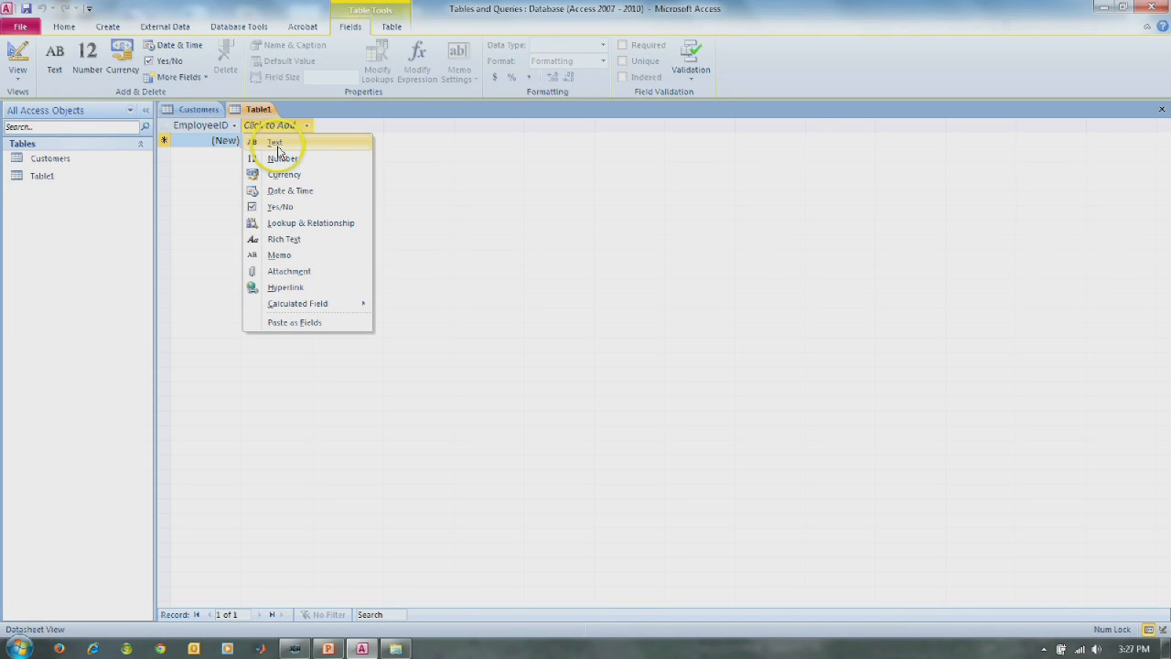
{"action": "left_click", "coordinate": [274, 143]}
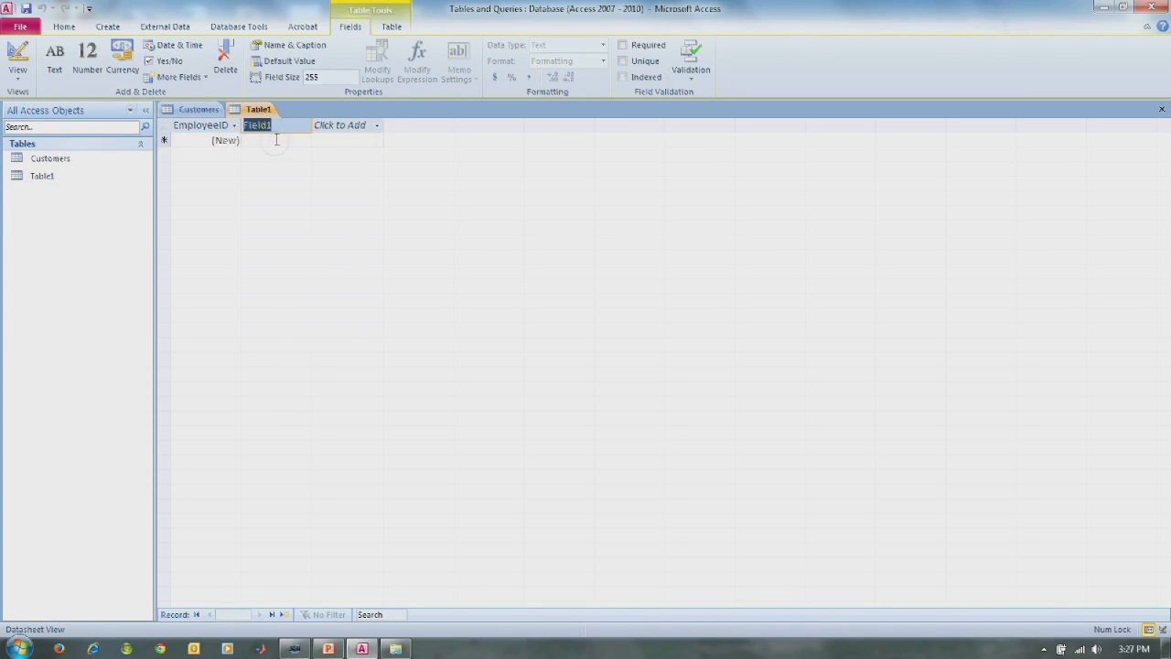
{"action": "type", "text": "FirstName"}
{"action": "left_click", "coordinate": [325, 127]}
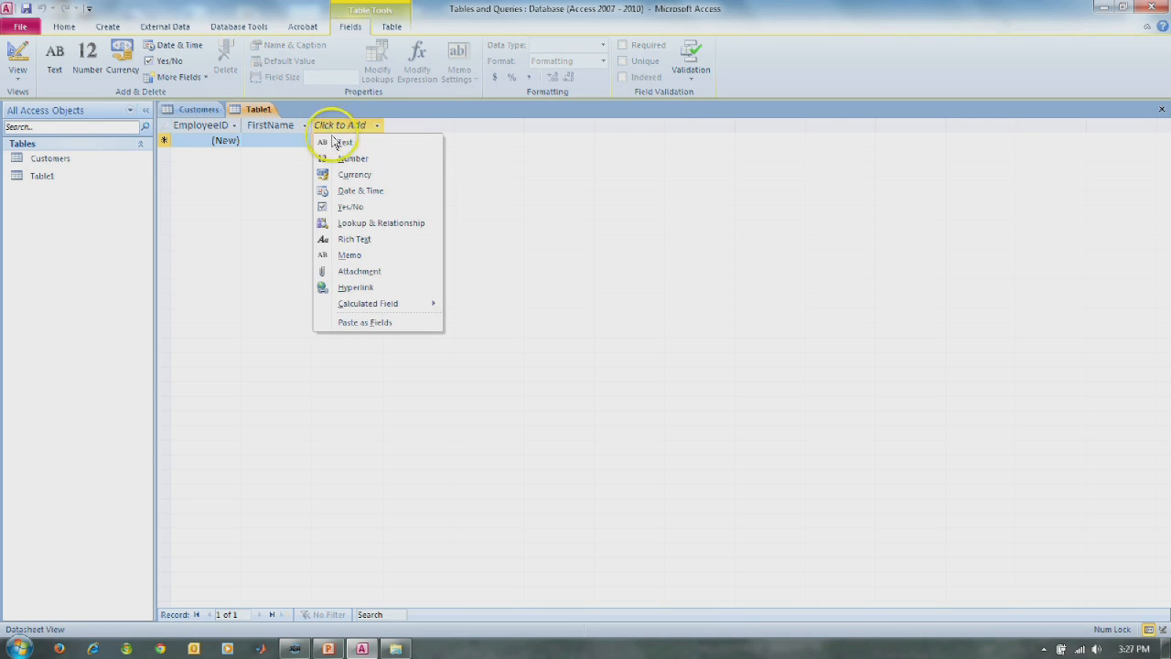
{"action": "left_click", "coordinate": [335, 142]}
{"action": "type", "text": "LastName"}
{"action": "left_click", "coordinate": [409, 127]}
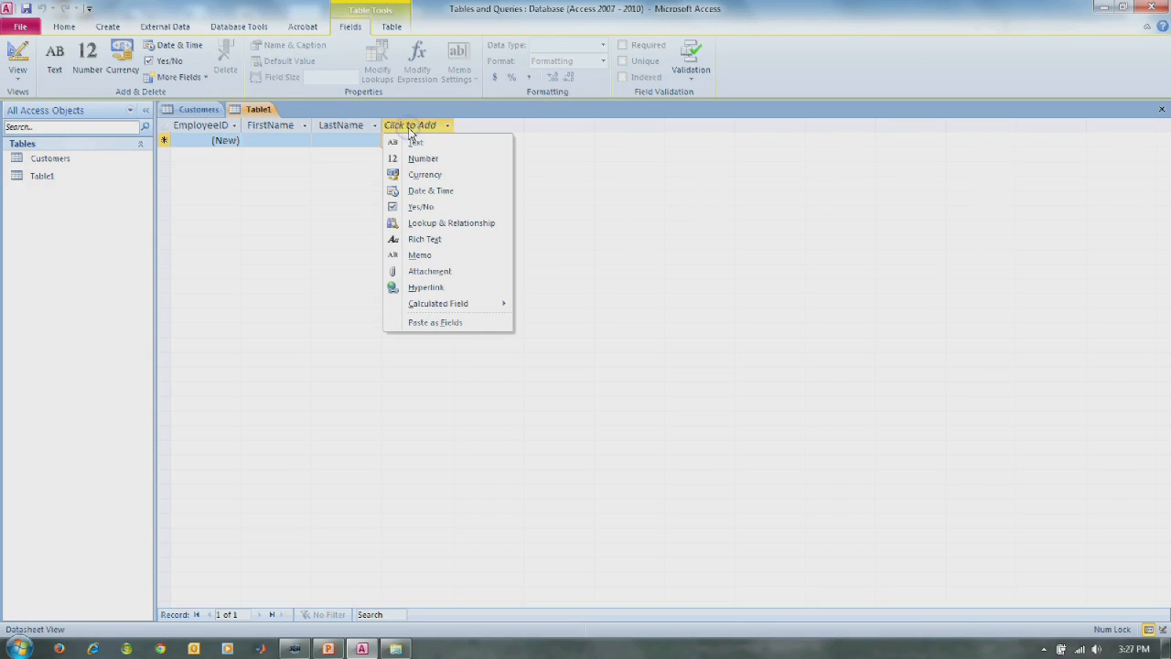
{"action": "left_click", "coordinate": [413, 142]}
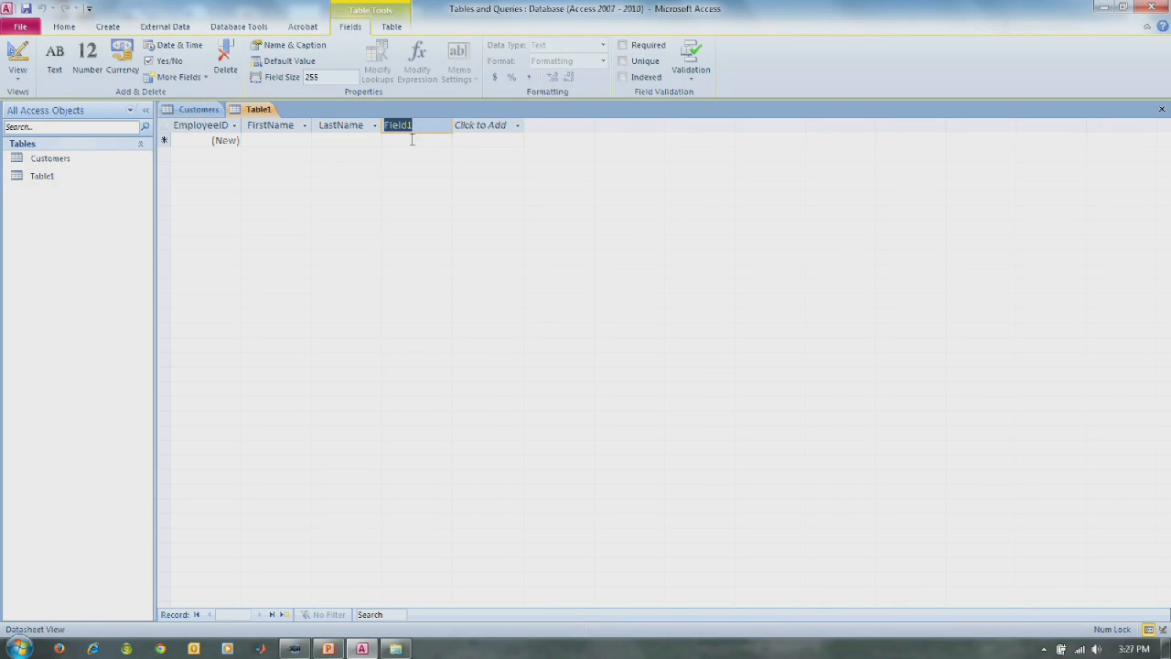
{"action": "type", "text": "StreetAddress"}
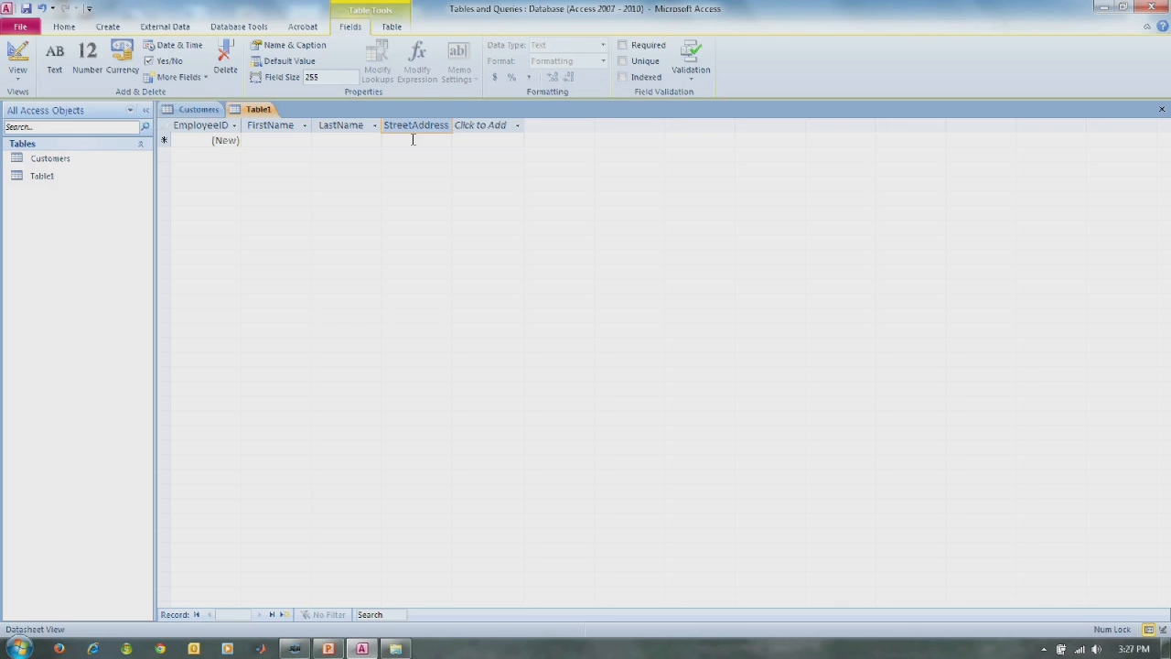
{"action": "left_click", "coordinate": [467, 124]}
{"action": "left_click", "coordinate": [485, 142]}
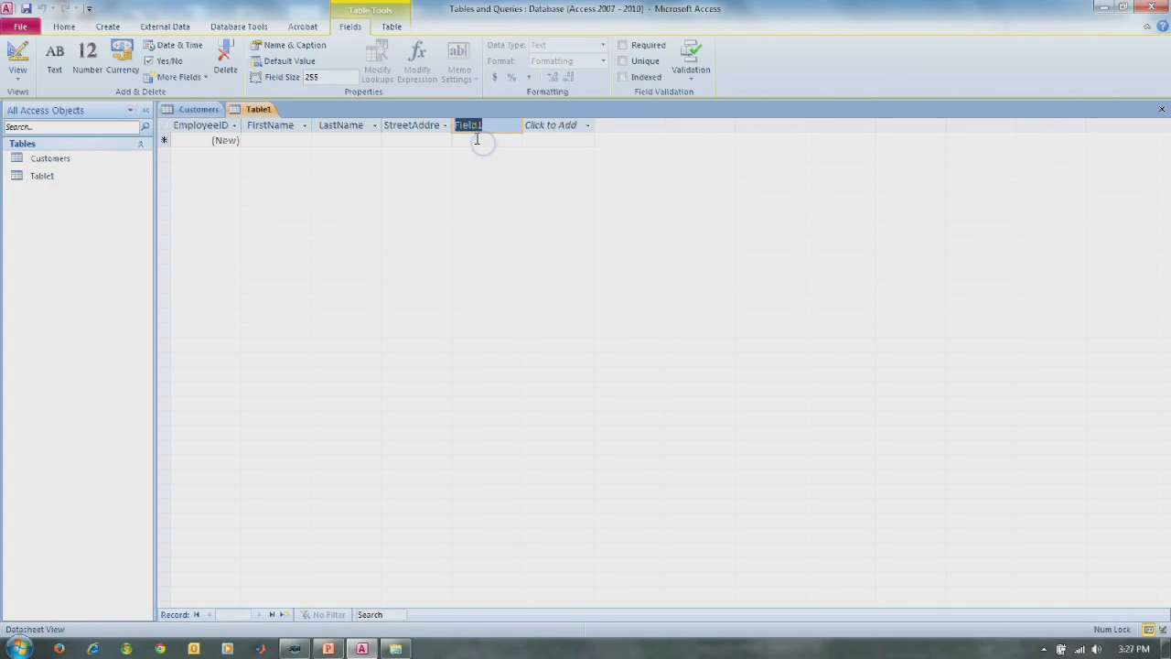
{"action": "type", "text": "City"}
Add text fields State, ZipCode and PhoneNumber.
{"action": "left_click", "coordinate": [546, 128]}
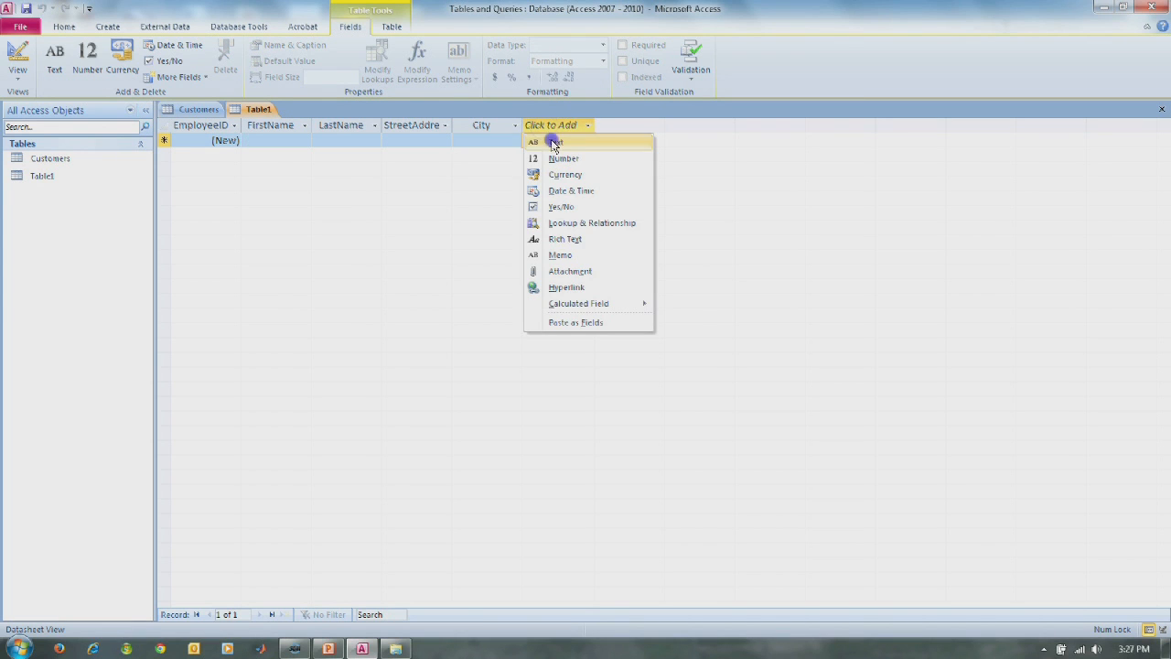
{"action": "left_click", "coordinate": [554, 141]}
{"action": "type", "text": "State"}
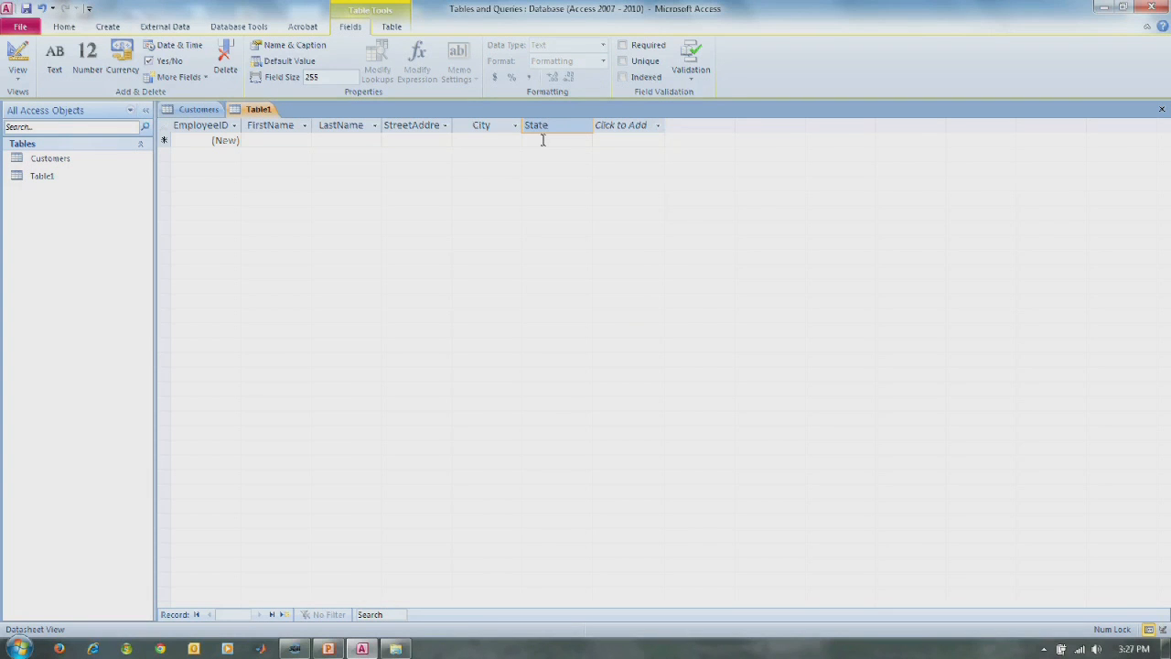
{"action": "left_click", "coordinate": [605, 130]}
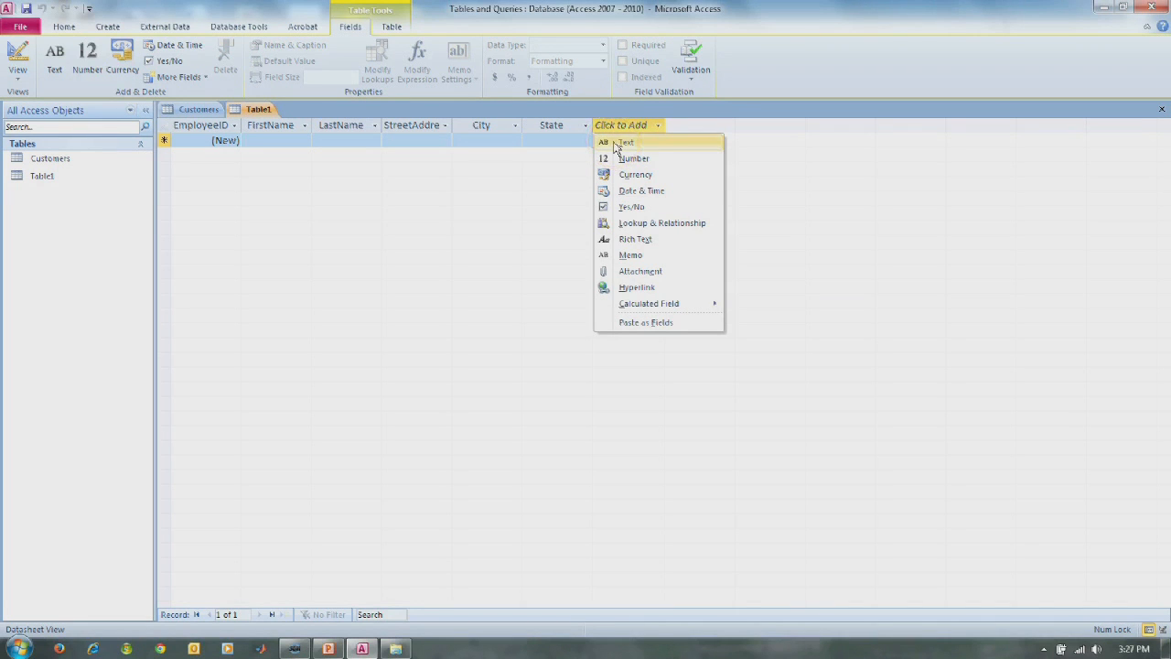
{"action": "left_click", "coordinate": [615, 145]}
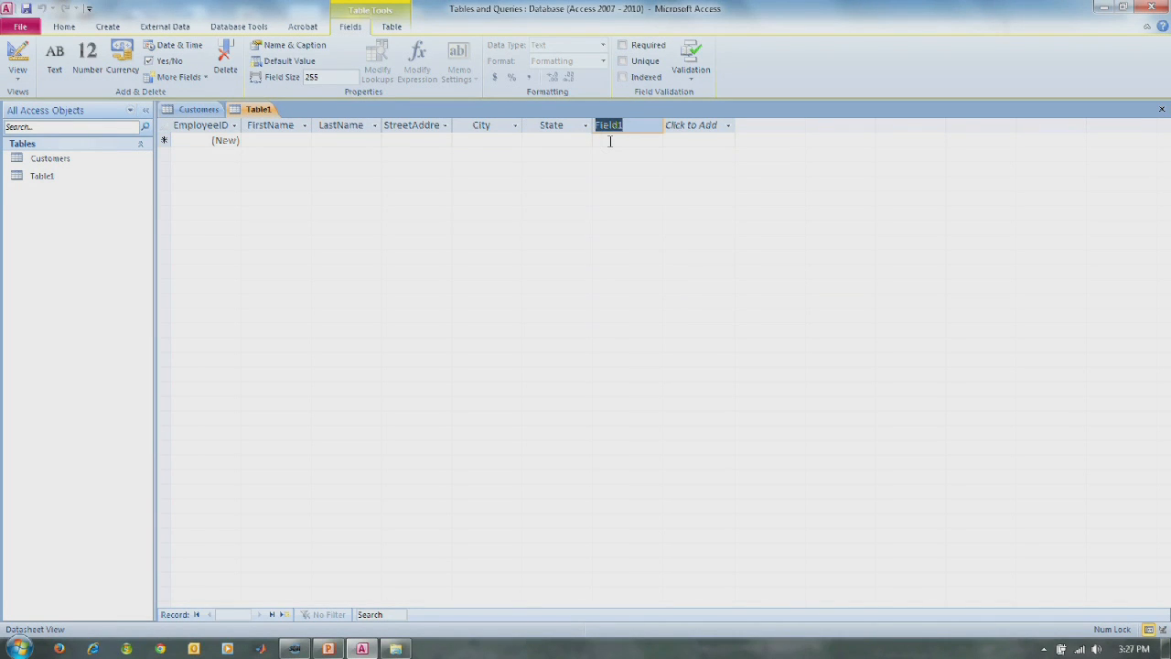
{"action": "type", "text": "ZipCode"}
{"action": "left_click", "coordinate": [688, 129]}
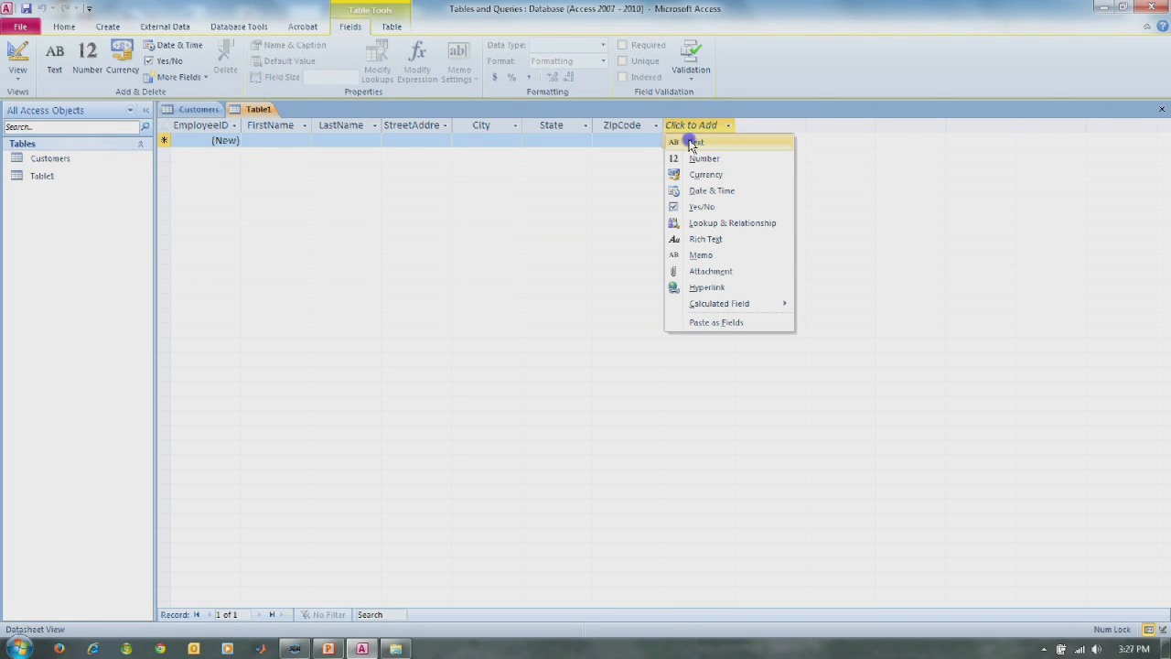
{"action": "left_click", "coordinate": [687, 147]}
{"action": "type", "text": "PhoneNumber"}
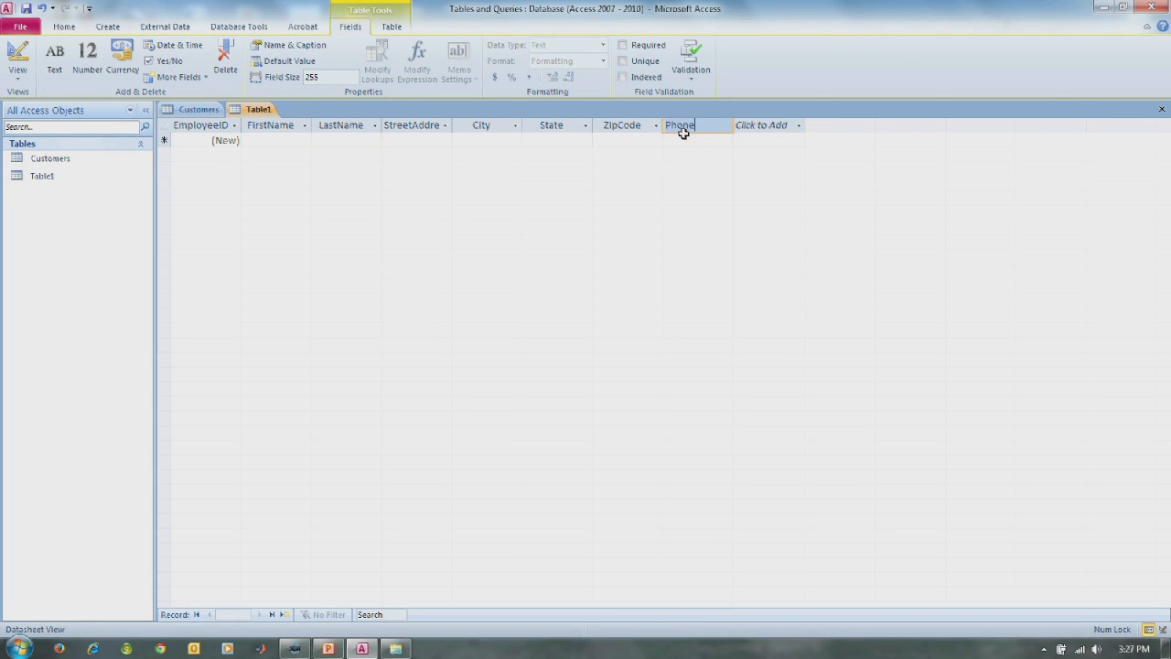
Add a HireDate field of type Date & Time.
{"action": "left_click", "coordinate": [748, 128]}
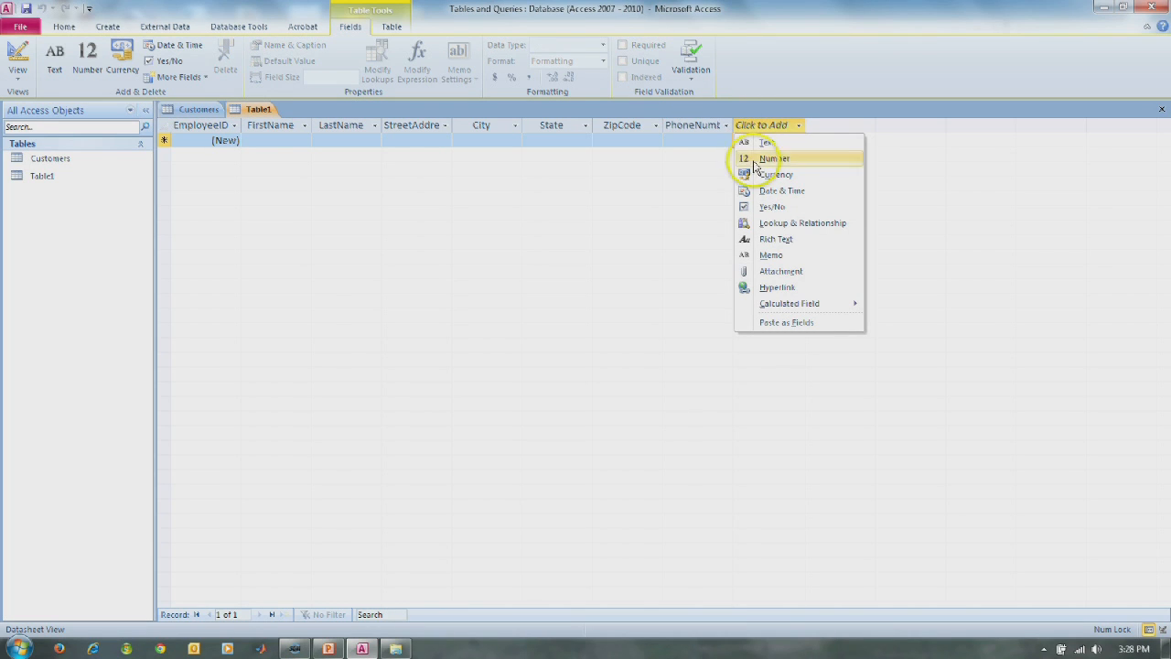
{"action": "left_click", "coordinate": [758, 191]}
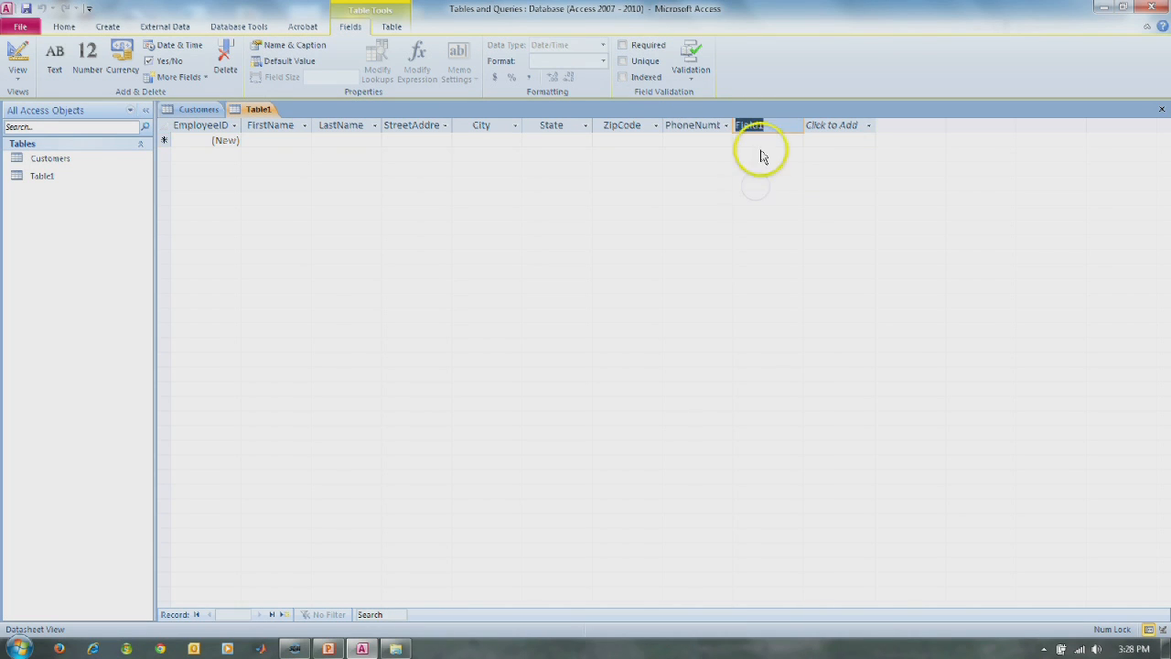
{"action": "type", "text": "Hire"}
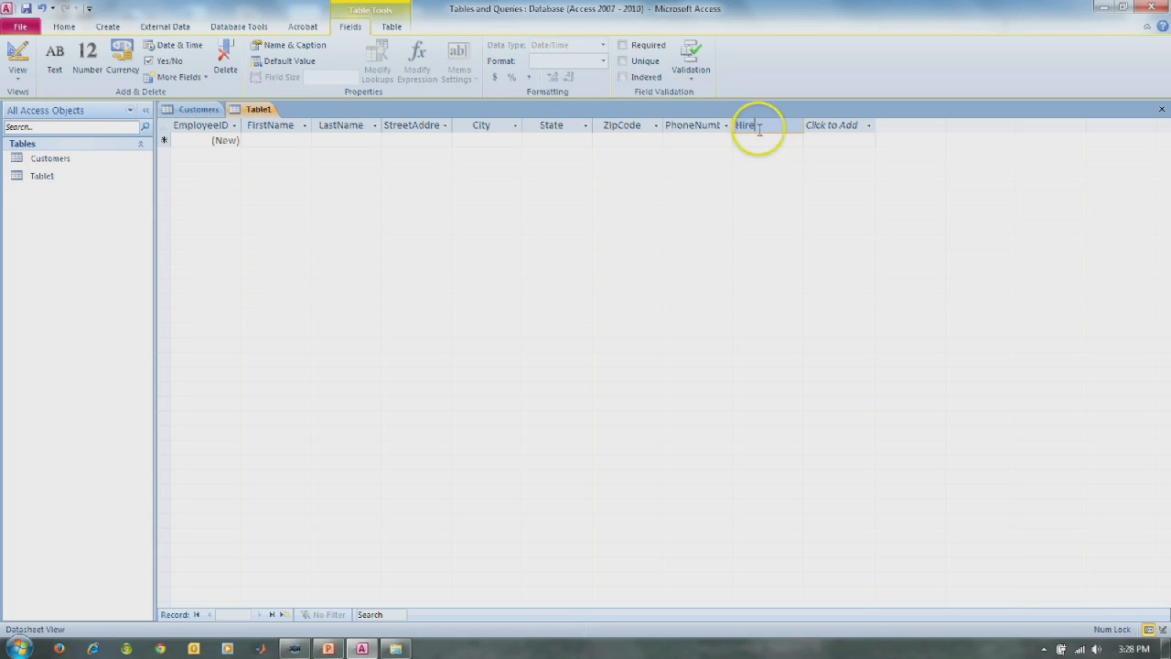
{"action": "type", "text": "Date"}
{"action": "key", "text": "Return"}
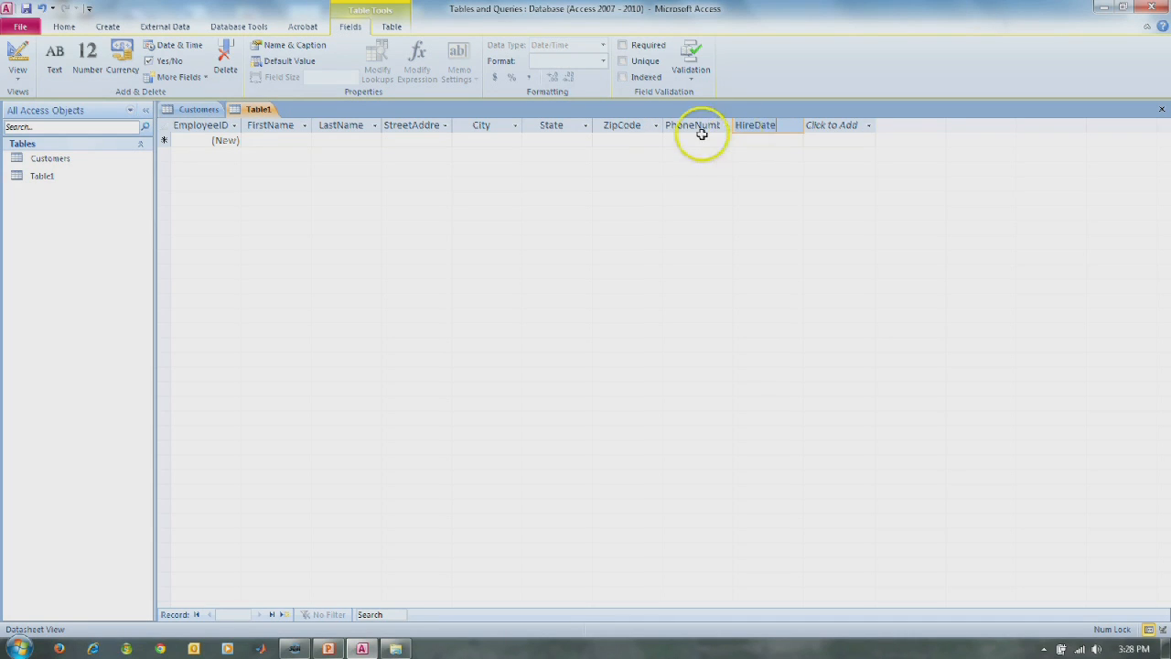
{"action": "left_click", "coordinate": [18, 78]}
Switch to Design view, save the table as Employees, and set State's field size.
{"action": "left_click", "coordinate": [41, 138]}
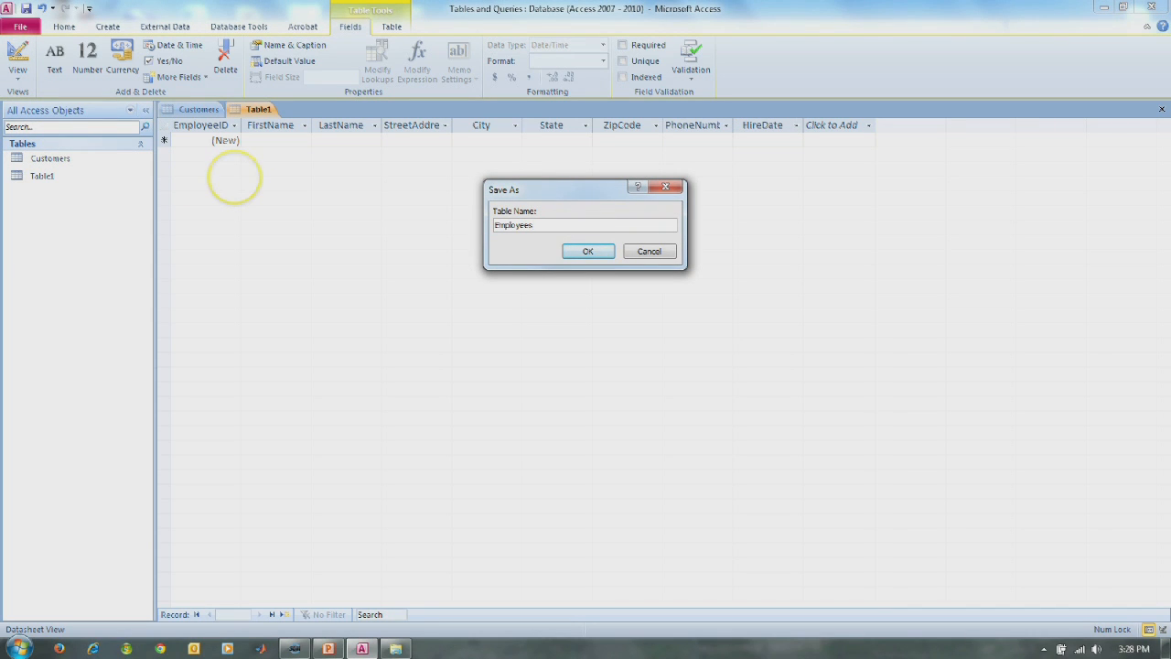
{"action": "left_click", "coordinate": [576, 251]}
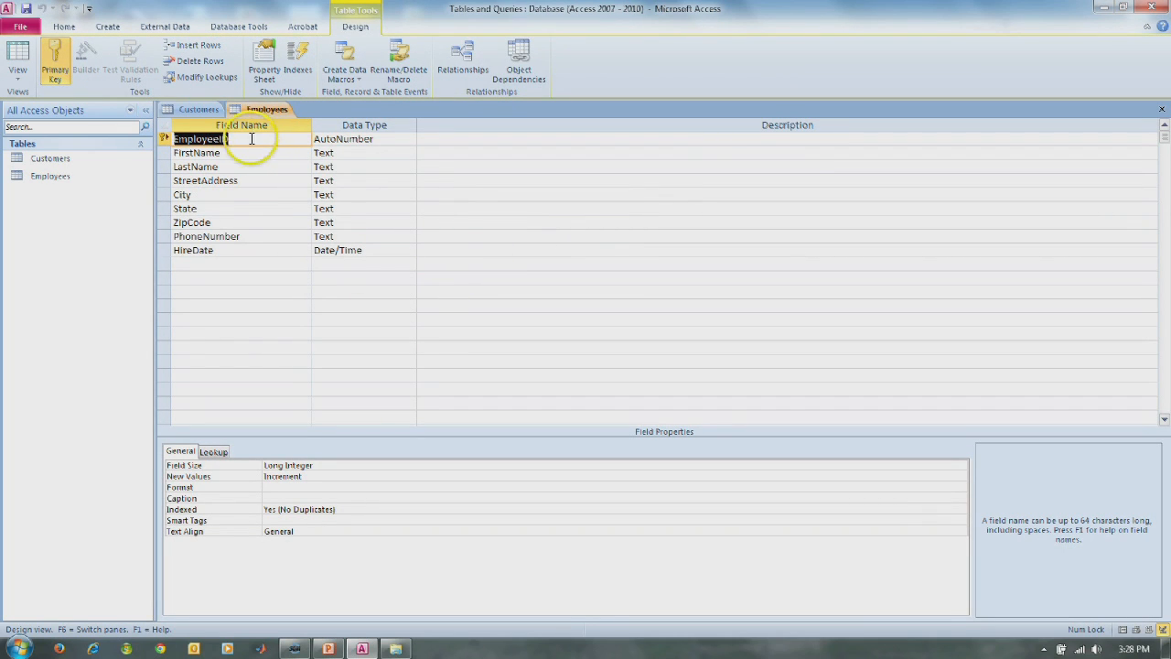
{"action": "left_click", "coordinate": [219, 207]}
{"action": "left_click", "coordinate": [278, 464]}
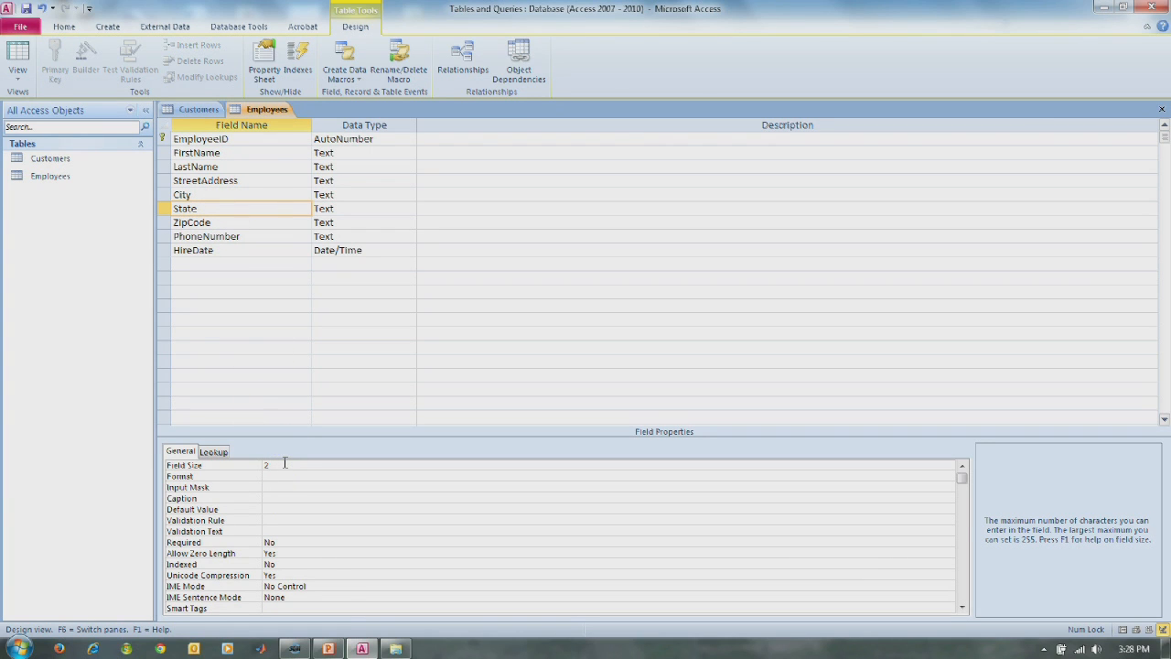
Give ZipCode field size 5 and a Zip Code input mask of 00000.
{"action": "left_click", "coordinate": [233, 224]}
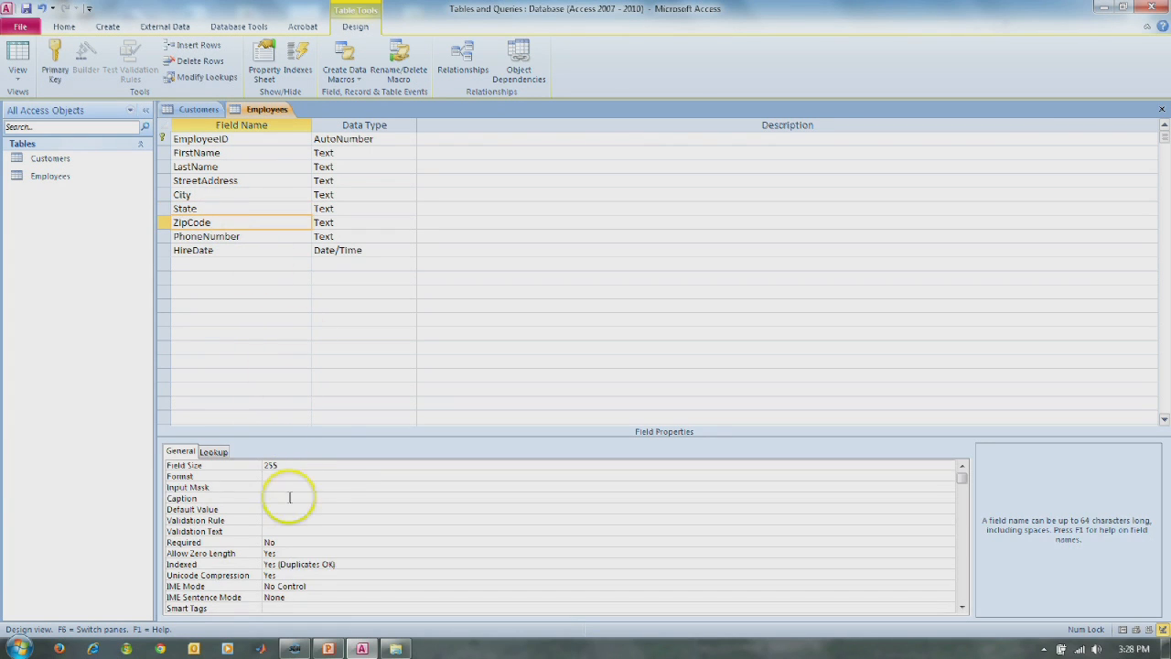
{"action": "left_click", "coordinate": [249, 461]}
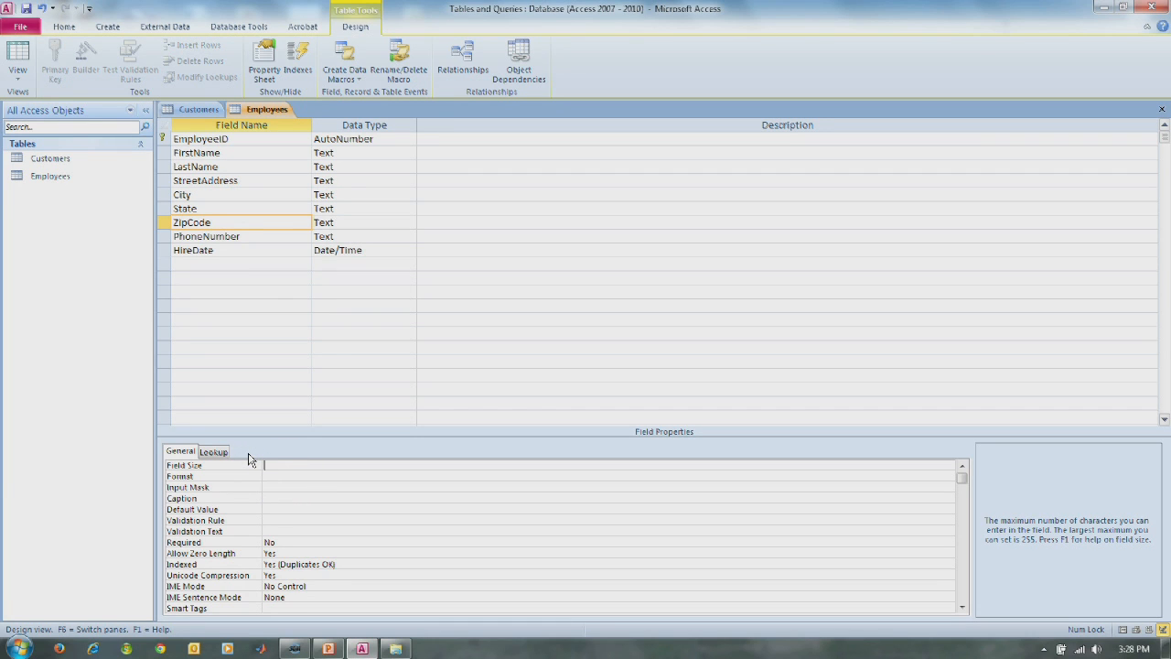
{"action": "type", "text": "5"}
{"action": "left_click", "coordinate": [266, 486]}
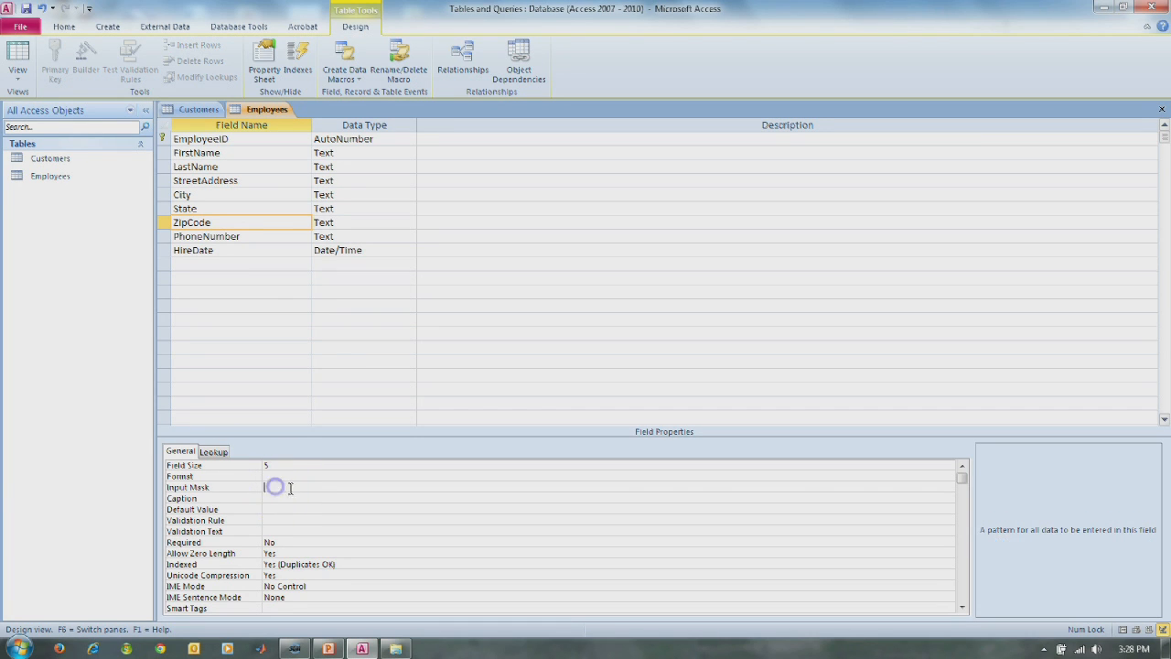
{"action": "left_click", "coordinate": [949, 488]}
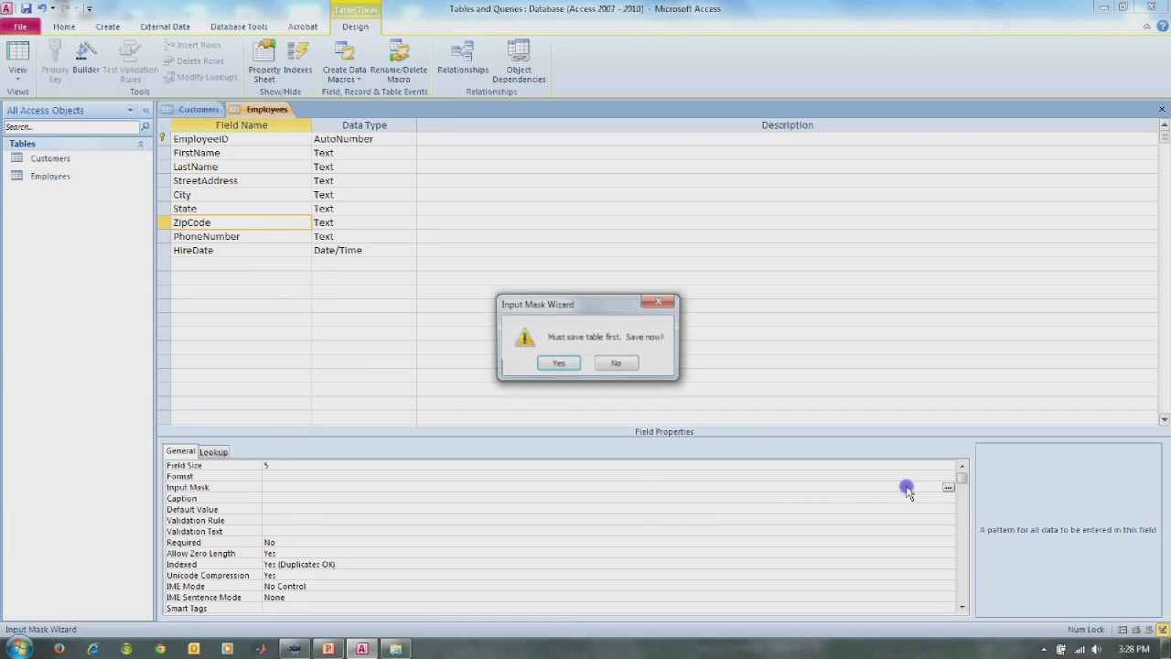
{"action": "left_click", "coordinate": [549, 362]}
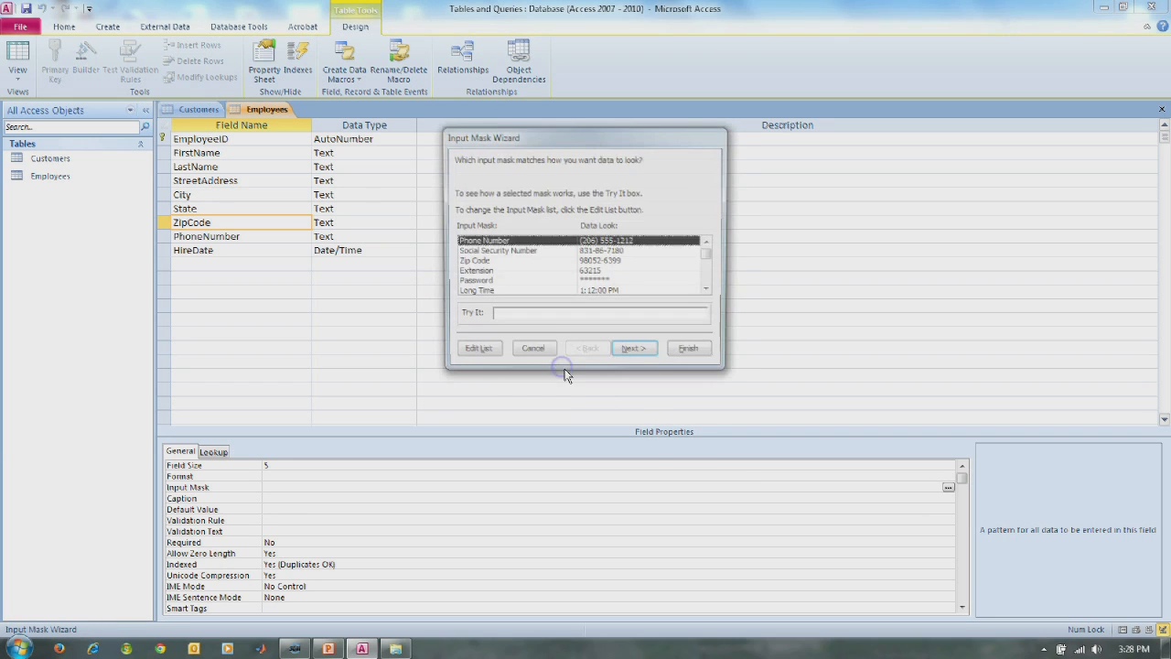
{"action": "left_click", "coordinate": [485, 261]}
{"action": "left_click", "coordinate": [632, 352]}
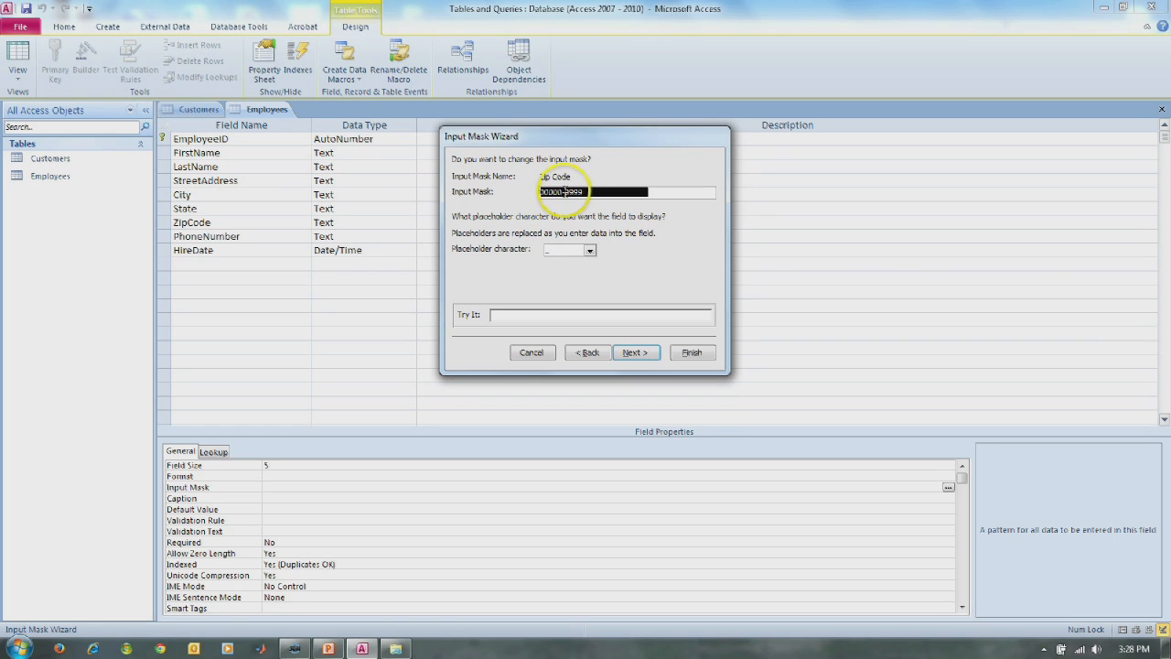
{"action": "left_click_drag", "start_coordinate": [561, 192], "coordinate": [599, 192]}
{"action": "key", "text": "BackSpace"}
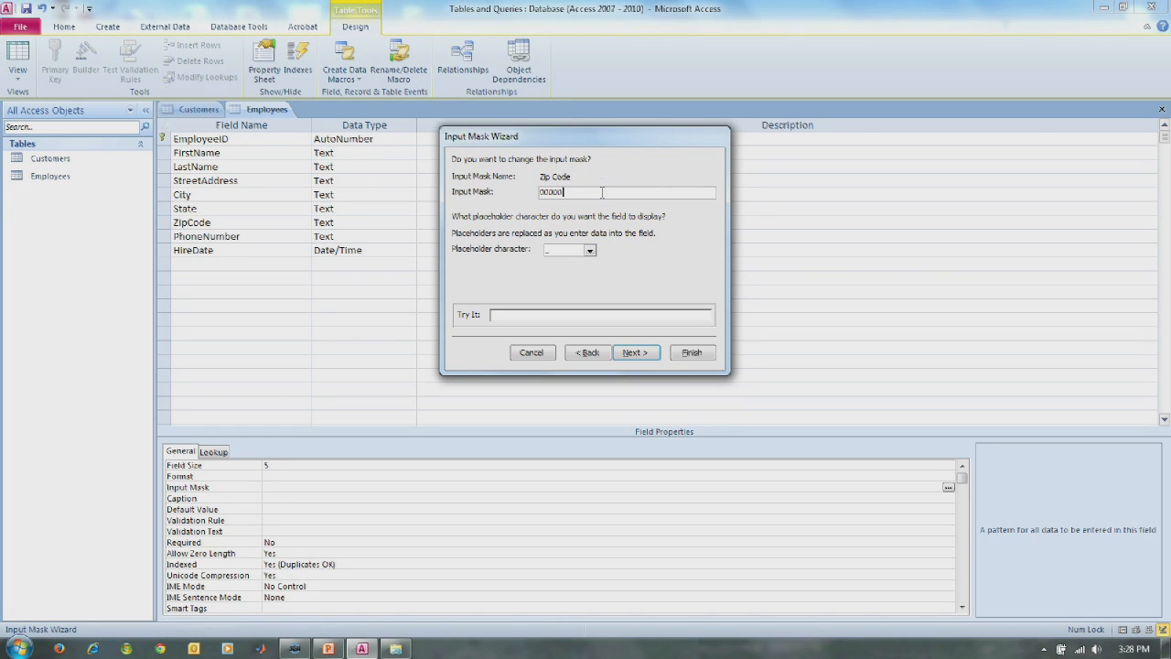
{"action": "left_click", "coordinate": [677, 352]}
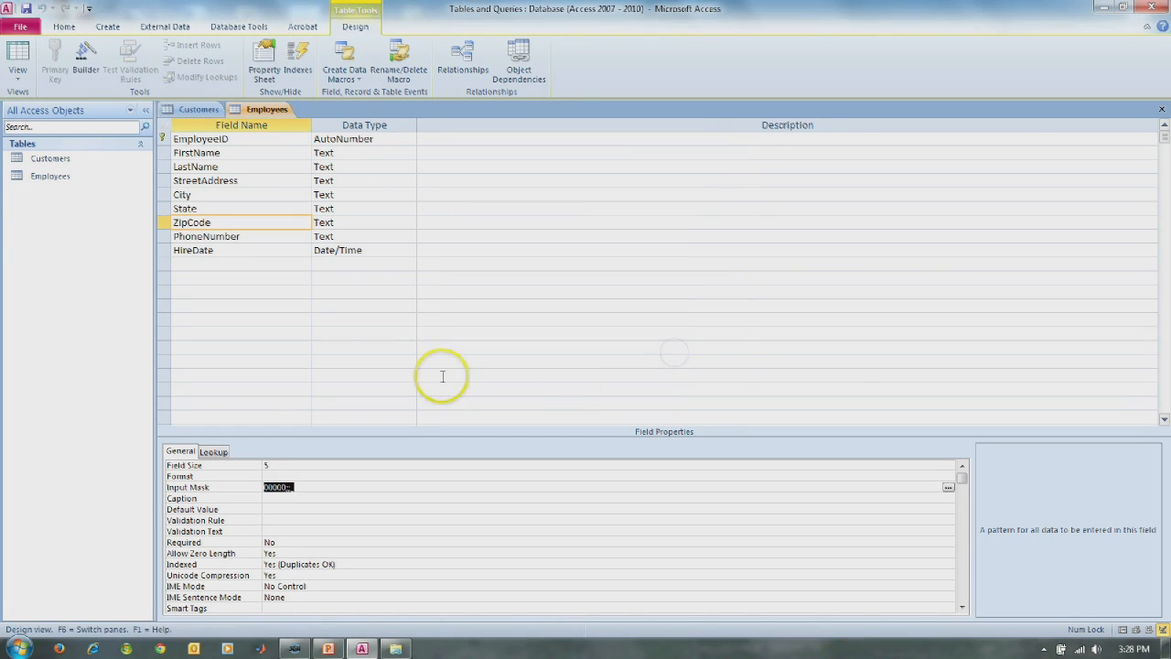
Give PhoneNumber field size 13 and the Phone Number input mask.
{"action": "left_click", "coordinate": [250, 236]}
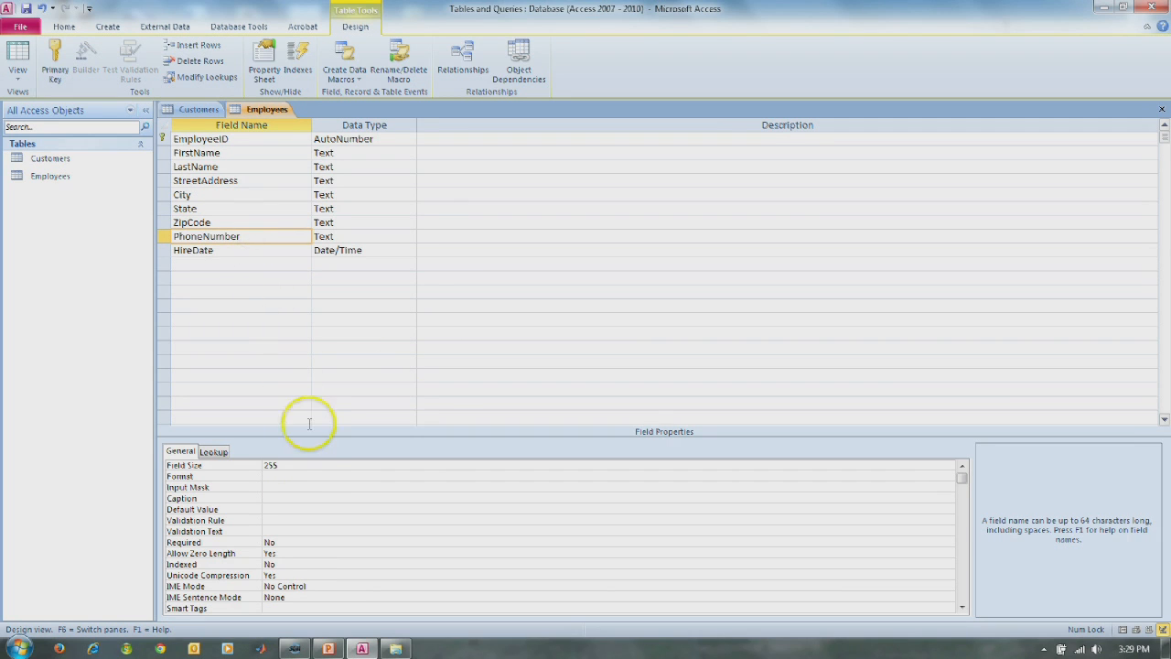
{"action": "double_click", "coordinate": [297, 465]}
{"action": "type", "text": "13"}
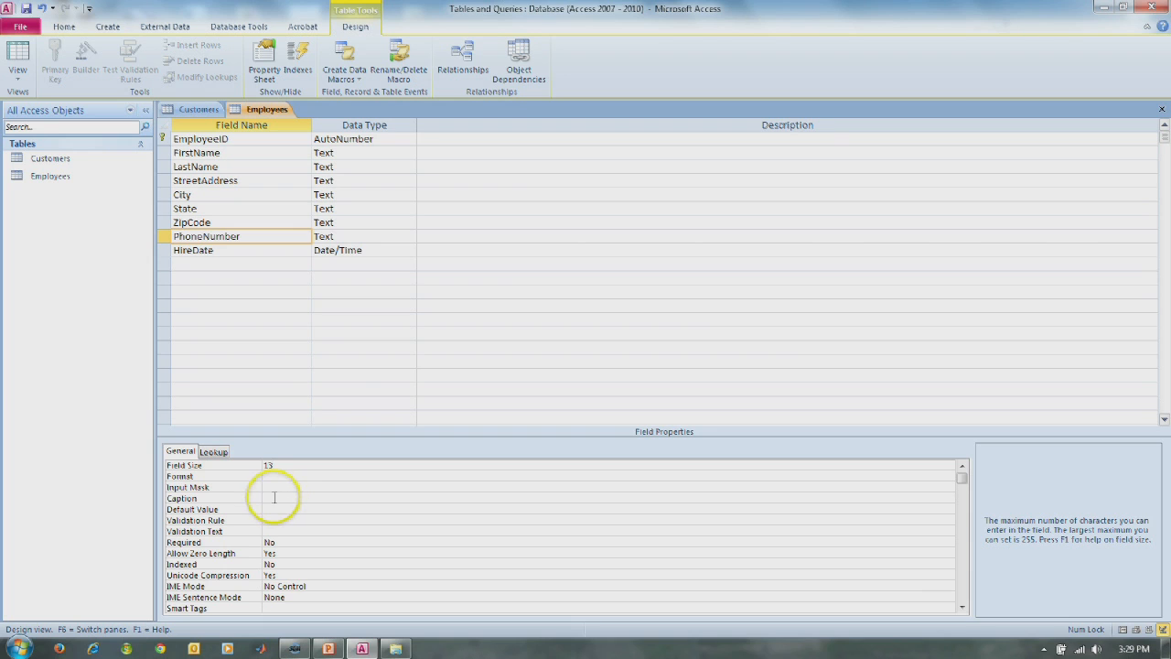
{"action": "left_click", "coordinate": [290, 487]}
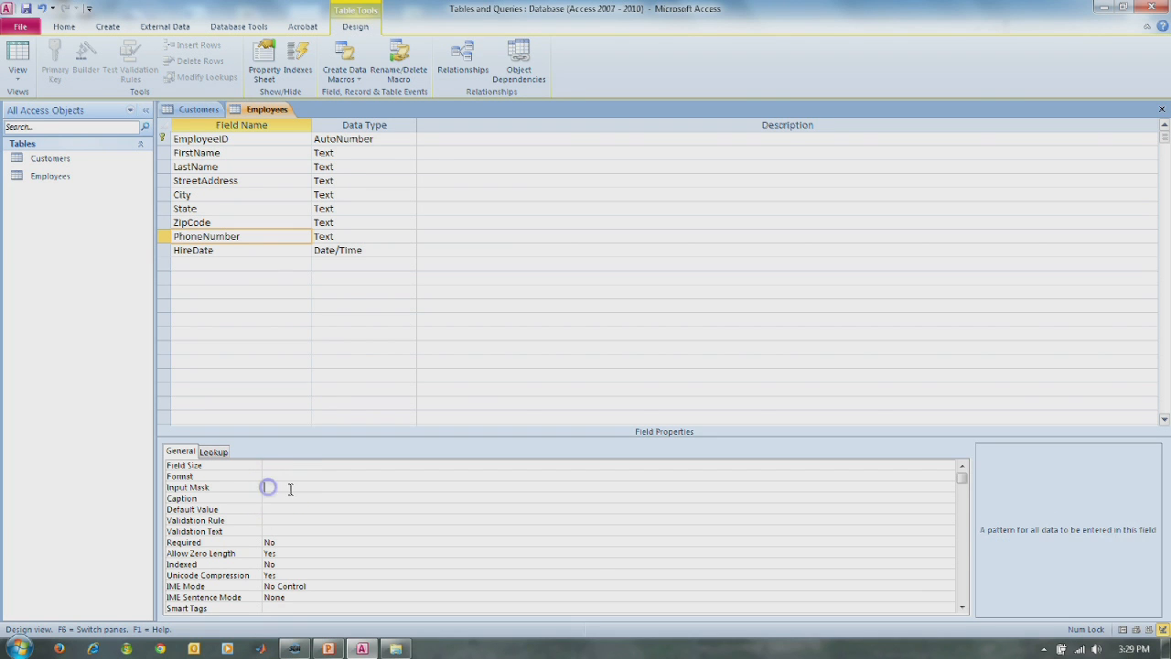
{"action": "left_click", "coordinate": [947, 487]}
{"action": "left_click", "coordinate": [558, 364]}
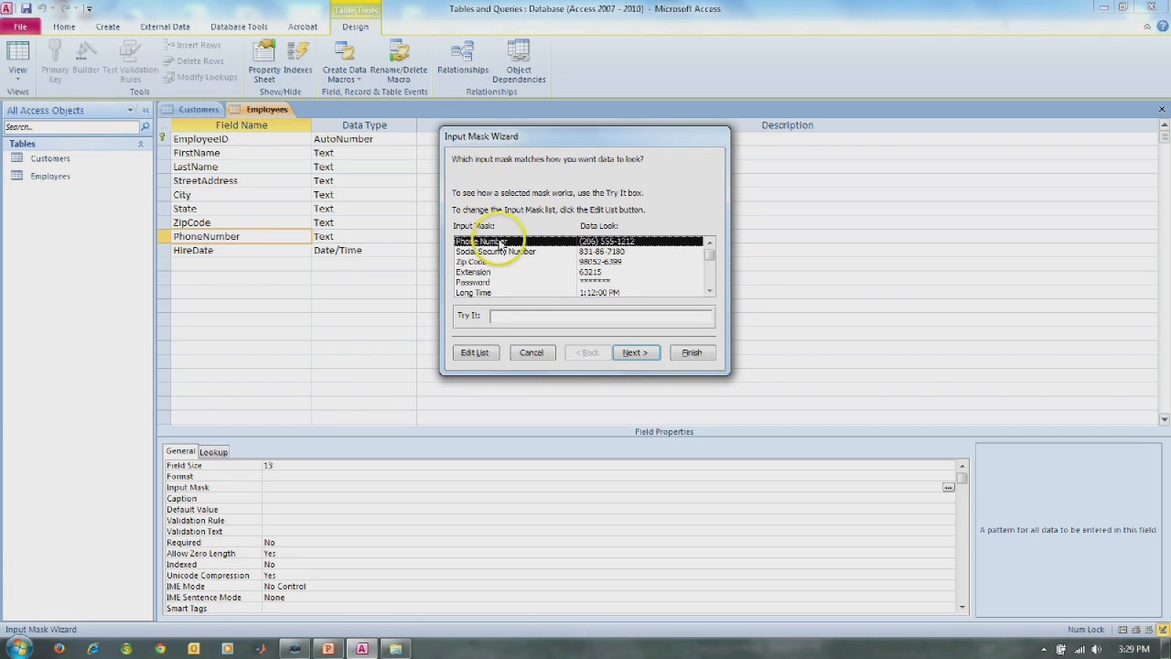
{"action": "left_click", "coordinate": [701, 357]}
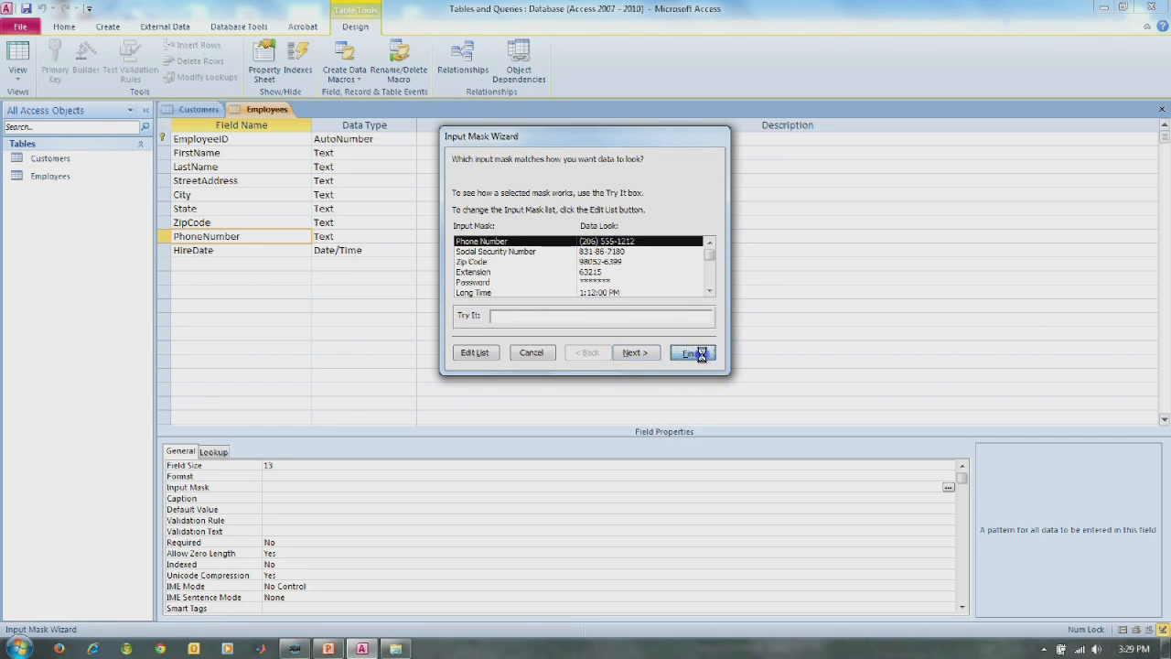
{"action": "left_click", "coordinate": [222, 250]}
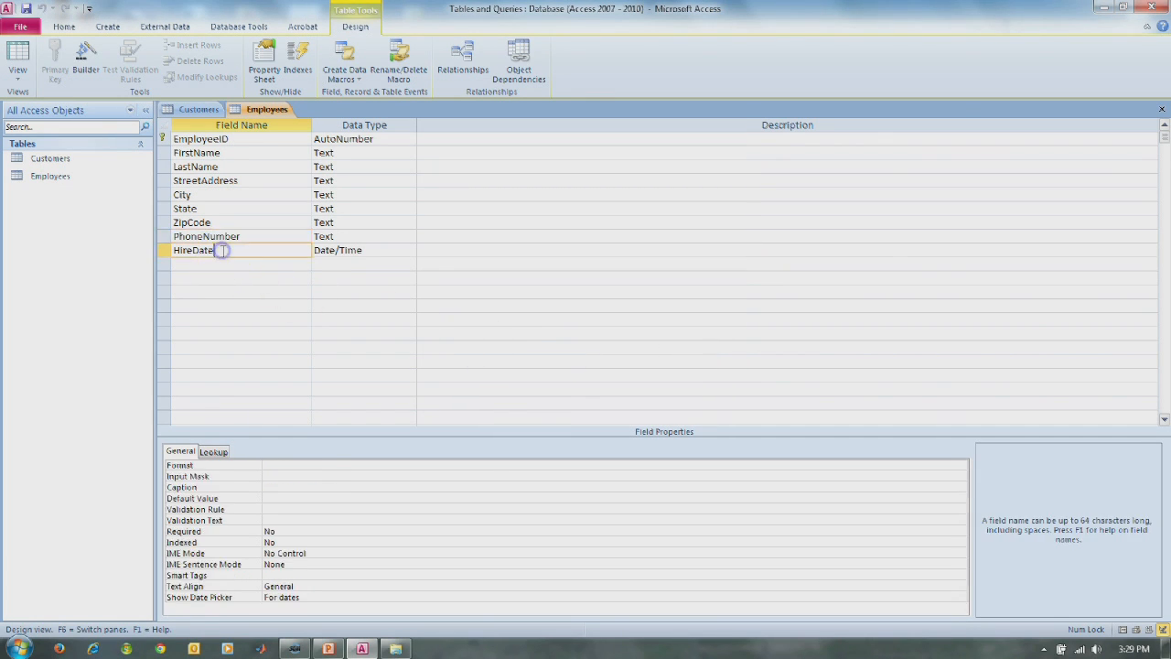
Set the HireDate field's Format property to Short Date.
{"action": "left_click", "coordinate": [291, 473]}
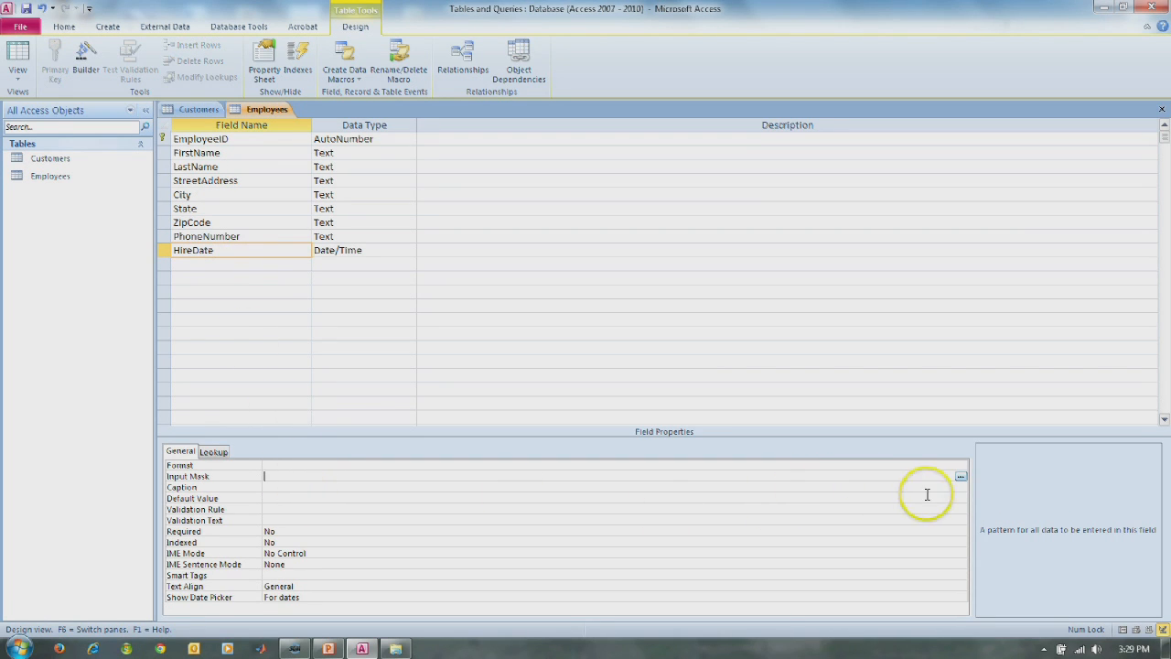
{"action": "left_click", "coordinate": [269, 465]}
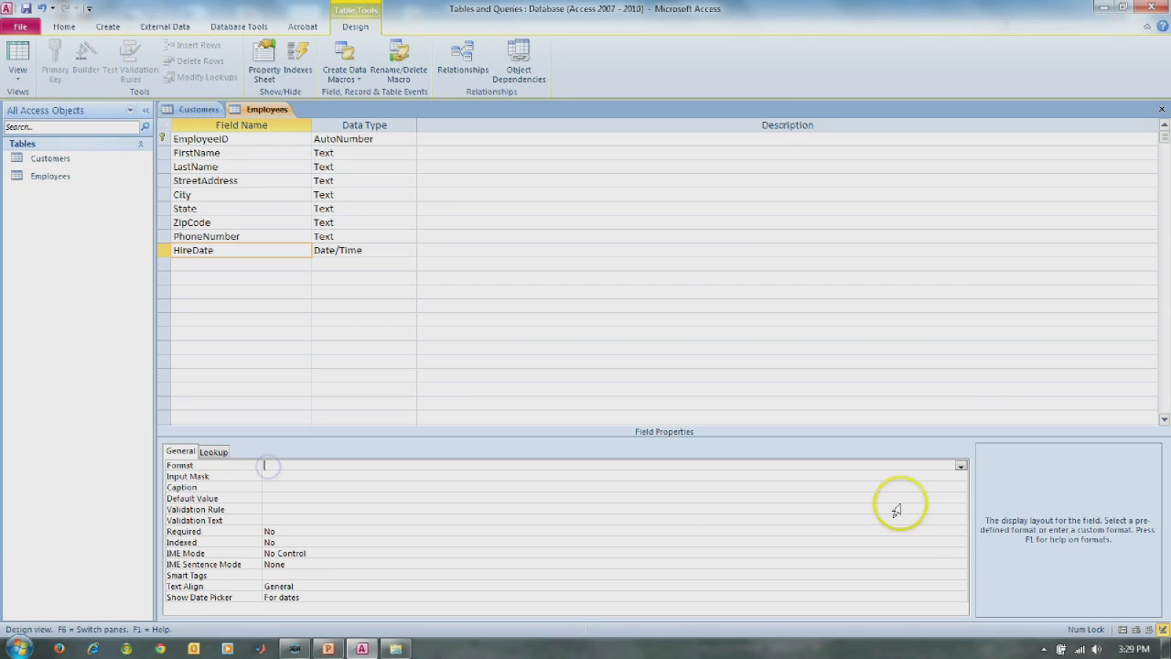
{"action": "left_click", "coordinate": [959, 465]}
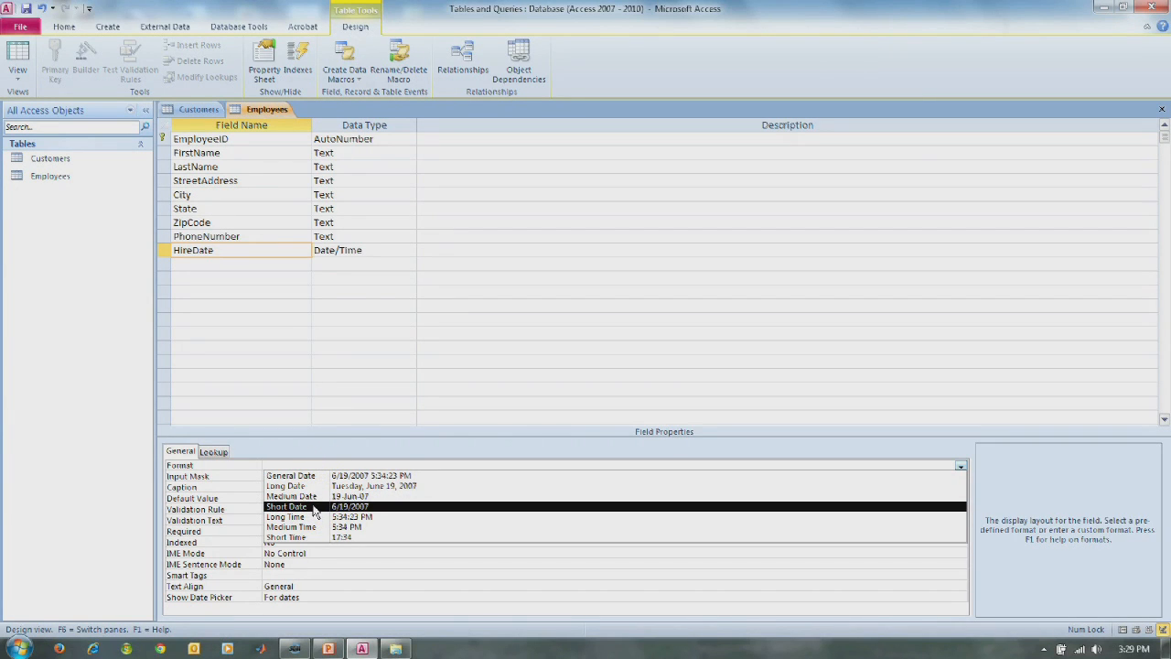
{"action": "left_click", "coordinate": [313, 508]}
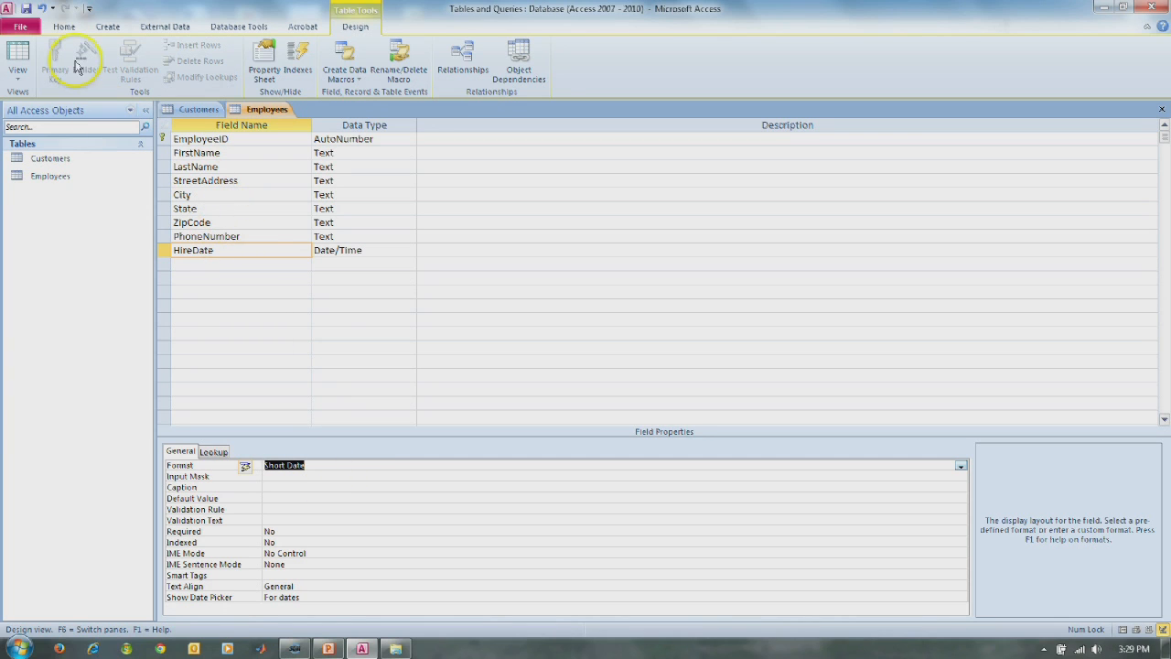
{"action": "left_click", "coordinate": [18, 79]}
In Datasheet view, start an employee record with a first name, zip code and phone number.
{"action": "left_click", "coordinate": [29, 104]}
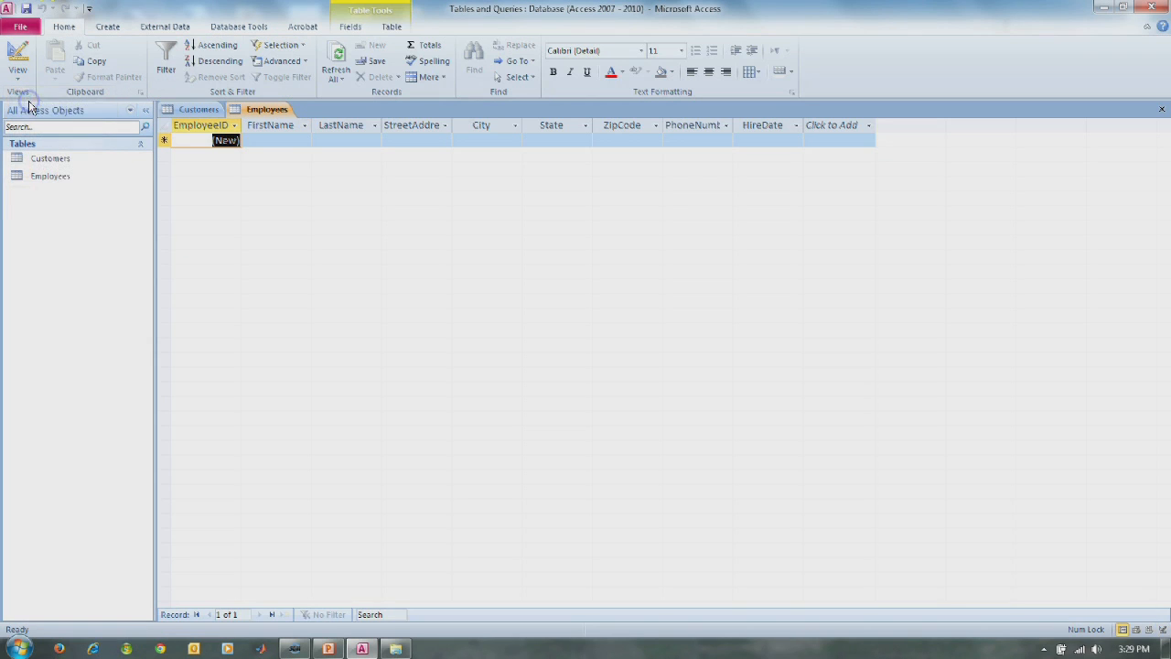
{"action": "left_click", "coordinate": [297, 139]}
{"action": "type", "text": "Bob"}
{"action": "key", "text": "Tab"}
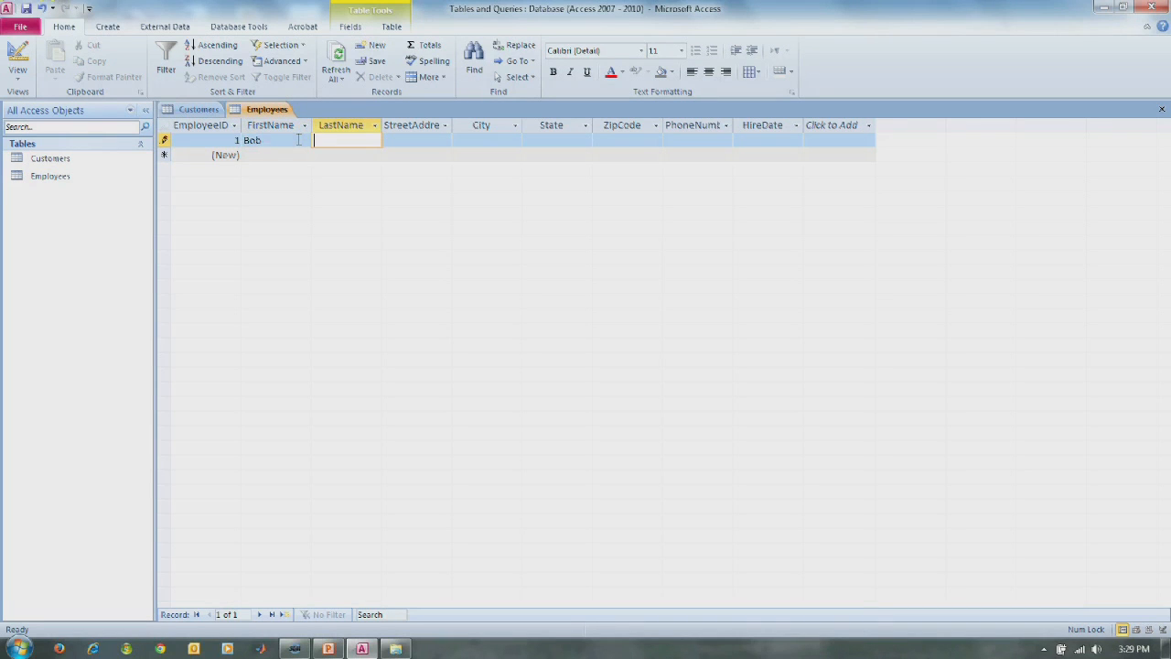
{"action": "key", "text": "Tab"}
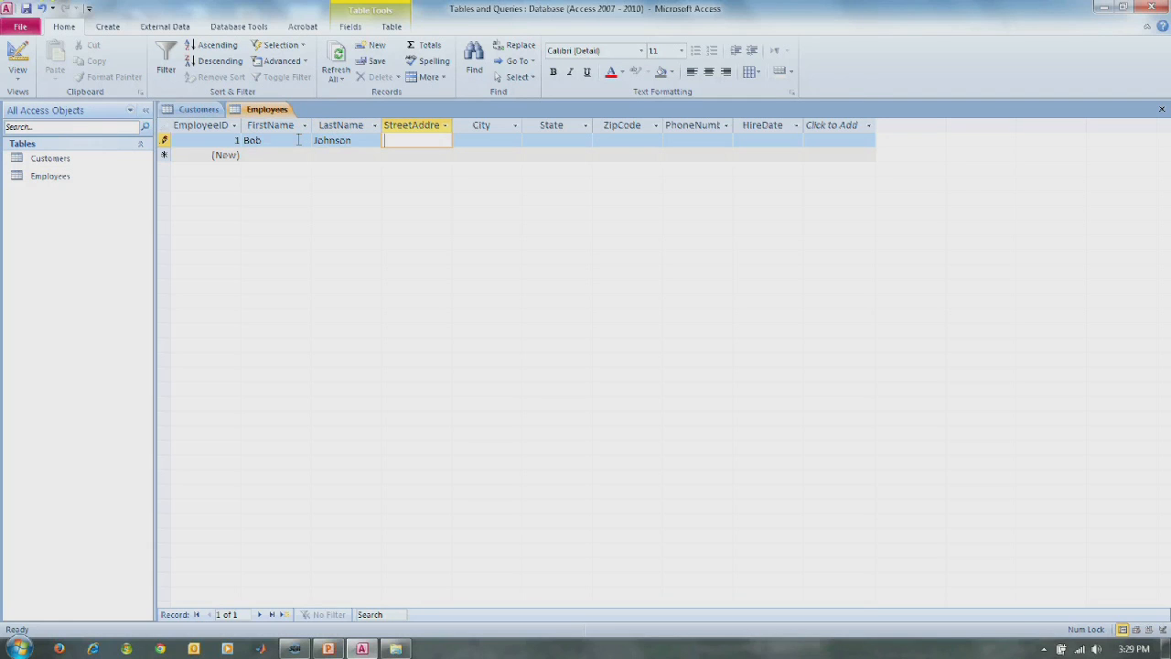
{"action": "key", "text": "Tab"}
{"action": "key", "text": "Tab"}
{"action": "key", "text": "Tab"}
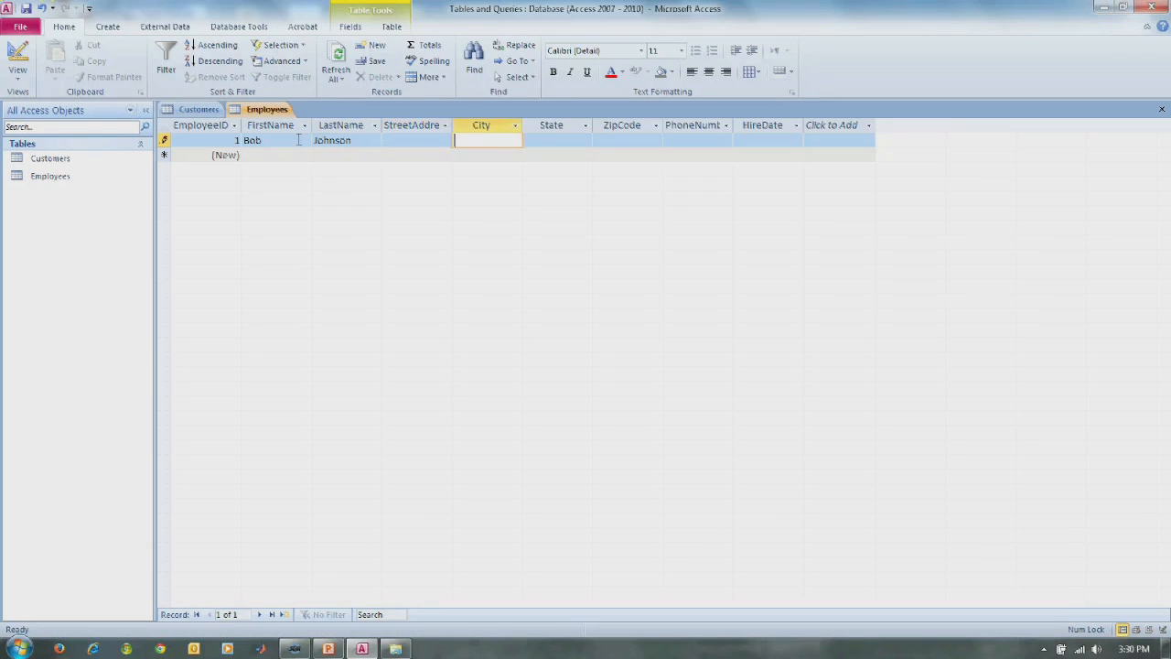
{"action": "type", "text": "55555"}
{"action": "key", "text": "Tab"}
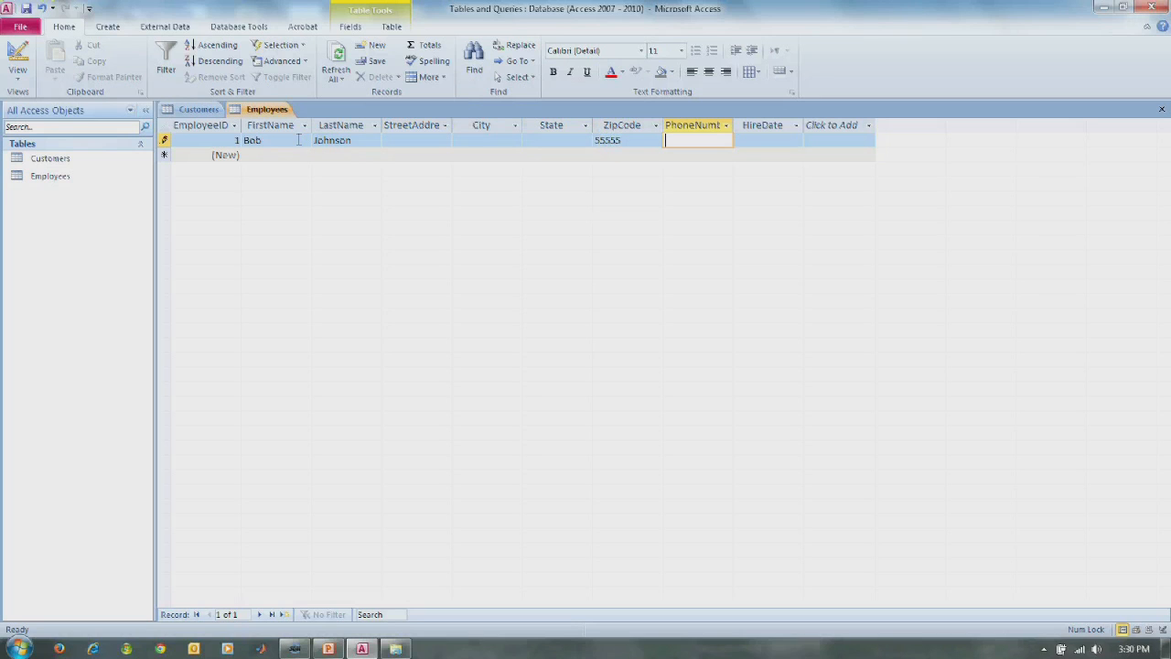
{"action": "type", "text": "555) 555-5555"}
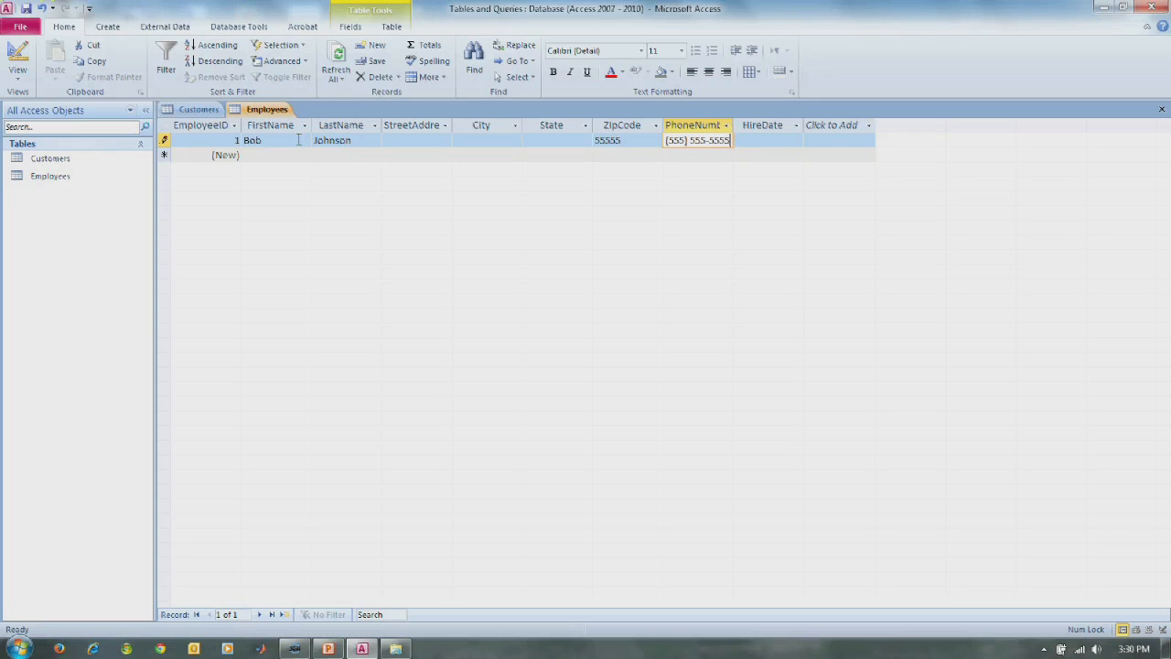
{"action": "key", "text": "Tab"}
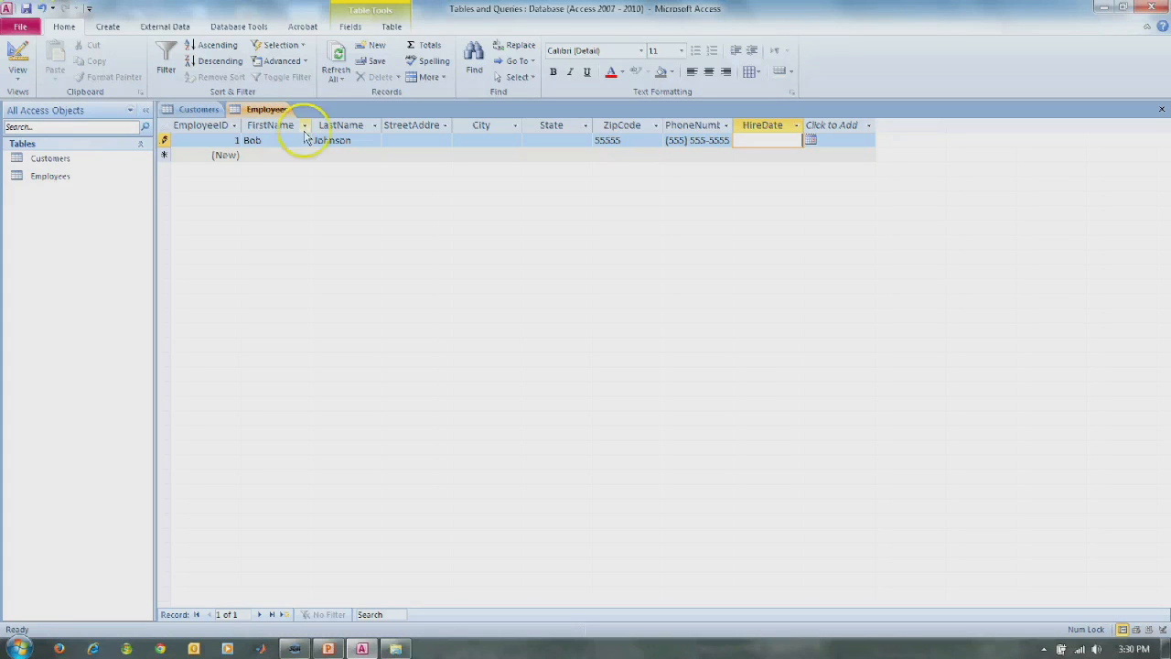
Set the hire date to 9/10/2013 from the calendar and save the record.
{"action": "left_click", "coordinate": [810, 141]}
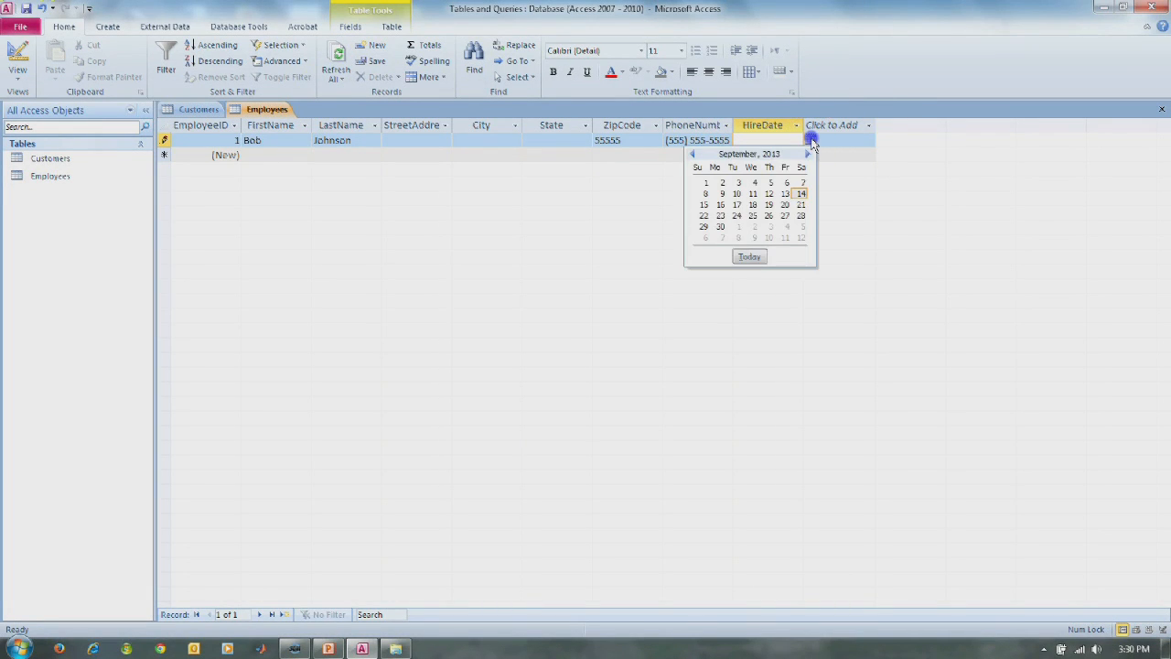
{"action": "left_click", "coordinate": [736, 193]}
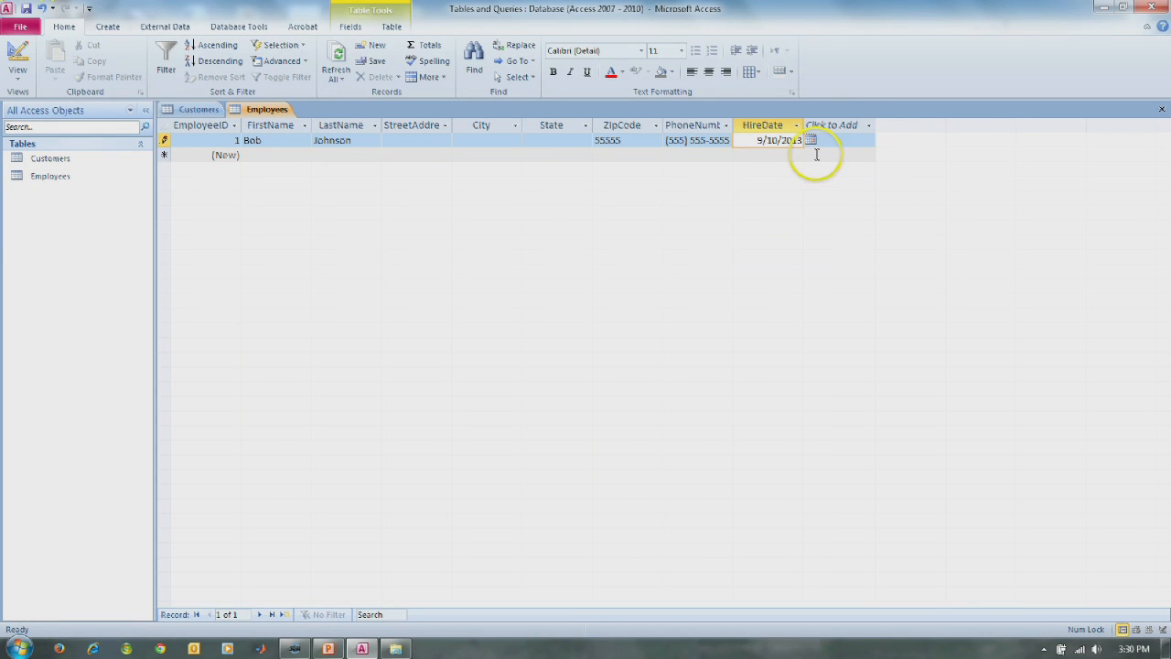
{"action": "key", "text": "Tab"}
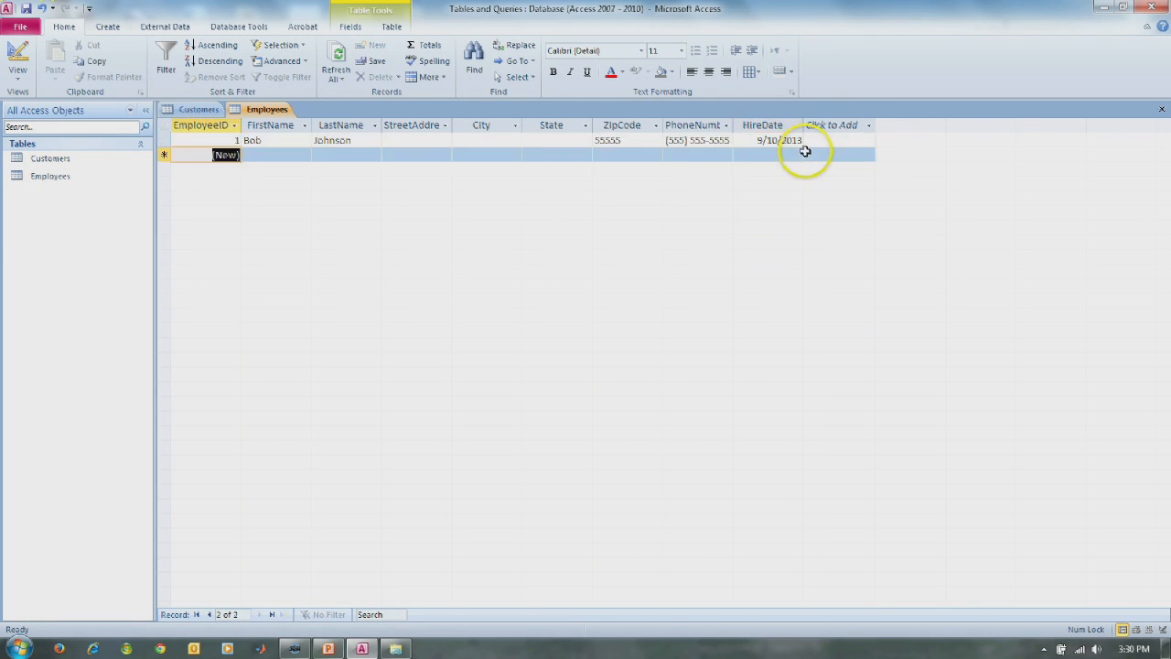
{"action": "key", "text": "Tab"}
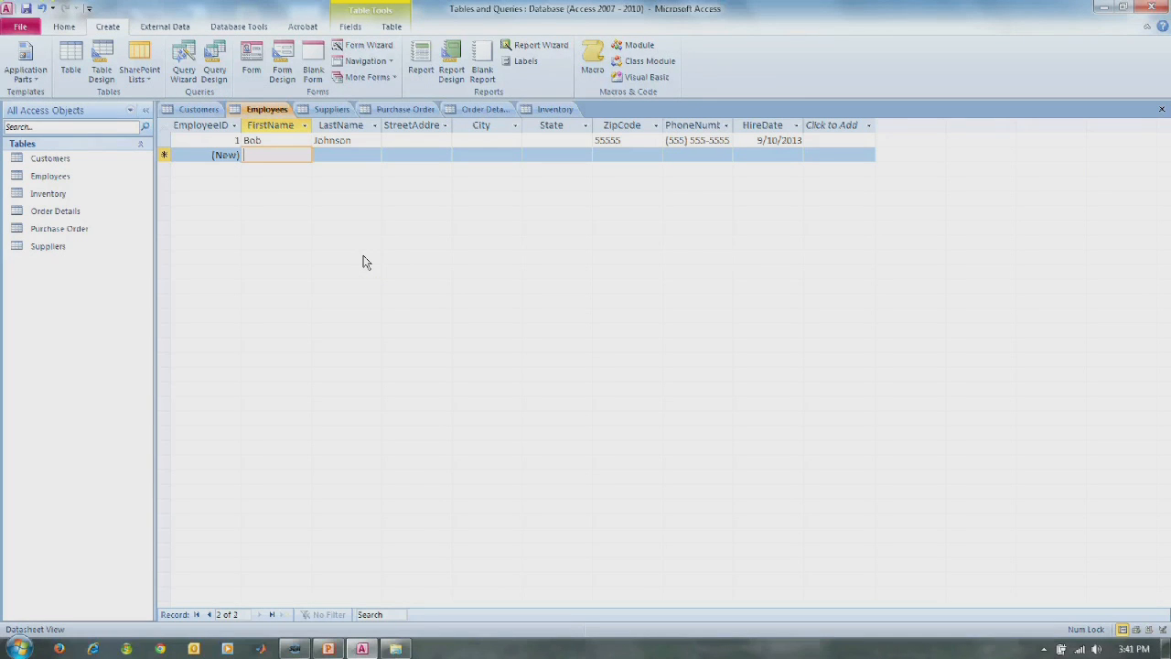
Review the Suppliers design, checking the ZipCode, PhoneNumber and FaxNumber input masks.
{"action": "left_click", "coordinate": [325, 110]}
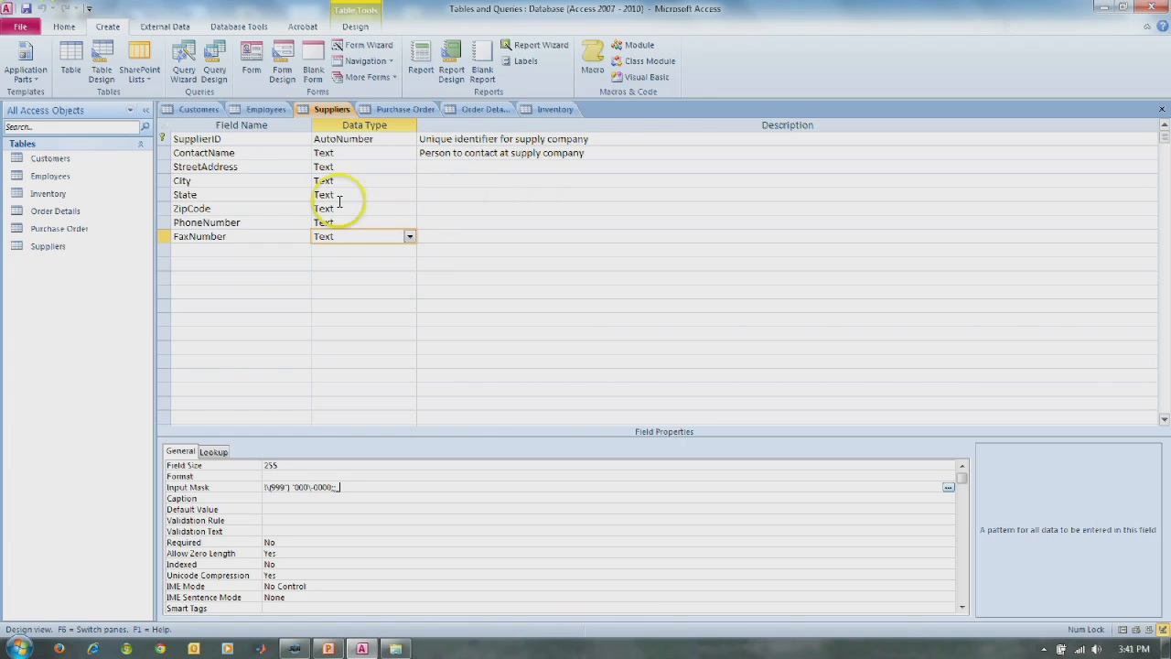
{"action": "left_click", "coordinate": [249, 182]}
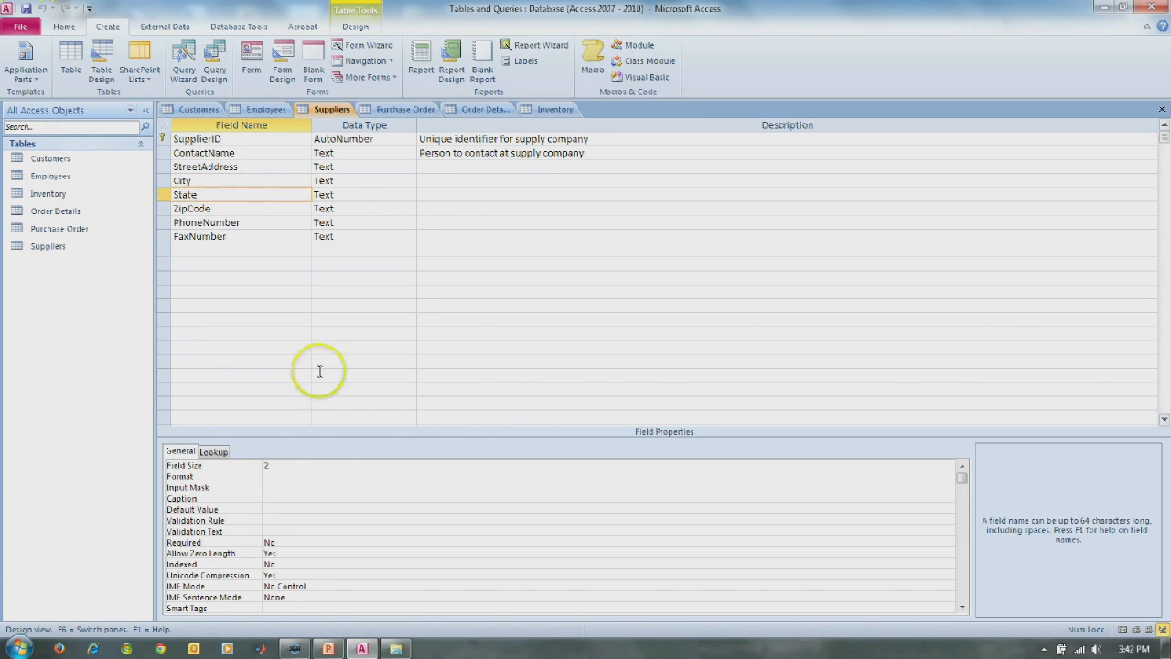
{"action": "left_click", "coordinate": [225, 210]}
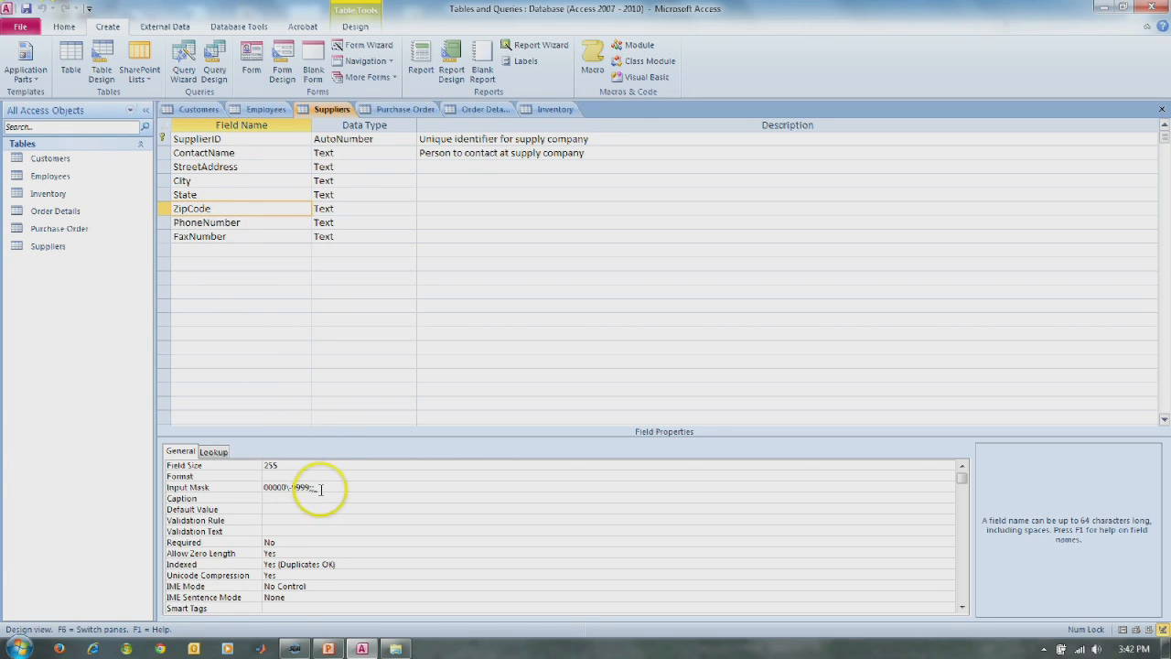
{"action": "left_click", "coordinate": [248, 224]}
{"action": "left_click", "coordinate": [248, 236]}
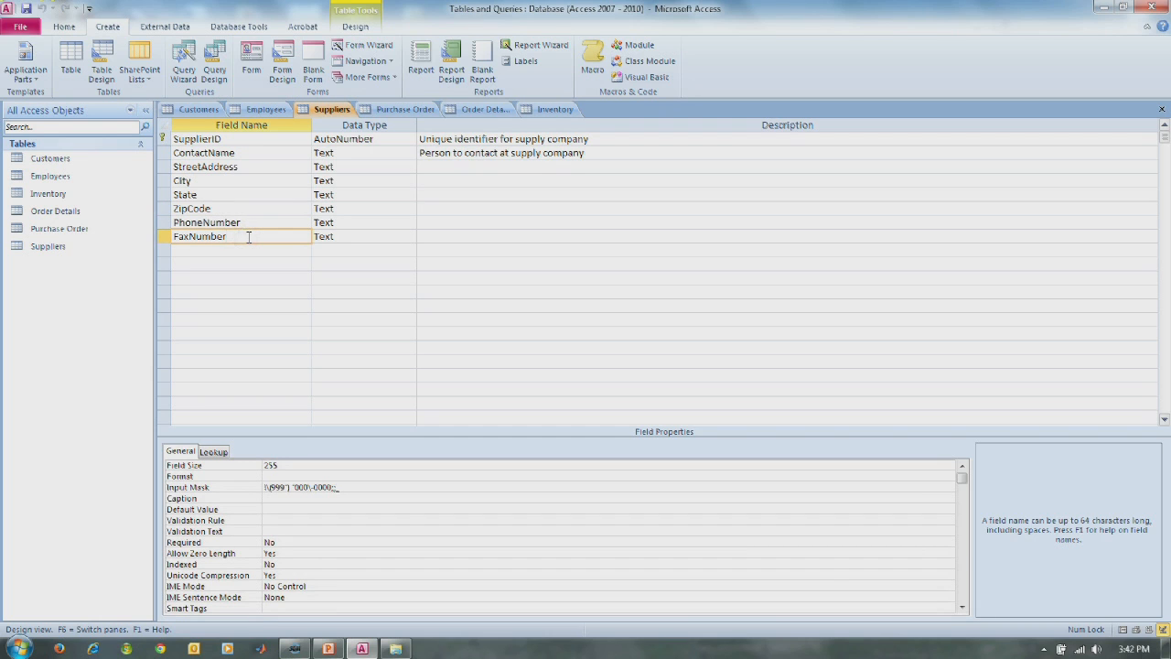
{"action": "left_click", "coordinate": [408, 110]}
Inspect each Purchase Order field and confirm OrderDate keeps the General Date format.
{"action": "left_click", "coordinate": [252, 139]}
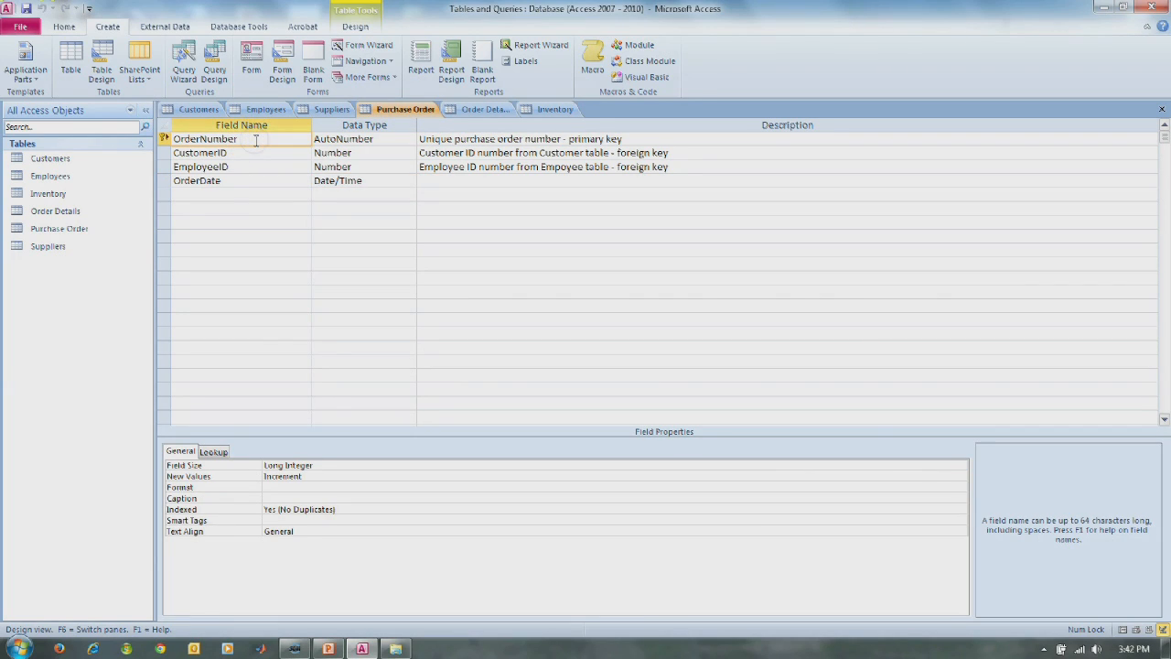
{"action": "left_click", "coordinate": [254, 153]}
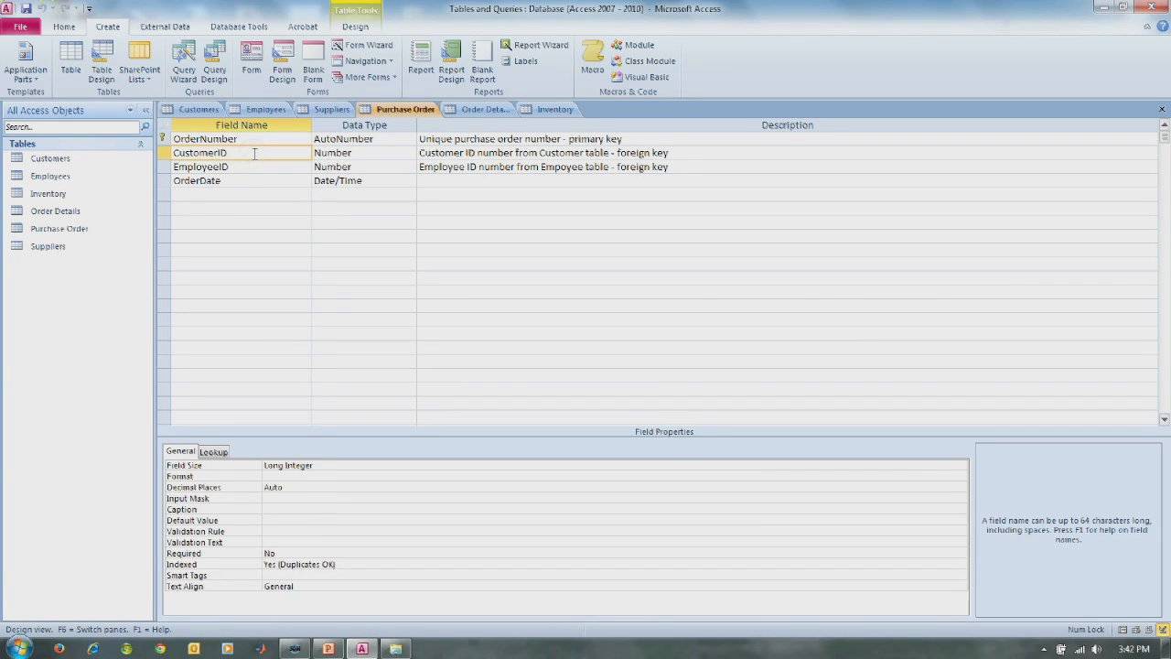
{"action": "left_click", "coordinate": [248, 166]}
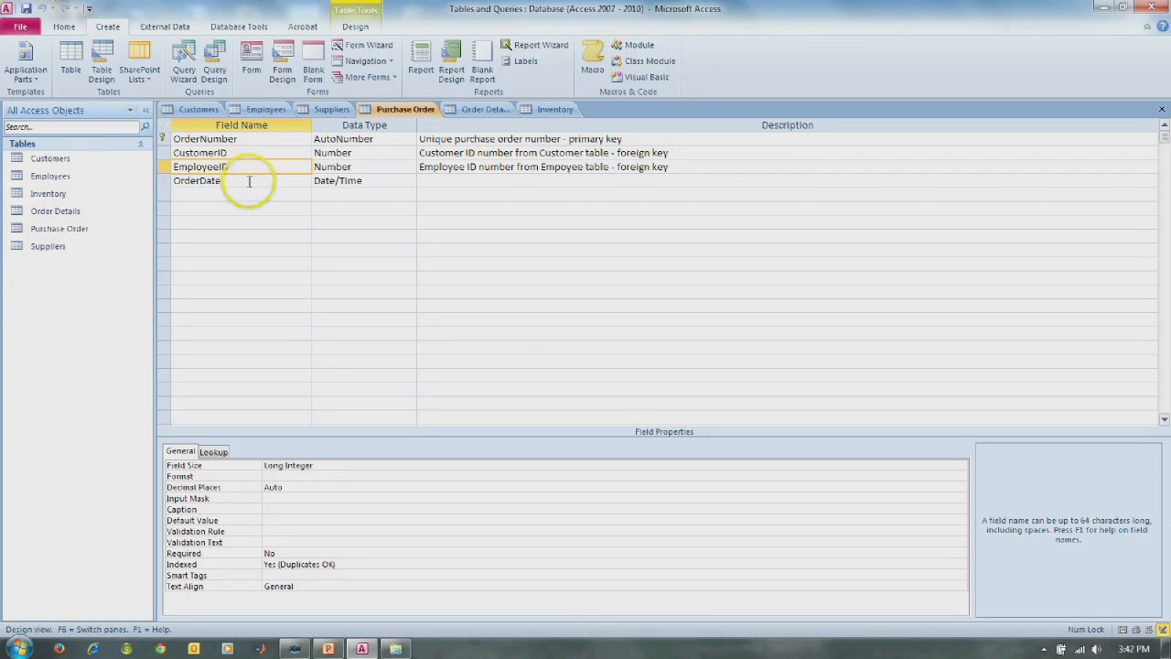
{"action": "left_click", "coordinate": [247, 181]}
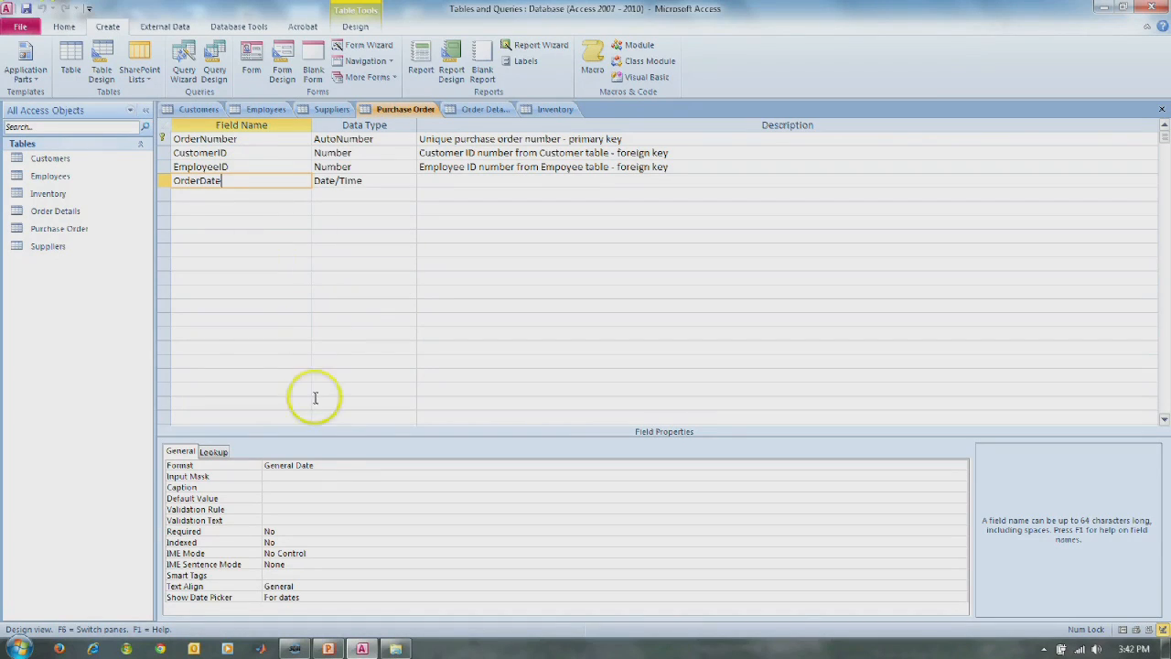
{"action": "left_click", "coordinate": [329, 465]}
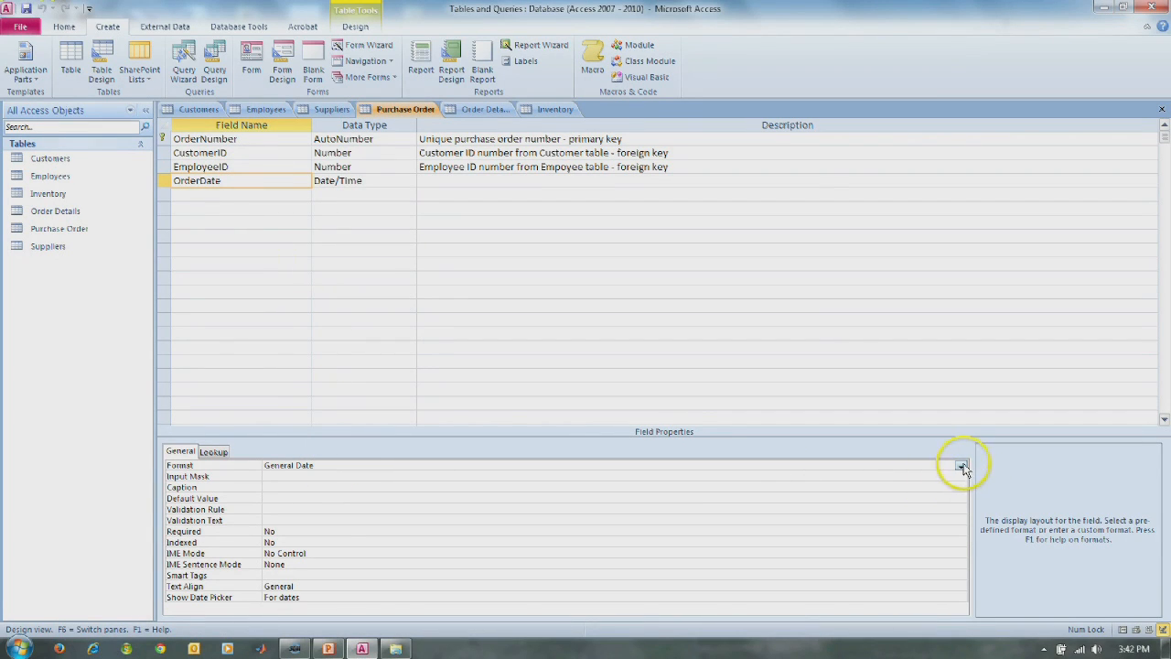
{"action": "left_click", "coordinate": [960, 466]}
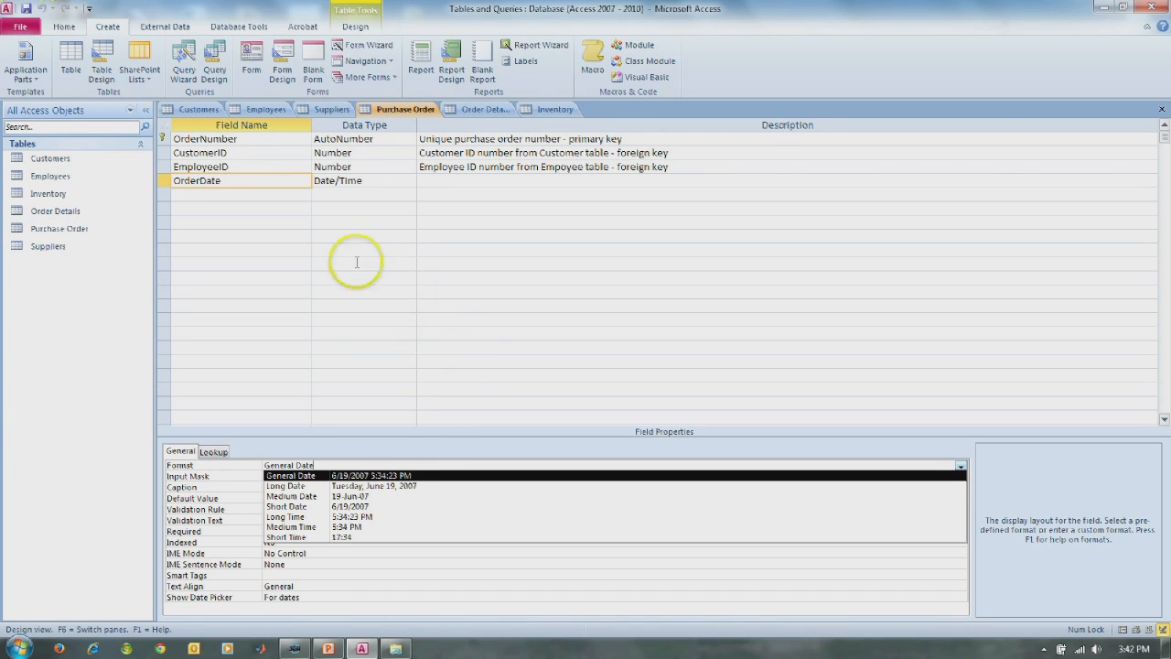
{"action": "left_click", "coordinate": [267, 183]}
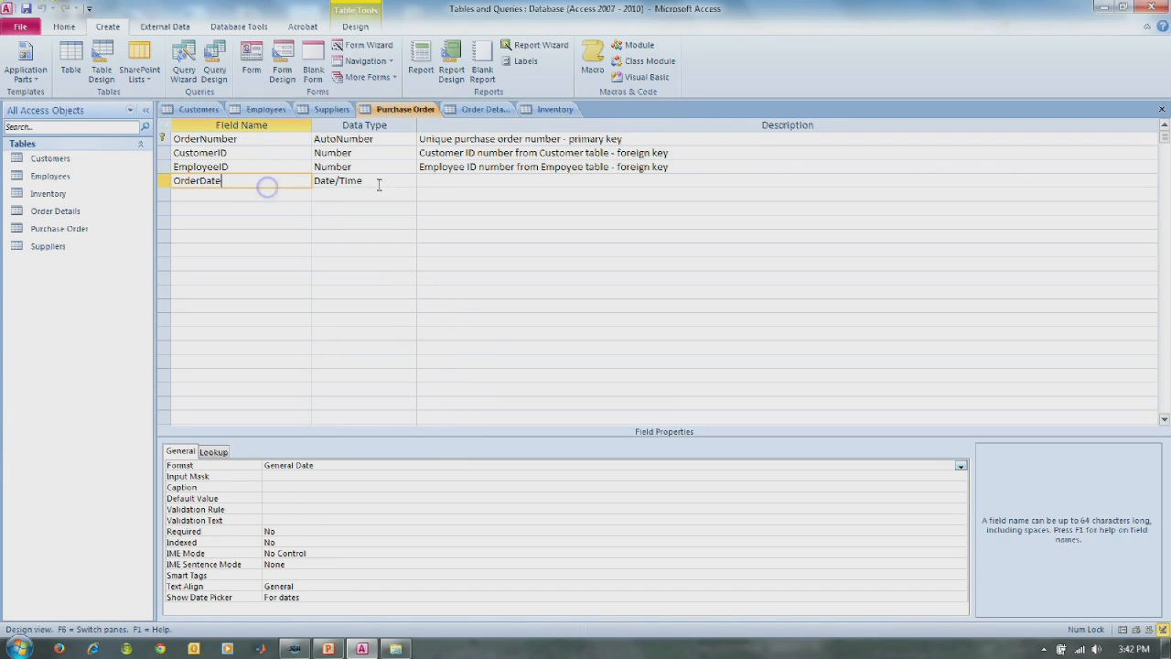
Inspect the Order Details fields, keep Discount formatted as Percent, then show Inventory's design.
{"action": "left_click", "coordinate": [485, 109]}
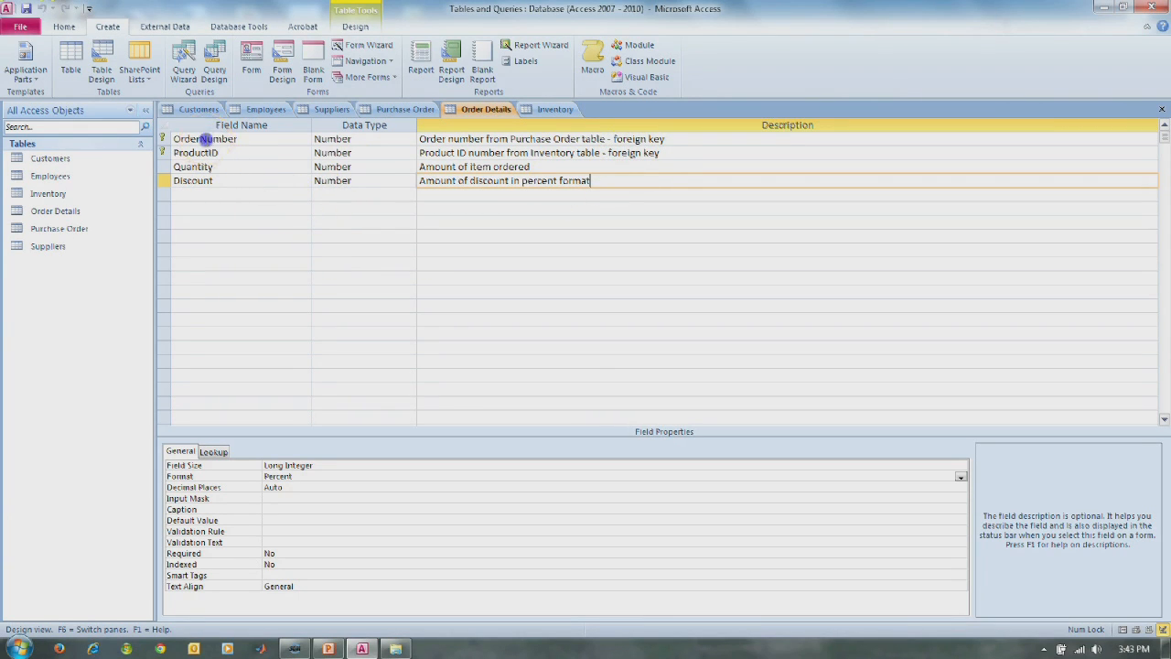
{"action": "left_click", "coordinate": [206, 139]}
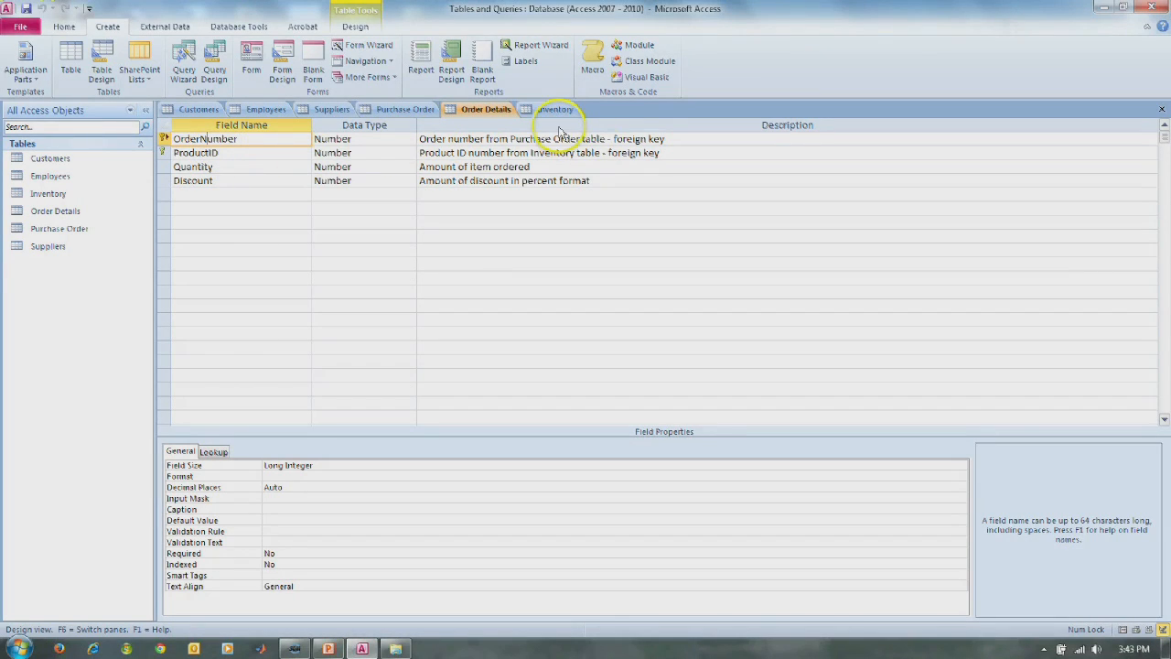
{"action": "left_click", "coordinate": [254, 164]}
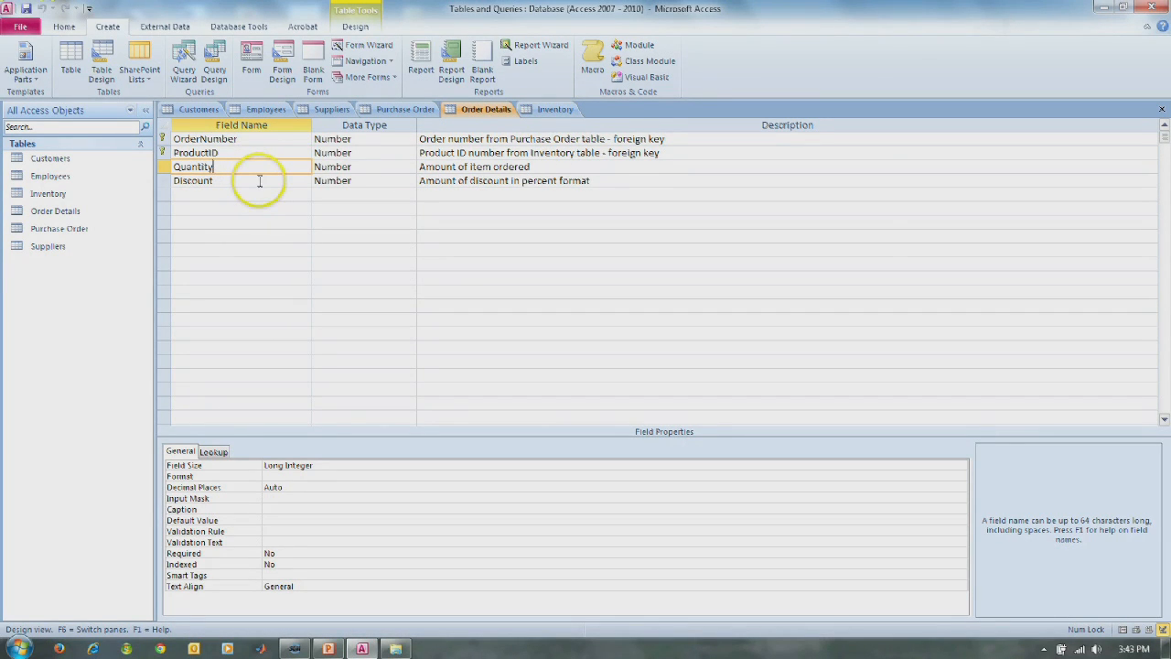
{"action": "left_click", "coordinate": [244, 180]}
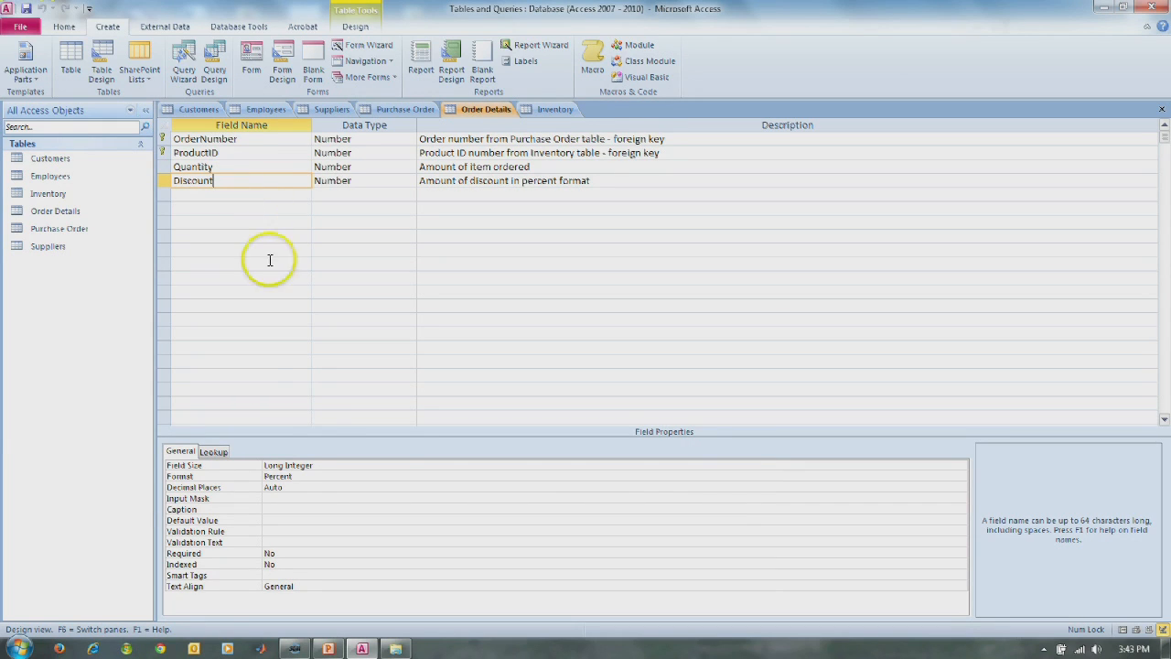
{"action": "left_click", "coordinate": [325, 475]}
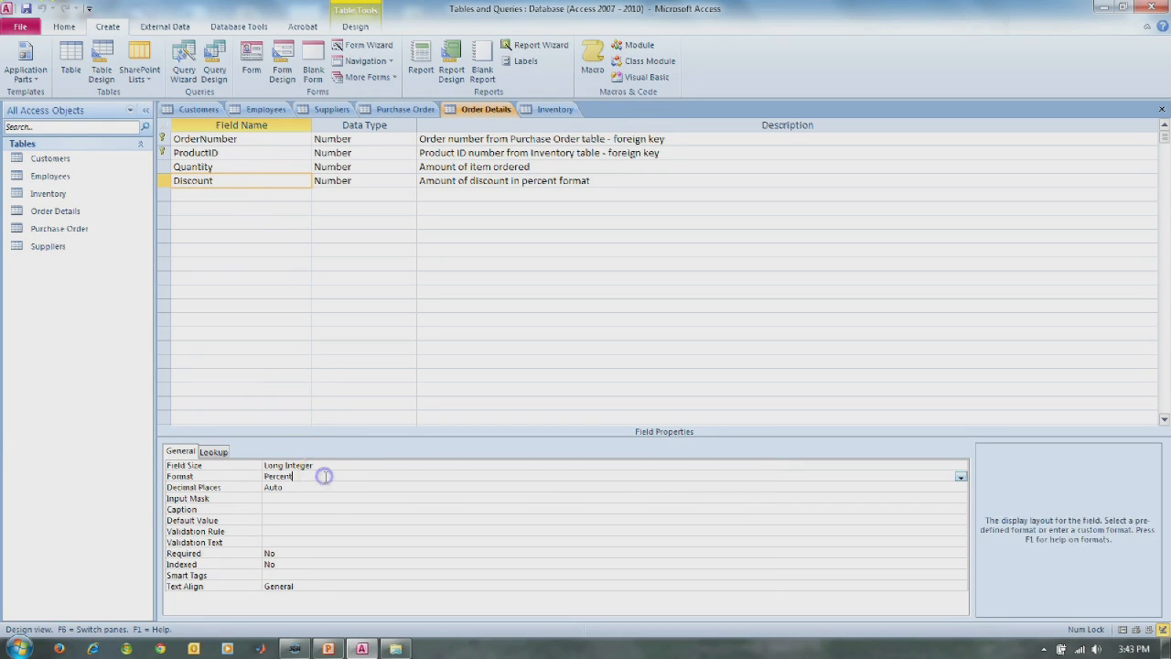
{"action": "left_click", "coordinate": [961, 476]}
{"action": "left_click", "coordinate": [393, 540]}
{"action": "left_click", "coordinate": [549, 109]}
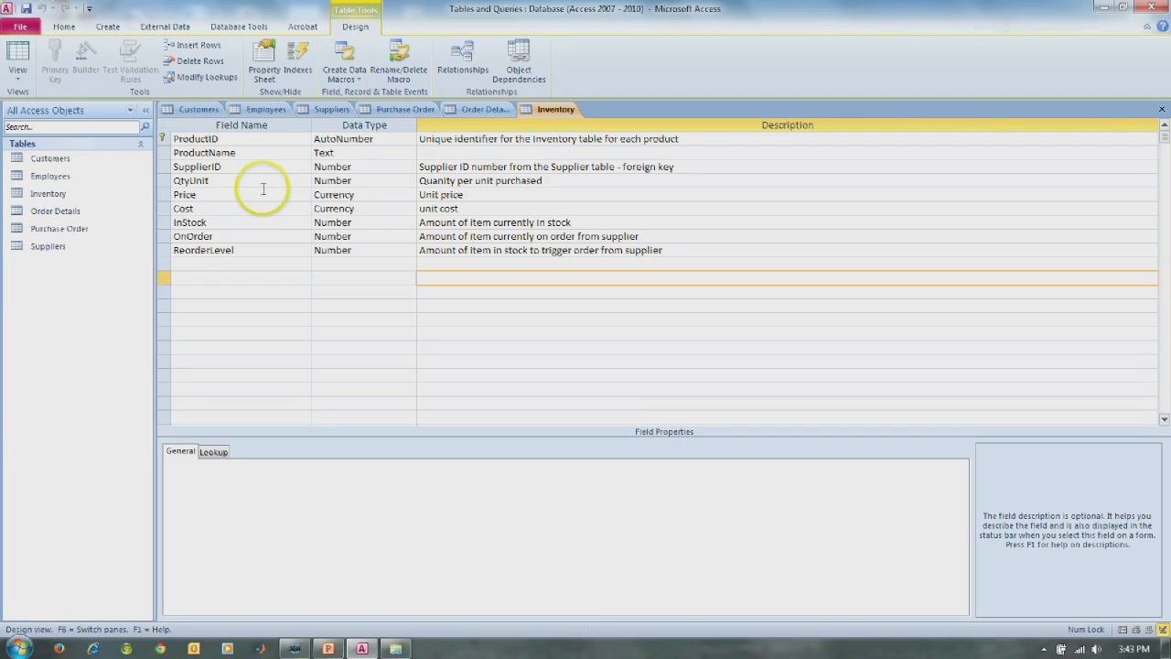
{"action": "left_click", "coordinate": [230, 182]}
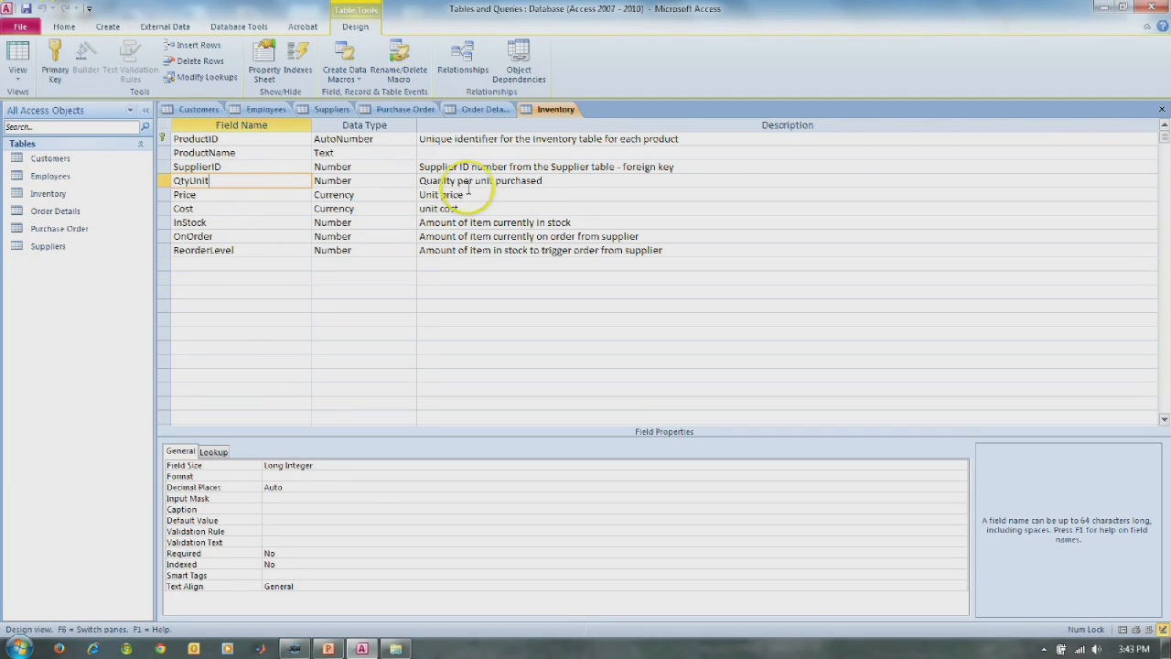
{"action": "left_click", "coordinate": [262, 187]}
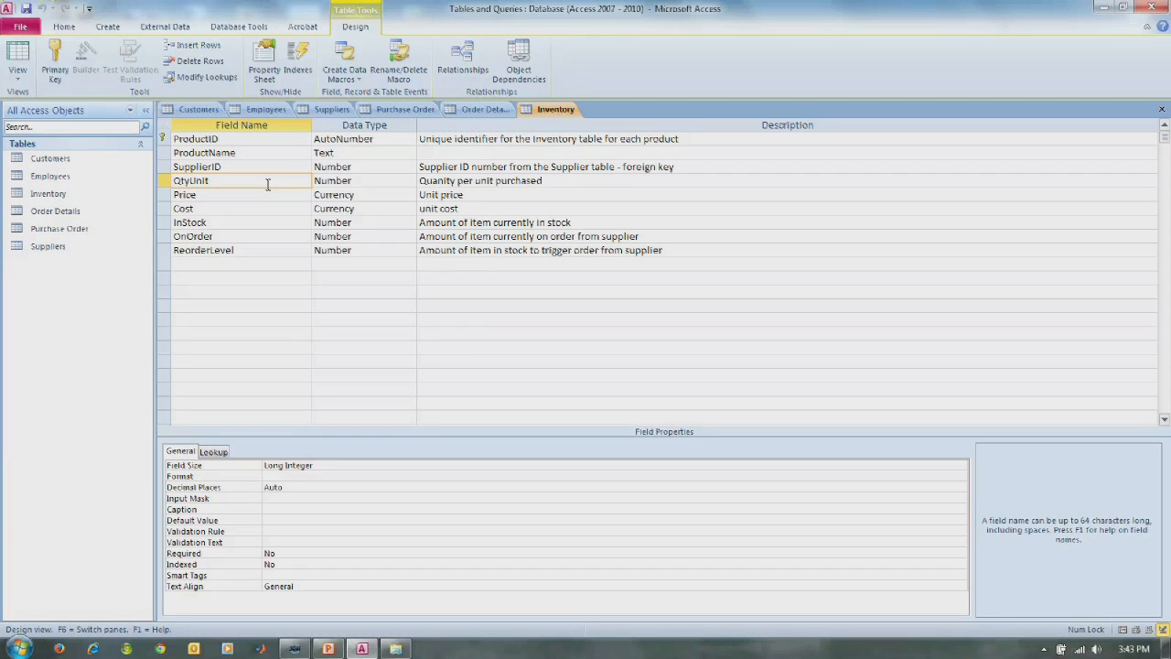
{"action": "left_click", "coordinate": [250, 195]}
{"action": "left_click", "coordinate": [250, 210]}
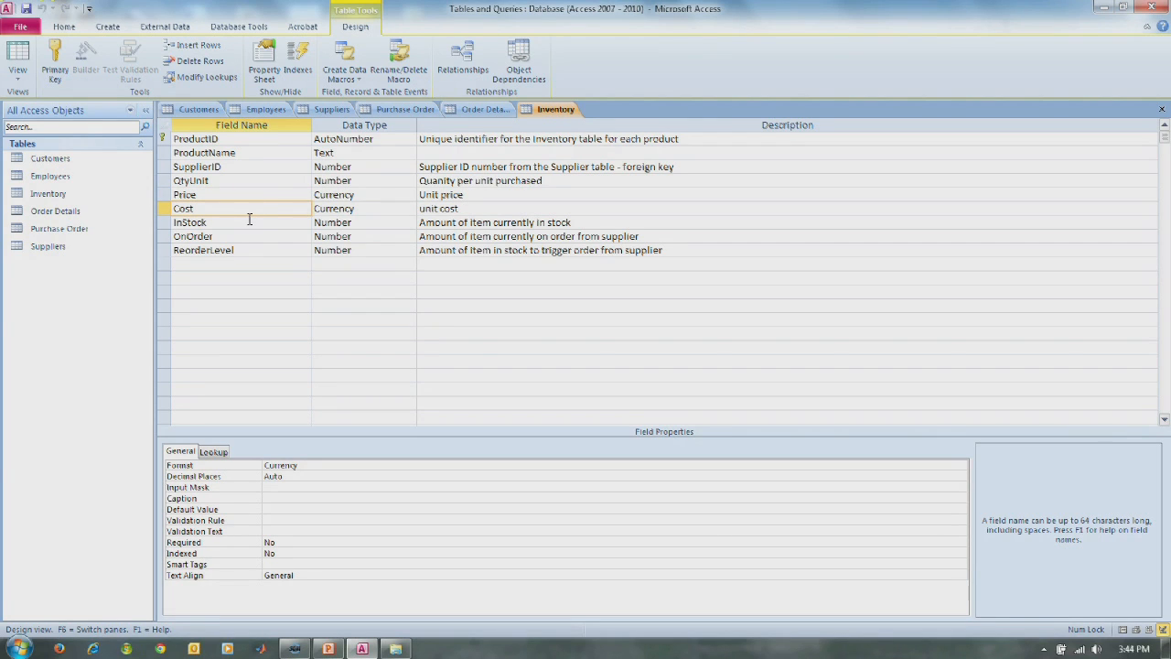
{"action": "left_click", "coordinate": [249, 221]}
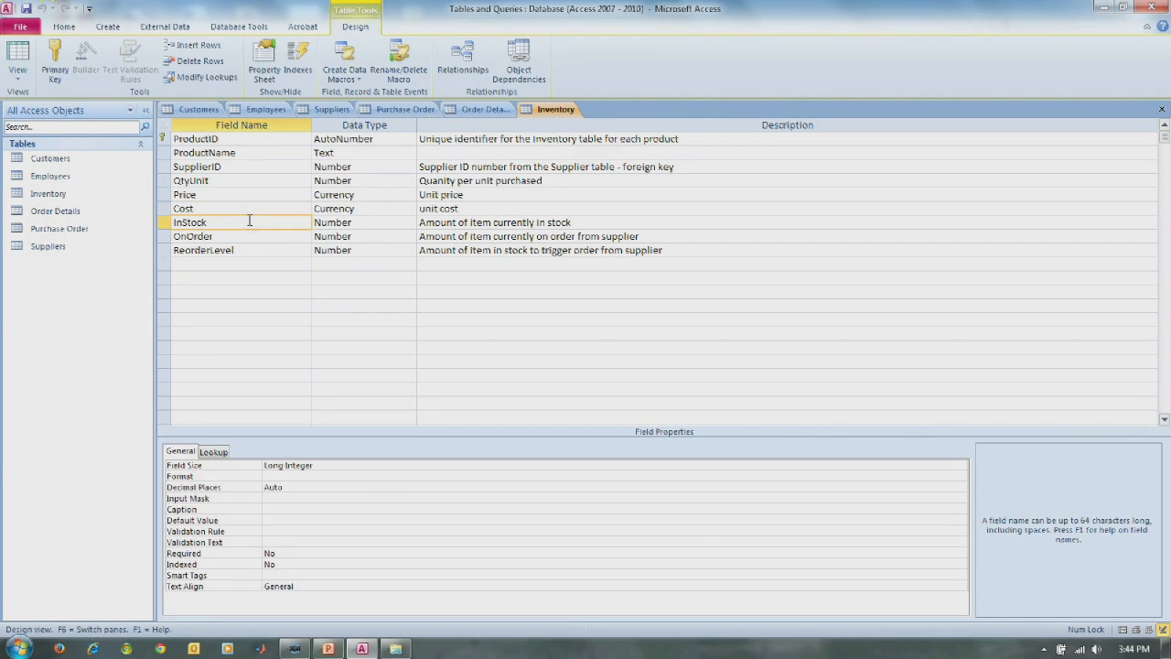
{"action": "left_click", "coordinate": [247, 236]}
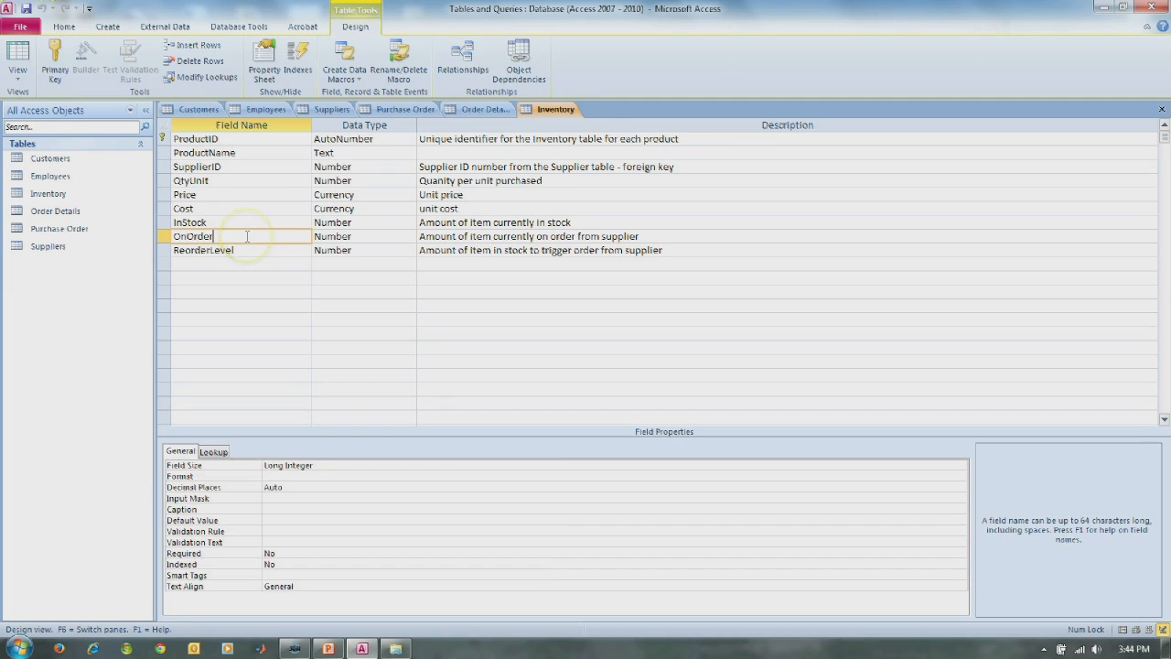
{"action": "left_click", "coordinate": [245, 251]}
{"action": "left_click", "coordinate": [248, 288]}
{"action": "left_click", "coordinate": [252, 287]}
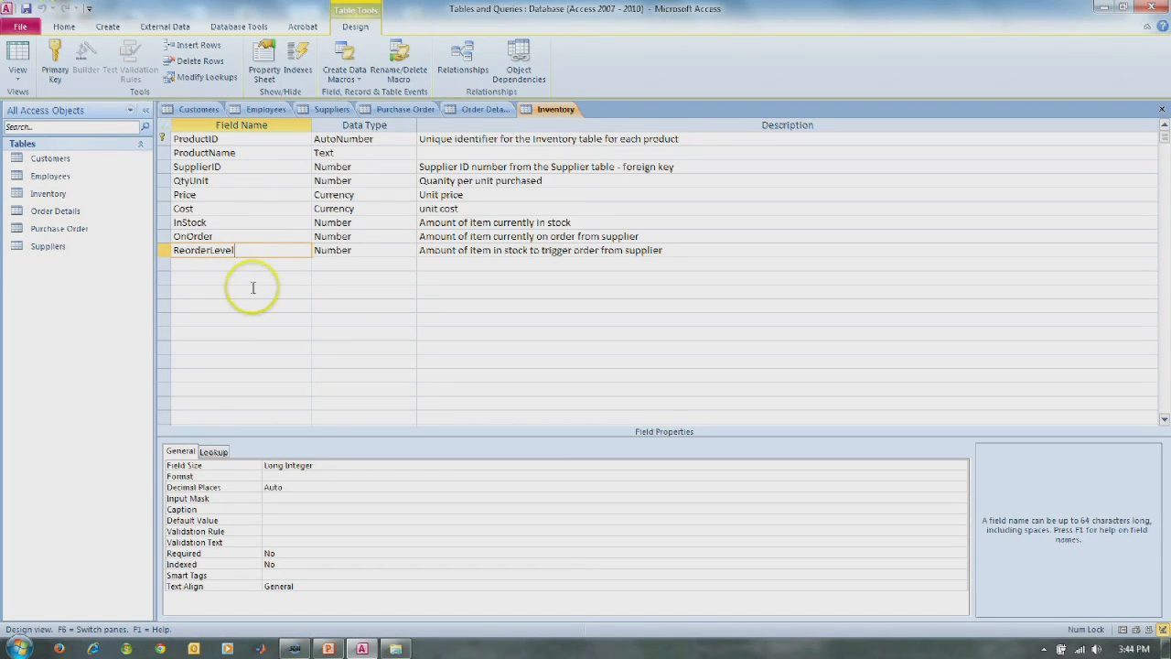
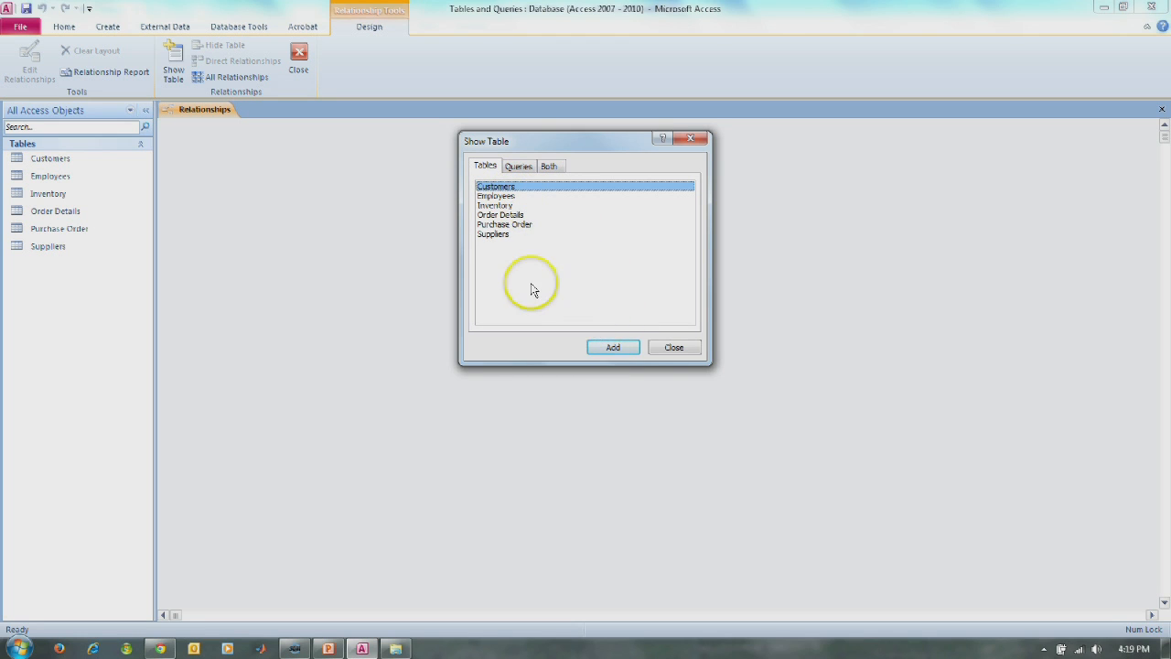
Add Customers, Employees, Inventory, Order Details, Purchase Order and Suppliers to the Relationships layout, then close Show Table.
{"action": "left_click", "coordinate": [488, 236], "text": "shift"}
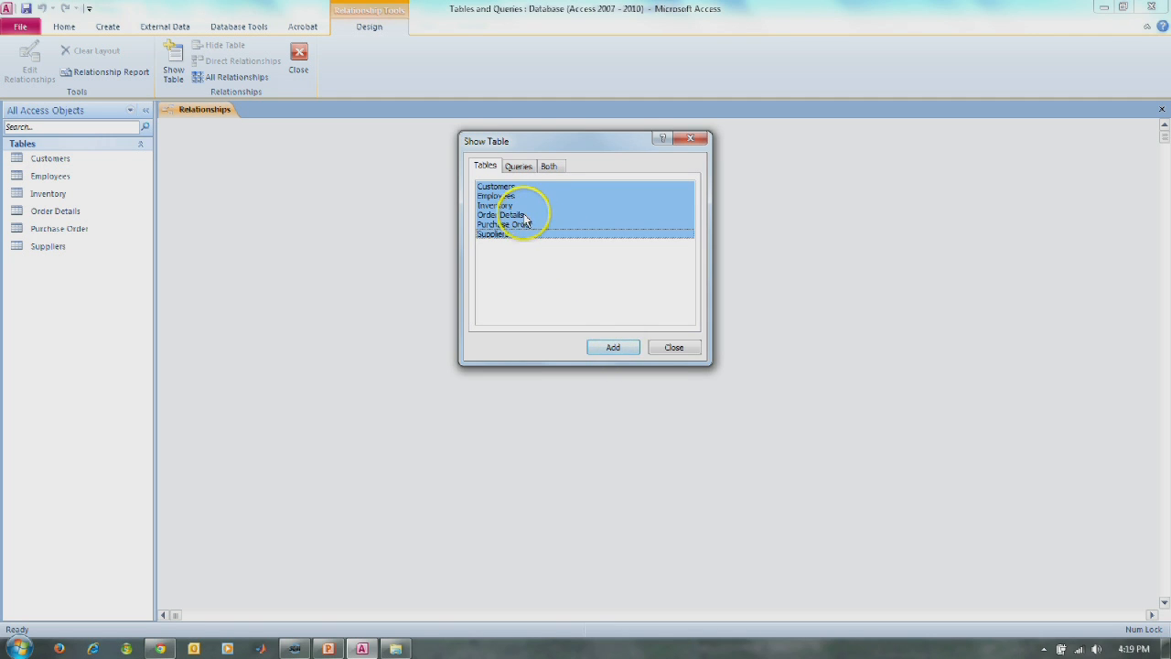
{"action": "left_click", "coordinate": [495, 216], "text": "ctrl"}
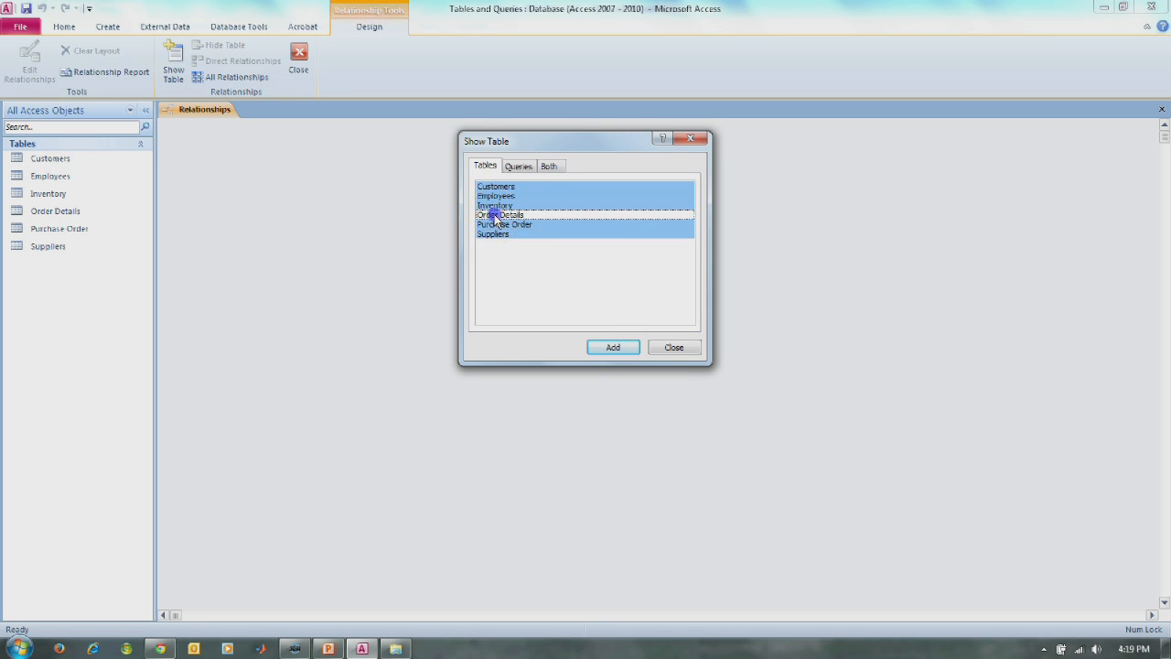
{"action": "left_click", "coordinate": [509, 215], "text": "ctrl"}
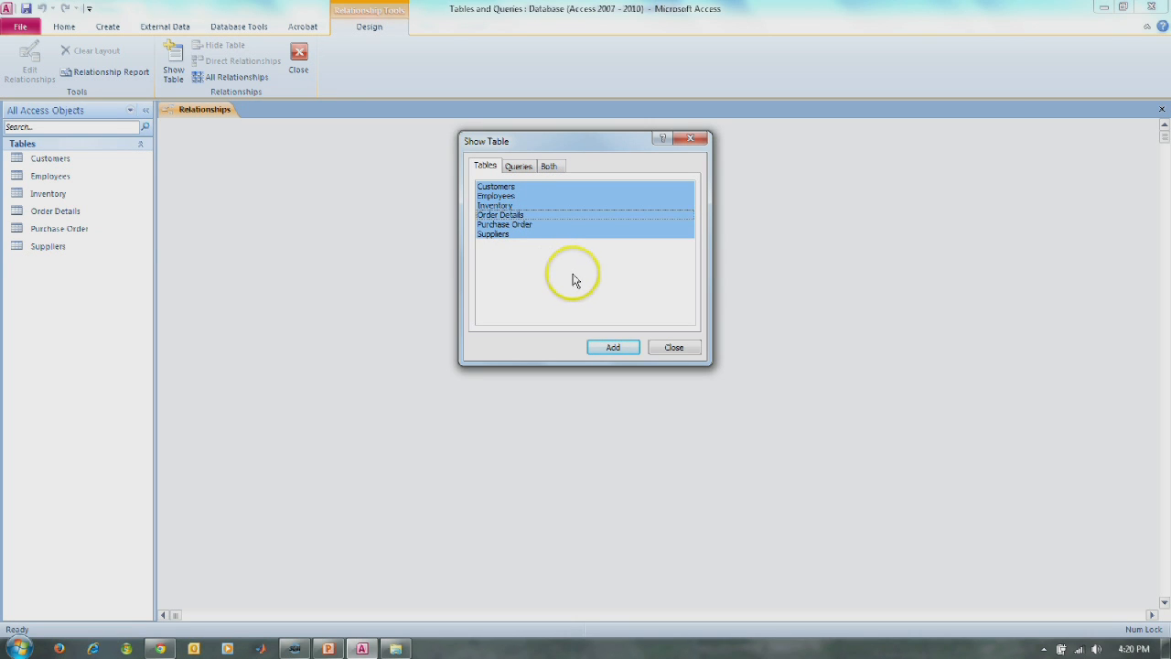
{"action": "left_click", "coordinate": [609, 348]}
{"action": "left_click_drag", "start_coordinate": [589, 144], "coordinate": [604, 268]}
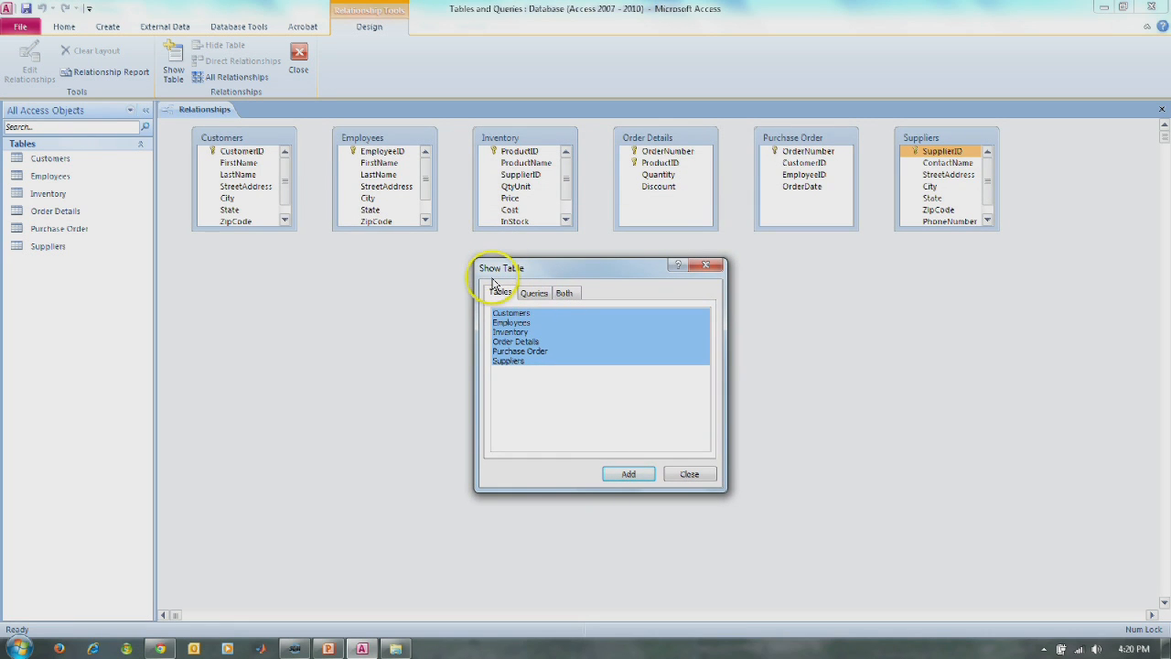
{"action": "left_click", "coordinate": [706, 266]}
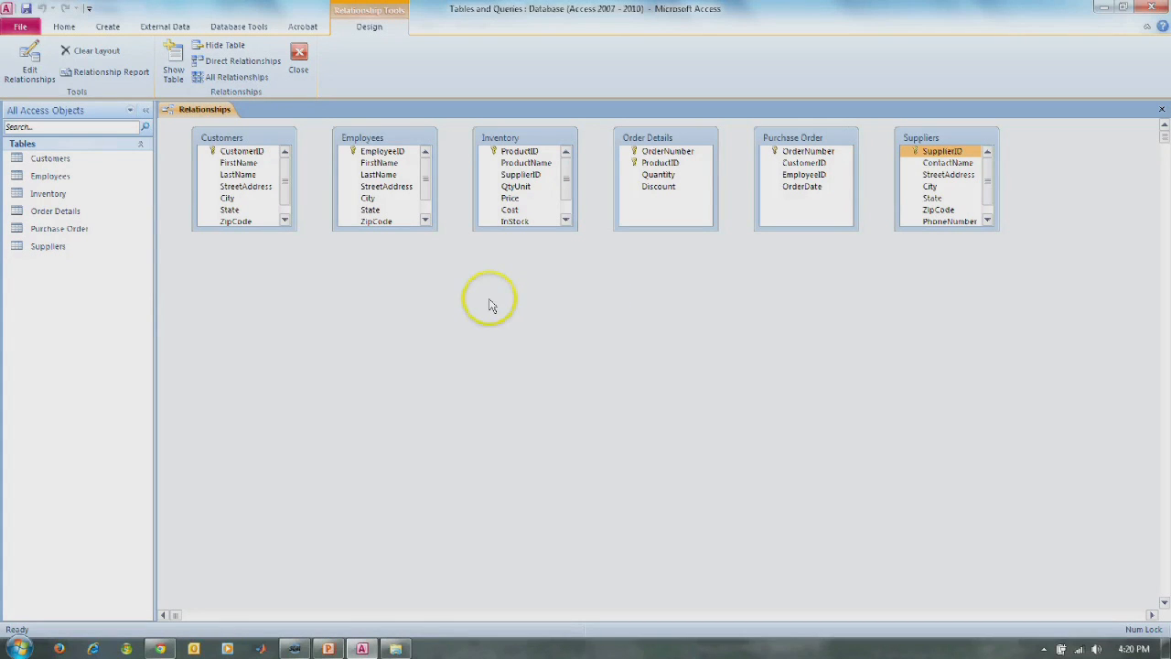
Move Employees below Customers, then lengthen the Employees, Customers, Inventory and Order Details boxes to show their fields.
{"action": "left_click", "coordinate": [364, 137]}
{"action": "left_click_drag", "start_coordinate": [365, 137], "coordinate": [228, 305]}
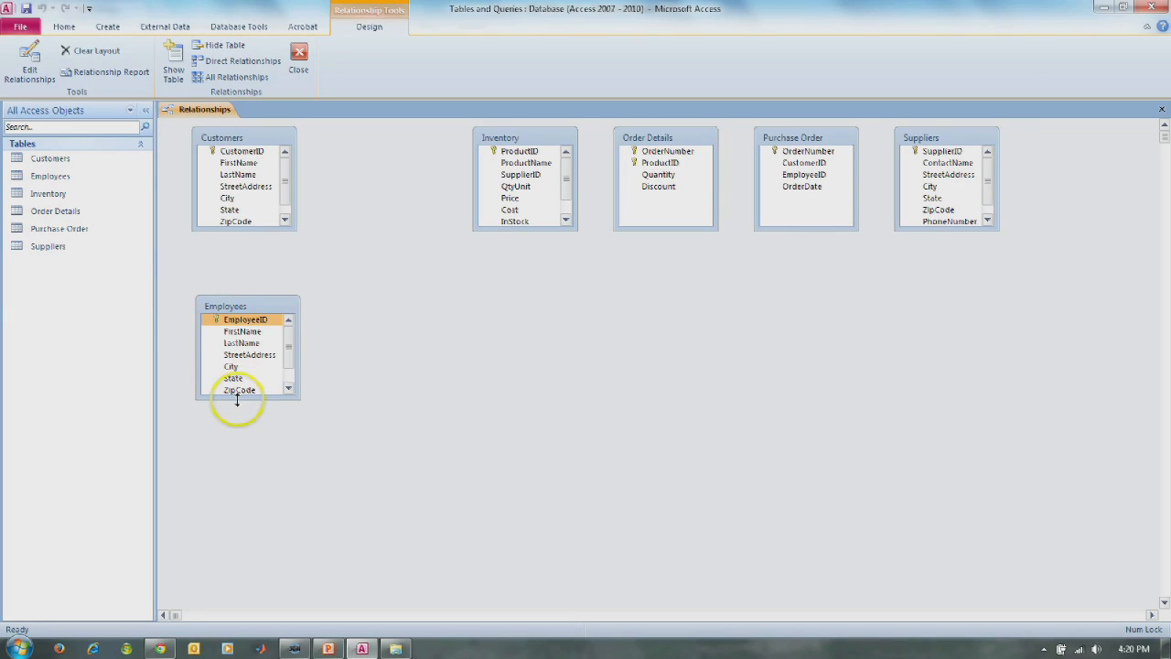
{"action": "left_click_drag", "start_coordinate": [226, 399], "coordinate": [235, 457]}
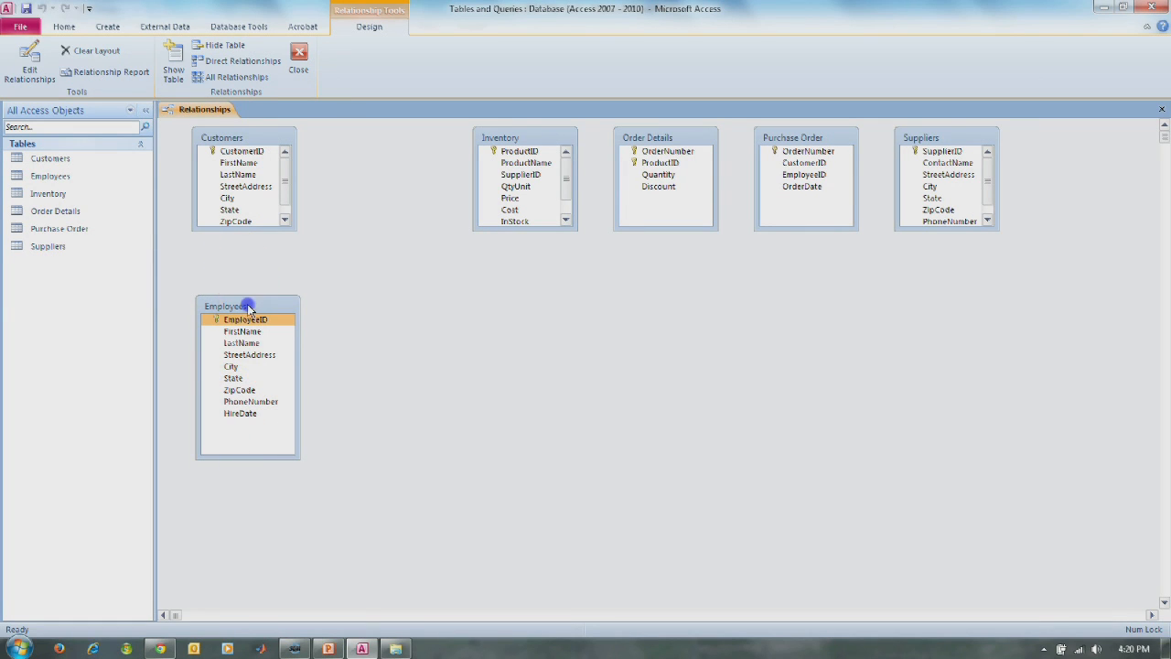
{"action": "left_click_drag", "start_coordinate": [242, 308], "coordinate": [246, 360]}
{"action": "left_click_drag", "start_coordinate": [241, 230], "coordinate": [247, 292]}
{"action": "left_click_drag", "start_coordinate": [512, 229], "coordinate": [512, 291]}
{"action": "mouse_move", "coordinate": [655, 226]}
{"action": "left_mouse_down"}
{"action": "mouse_move", "coordinate": [659, 259]}
{"action": "mouse_move", "coordinate": [656, 221]}
{"action": "left_mouse_up"}
Enlarge Suppliers and move it lower right, with Purchase Order beside Customers and Inventory at top right.
{"action": "left_click_drag", "start_coordinate": [900, 225], "coordinate": [1043, 294]}
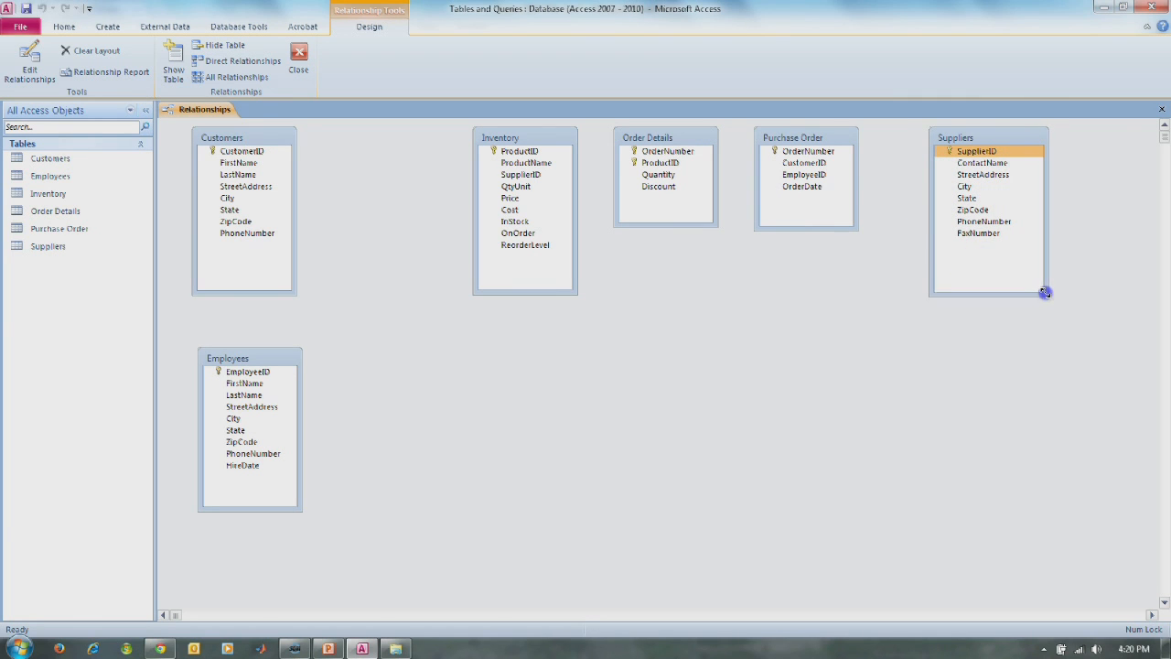
{"action": "left_click_drag", "start_coordinate": [972, 139], "coordinate": [715, 334]}
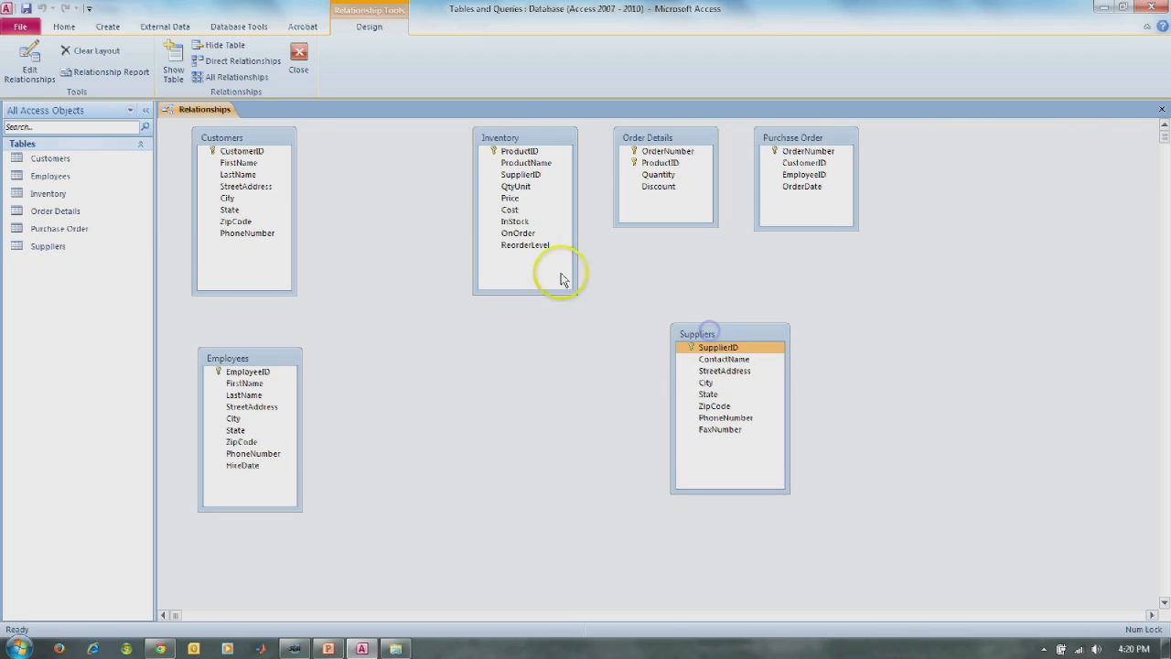
{"action": "left_click_drag", "start_coordinate": [509, 138], "coordinate": [431, 145]}
{"action": "left_click", "coordinate": [268, 156]}
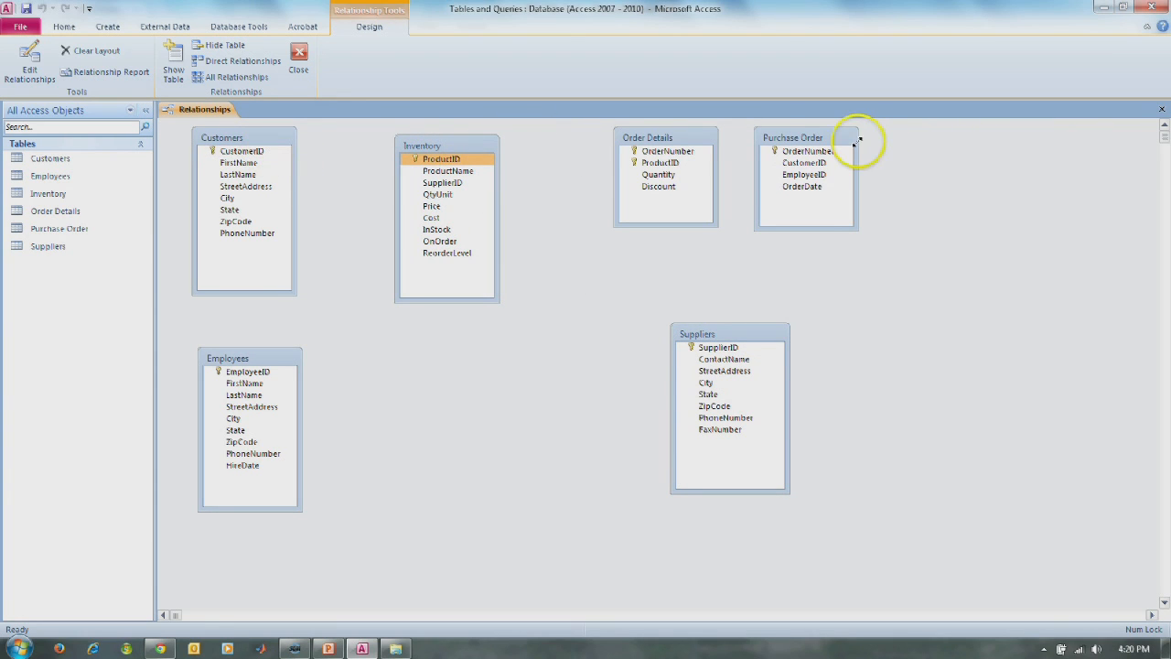
{"action": "left_click_drag", "start_coordinate": [828, 143], "coordinate": [481, 364]}
{"action": "left_click_drag", "start_coordinate": [452, 146], "coordinate": [842, 150]}
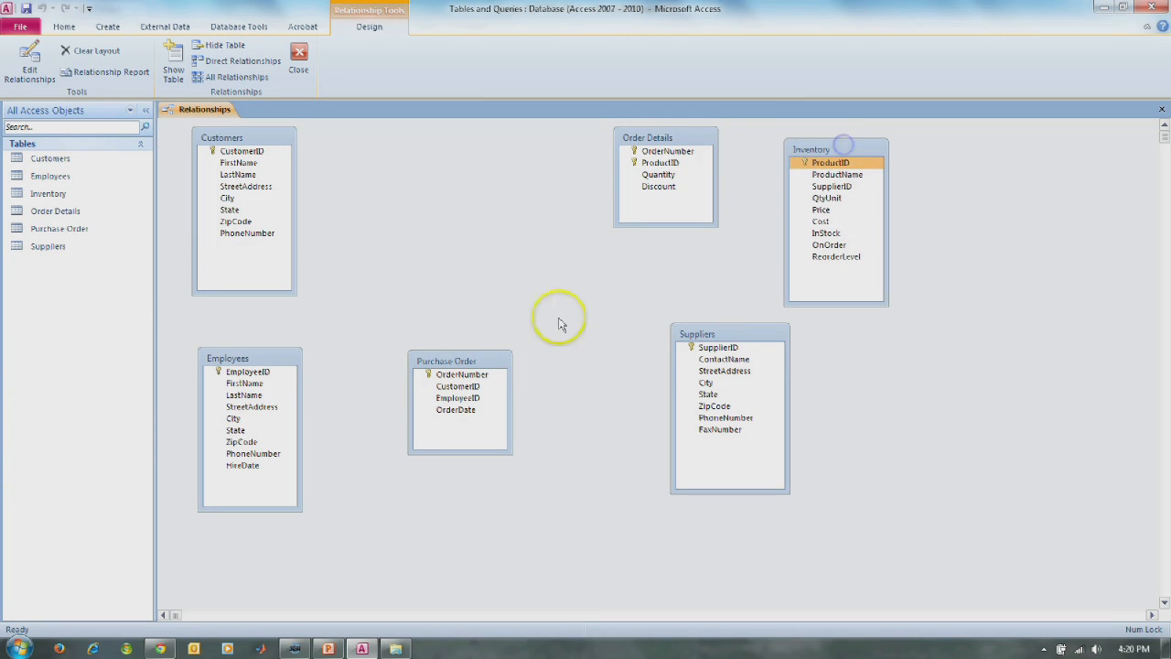
{"action": "left_click_drag", "start_coordinate": [488, 360], "coordinate": [486, 176]}
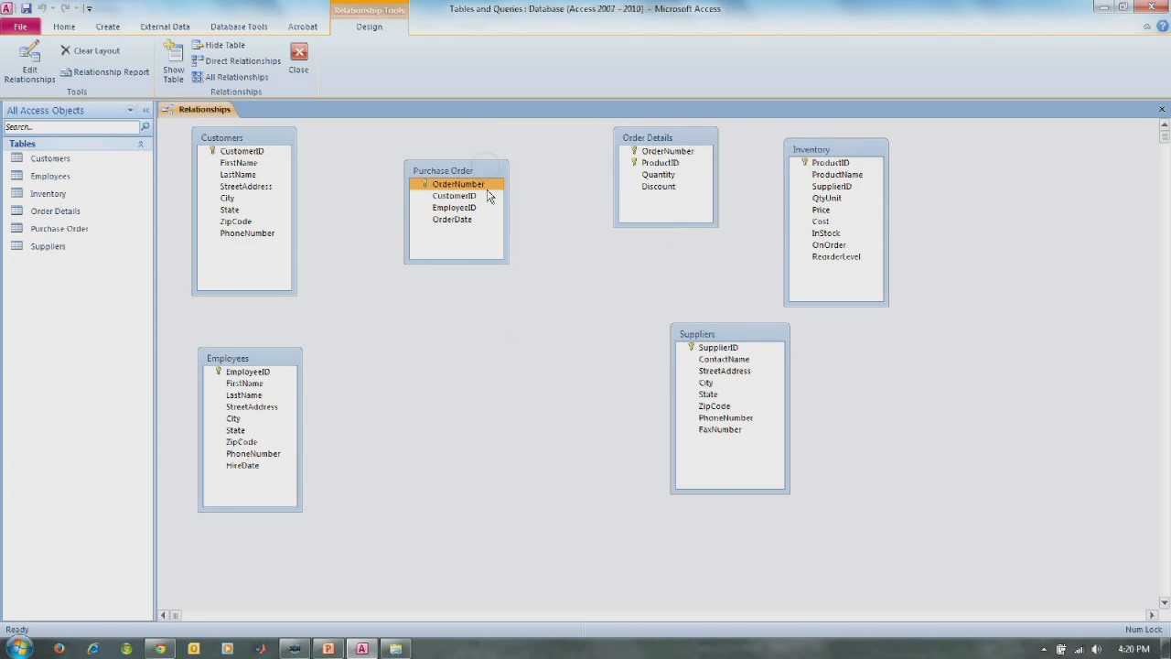
{"action": "left_click", "coordinate": [243, 153]}
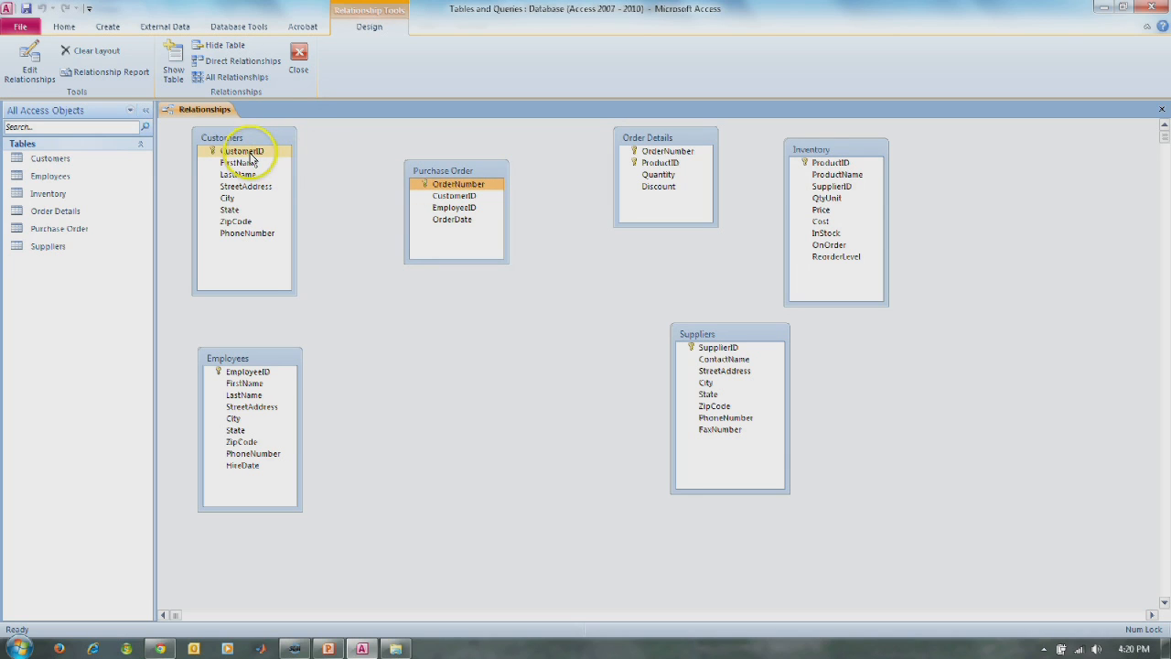
Pair Customers' CustomerID with Purchase Order's CustomerID as a One-To-Many relationship in Edit Relationships.
{"action": "left_click_drag", "start_coordinate": [252, 160], "coordinate": [446, 203]}
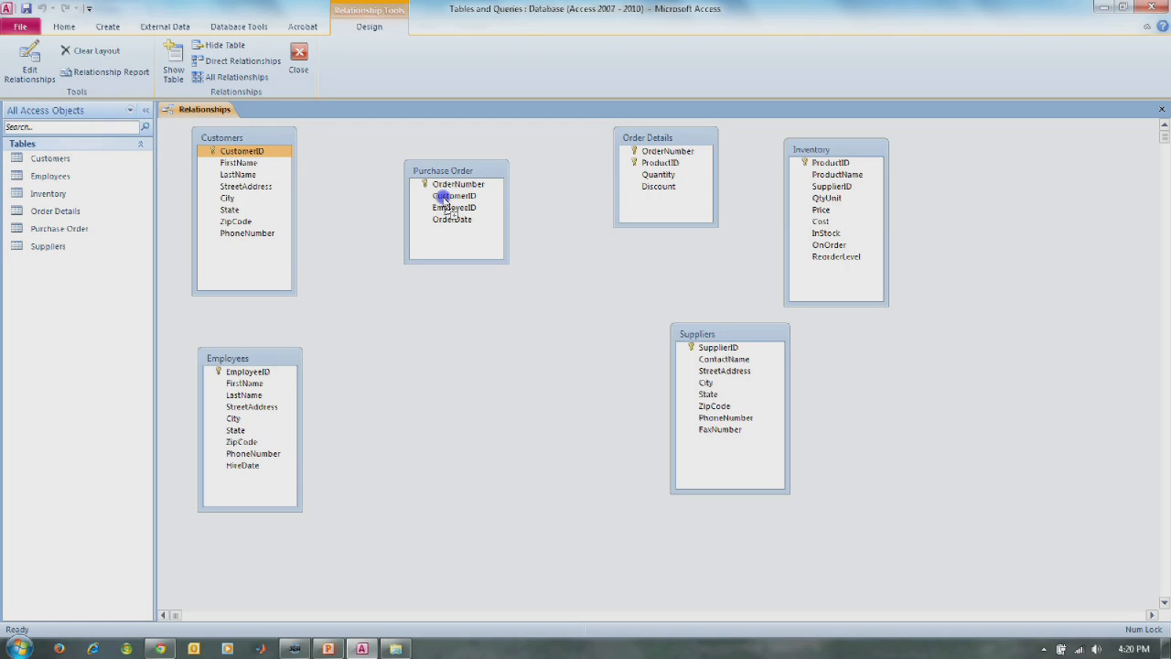
{"action": "left_click_drag", "start_coordinate": [445, 201], "coordinate": [446, 201]}
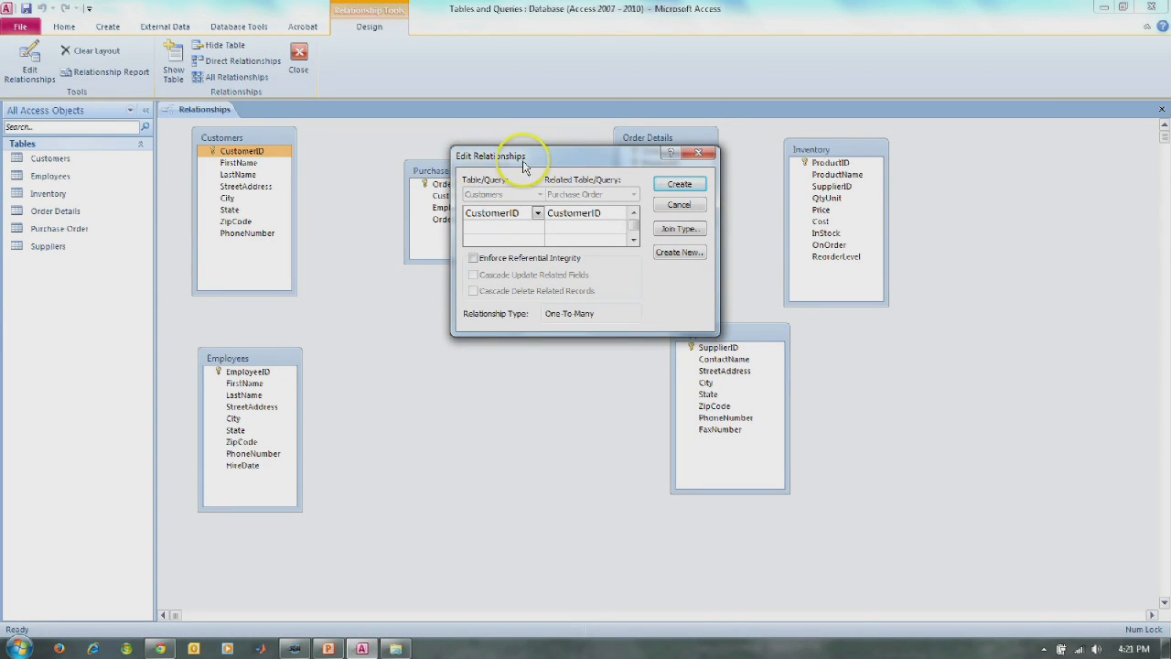
{"action": "left_click_drag", "start_coordinate": [547, 163], "coordinate": [440, 173]}
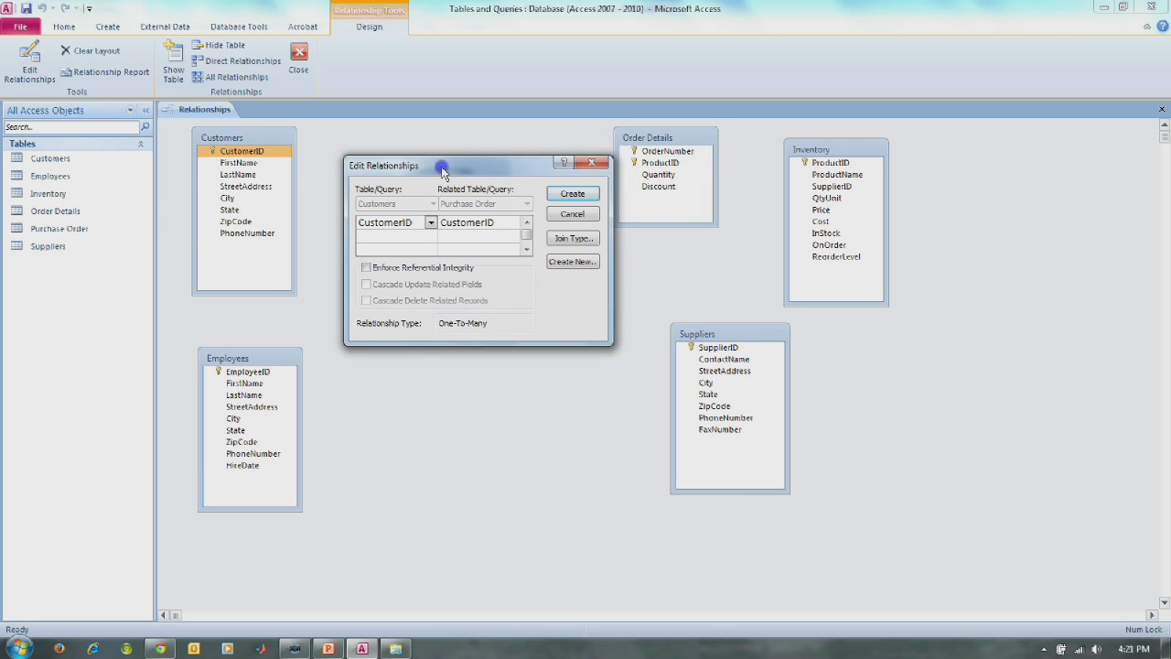
{"action": "left_click", "coordinate": [564, 198]}
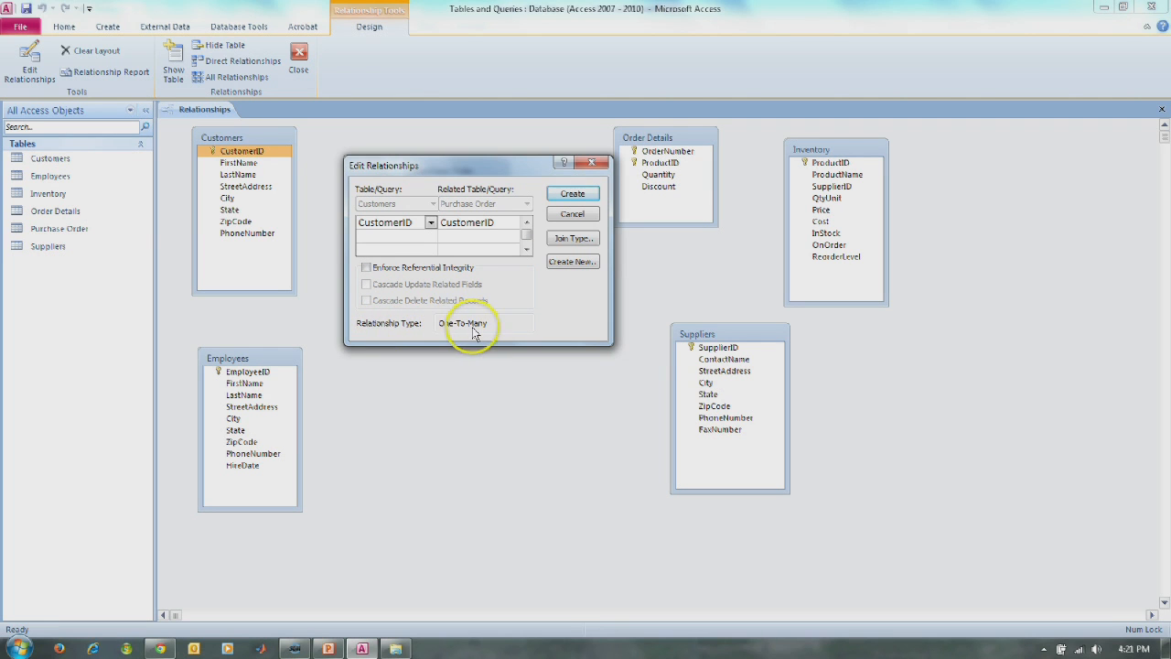
{"action": "left_click_drag", "start_coordinate": [403, 167], "coordinate": [409, 322]}
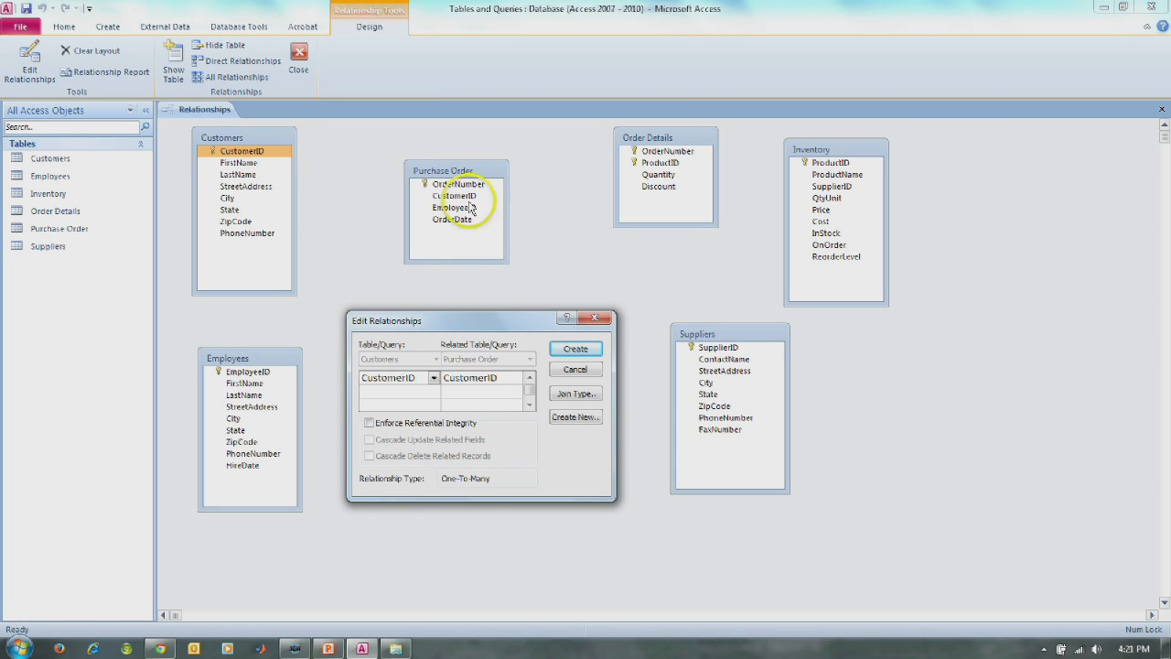
Create the Customers–Purchase Order link with referential integrity and cascading updates, leaving cascade delete off.
{"action": "left_click", "coordinate": [369, 422]}
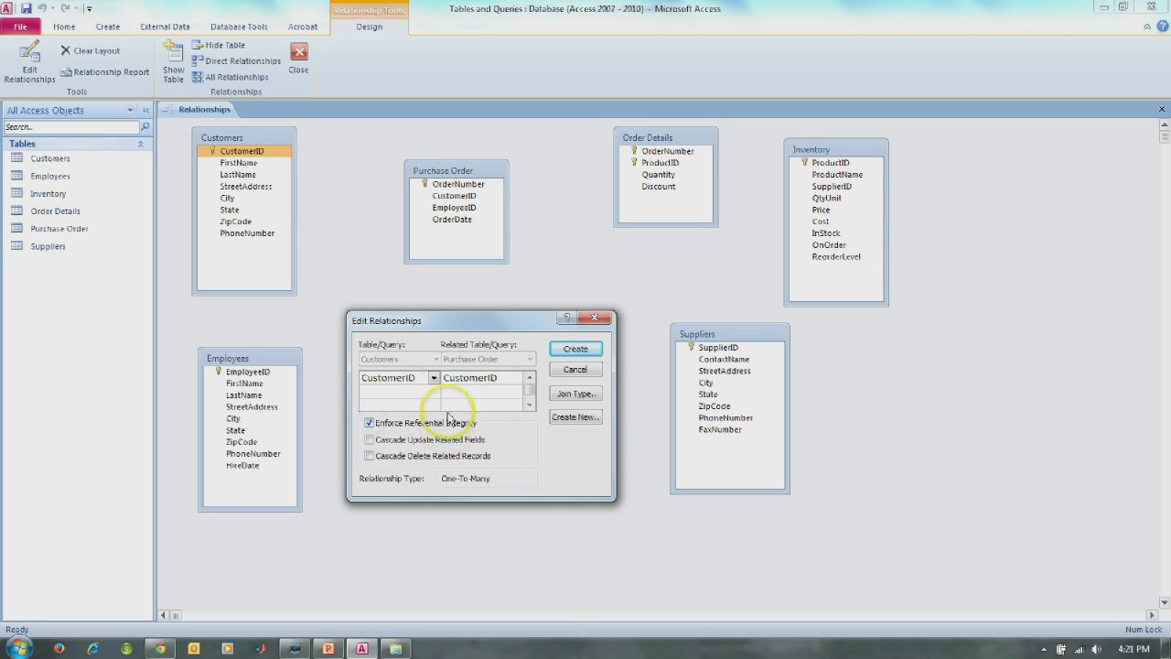
{"action": "left_click_drag", "start_coordinate": [443, 325], "coordinate": [441, 303]}
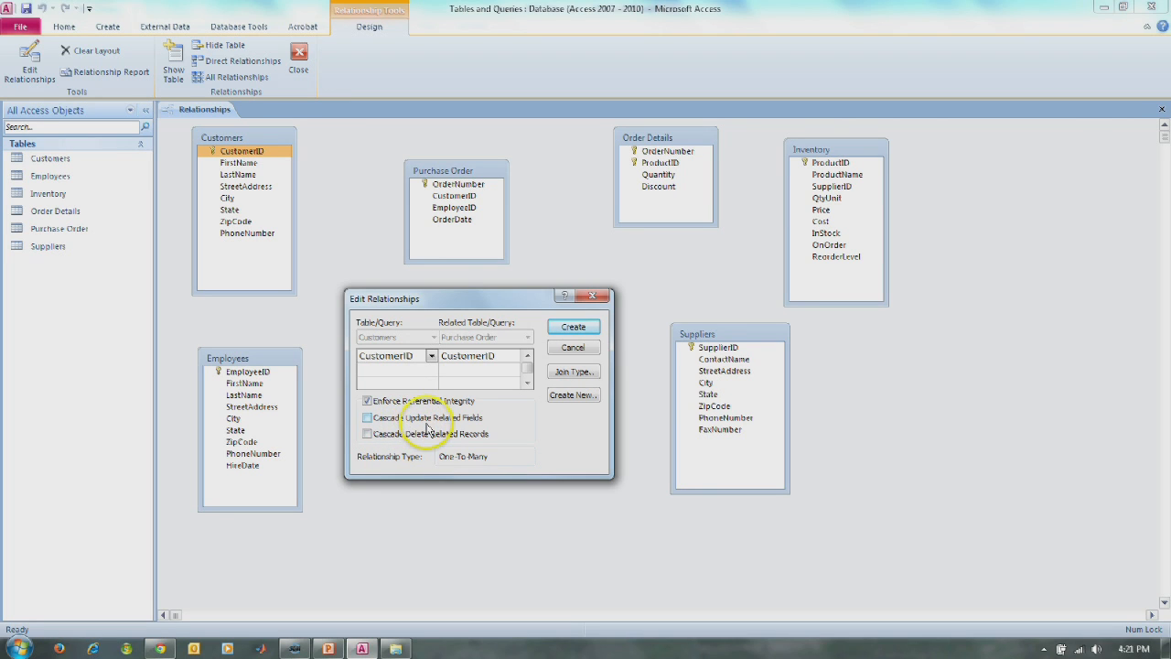
{"action": "left_click", "coordinate": [368, 419]}
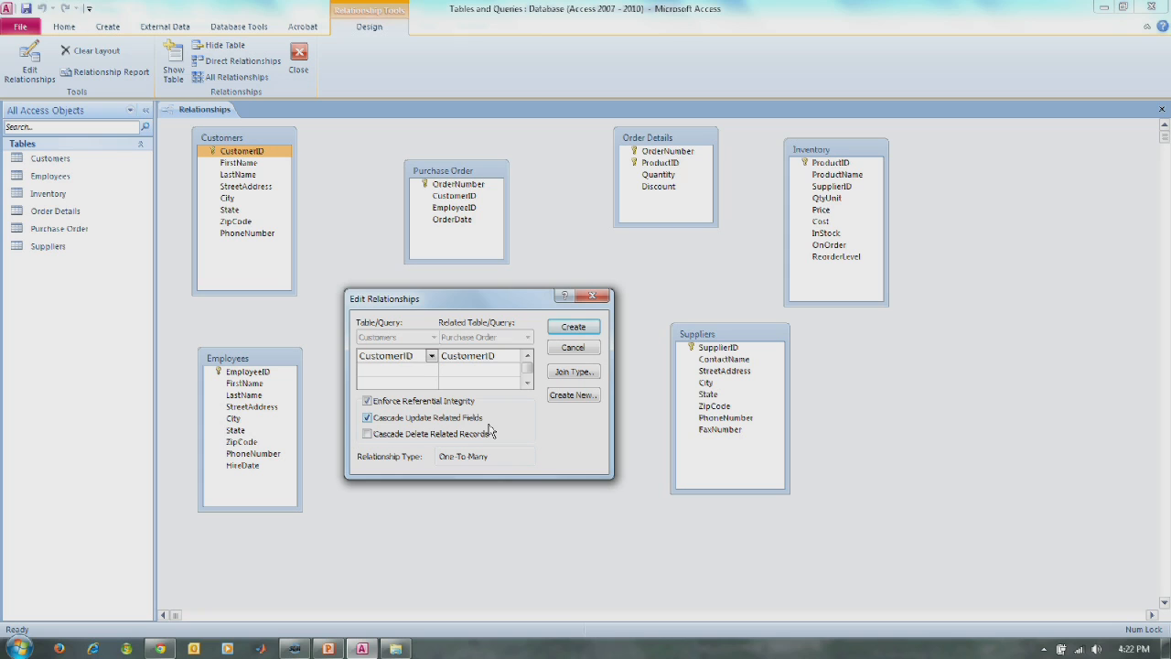
{"action": "left_click", "coordinate": [368, 434]}
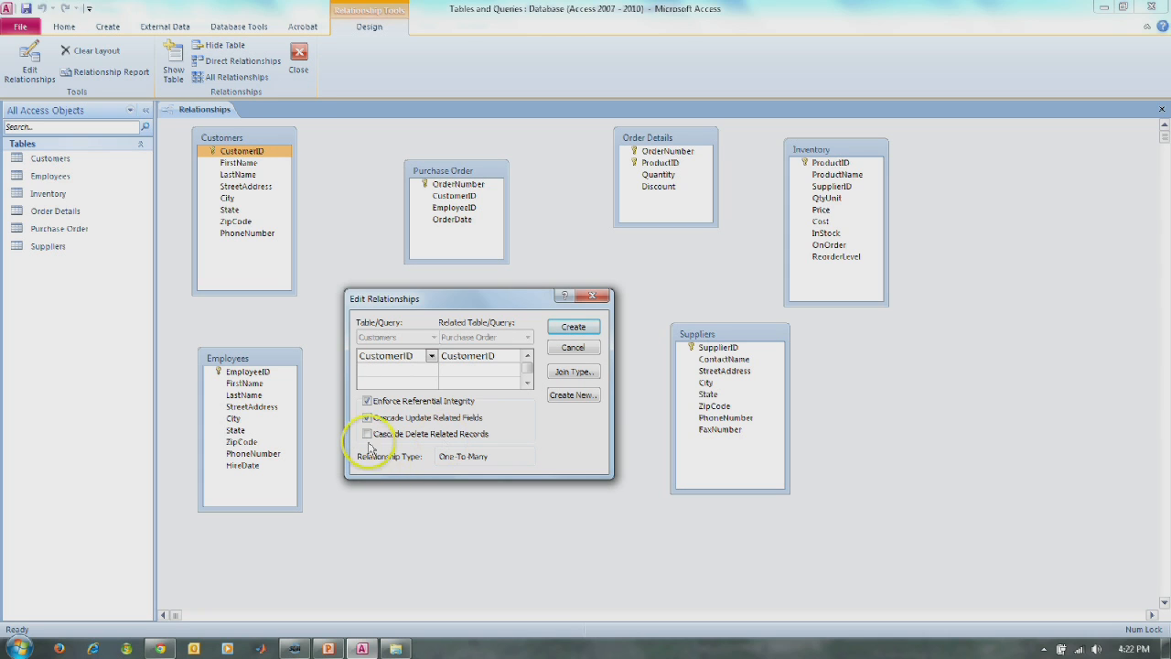
{"action": "left_click", "coordinate": [368, 435]}
{"action": "left_click", "coordinate": [367, 433]}
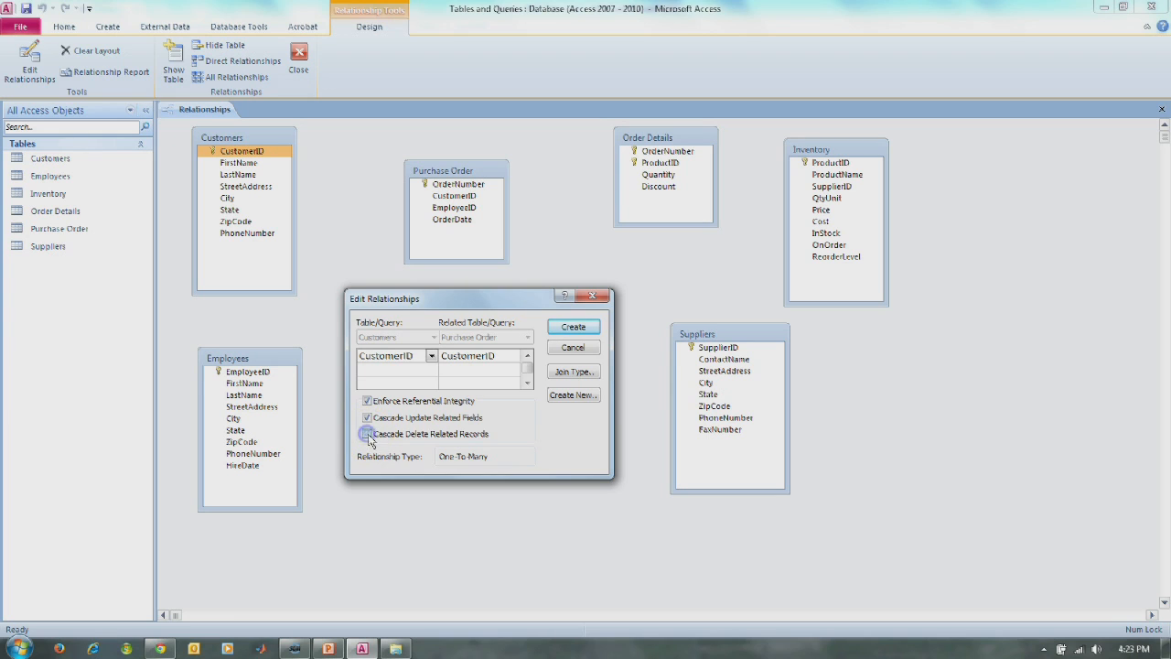
{"action": "left_click", "coordinate": [566, 329]}
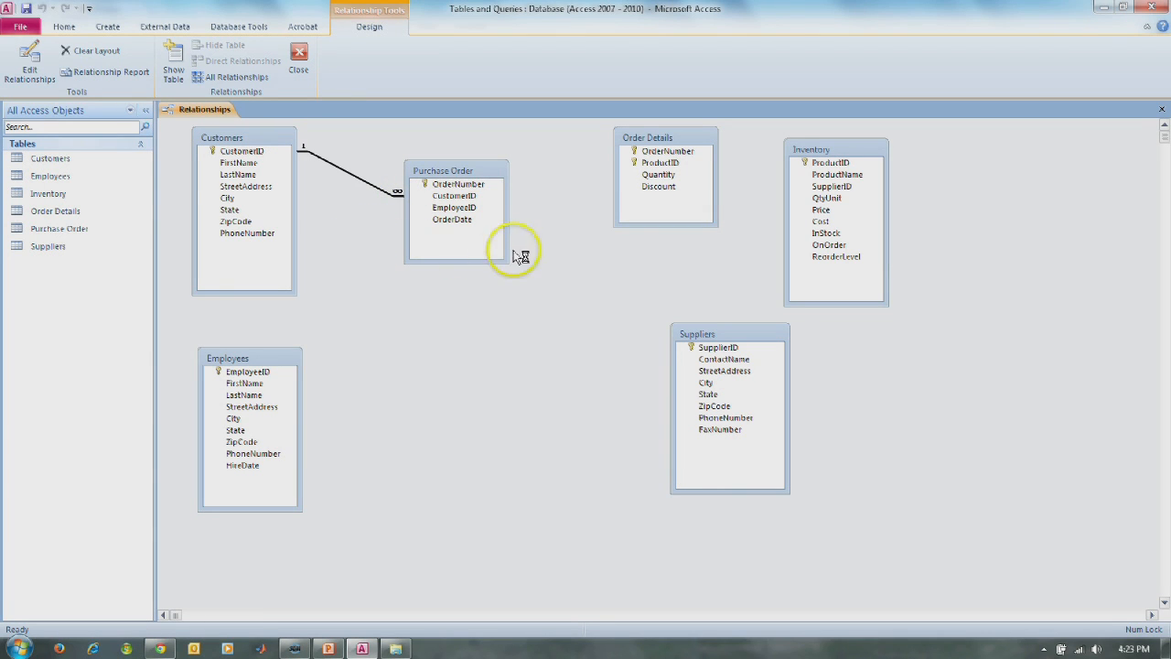
{"action": "left_click_drag", "start_coordinate": [266, 373], "coordinate": [453, 210]}
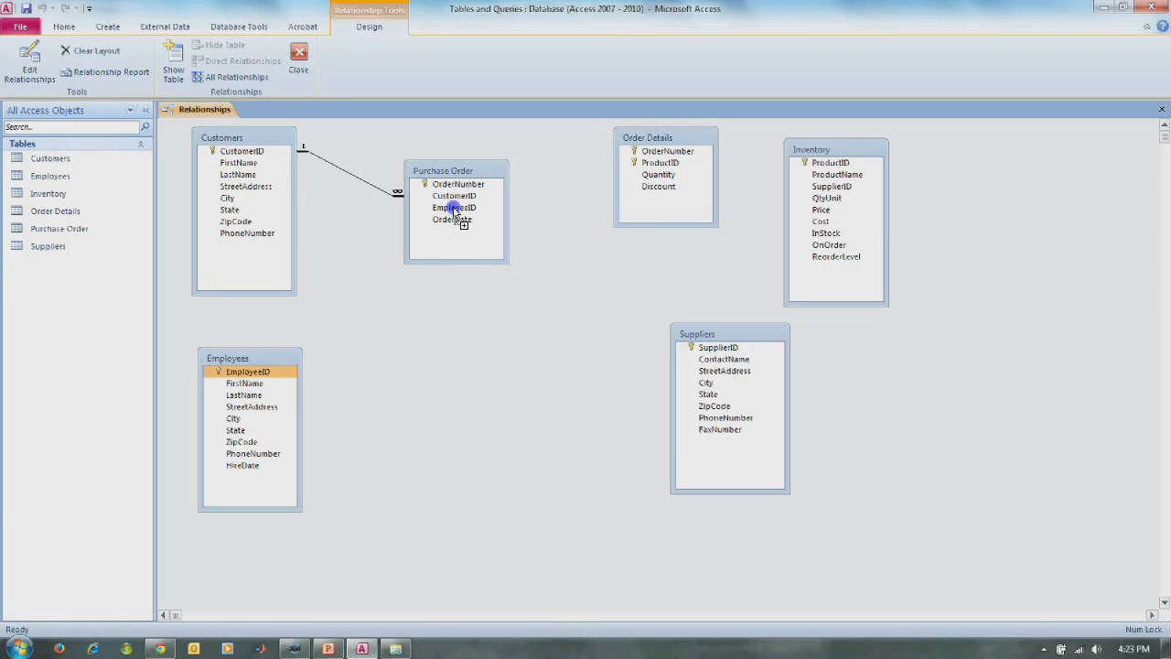
Join Employees' EmployeeID to Purchase Order's EmployeeID with referential integrity and cascading updates.
{"action": "left_click_drag", "start_coordinate": [454, 211], "coordinate": [453, 211]}
{"action": "left_click_drag", "start_coordinate": [532, 158], "coordinate": [434, 323]}
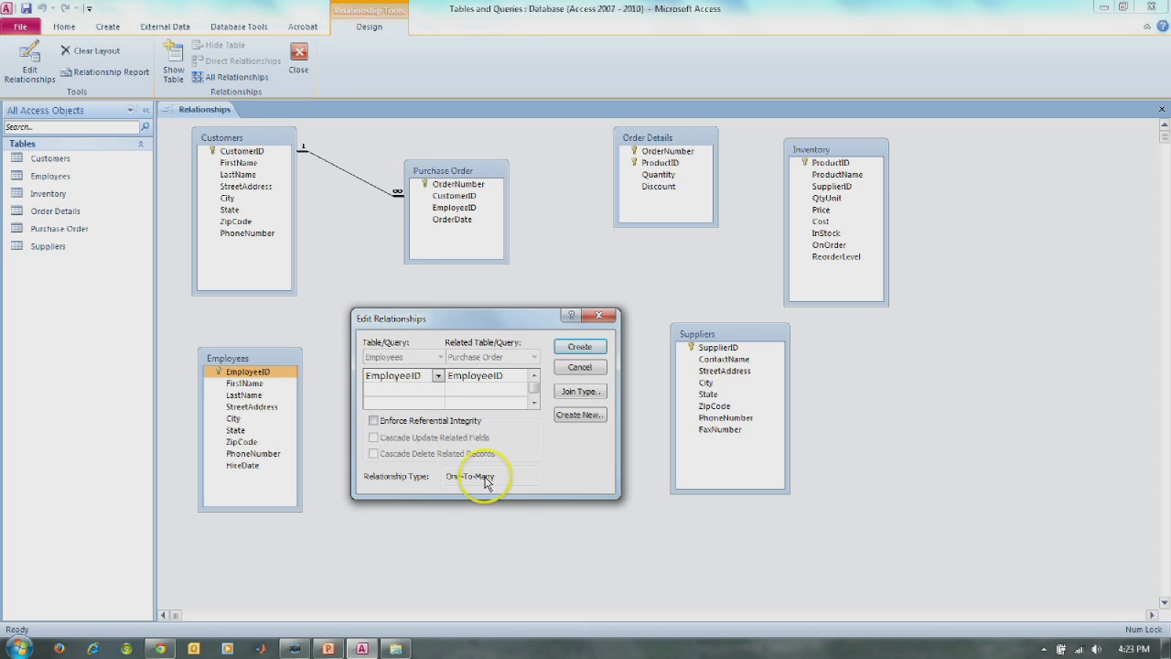
{"action": "left_click", "coordinate": [374, 421]}
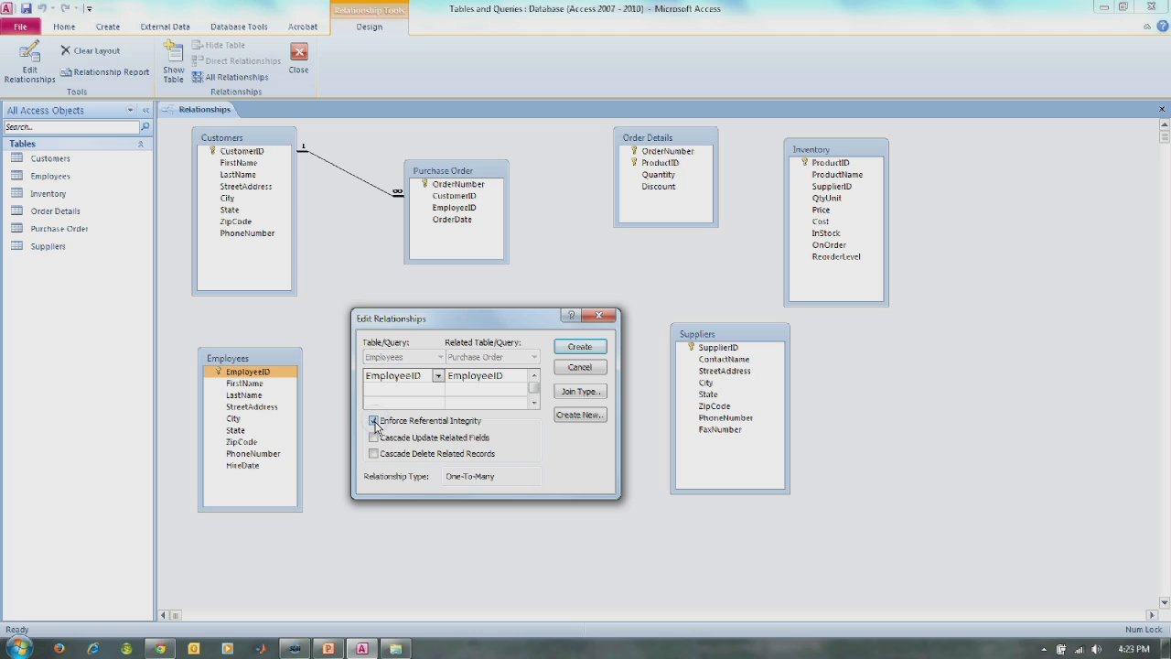
{"action": "left_click", "coordinate": [373, 437]}
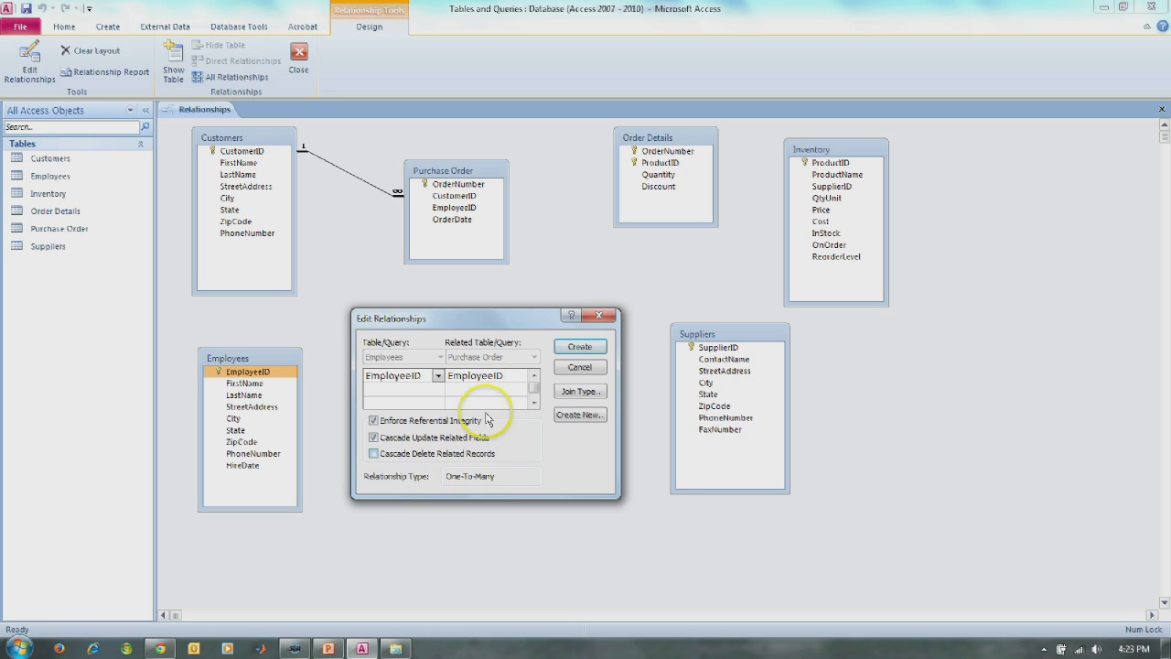
{"action": "left_click", "coordinate": [580, 346]}
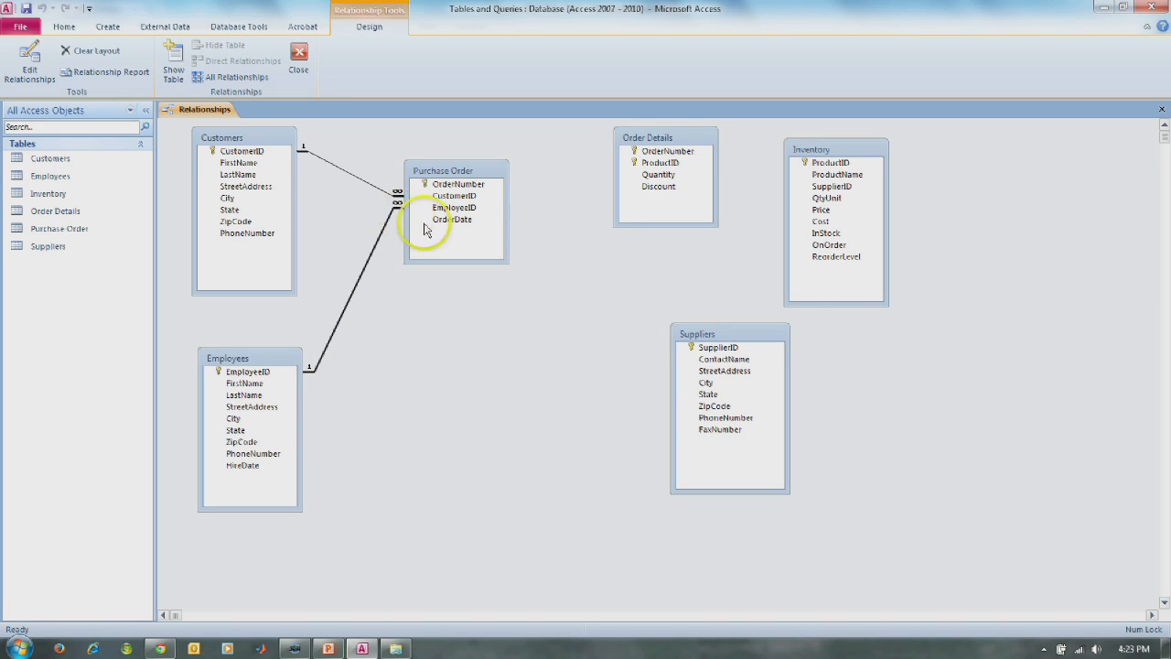
{"action": "left_click", "coordinate": [467, 186]}
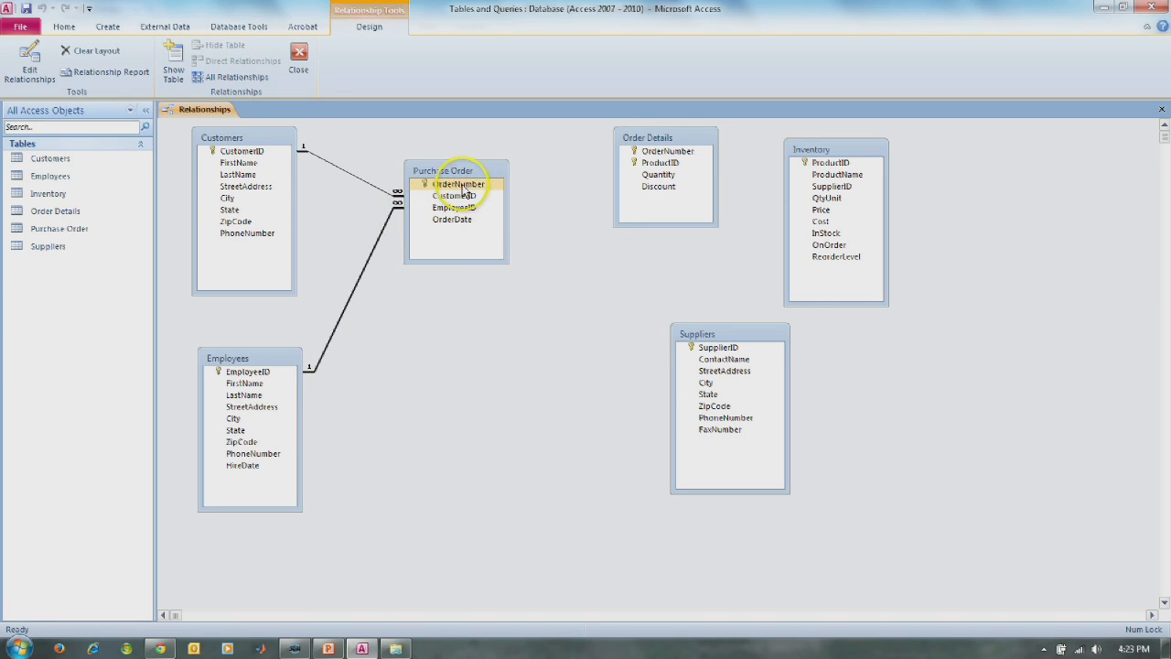
Join Purchase Order to Order Details on OrderNumber with referential integrity, cascading updates and cascading deletes.
{"action": "left_click_drag", "start_coordinate": [466, 192], "coordinate": [672, 162]}
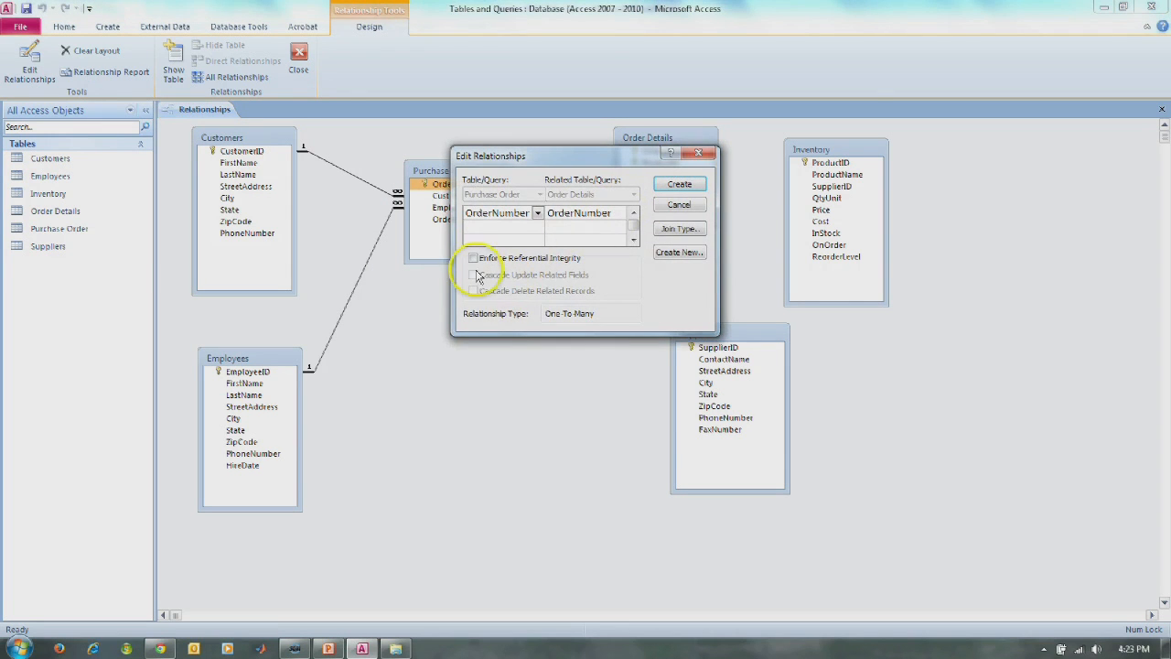
{"action": "left_click_drag", "start_coordinate": [553, 154], "coordinate": [492, 312]}
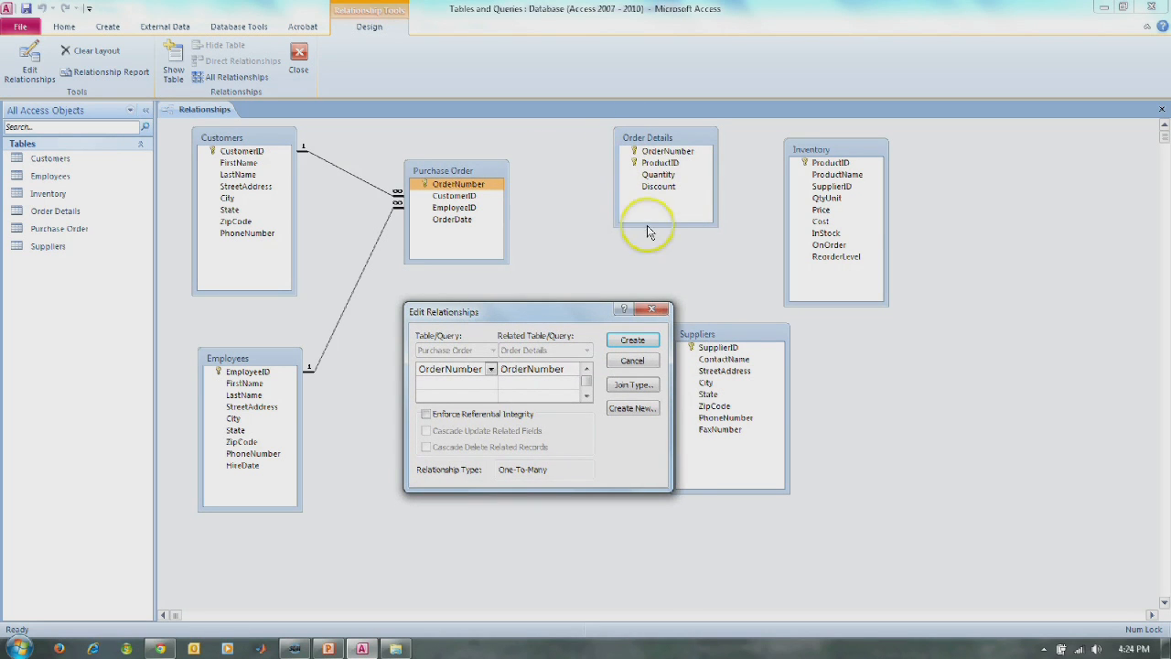
{"action": "left_click", "coordinate": [424, 415]}
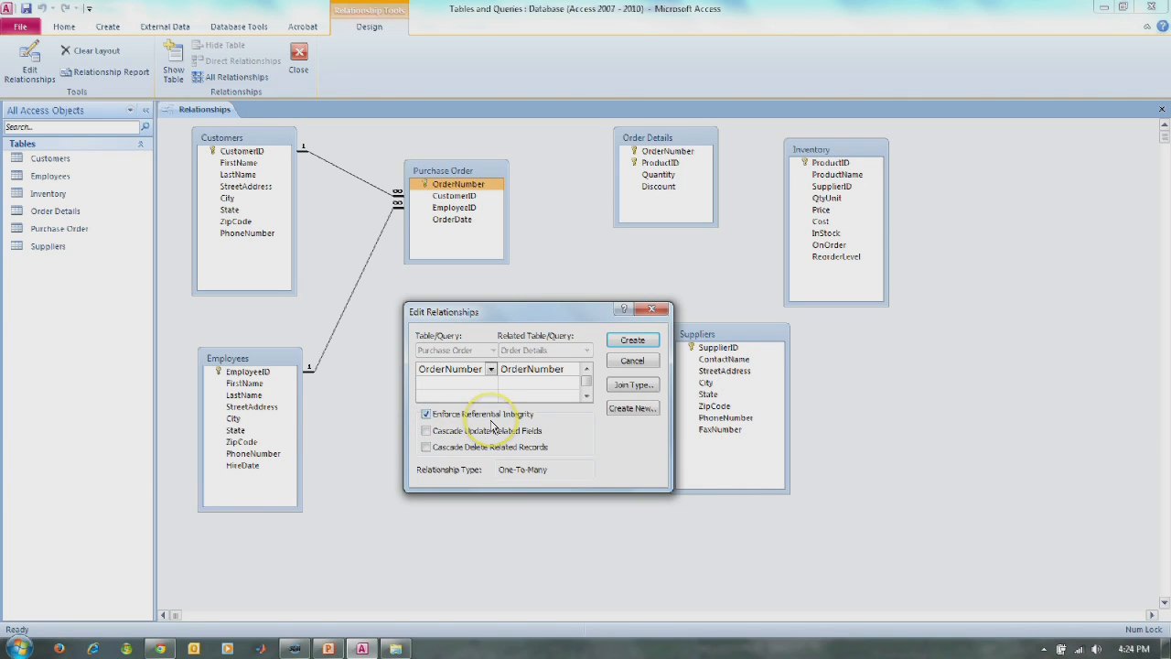
{"action": "left_click", "coordinate": [425, 430]}
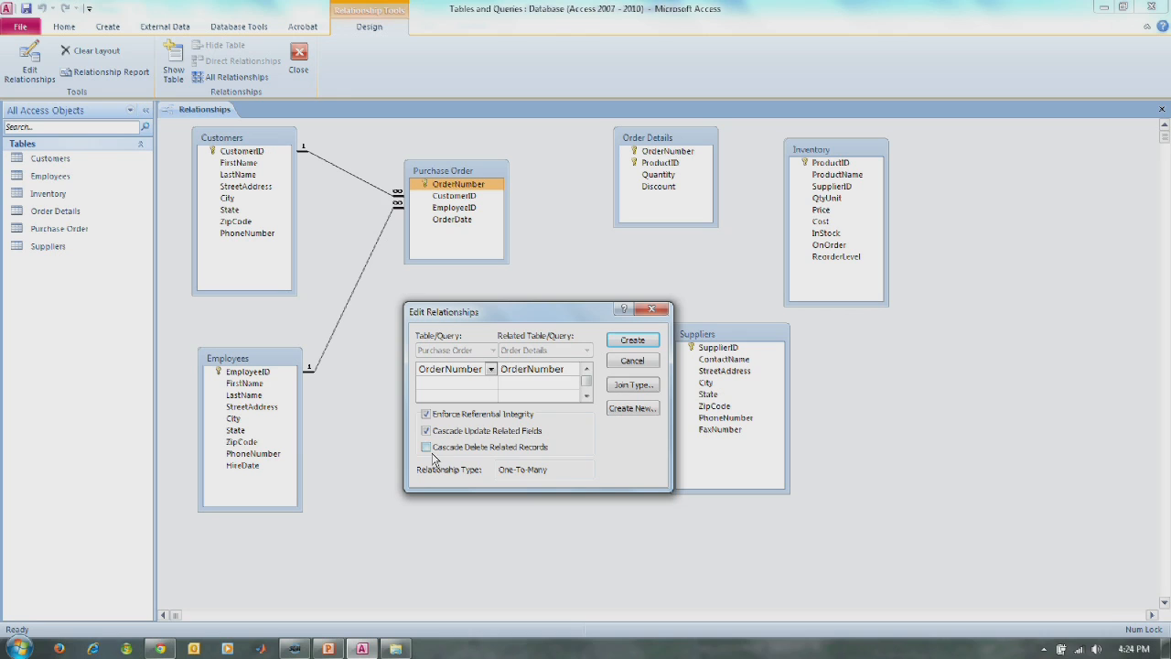
{"action": "left_click", "coordinate": [427, 448]}
{"action": "left_click", "coordinate": [630, 342]}
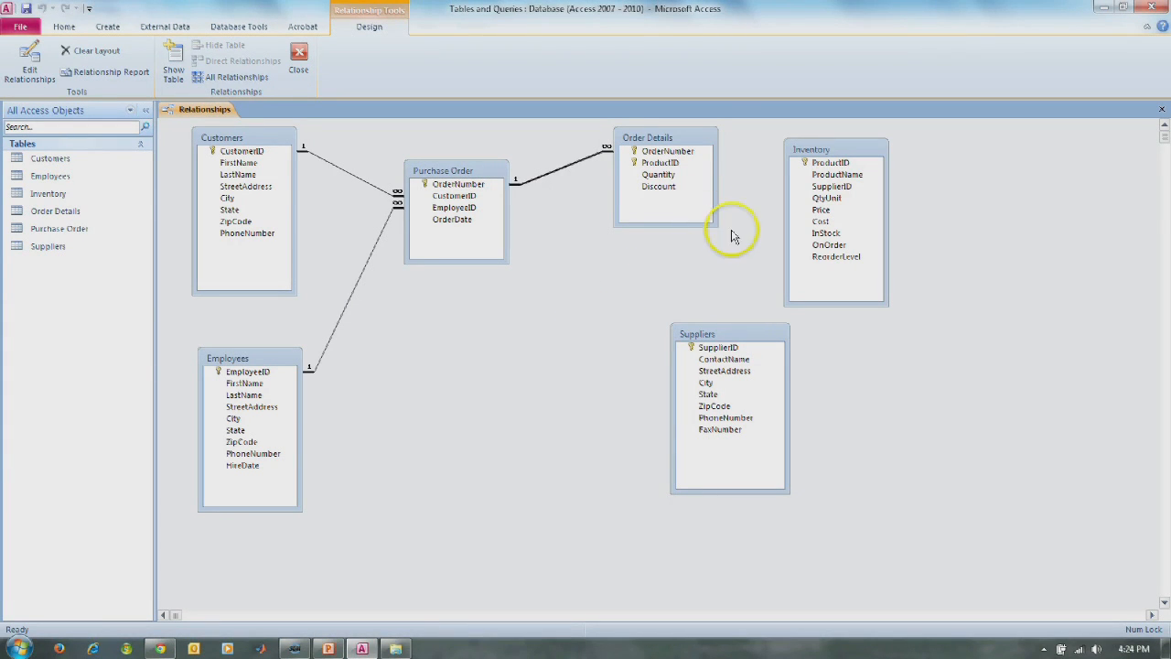
{"action": "left_click", "coordinate": [732, 348]}
Join Suppliers' SupplierID to Inventory's SupplierID, enforcing referential integrity and cascading updates.
{"action": "left_click_drag", "start_coordinate": [732, 347], "coordinate": [828, 190]}
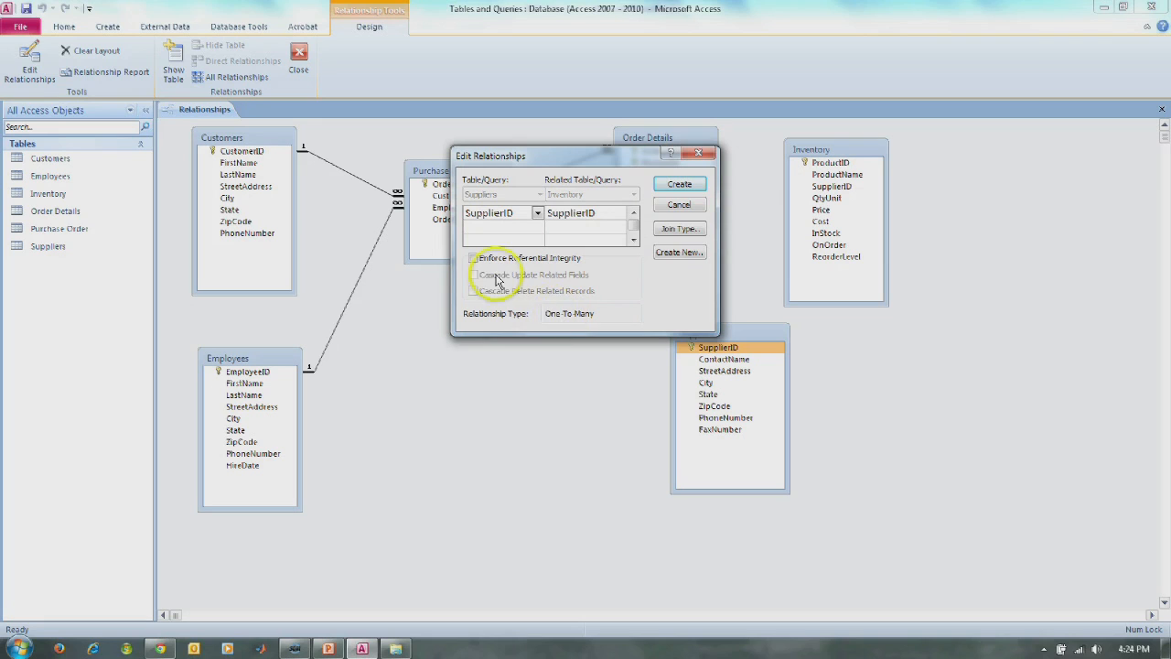
{"action": "left_click", "coordinate": [473, 258]}
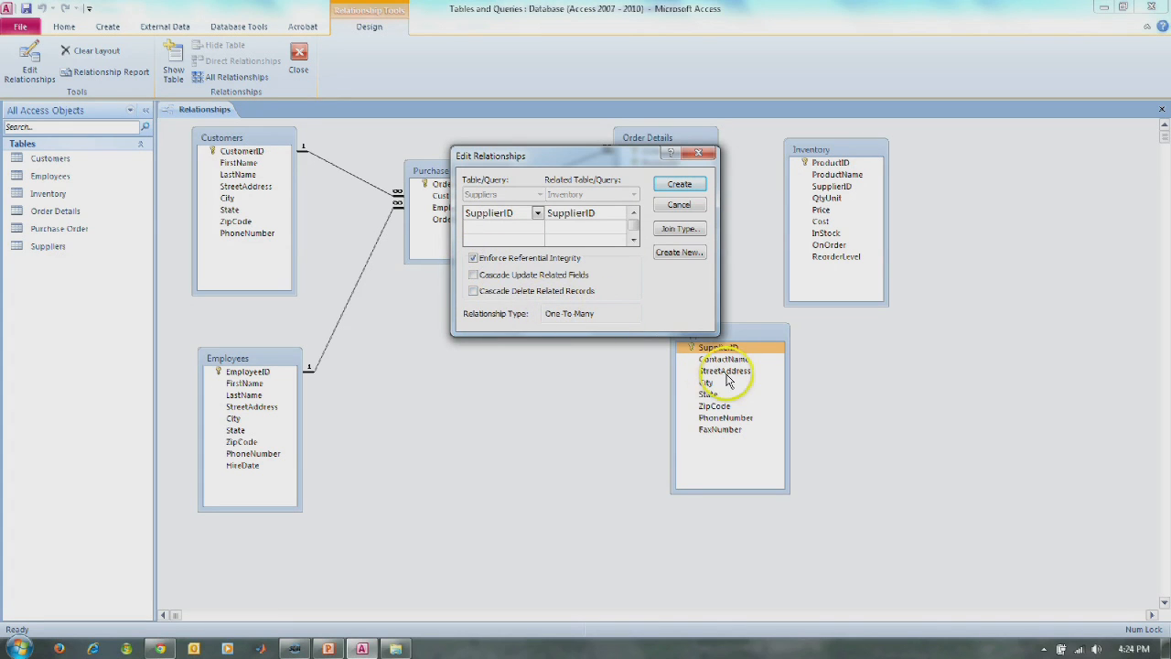
{"action": "left_click", "coordinate": [473, 274]}
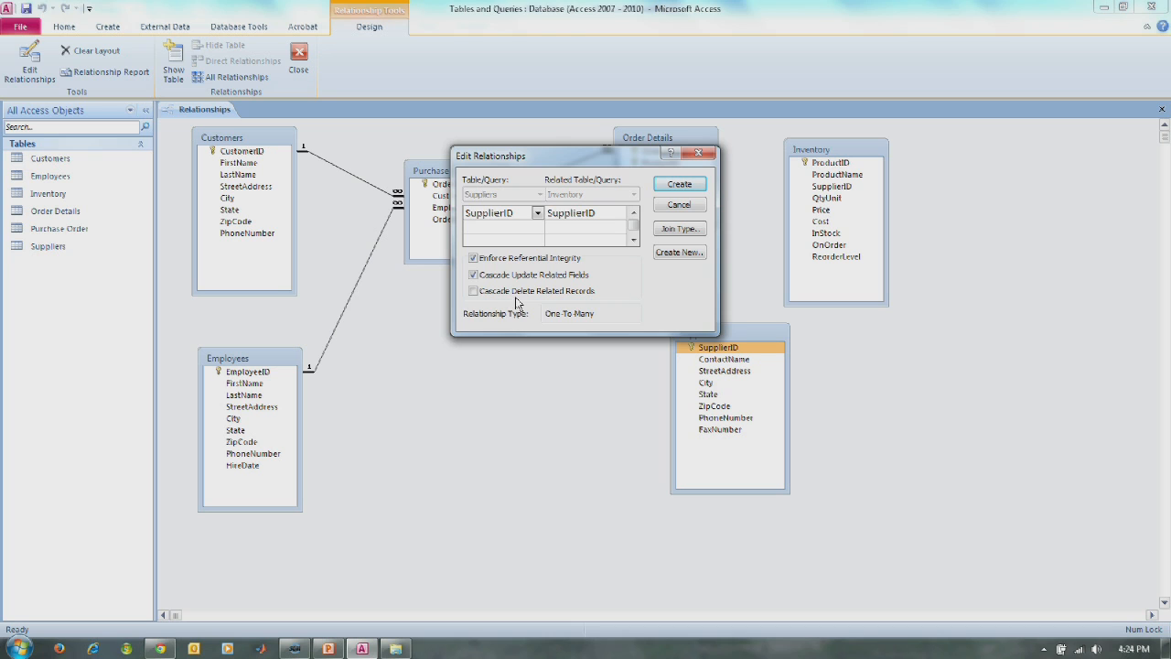
{"action": "left_click", "coordinate": [677, 187]}
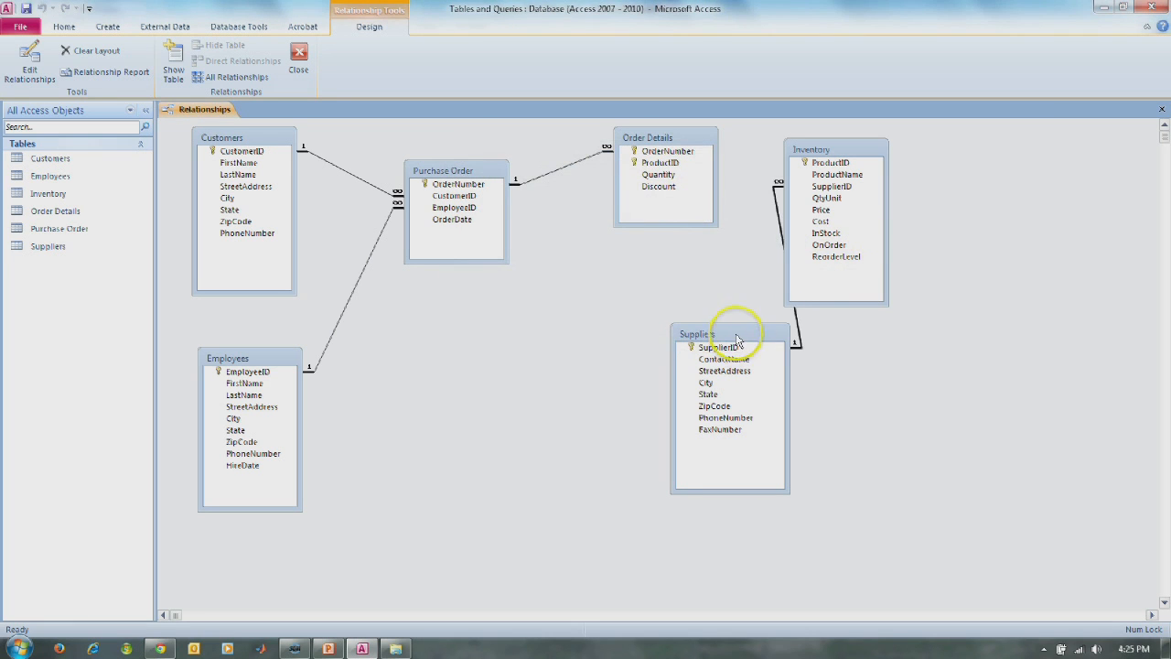
Move Suppliers aside, then join Inventory's ProductID to Order Details with integrity, cascading updates and deletes.
{"action": "left_click_drag", "start_coordinate": [732, 329], "coordinate": [697, 340]}
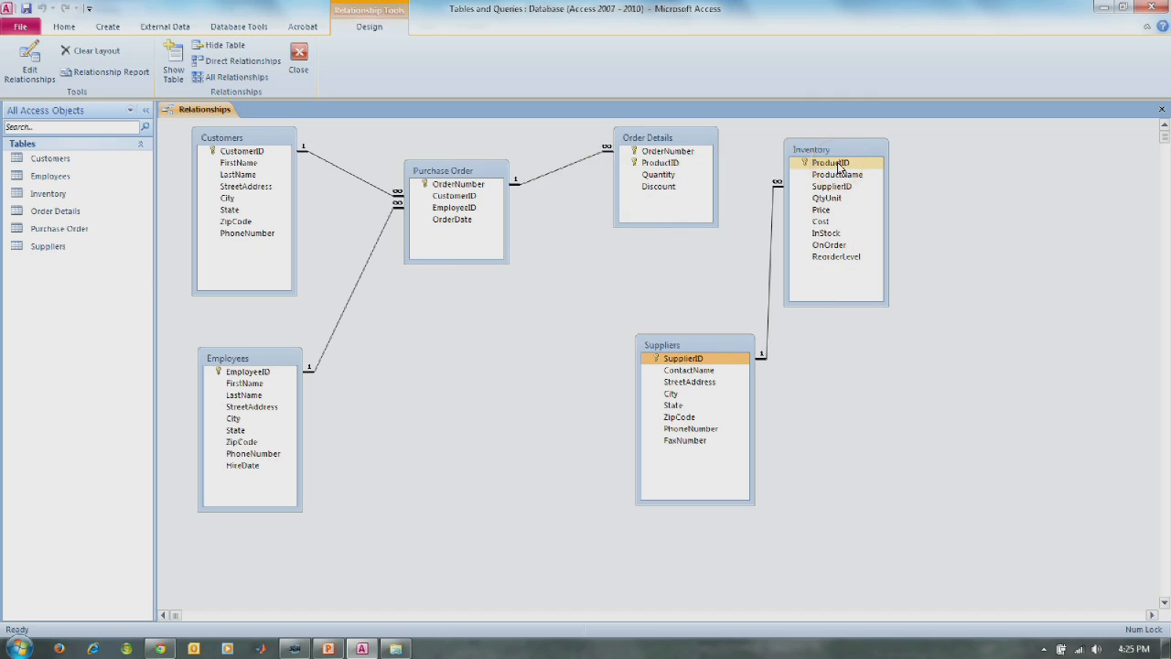
{"action": "left_click_drag", "start_coordinate": [837, 167], "coordinate": [651, 166]}
{"action": "left_click", "coordinate": [473, 259]}
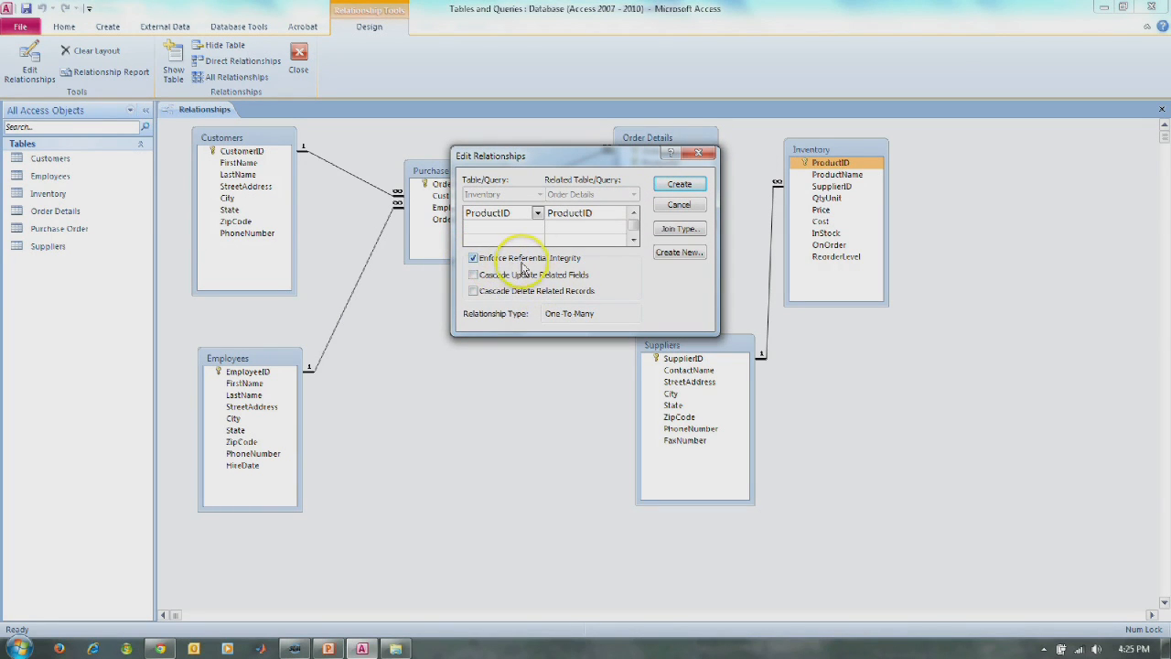
{"action": "left_click", "coordinate": [474, 276]}
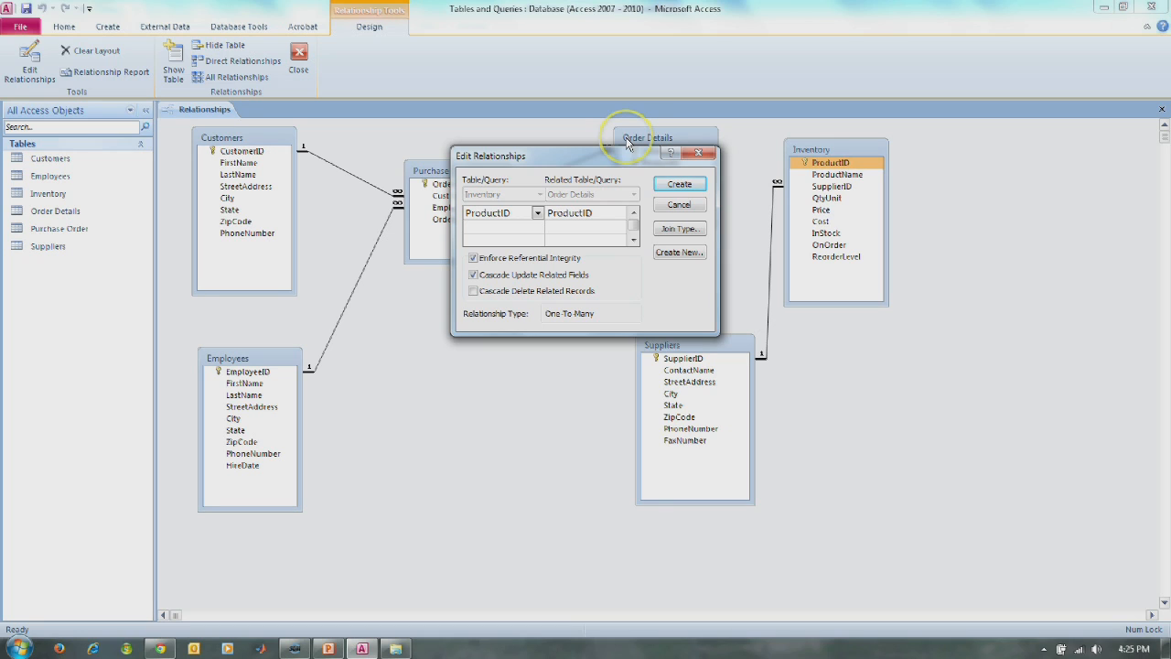
{"action": "left_click", "coordinate": [473, 291]}
{"action": "left_click_drag", "start_coordinate": [607, 154], "coordinate": [513, 319]}
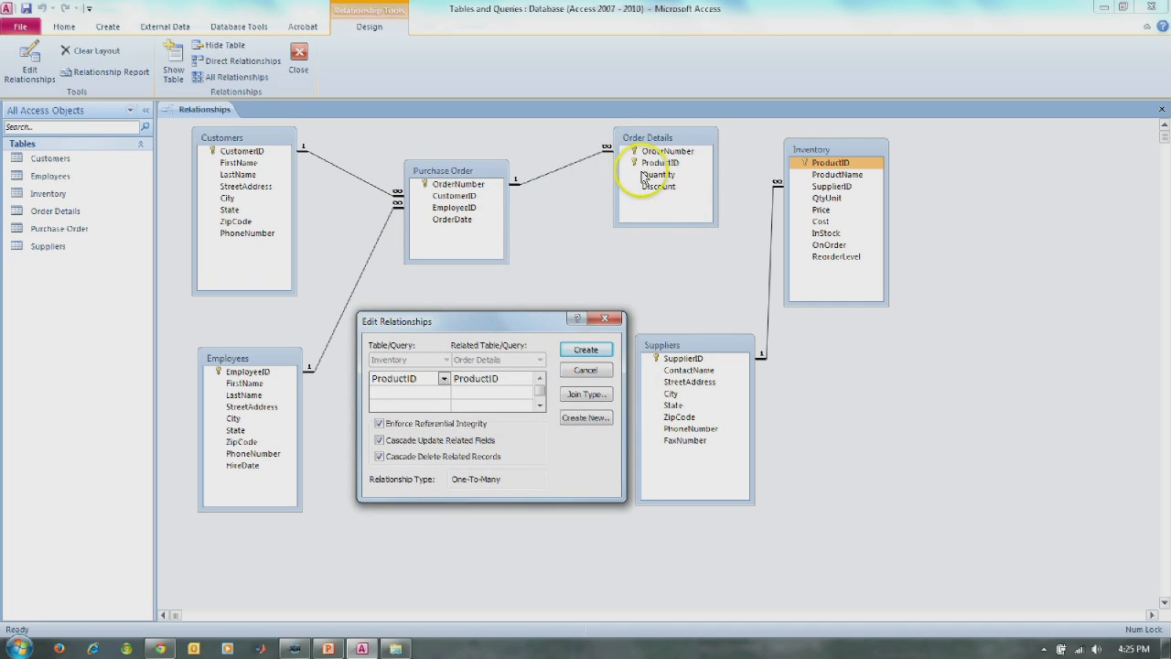
{"action": "left_click", "coordinate": [586, 352]}
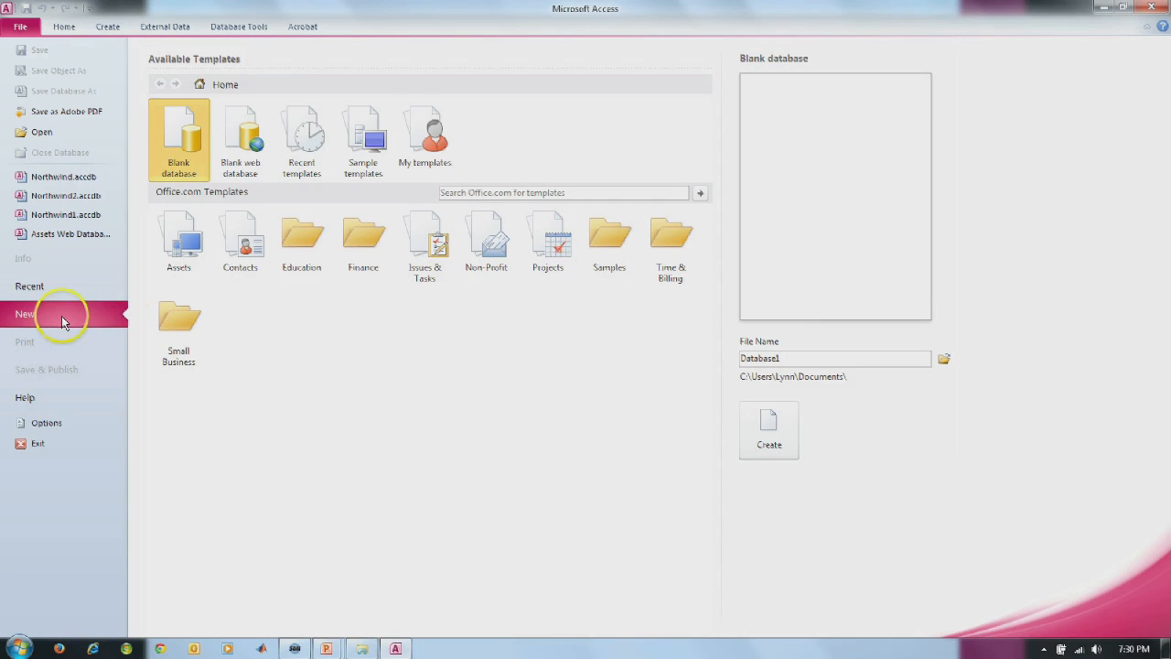
Create a database from the Northwind sample template, keeping the suggested name Northwind3.
{"action": "left_click", "coordinate": [372, 157]}
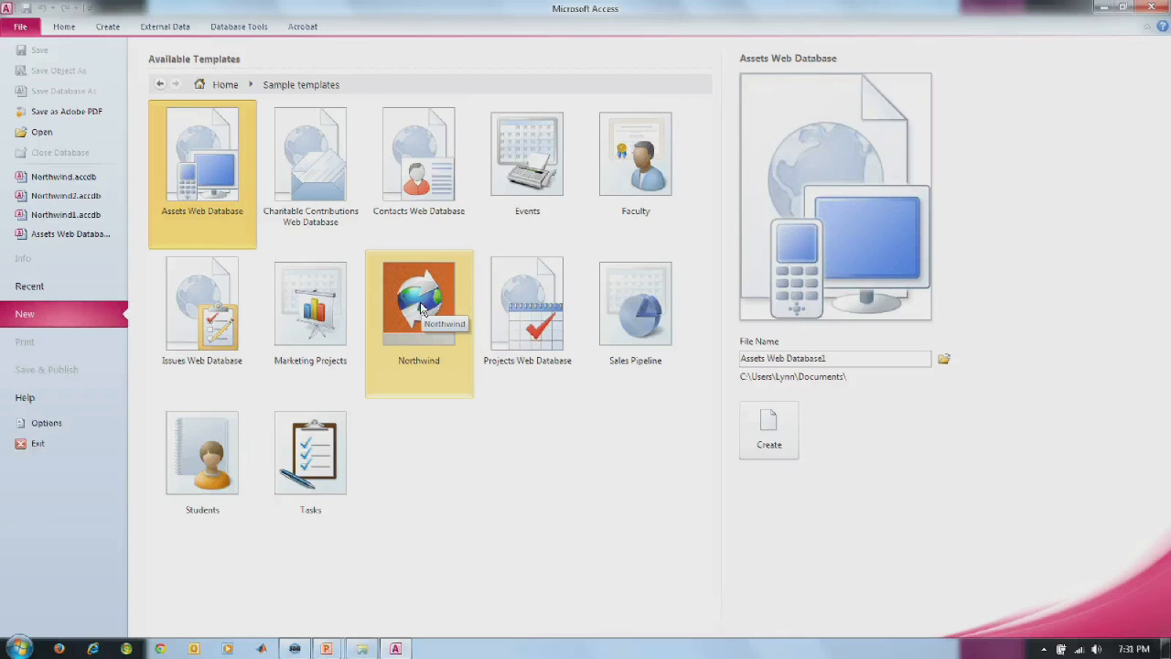
{"action": "left_click", "coordinate": [421, 309]}
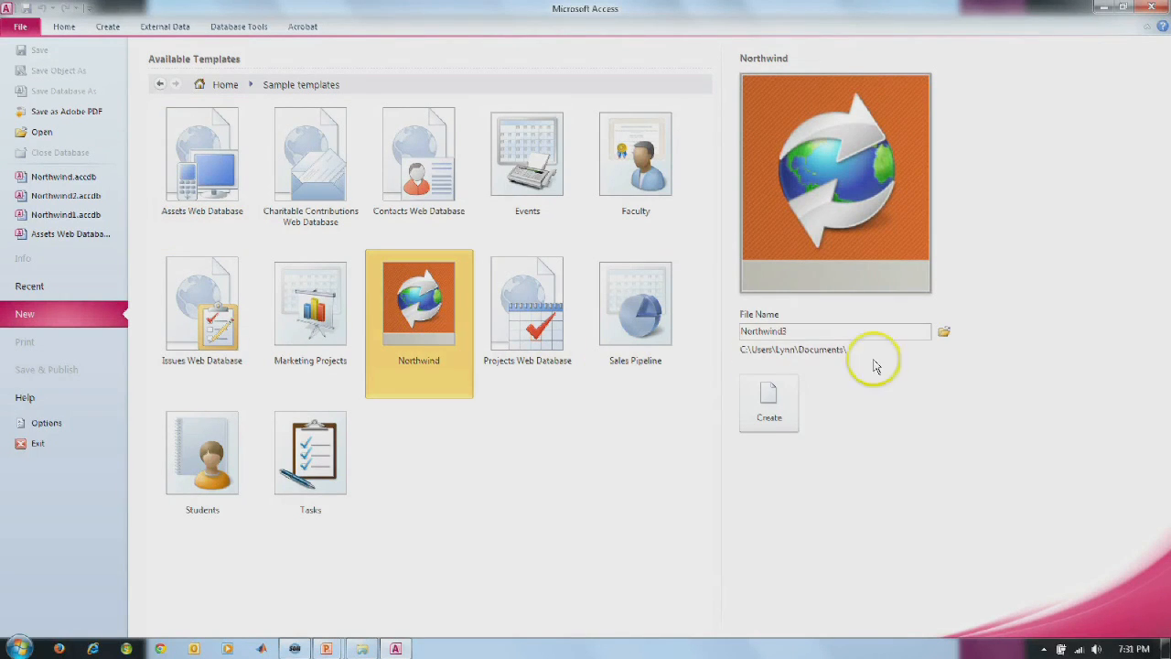
{"action": "double_click", "coordinate": [809, 331]}
{"action": "left_click", "coordinate": [770, 396]}
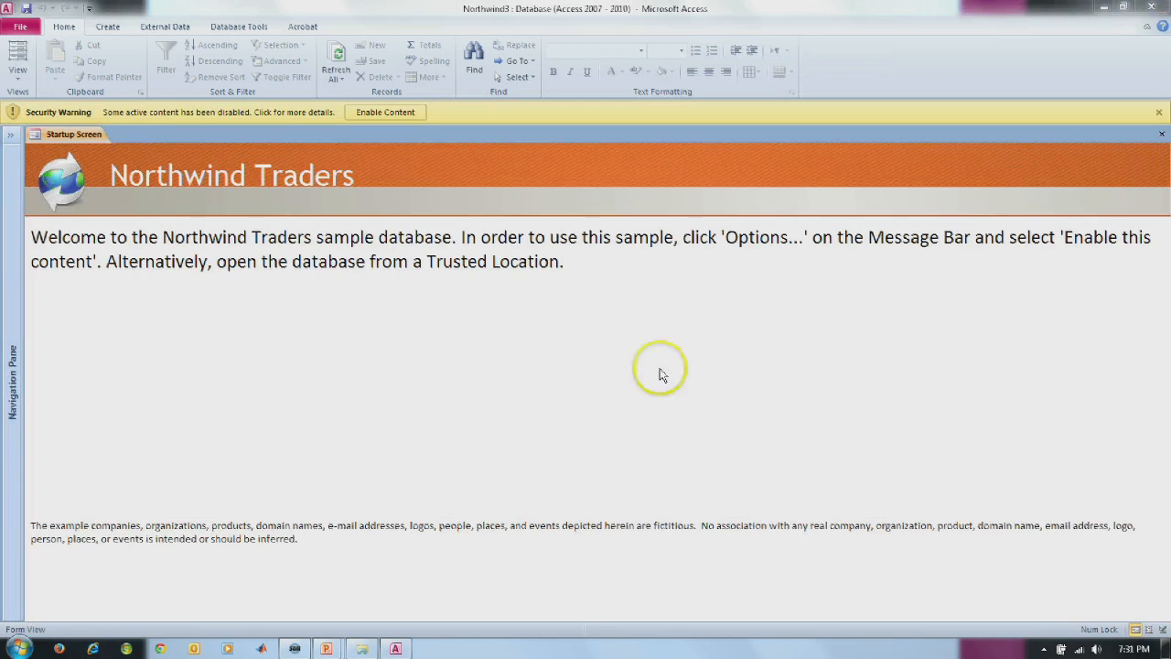
Enable the database content and log in as the first listed employee.
{"action": "left_click", "coordinate": [382, 116]}
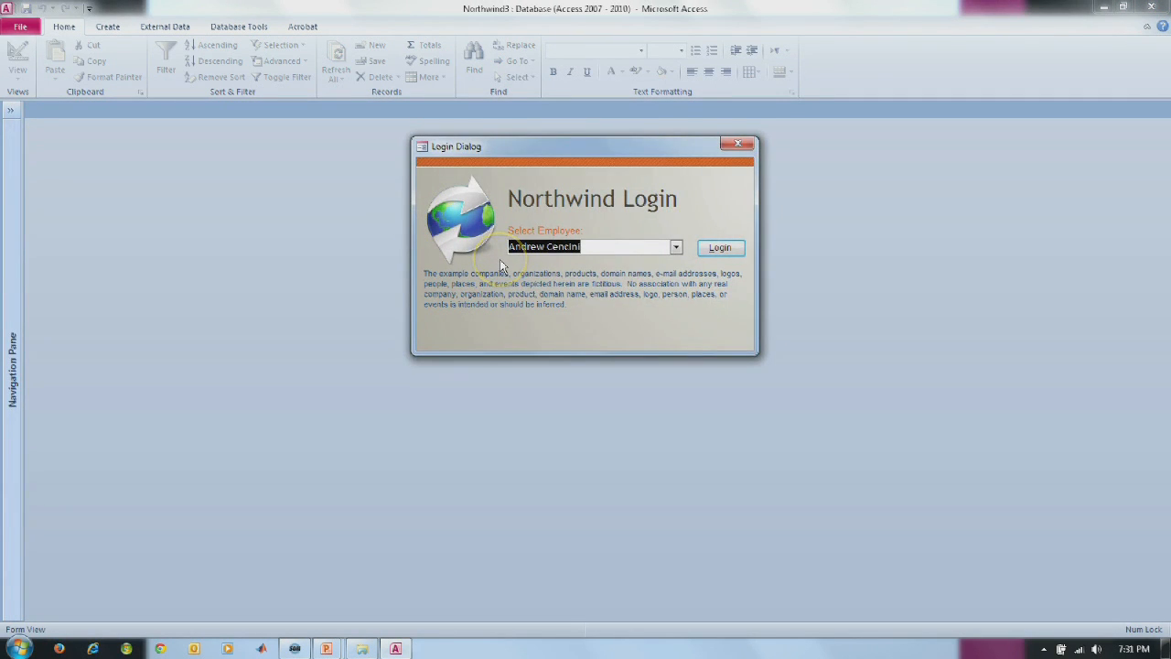
{"action": "left_click", "coordinate": [675, 246]}
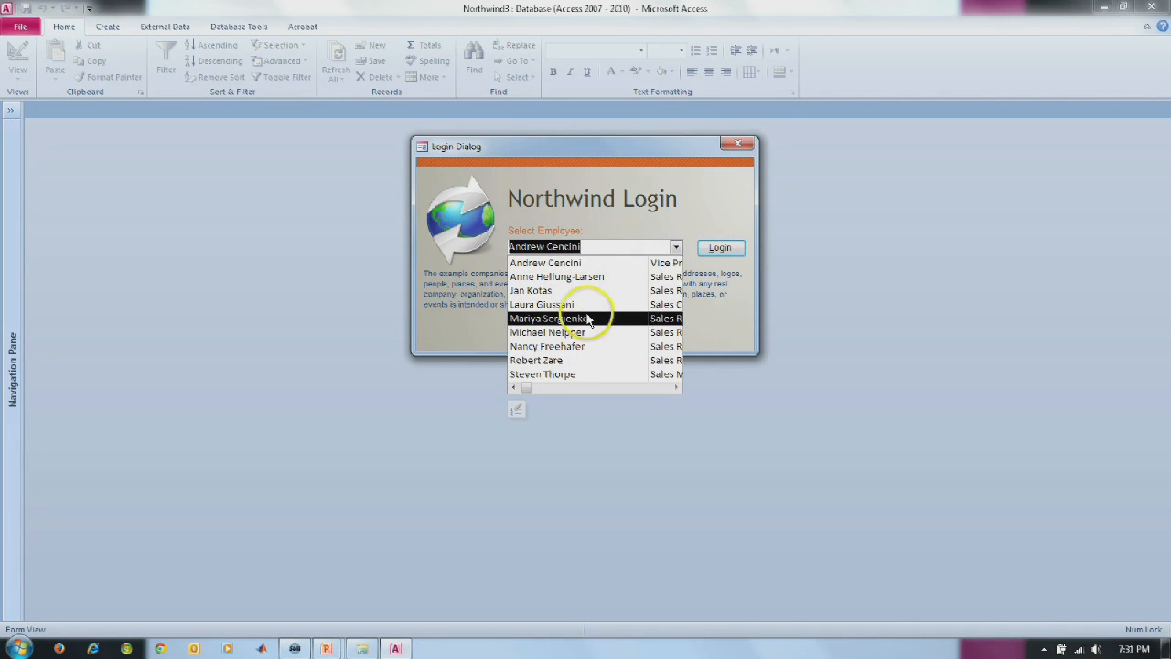
{"action": "left_click", "coordinate": [531, 262]}
{"action": "left_click", "coordinate": [725, 250]}
{"action": "left_click", "coordinate": [722, 250]}
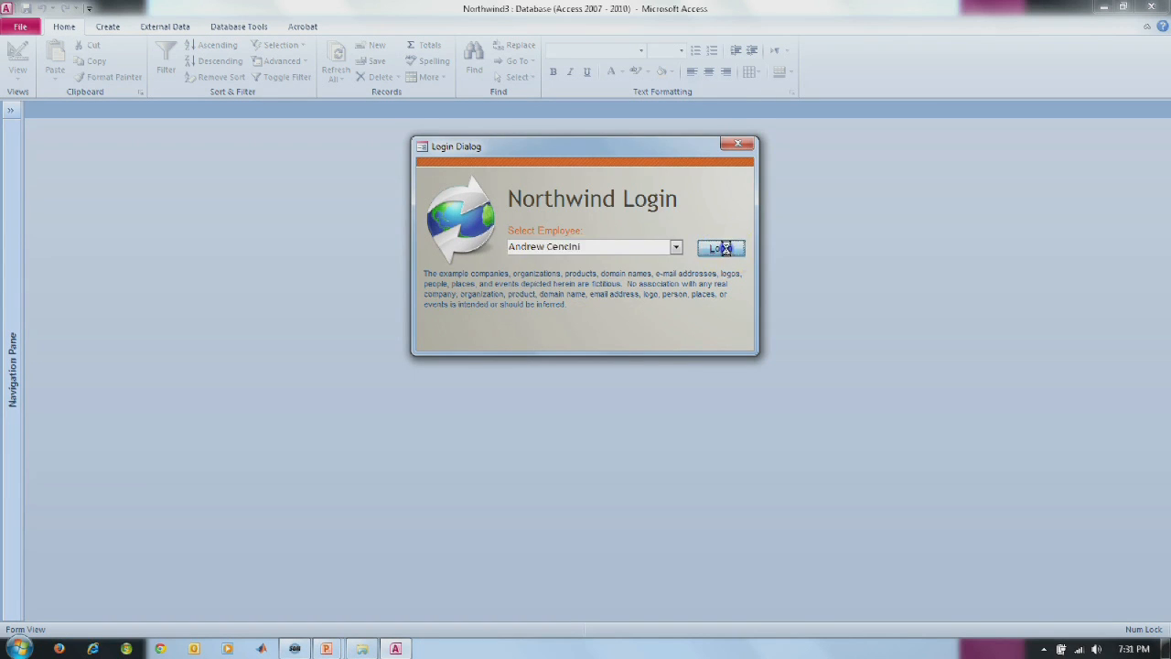
Cancel the backup setup pop-up and close the Northwind Traders Home form.
{"action": "left_click", "coordinate": [690, 357]}
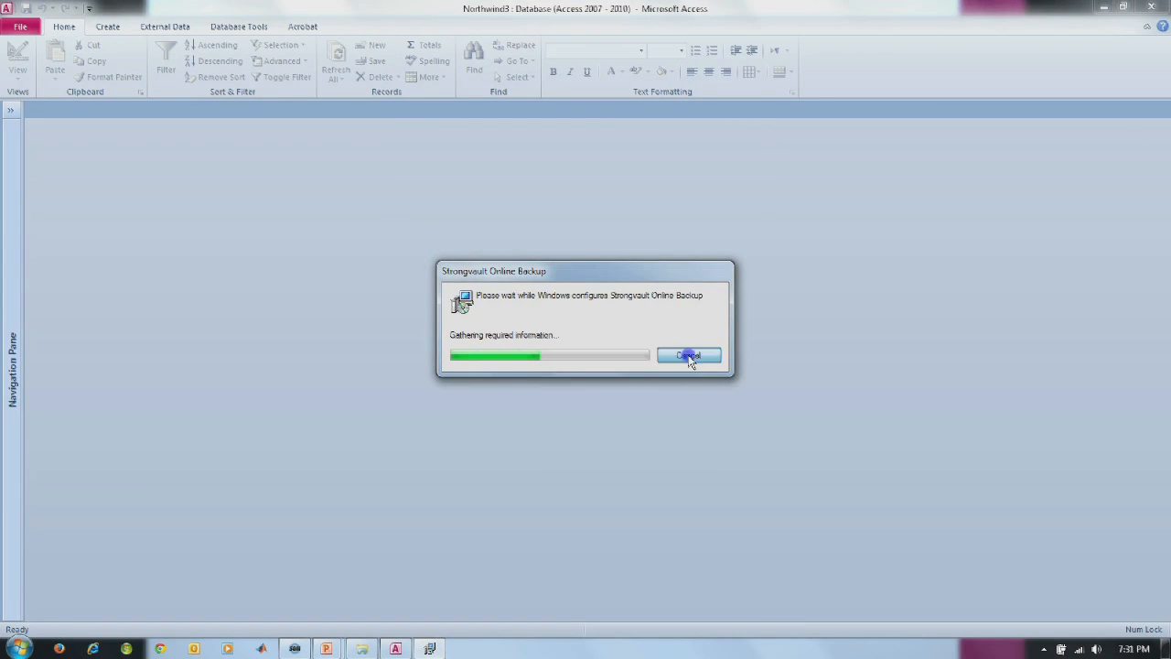
{"action": "left_click", "coordinate": [690, 356]}
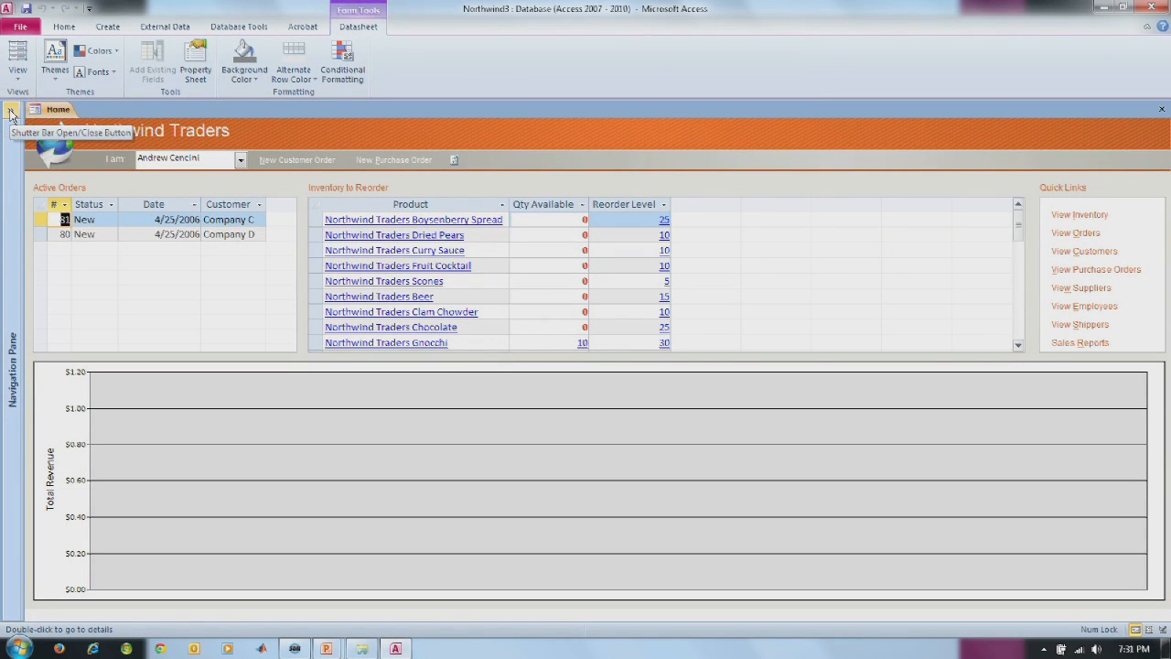
{"action": "left_click", "coordinate": [49, 118]}
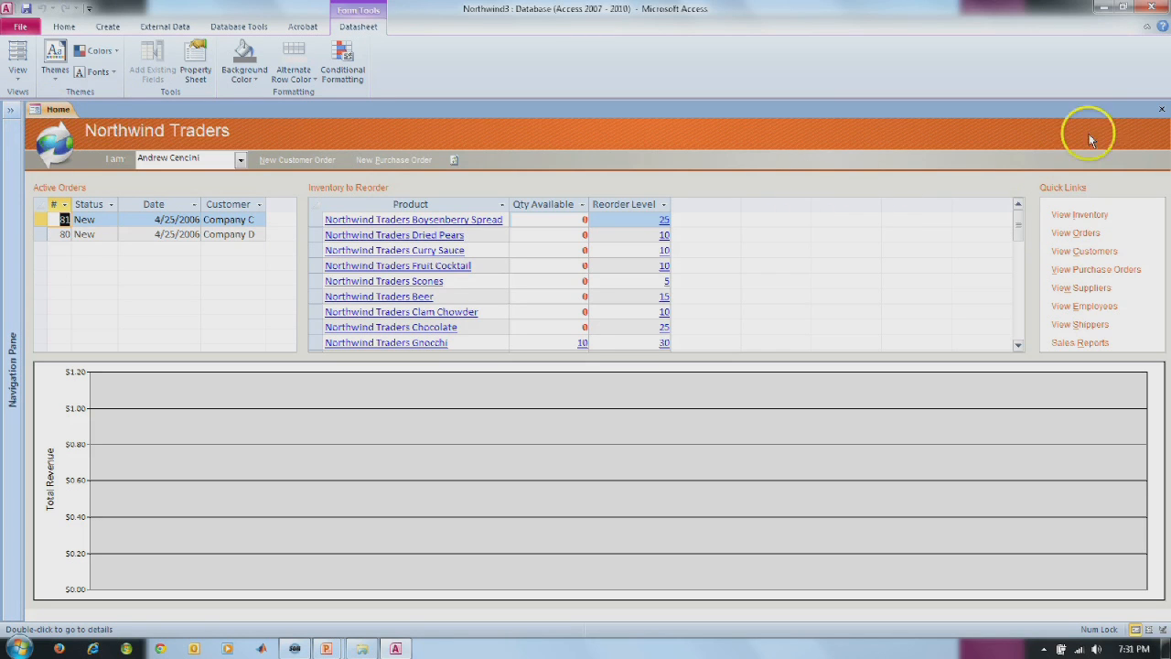
{"action": "left_click", "coordinate": [1162, 111]}
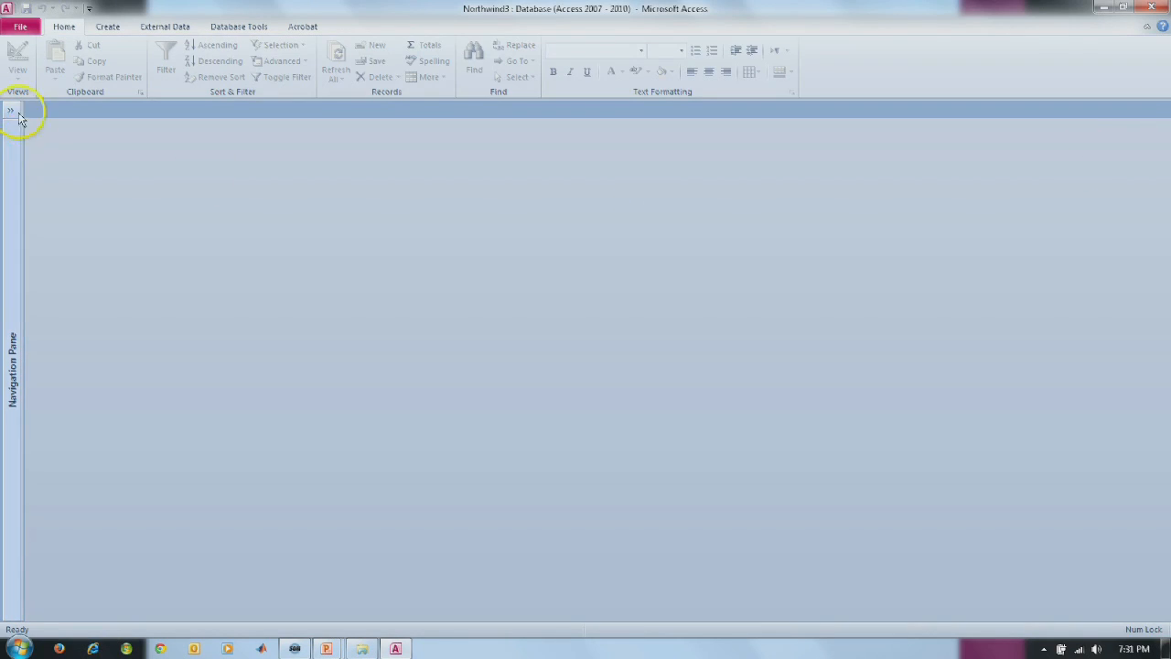
Group the navigation pane by object type and open the Customers table.
{"action": "left_click", "coordinate": [11, 110]}
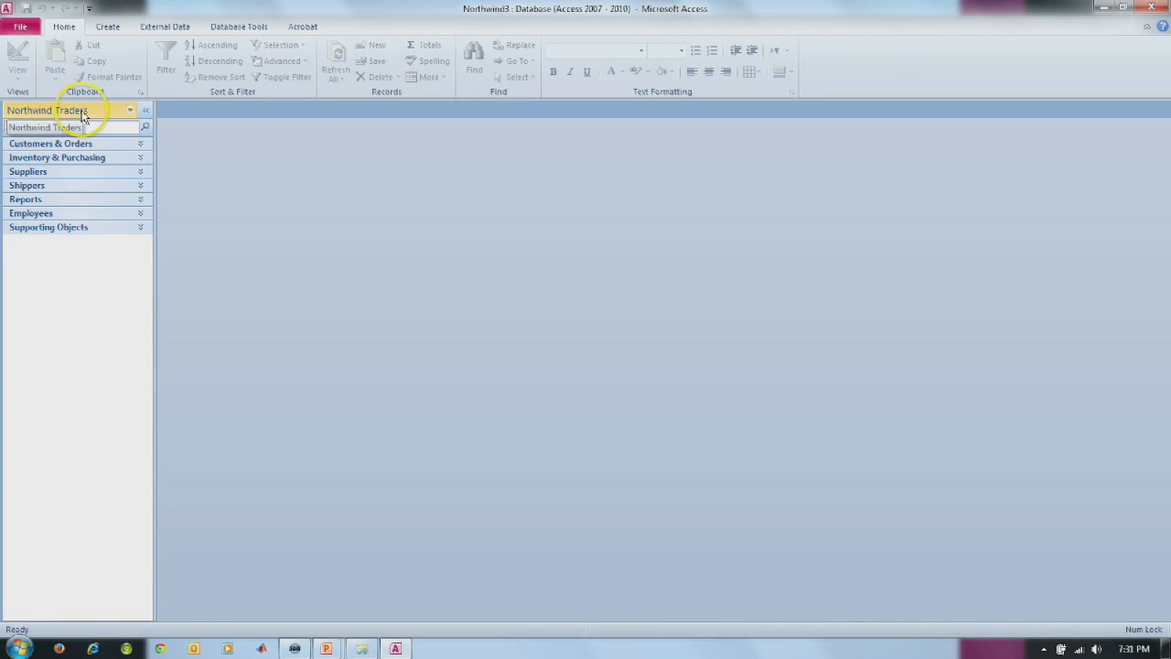
{"action": "left_click", "coordinate": [130, 110]}
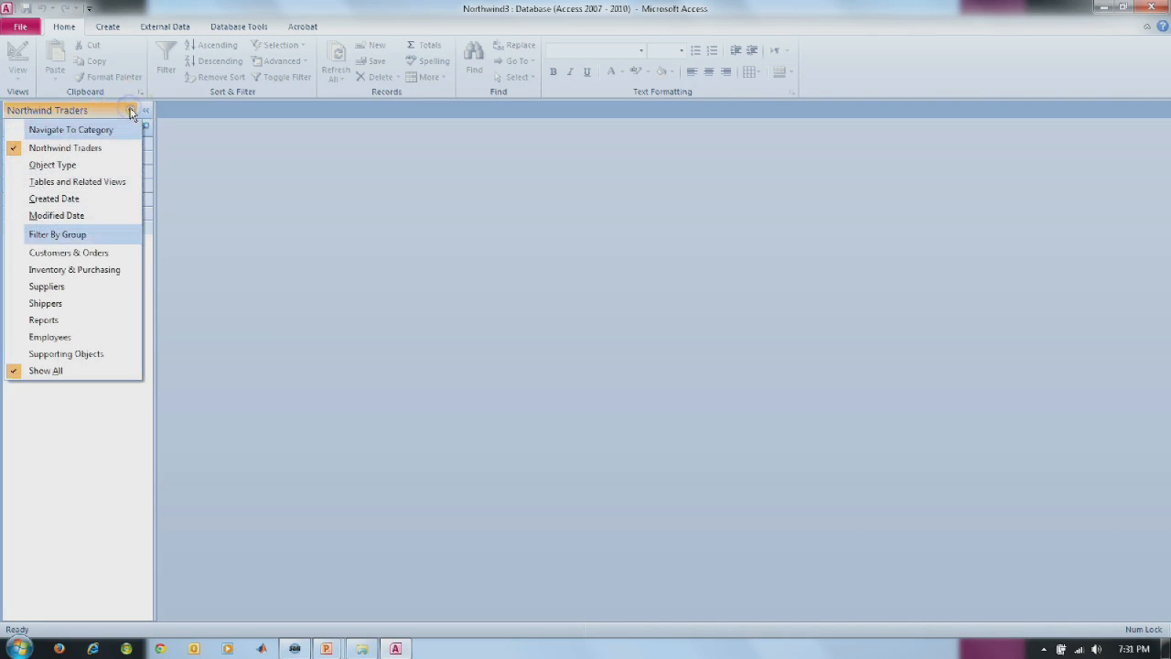
{"action": "left_click", "coordinate": [66, 172]}
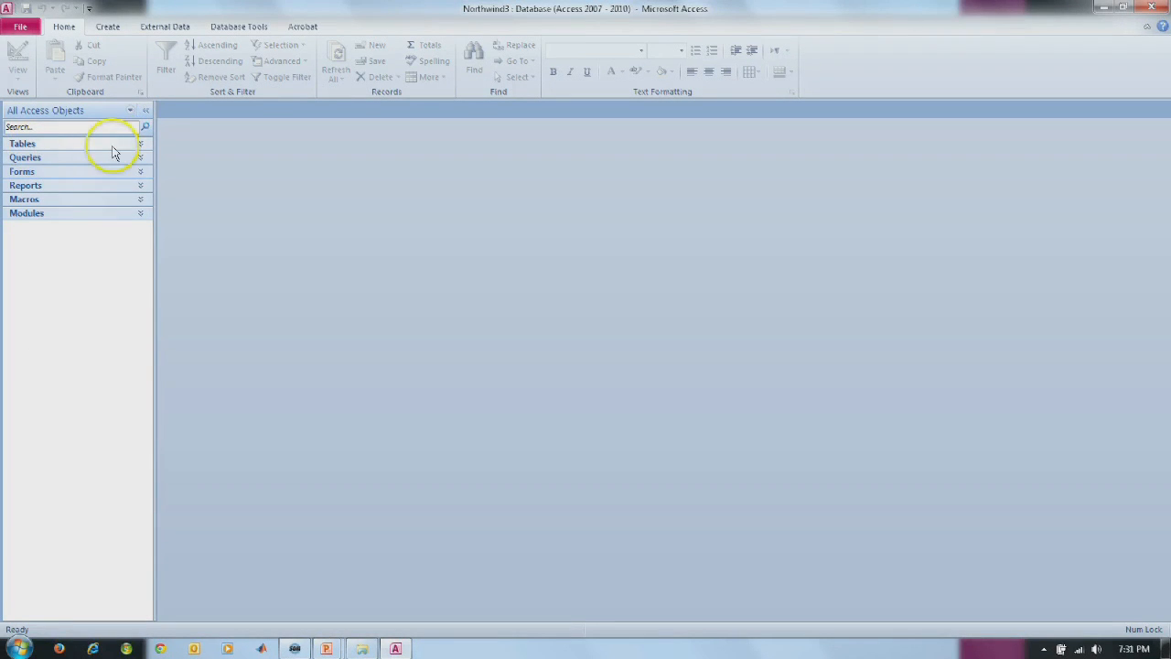
{"action": "left_click", "coordinate": [142, 145]}
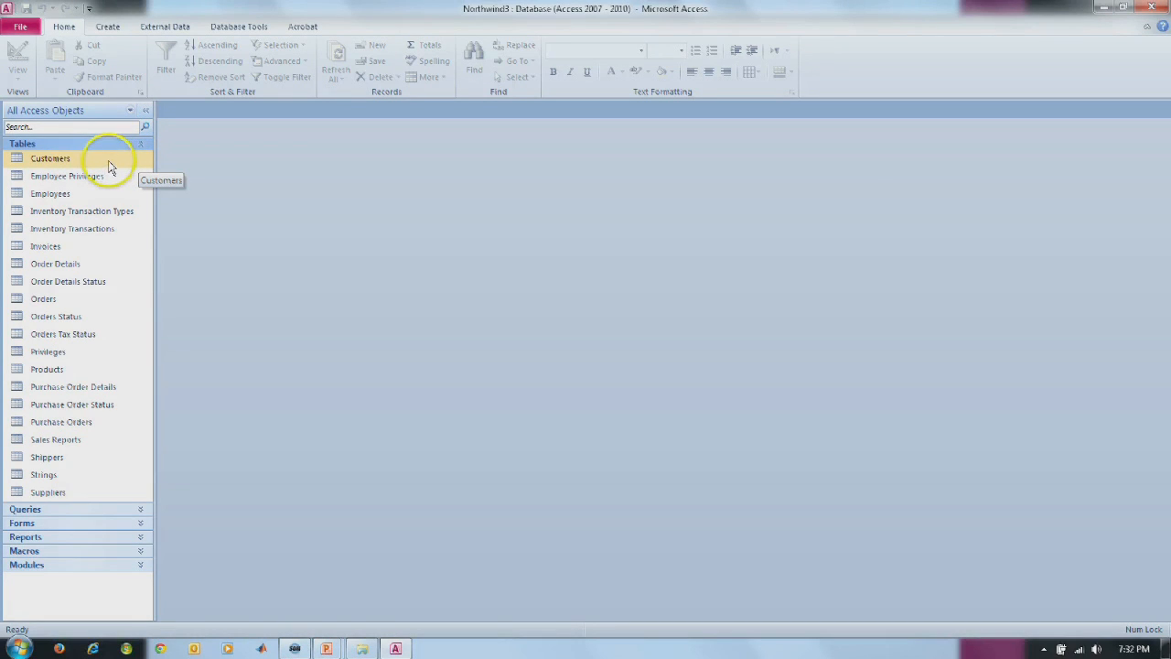
{"action": "double_click", "coordinate": [50, 163]}
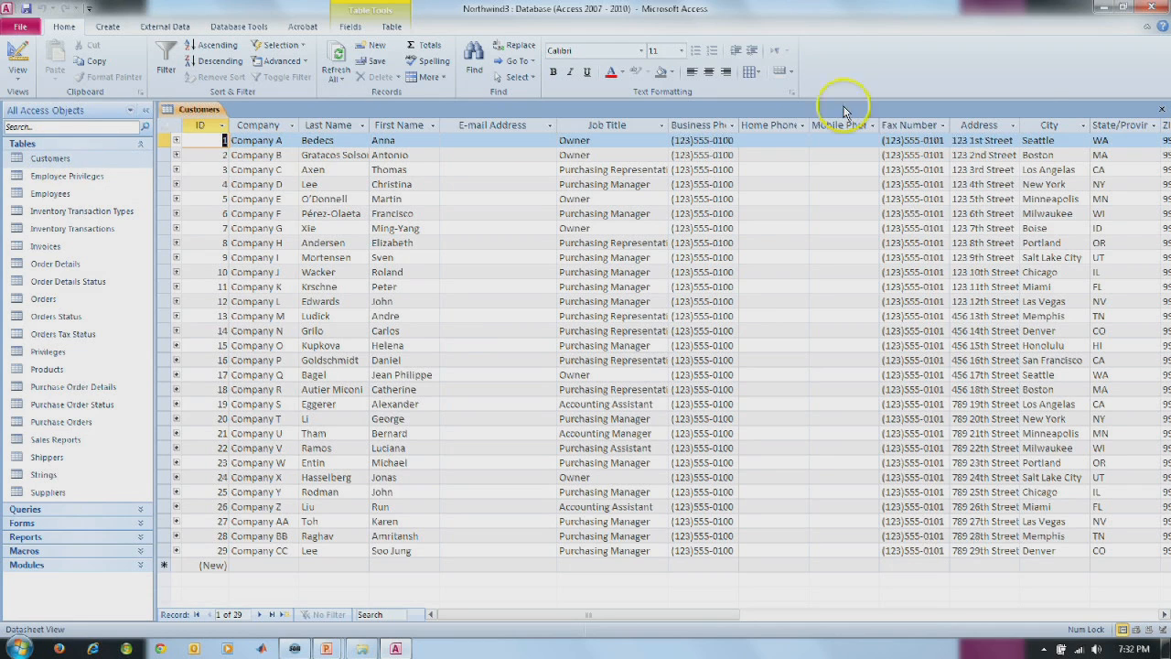
Close the Customers table and launch the Simple Query Wizard.
{"action": "left_click", "coordinate": [1159, 109]}
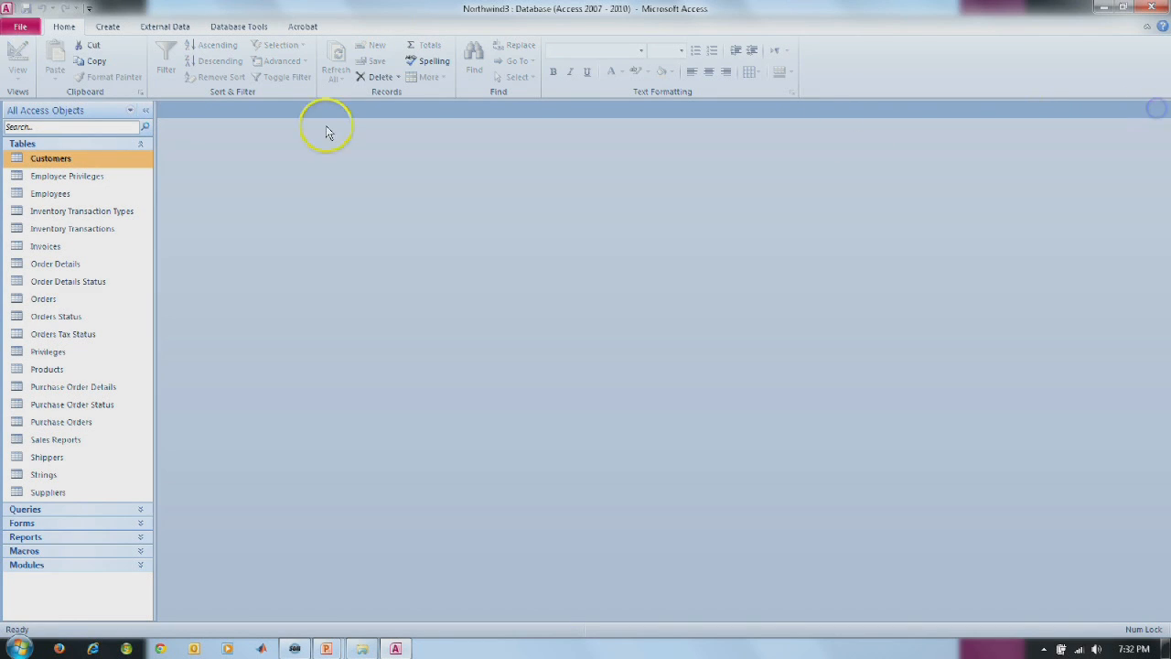
{"action": "left_click", "coordinate": [107, 27]}
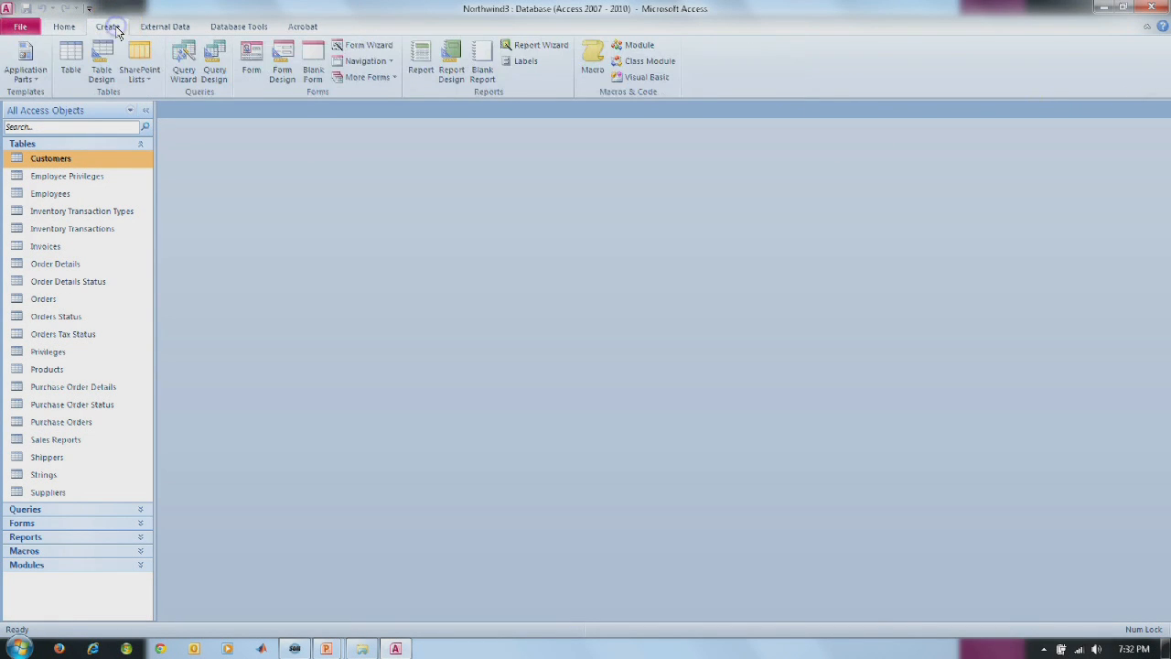
{"action": "left_click", "coordinate": [182, 75]}
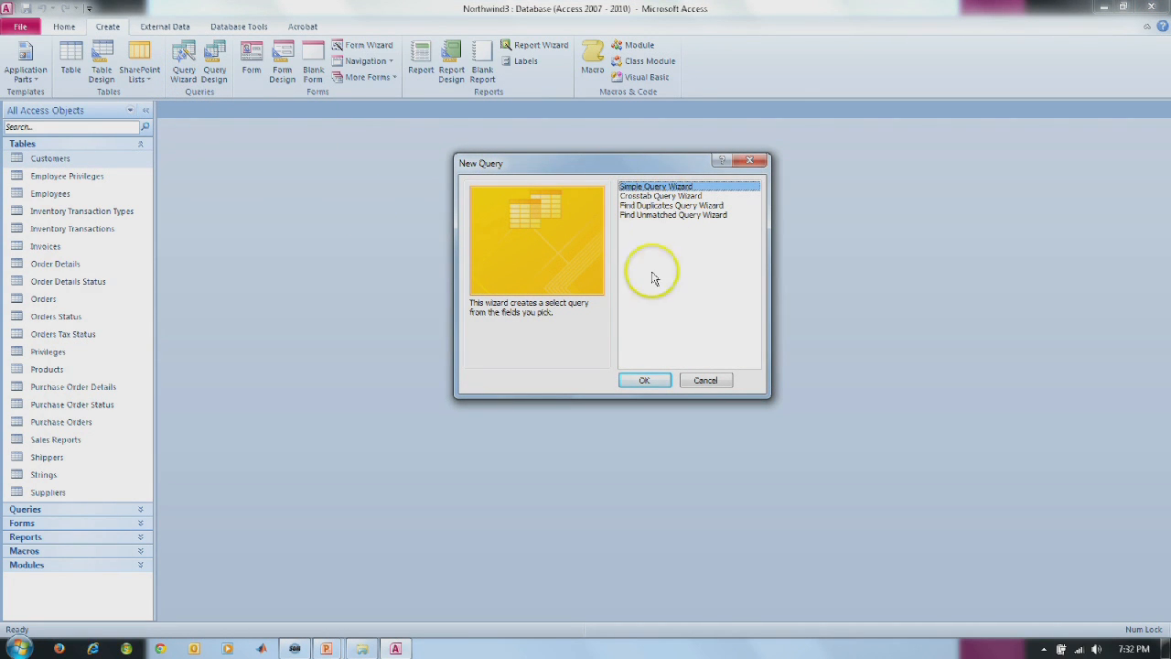
{"action": "left_click", "coordinate": [645, 382]}
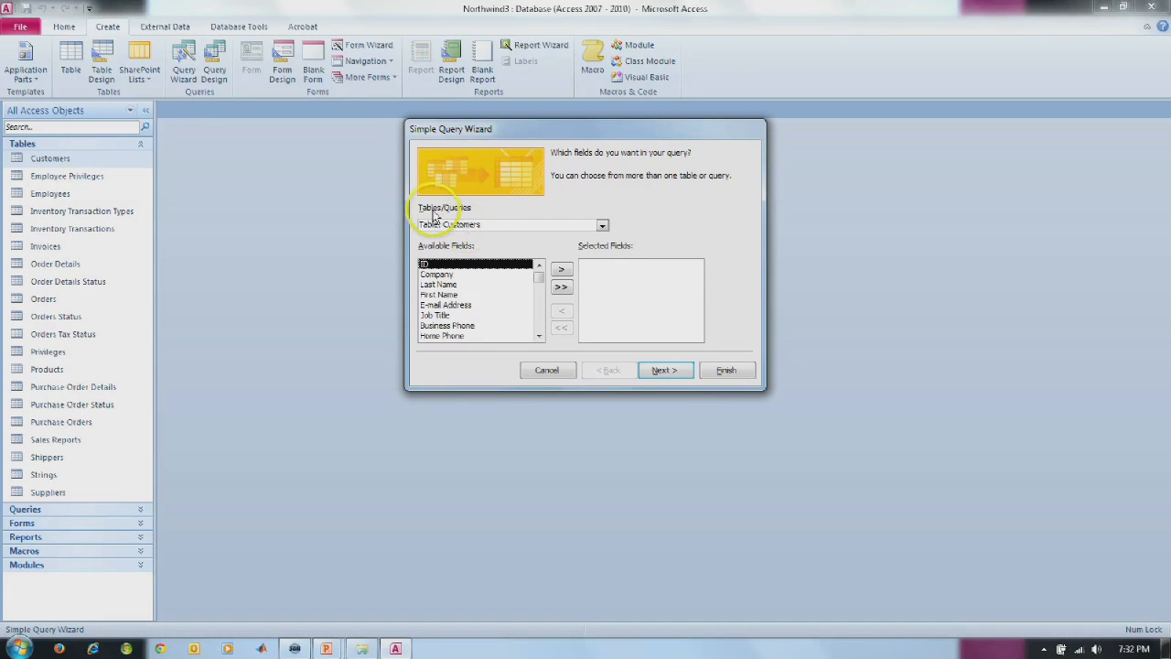
Add the First Name and Last Name fields and finish the wizard as Customers Query.
{"action": "left_click", "coordinate": [437, 294]}
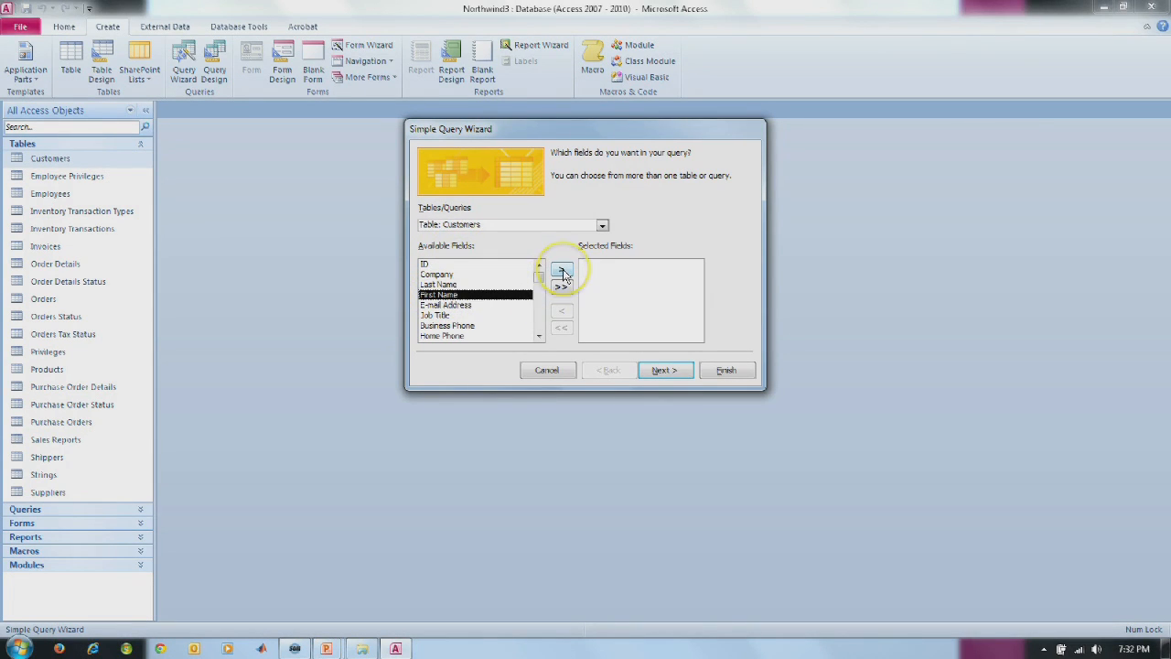
{"action": "left_click", "coordinate": [562, 271]}
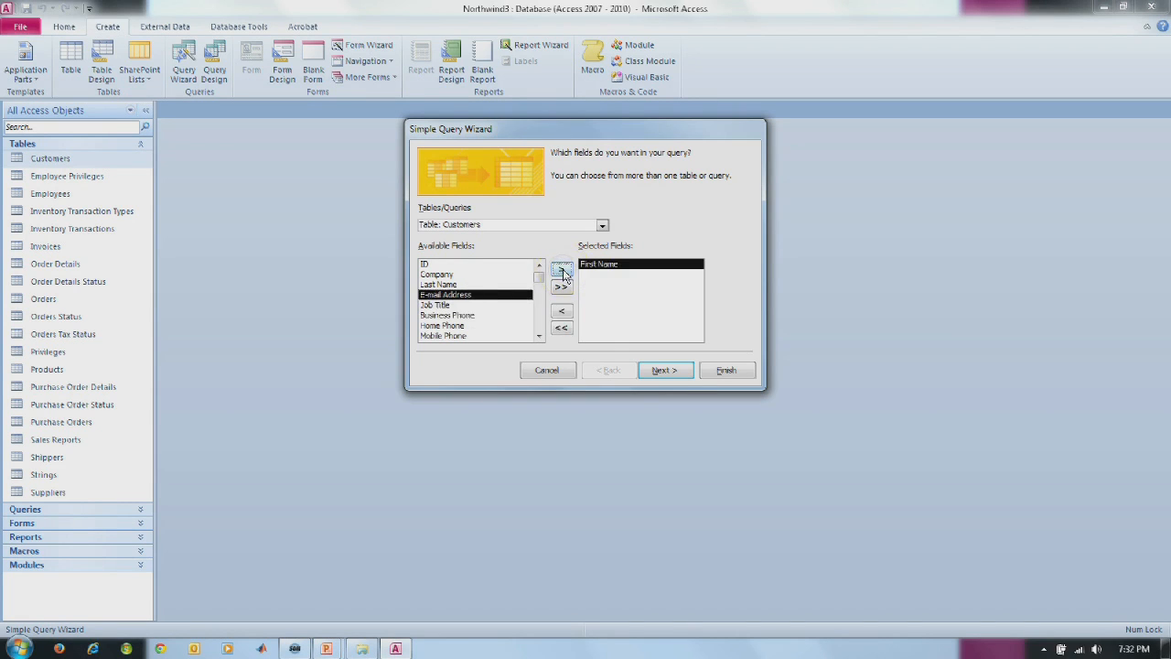
{"action": "left_click", "coordinate": [432, 284]}
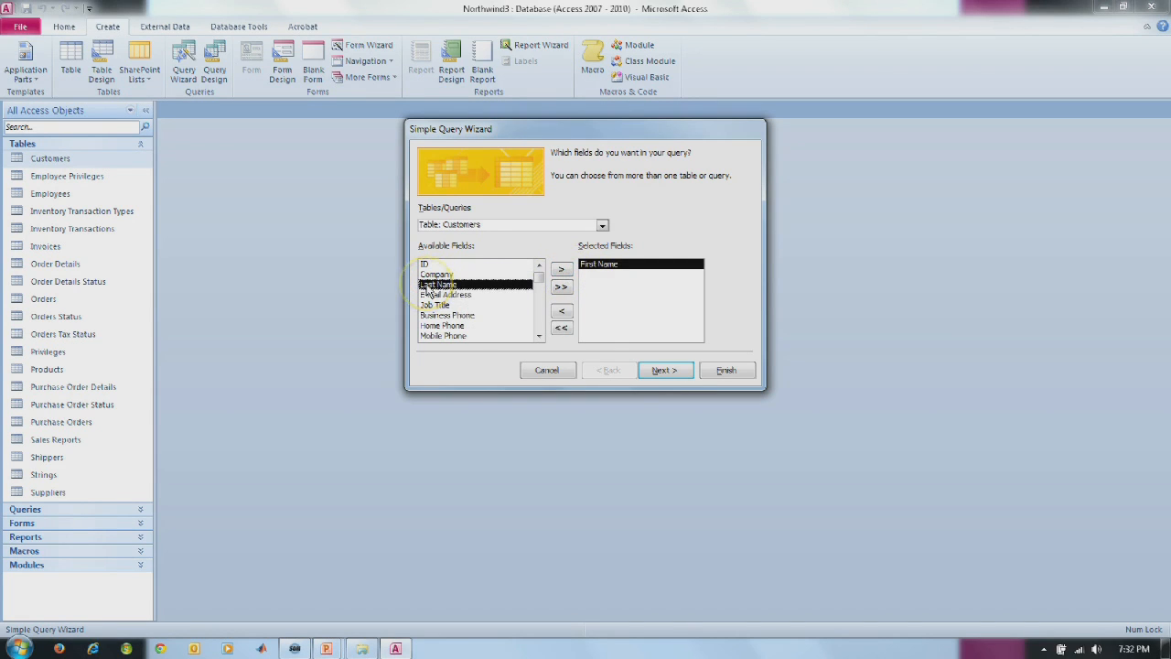
{"action": "double_click", "coordinate": [430, 285]}
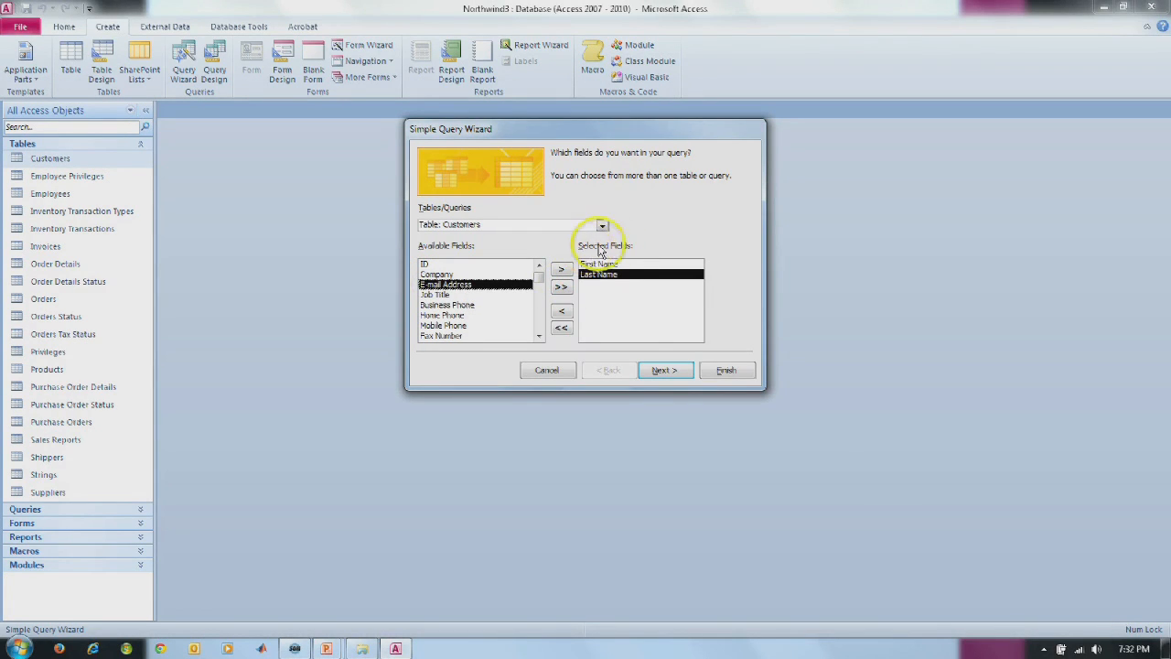
{"action": "left_click", "coordinate": [561, 314]}
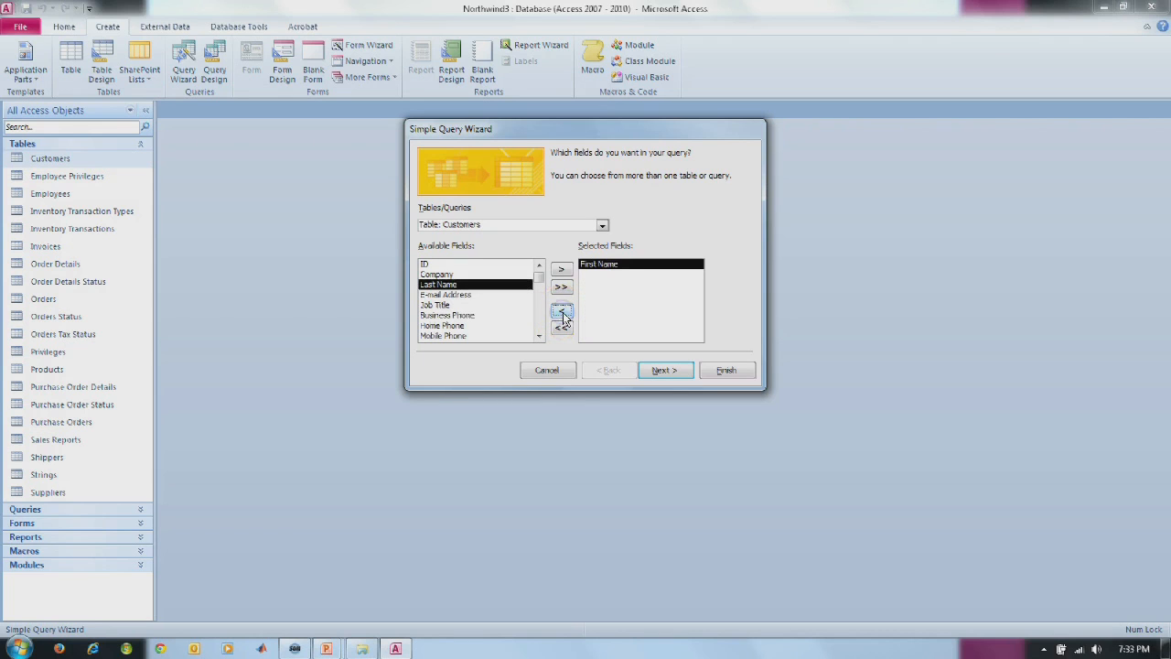
{"action": "left_click", "coordinate": [562, 313]}
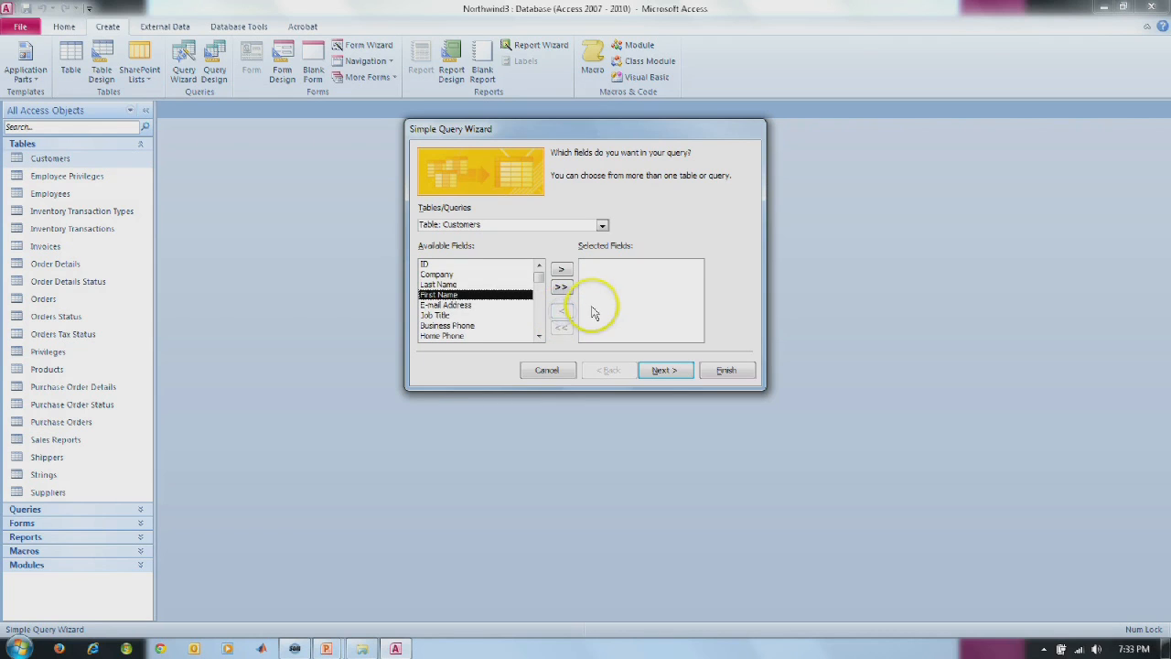
{"action": "double_click", "coordinate": [443, 296]}
{"action": "double_click", "coordinate": [439, 285]}
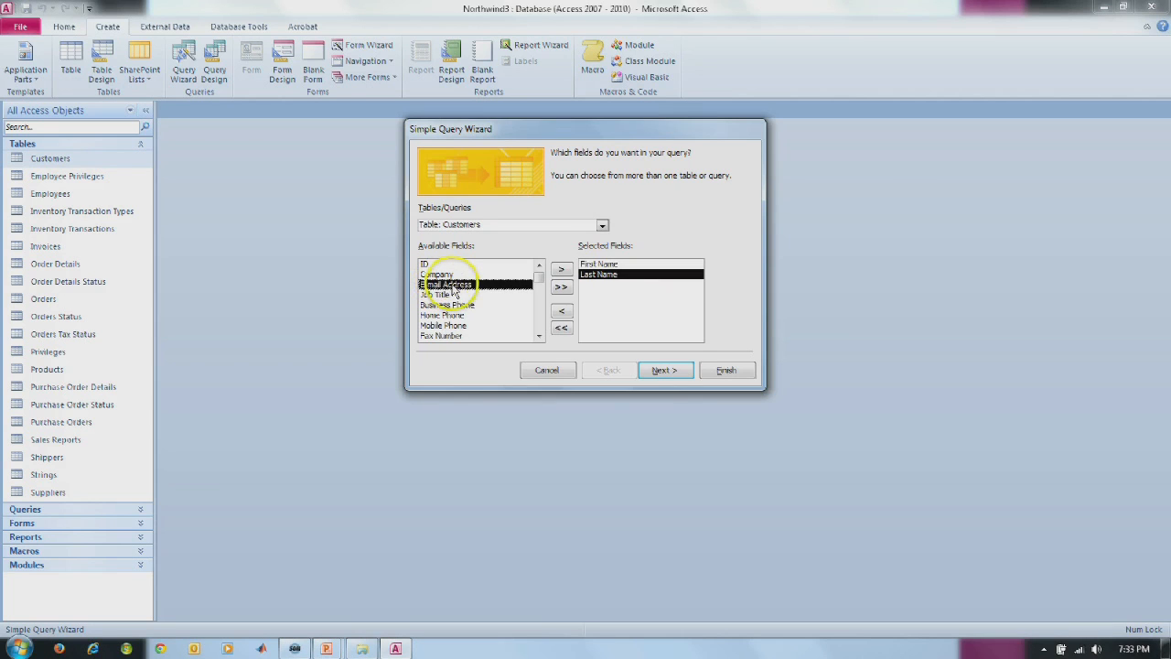
{"action": "left_click", "coordinate": [666, 371]}
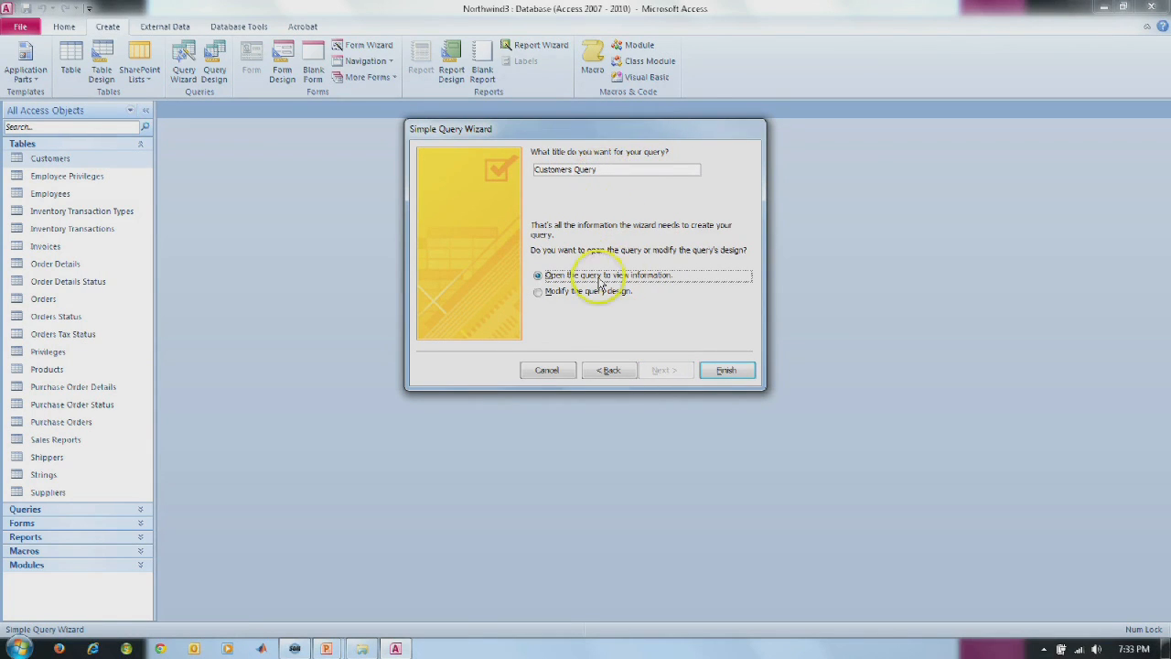
{"action": "left_click", "coordinate": [725, 371]}
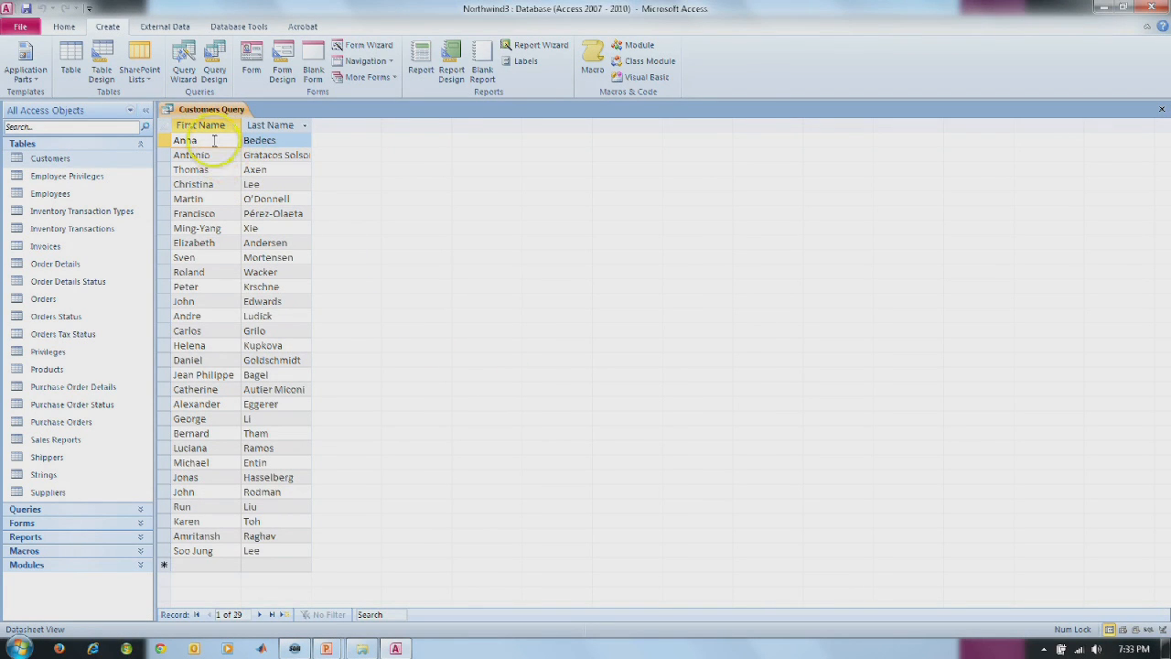
Sort Customers Query by Last Name A to Z, then close it.
{"action": "left_click", "coordinate": [305, 126]}
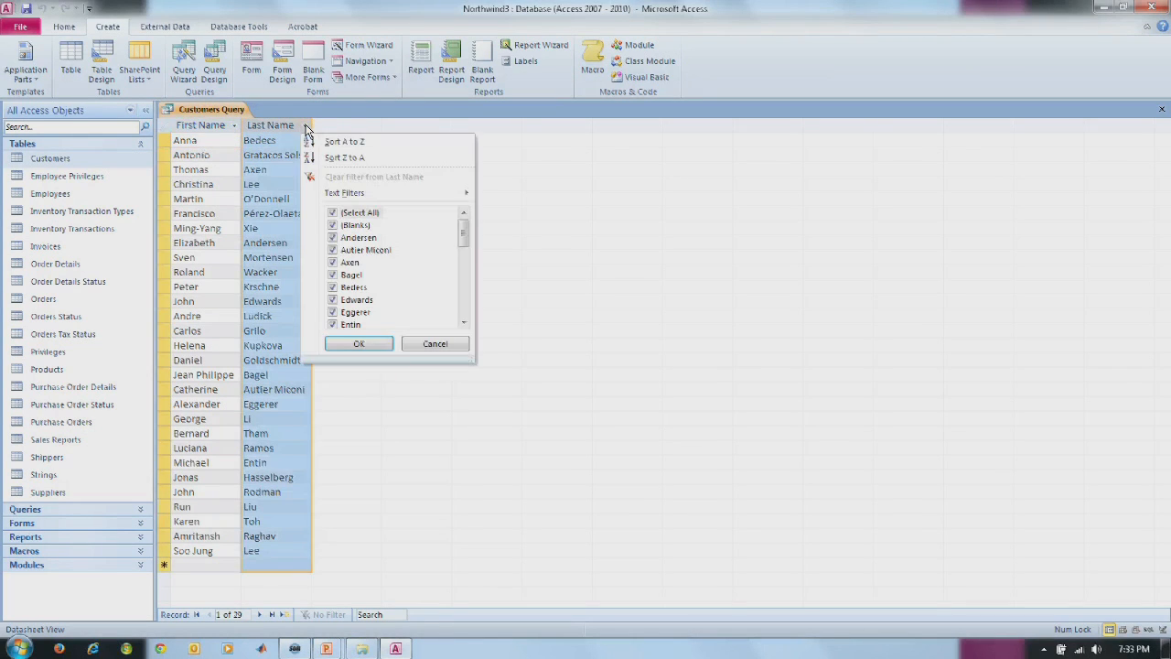
{"action": "left_click", "coordinate": [336, 143]}
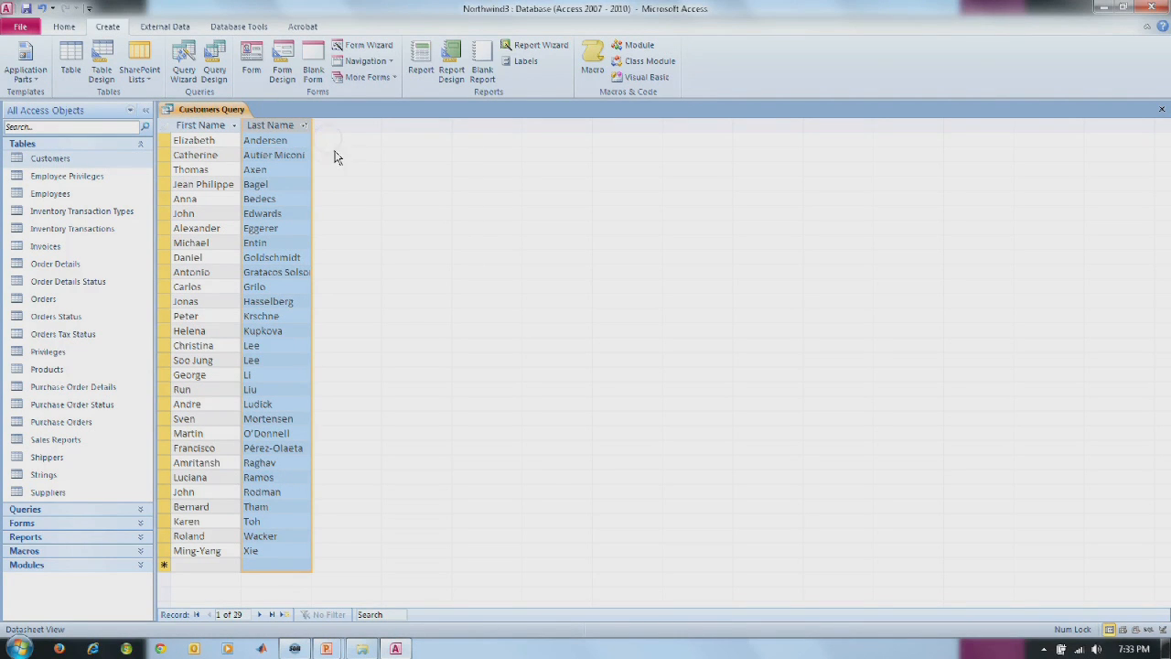
{"action": "left_click", "coordinate": [265, 170]}
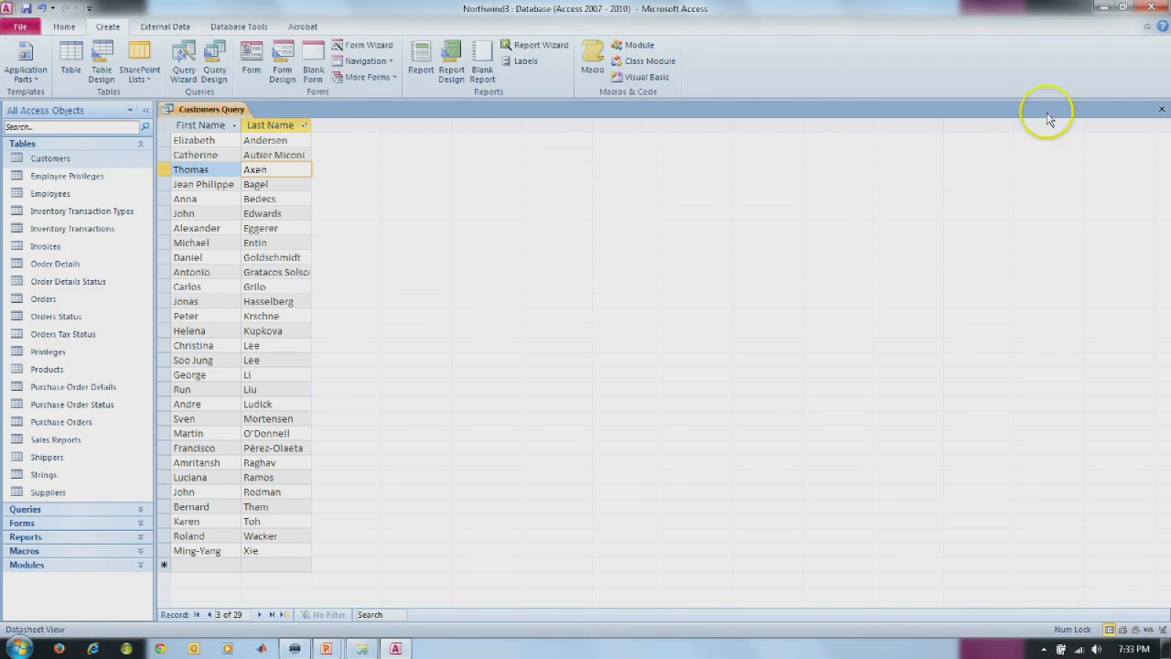
{"action": "left_click", "coordinate": [1162, 110]}
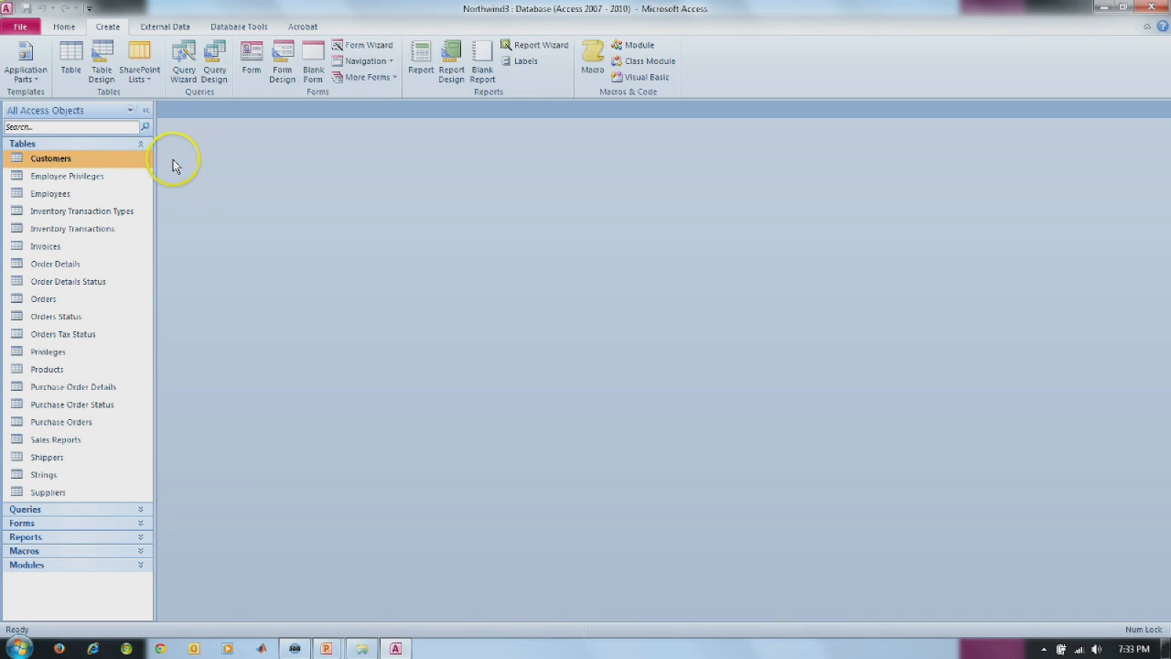
Start a simple query with First Name and Last Name from Customers.
{"action": "left_click", "coordinate": [180, 75]}
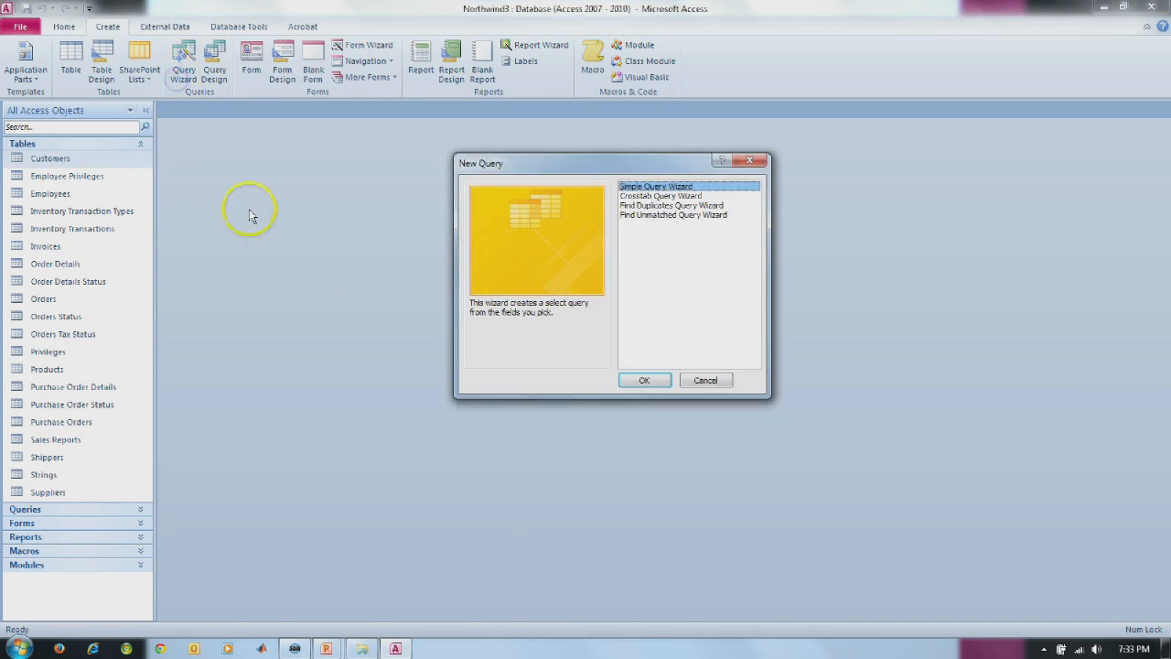
{"action": "left_click", "coordinate": [644, 379]}
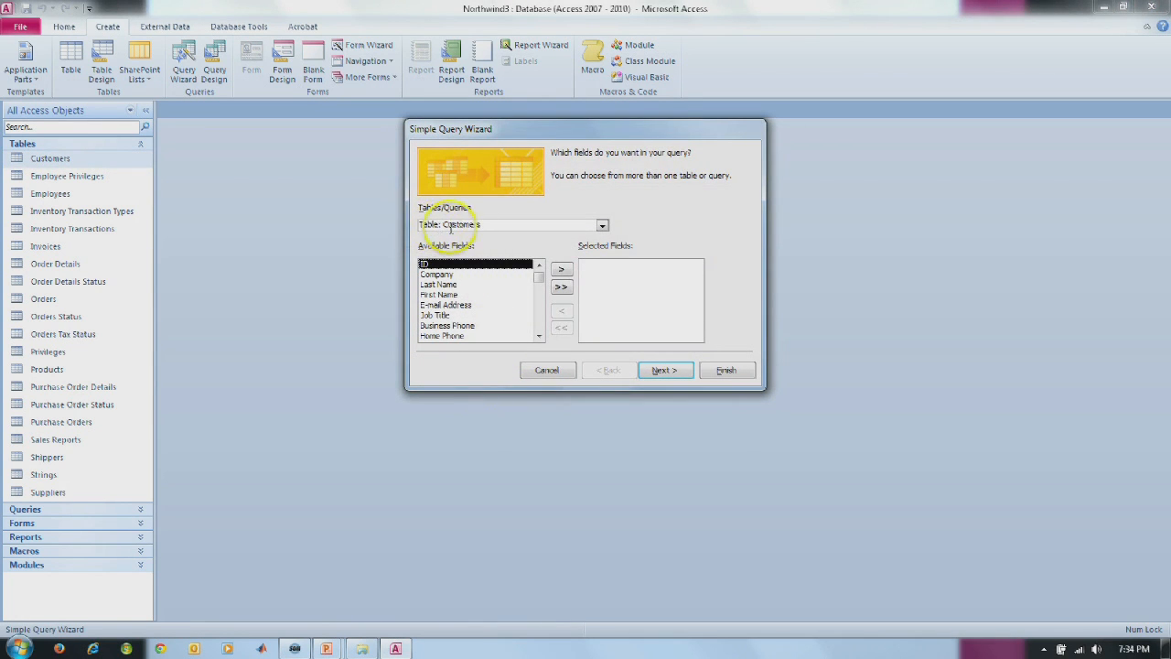
{"action": "double_click", "coordinate": [438, 294]}
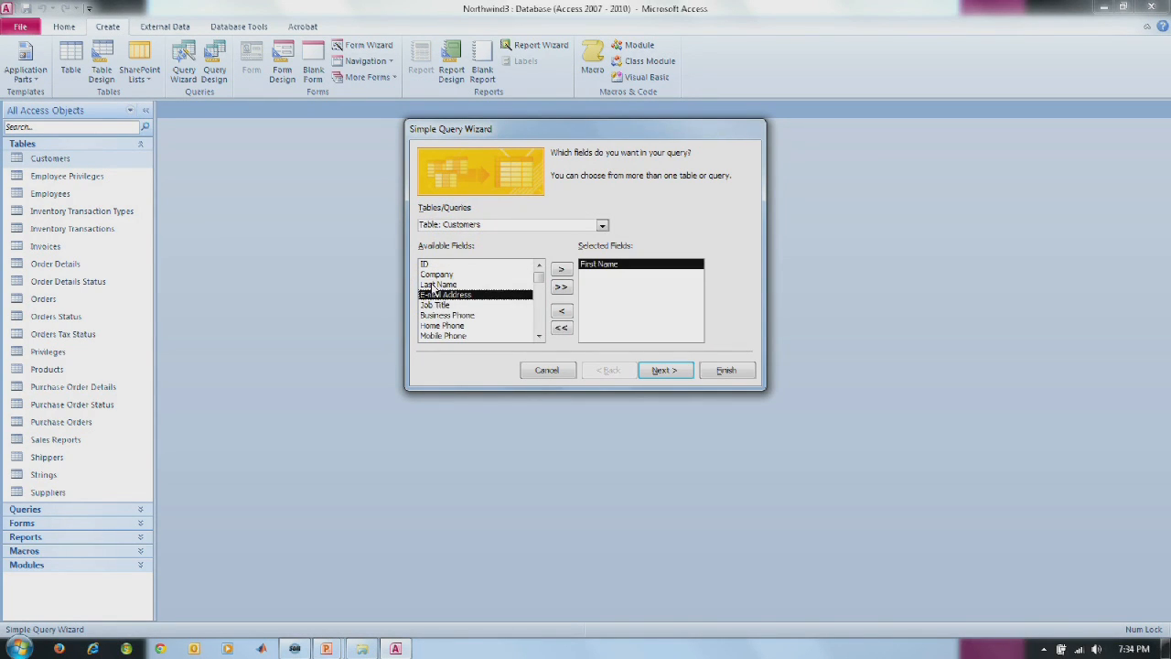
{"action": "double_click", "coordinate": [435, 285]}
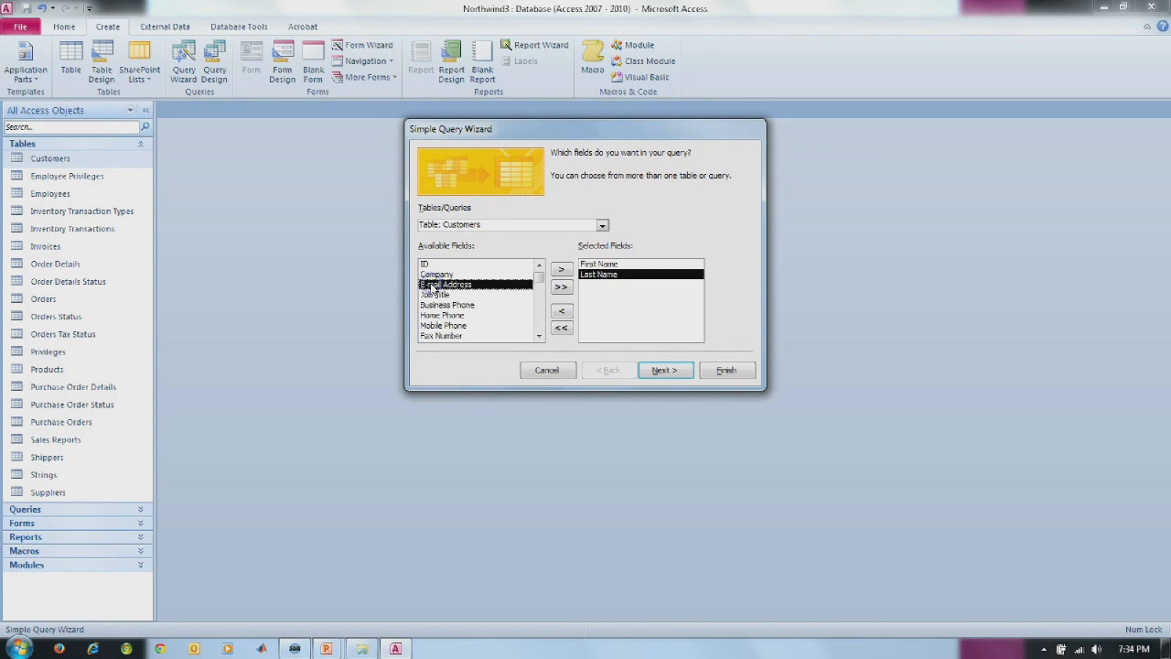
Add Order ID from the Orders table and finish to create Customers Query1.
{"action": "left_click", "coordinate": [602, 225]}
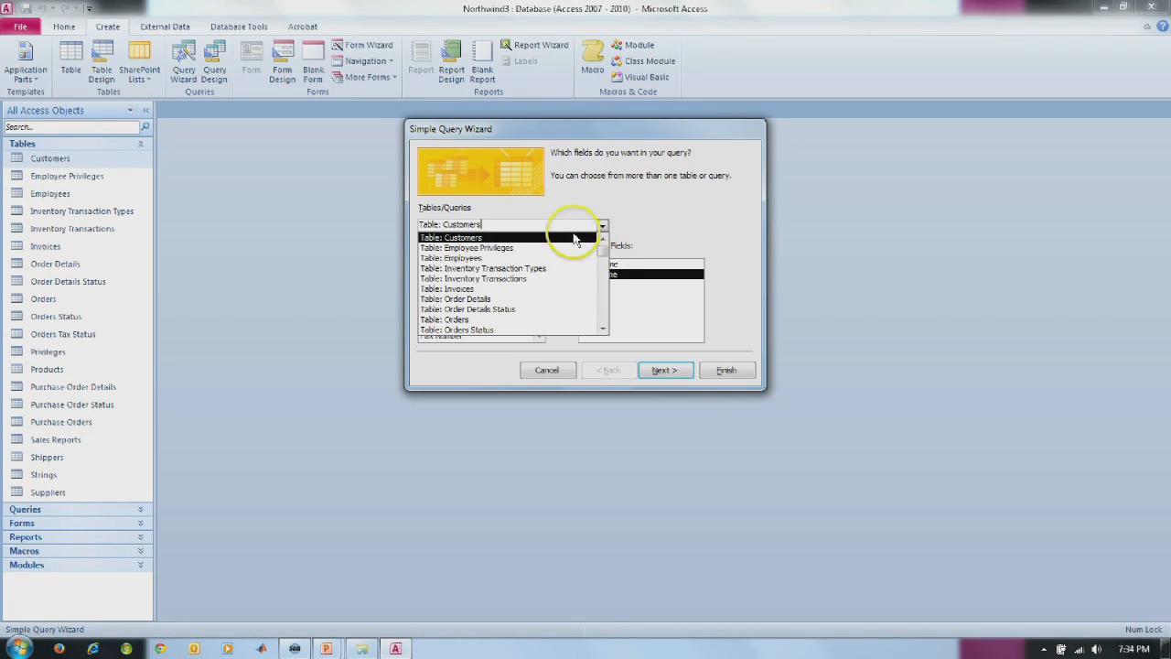
{"action": "left_click", "coordinate": [451, 320]}
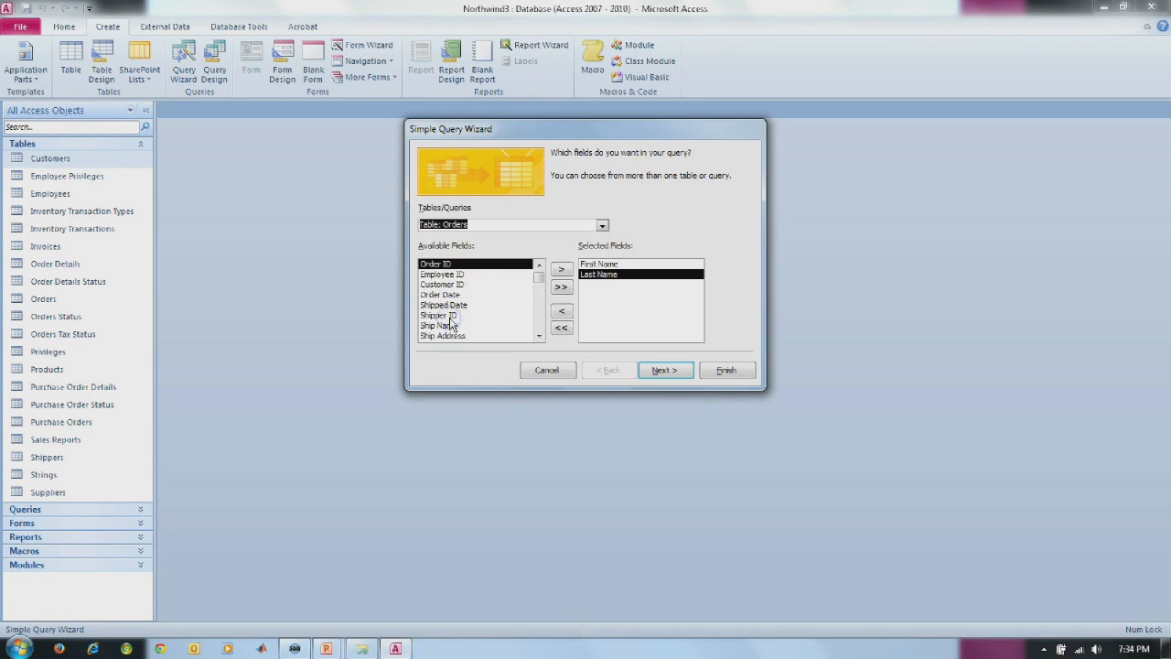
{"action": "double_click", "coordinate": [428, 264]}
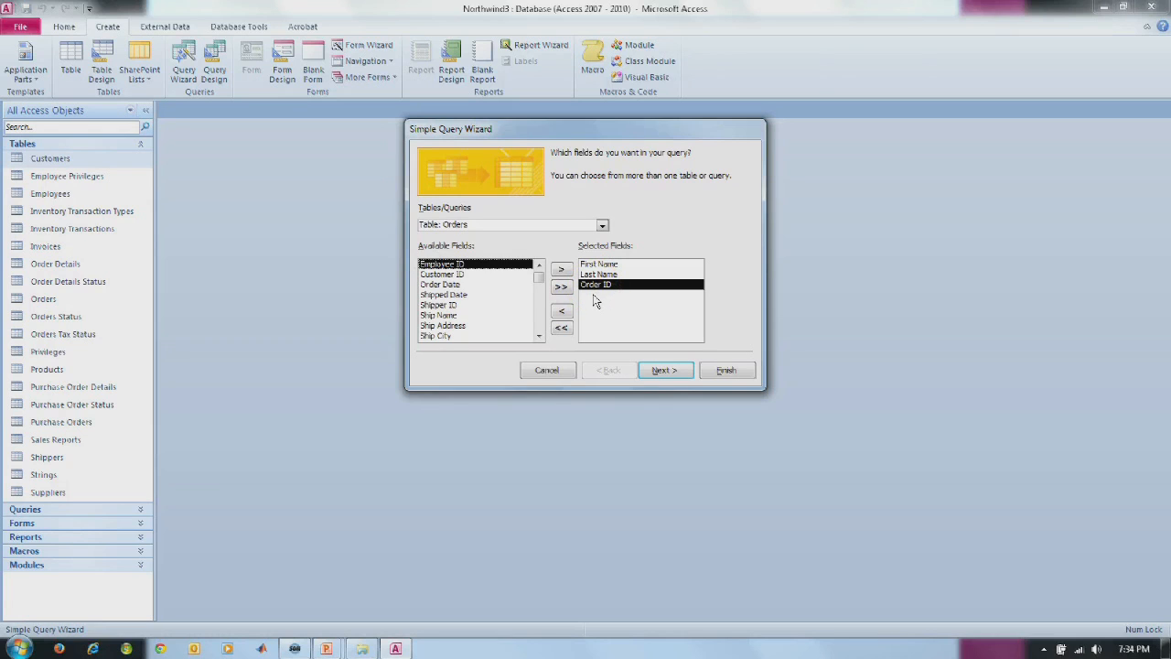
{"action": "left_click", "coordinate": [600, 286]}
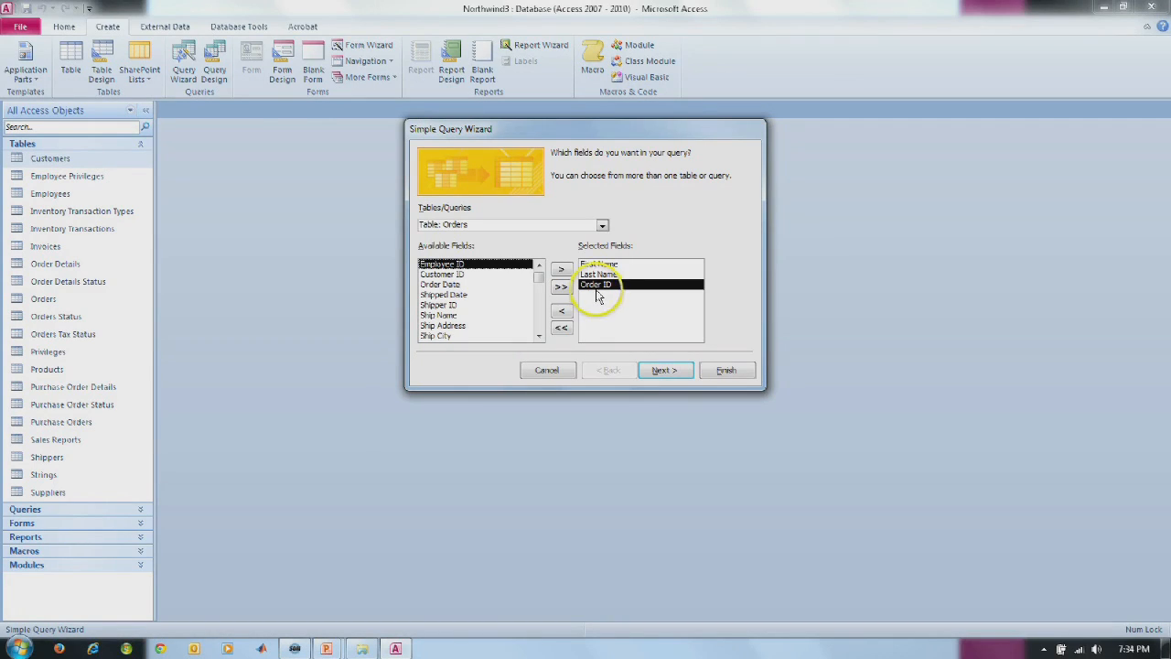
{"action": "left_click", "coordinate": [670, 371]}
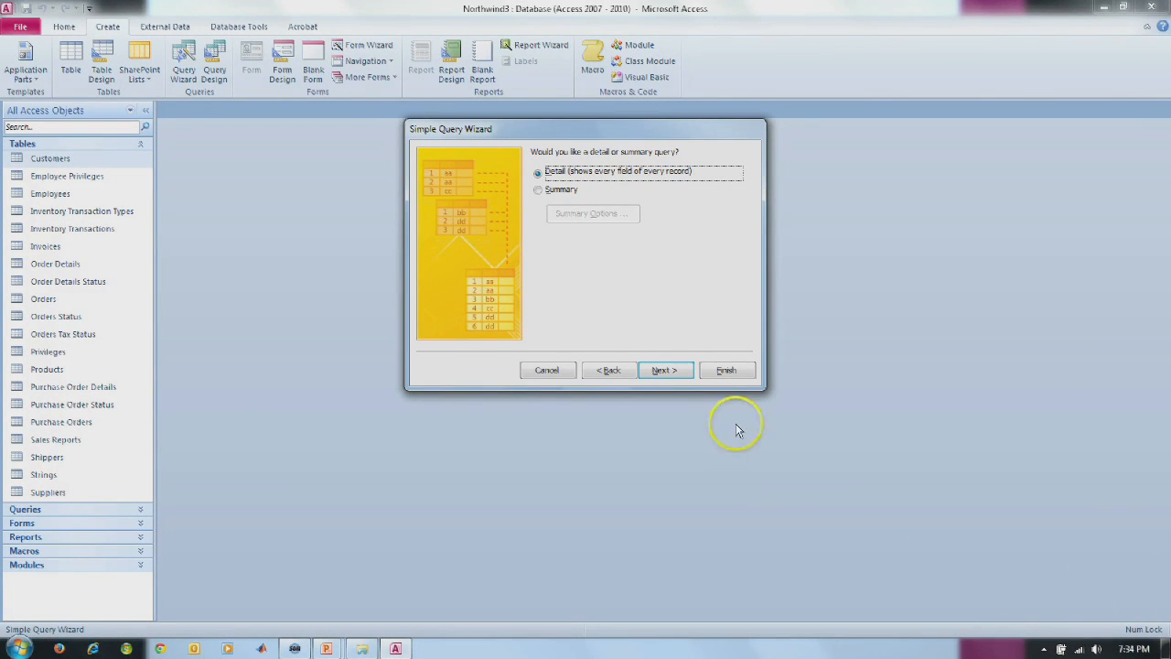
{"action": "left_click", "coordinate": [725, 371]}
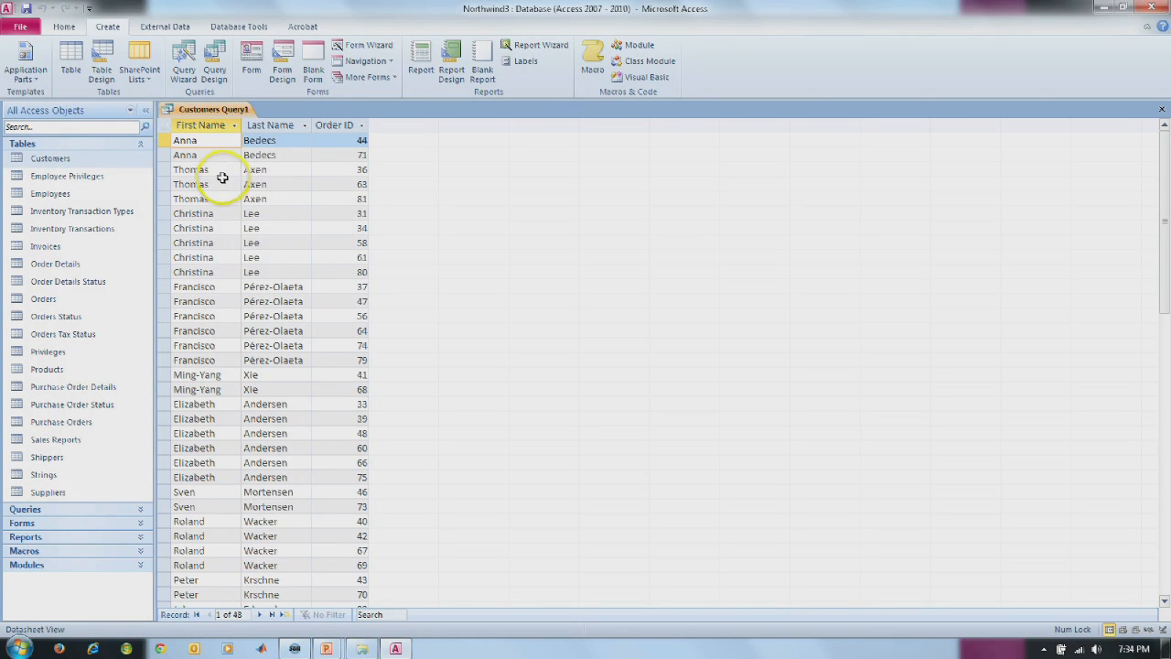
{"action": "left_click", "coordinate": [183, 71]}
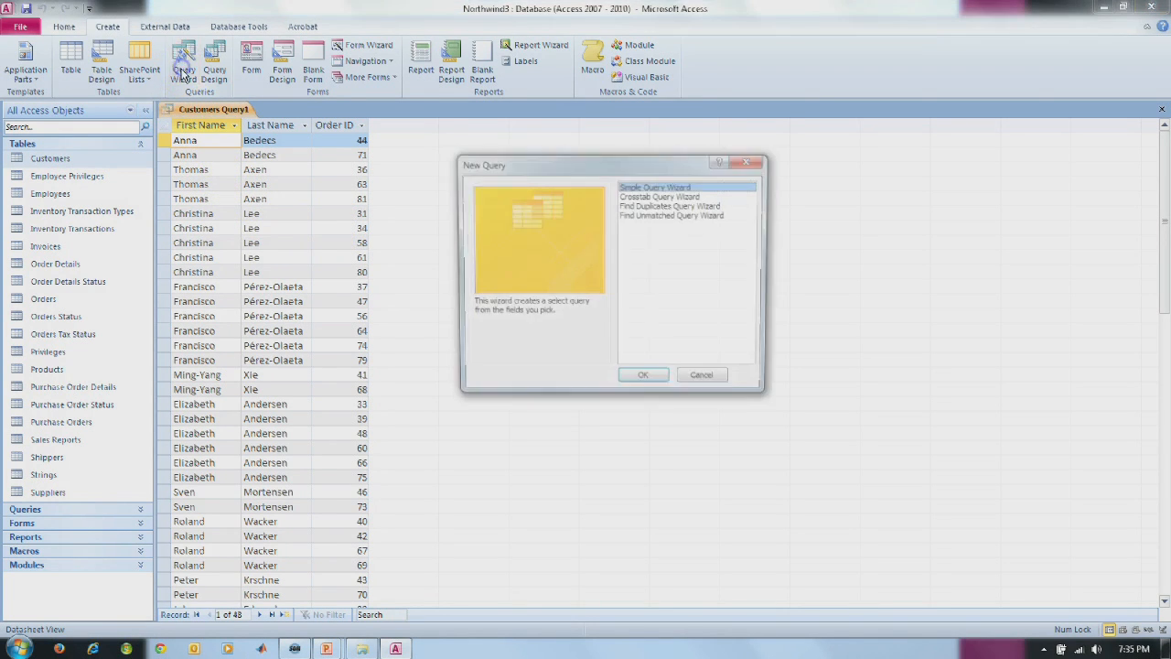
Start a Simple Query Wizard on Customers Query1 with all three of its fields.
{"action": "left_click", "coordinate": [661, 387]}
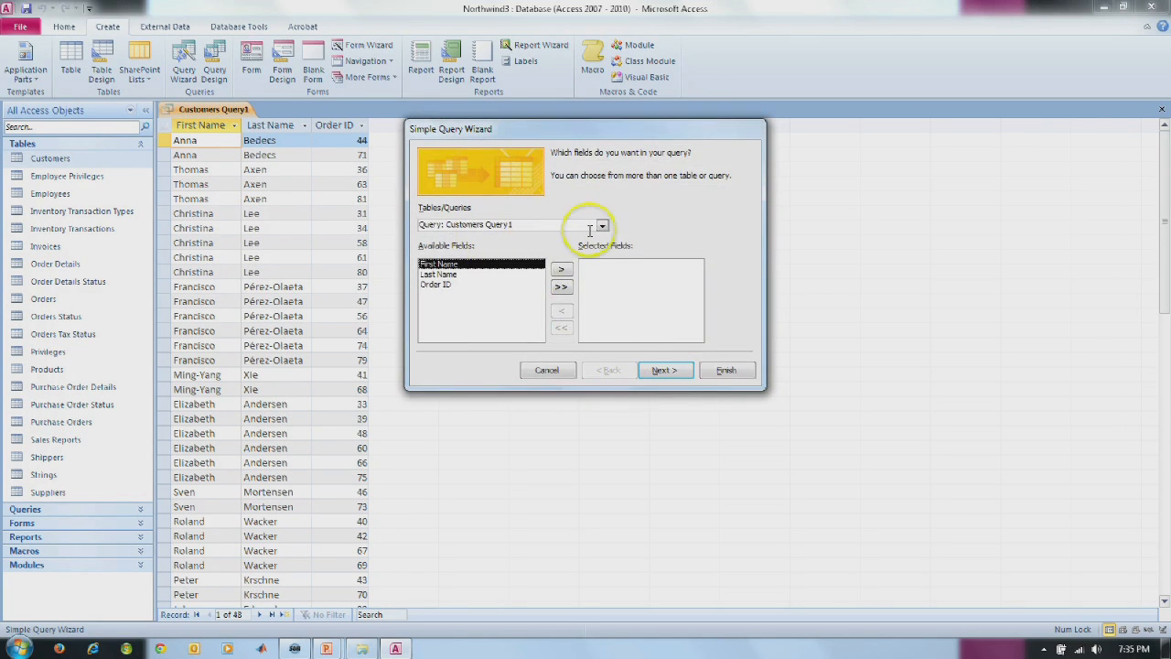
{"action": "left_click", "coordinate": [602, 225]}
{"action": "mouse_move", "coordinate": [602, 242]}
{"action": "left_mouse_down"}
{"action": "mouse_move", "coordinate": [604, 267]}
{"action": "mouse_move", "coordinate": [597, 248]}
{"action": "left_mouse_up"}
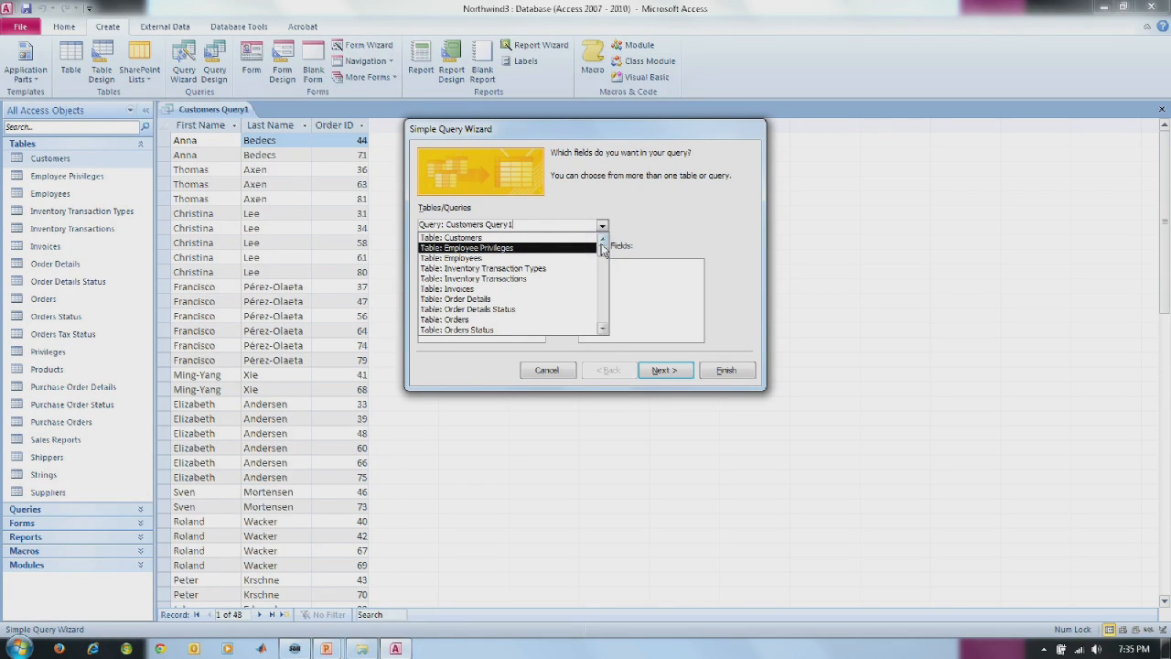
{"action": "left_click", "coordinate": [532, 223]}
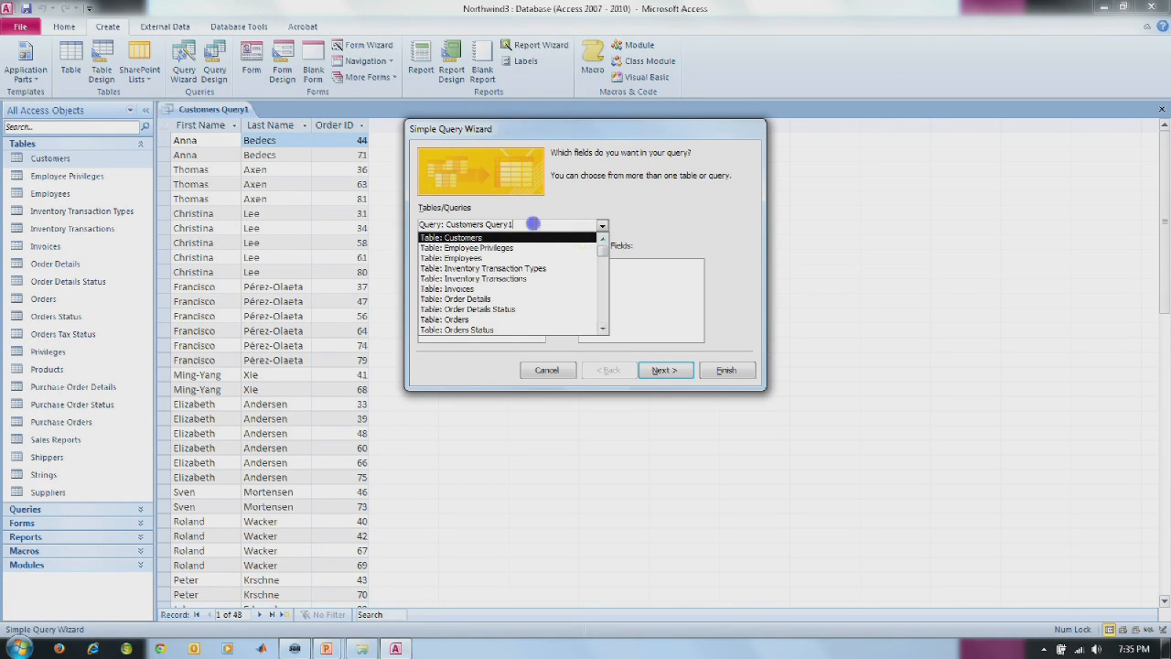
{"action": "left_click", "coordinate": [602, 226]}
{"action": "left_click", "coordinate": [560, 287]}
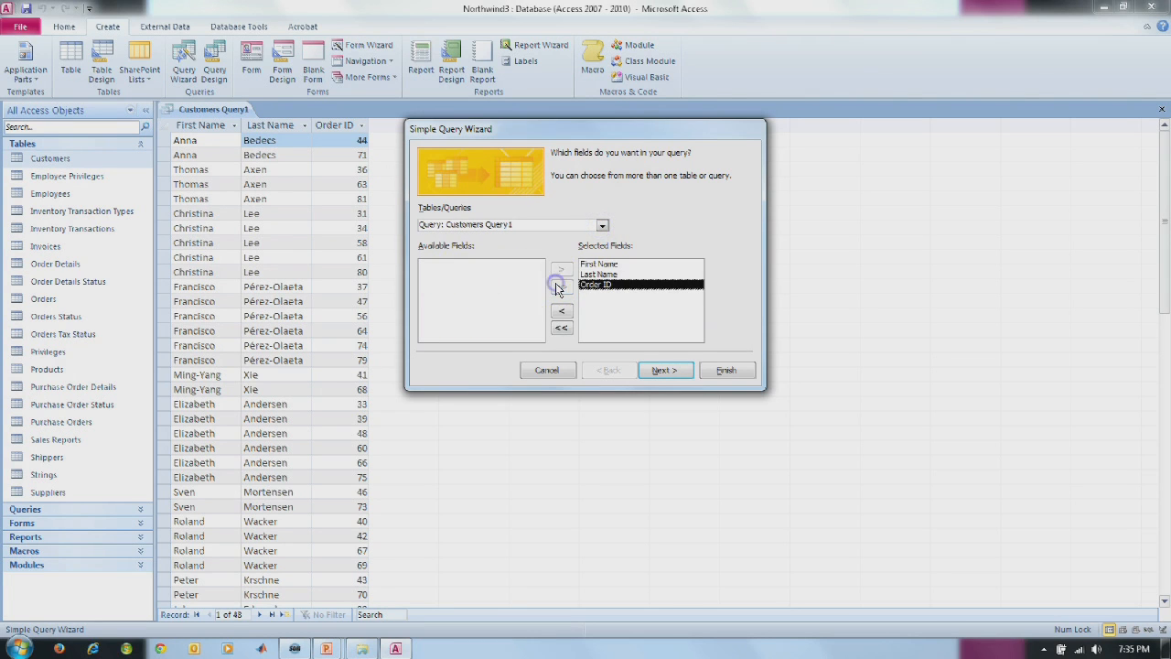
{"action": "left_click", "coordinate": [665, 370]}
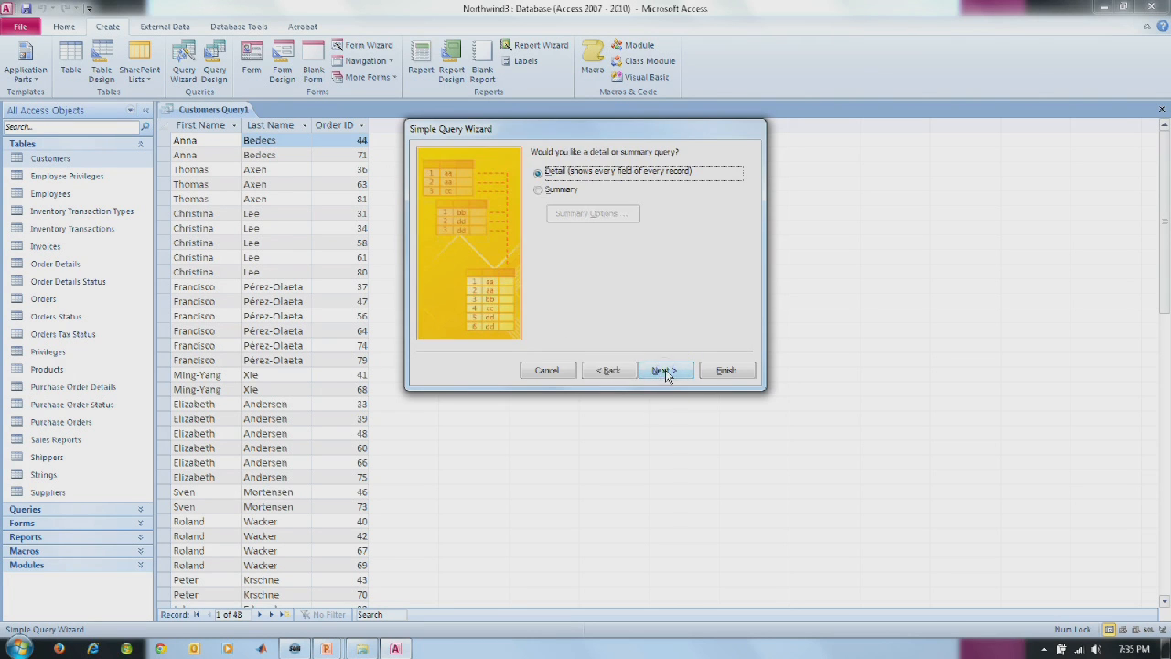
Make it a summary query counting records in Orders and finish as Customers Query2.
{"action": "left_click", "coordinate": [560, 194]}
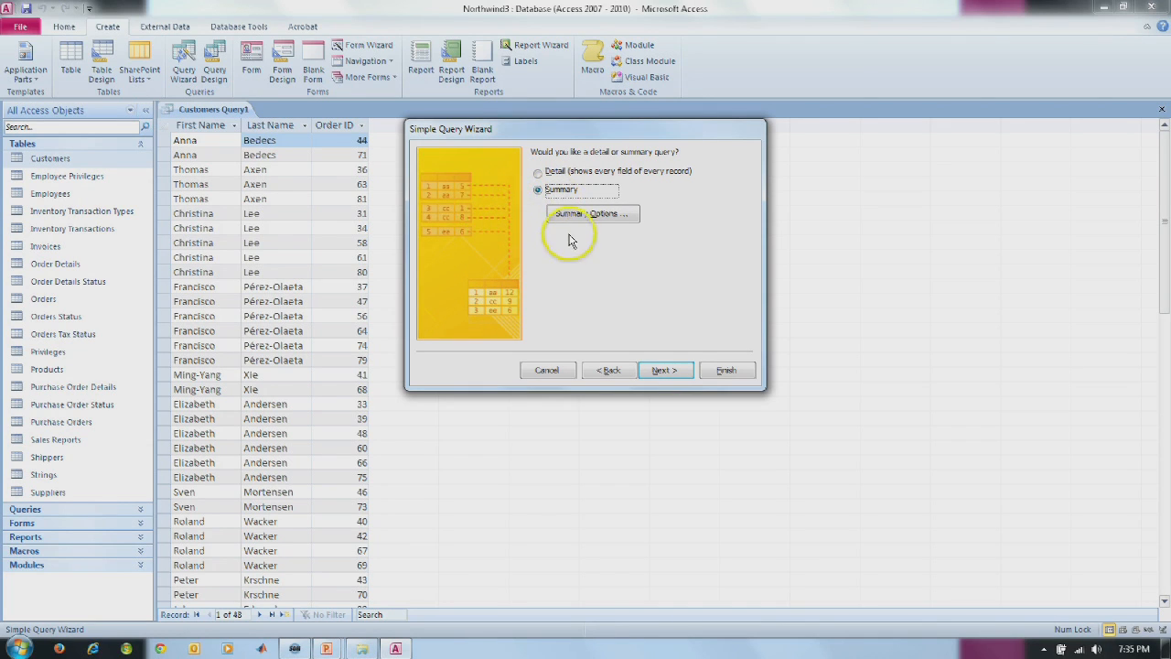
{"action": "left_click", "coordinate": [571, 216]}
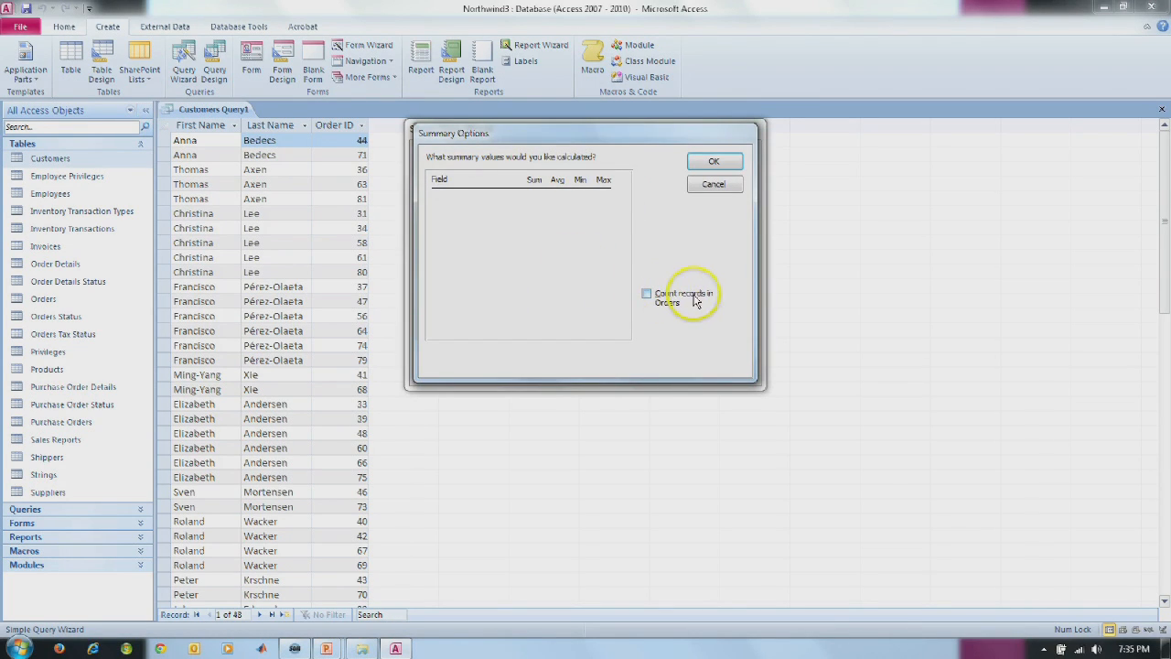
{"action": "left_click", "coordinate": [649, 296]}
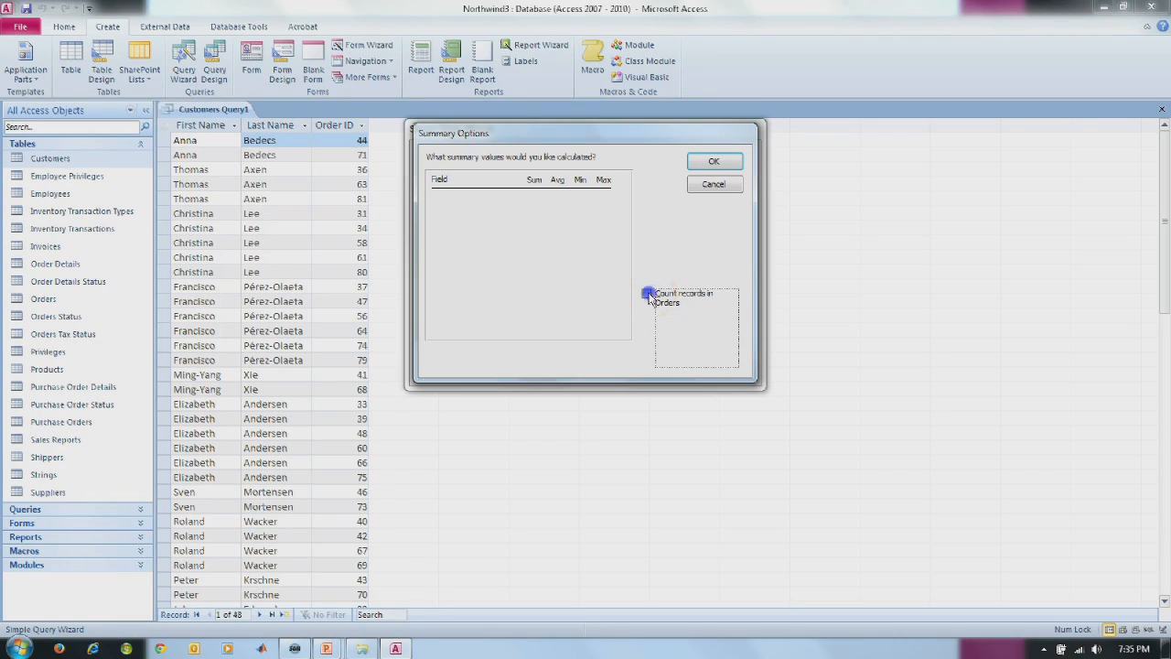
{"action": "left_click", "coordinate": [695, 162]}
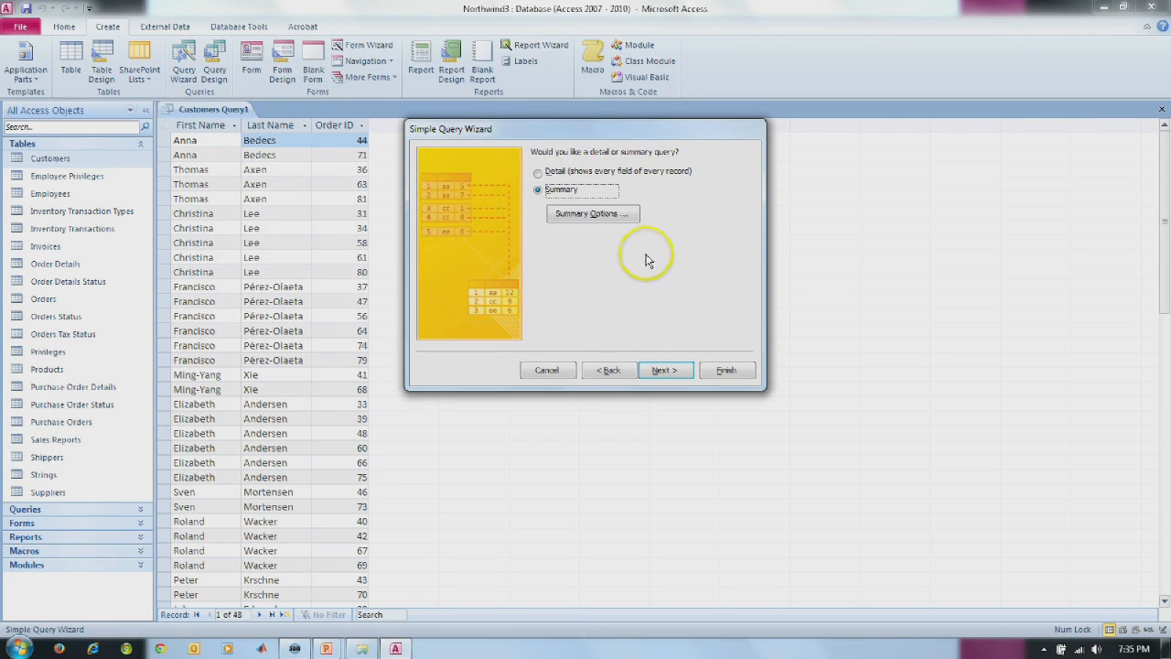
{"action": "left_click", "coordinate": [726, 370]}
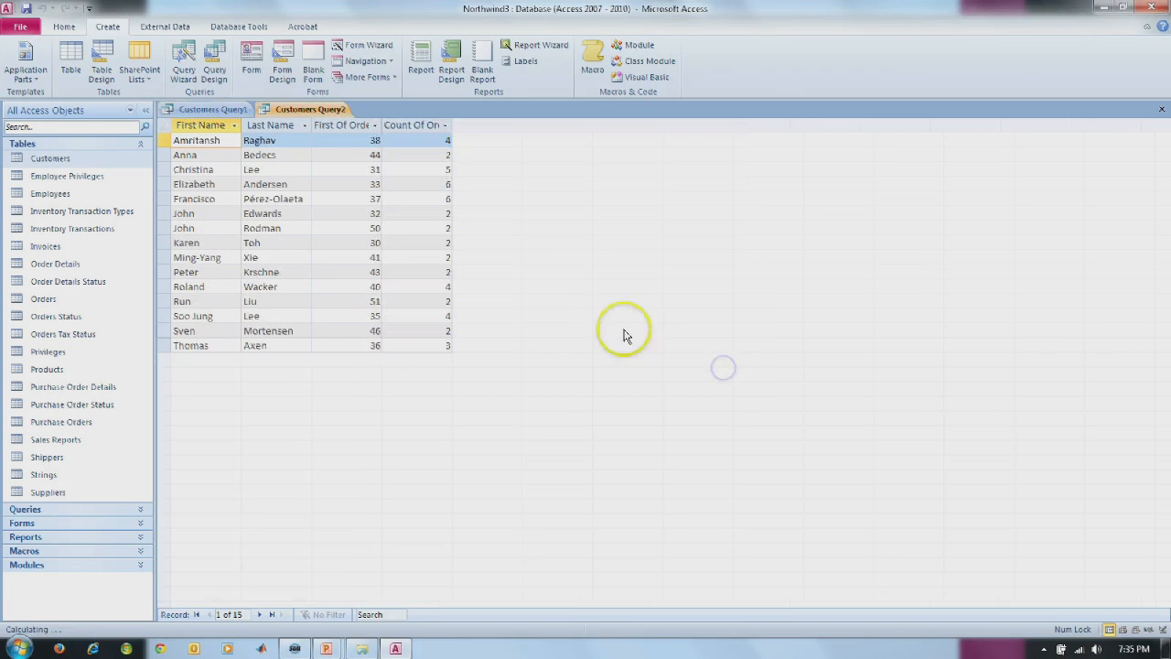
Sort Customers Query2 by Count Of Orders from largest to smallest.
{"action": "left_click", "coordinate": [215, 109]}
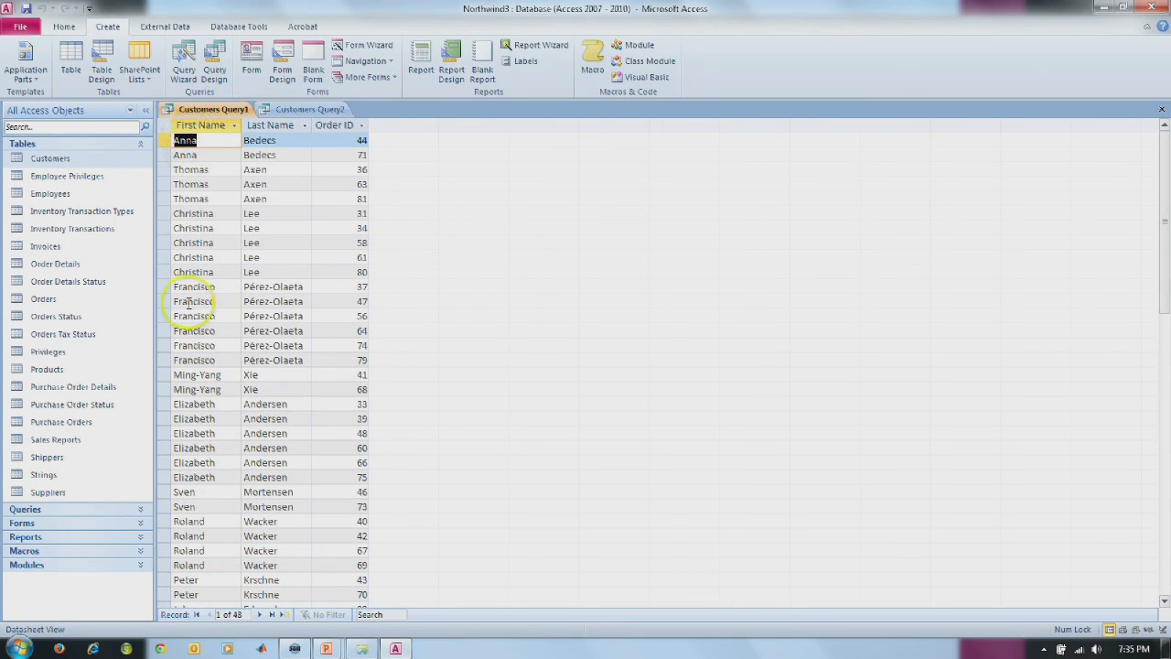
{"action": "left_click", "coordinate": [302, 108]}
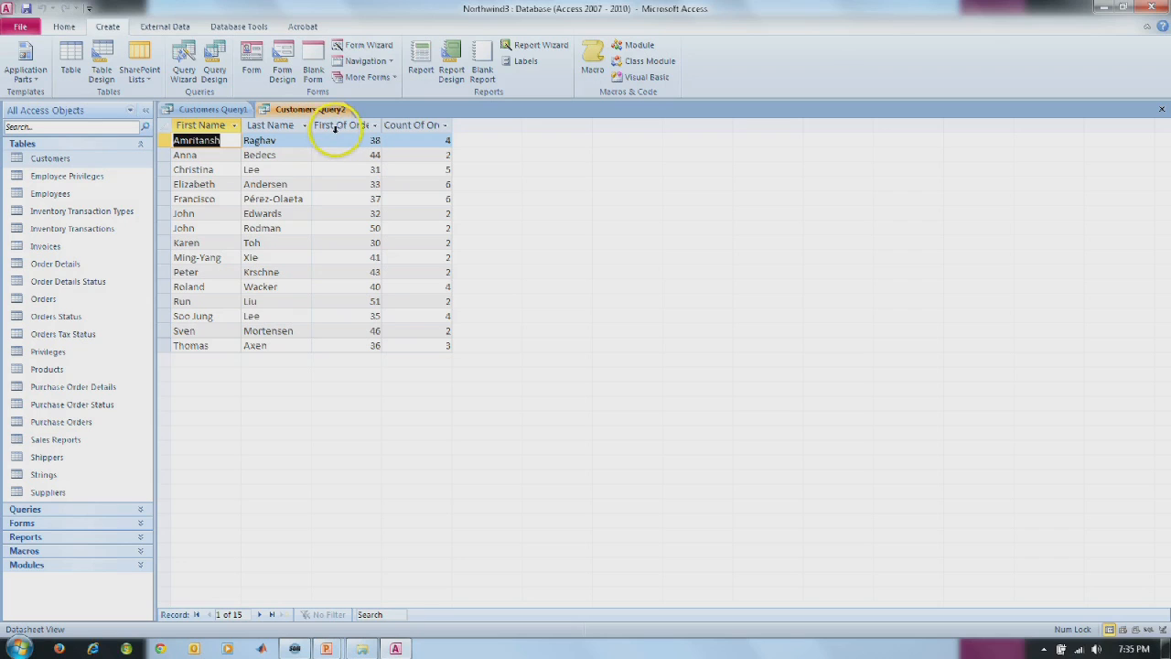
{"action": "left_click", "coordinate": [445, 125]}
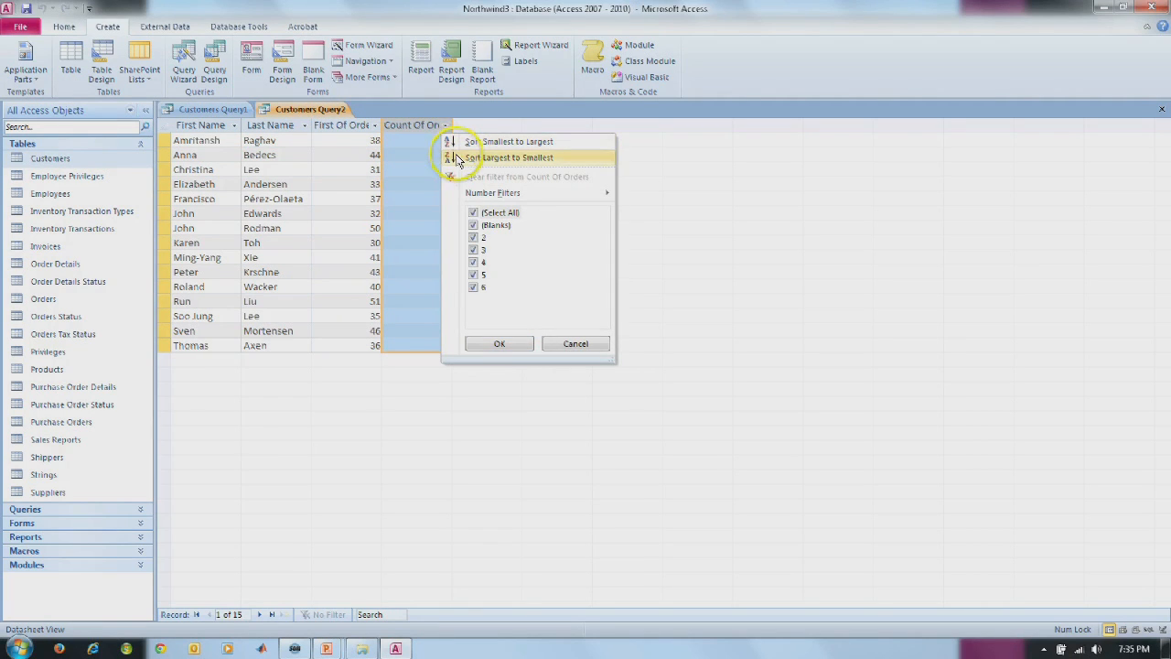
{"action": "left_click", "coordinate": [457, 158]}
{"action": "left_click", "coordinate": [403, 146]}
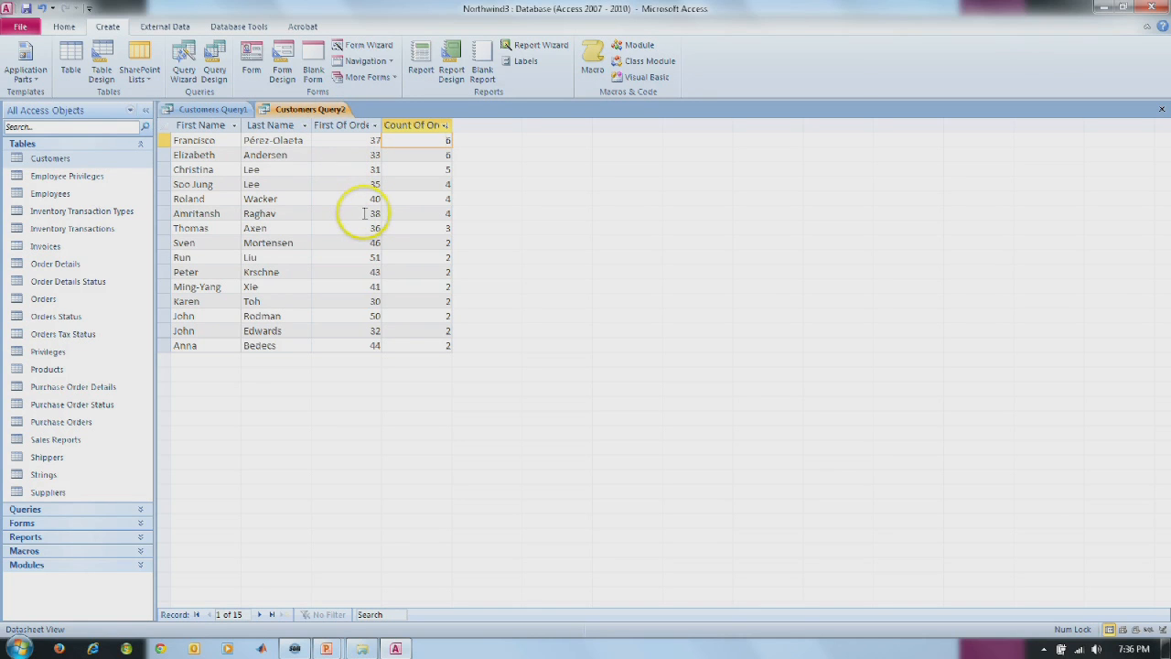
Hide First Of Order ID in Design View, then widen the Count Of Orders column.
{"action": "left_click", "coordinate": [64, 27]}
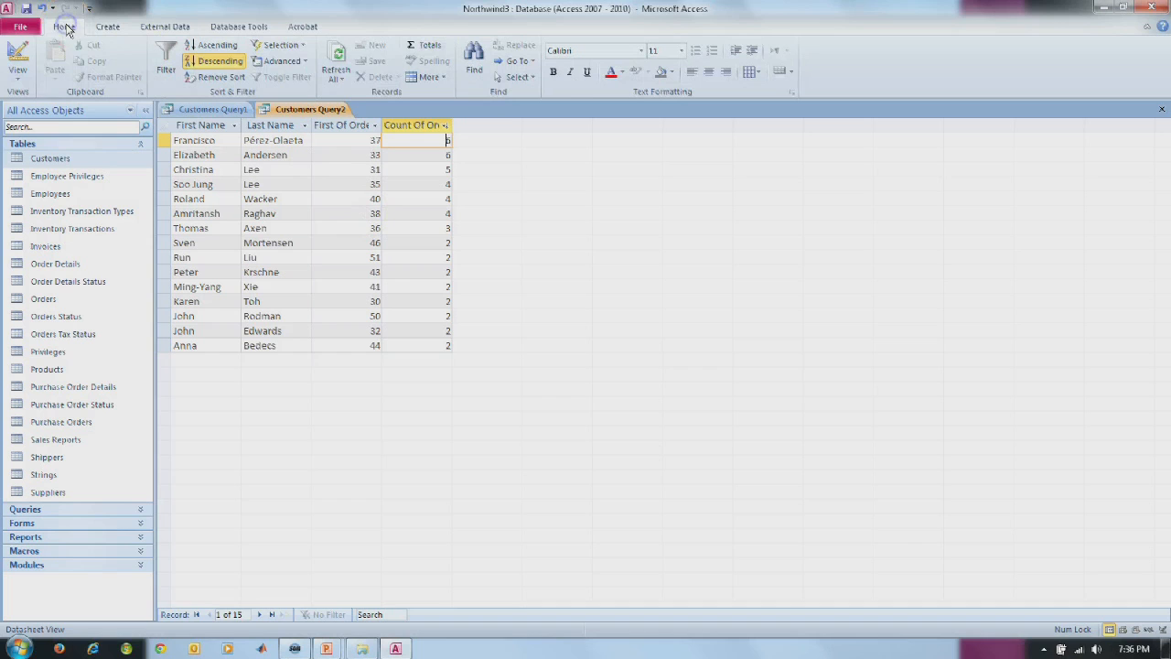
{"action": "left_click", "coordinate": [13, 85]}
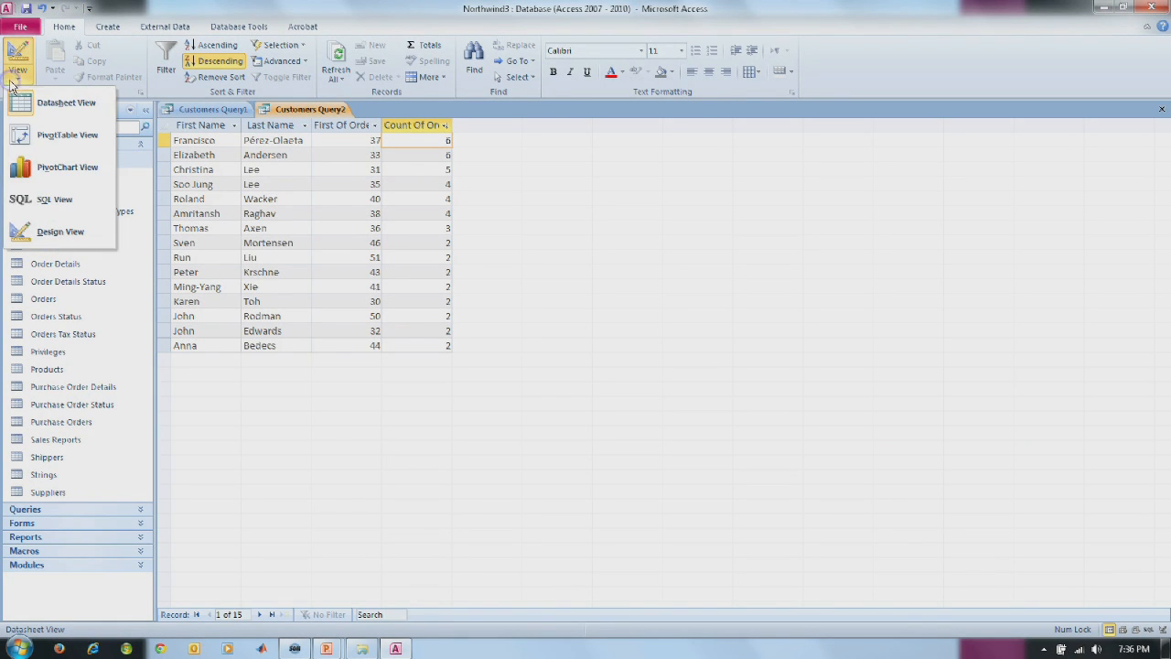
{"action": "left_click", "coordinate": [36, 226]}
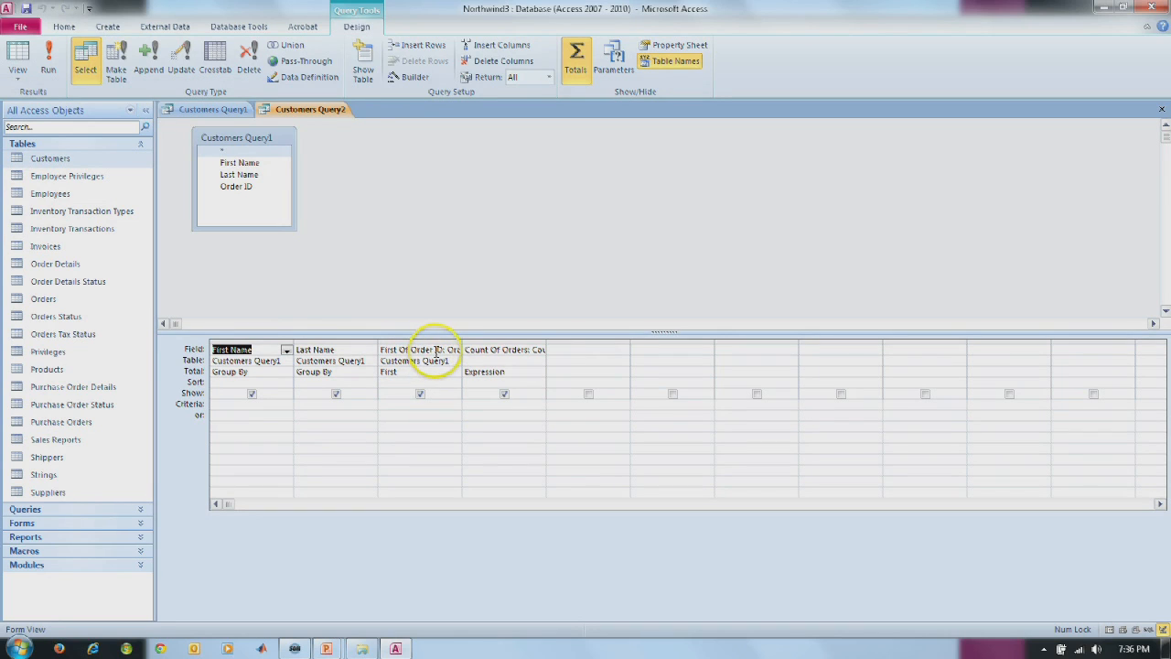
{"action": "left_click", "coordinate": [421, 395]}
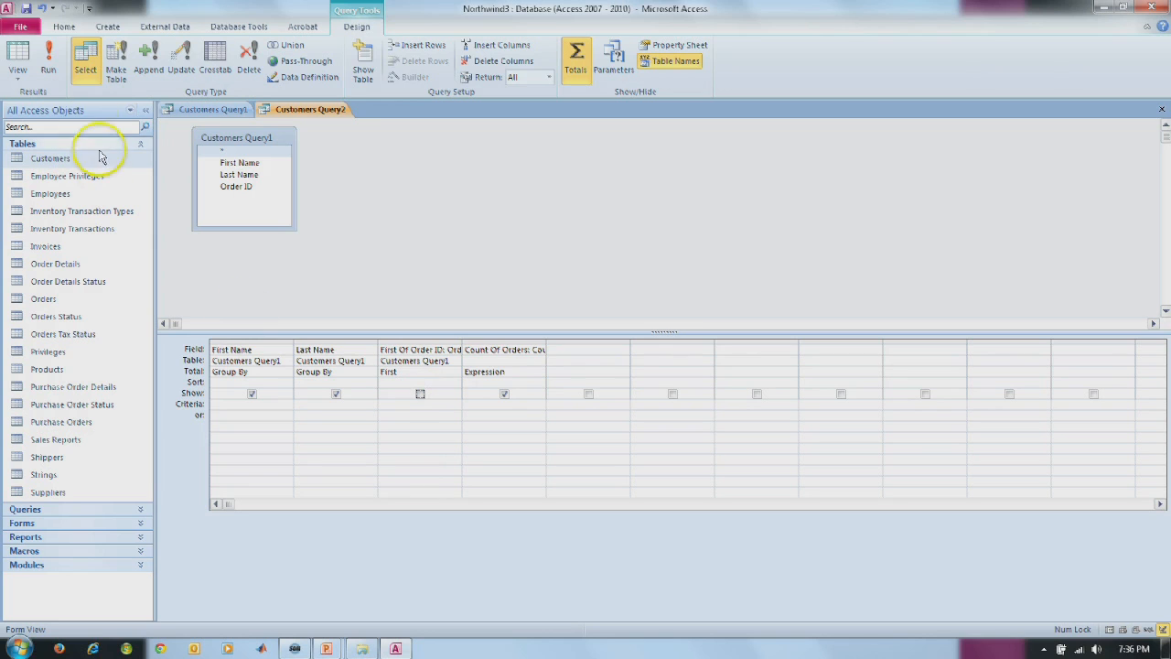
{"action": "left_click", "coordinate": [48, 59]}
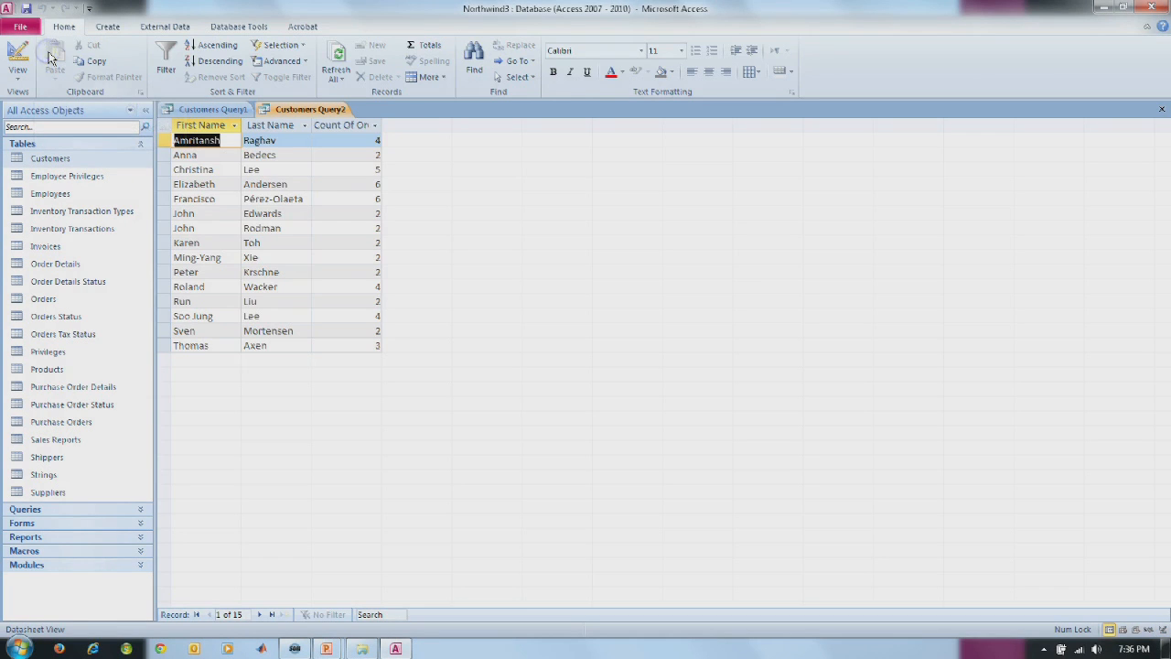
{"action": "left_click_drag", "start_coordinate": [381, 129], "coordinate": [439, 124]}
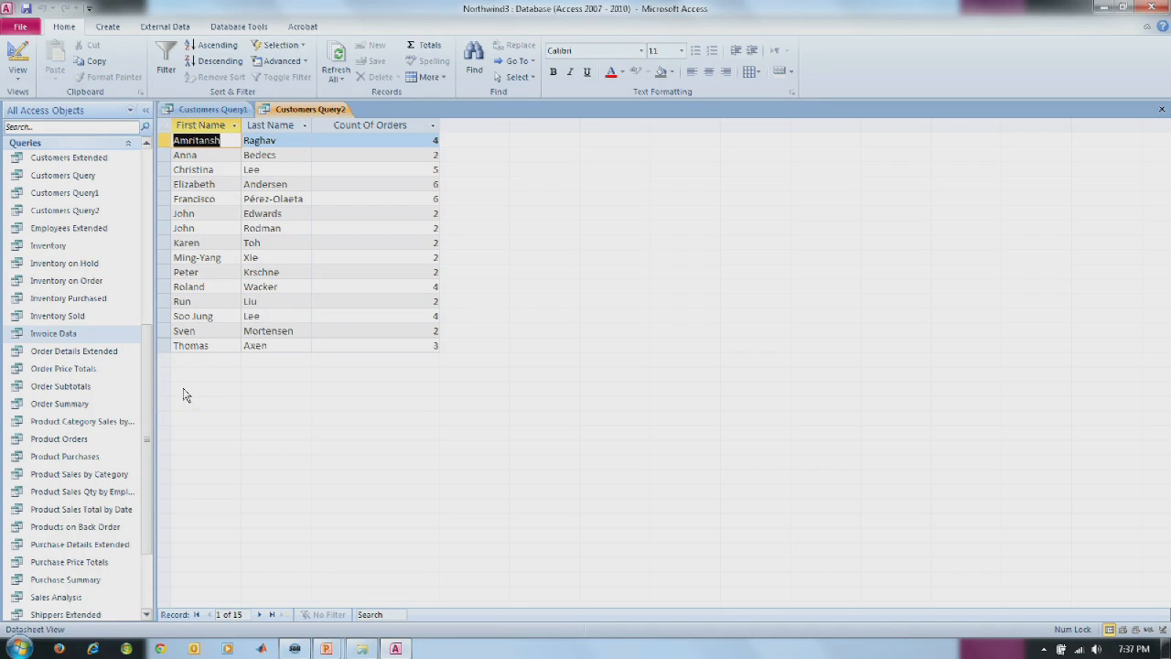
Open the Invoice Data query, scroll its records, and switch it to Design View.
{"action": "double_click", "coordinate": [51, 335]}
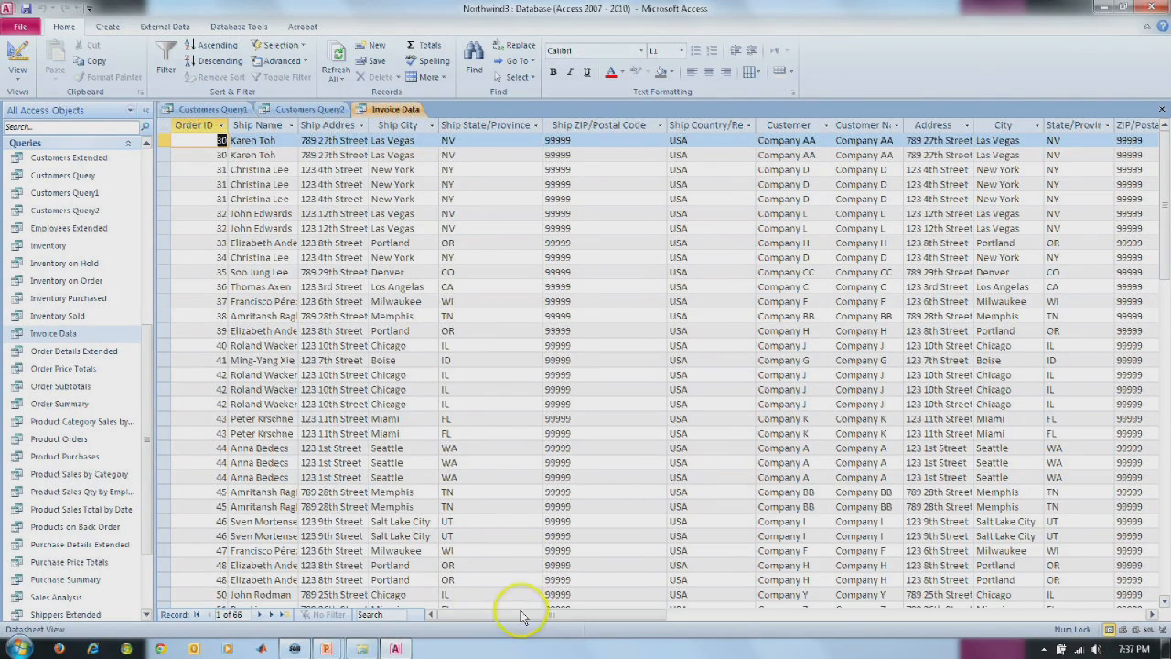
{"action": "left_click_drag", "start_coordinate": [533, 617], "coordinate": [600, 581]}
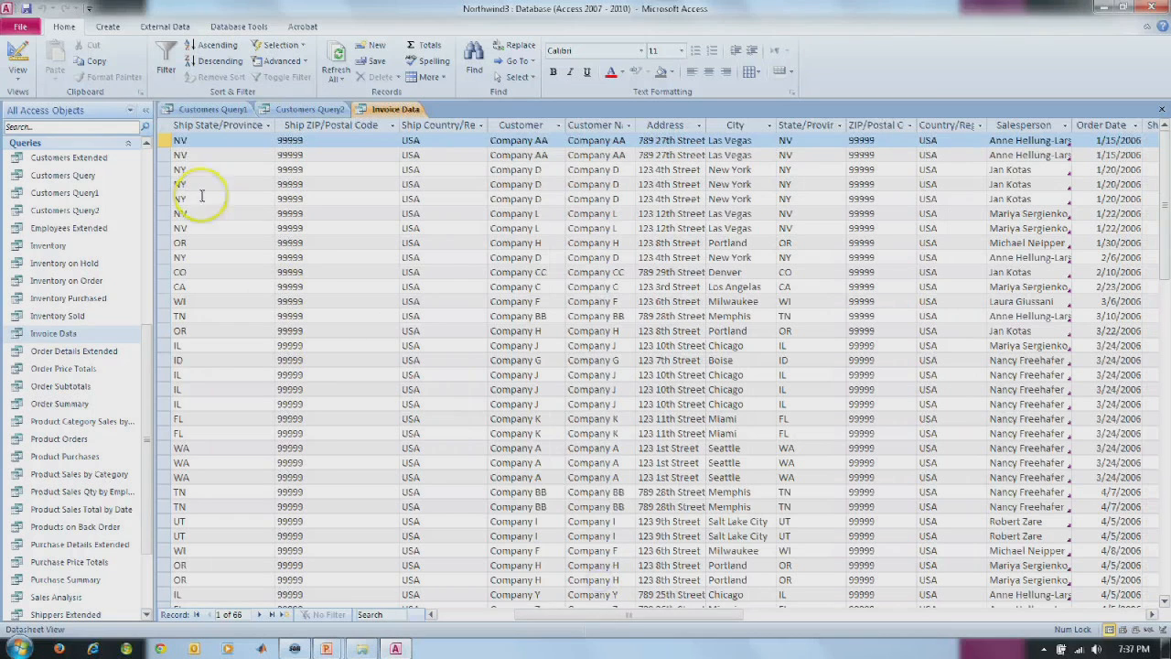
{"action": "left_click", "coordinate": [17, 55]}
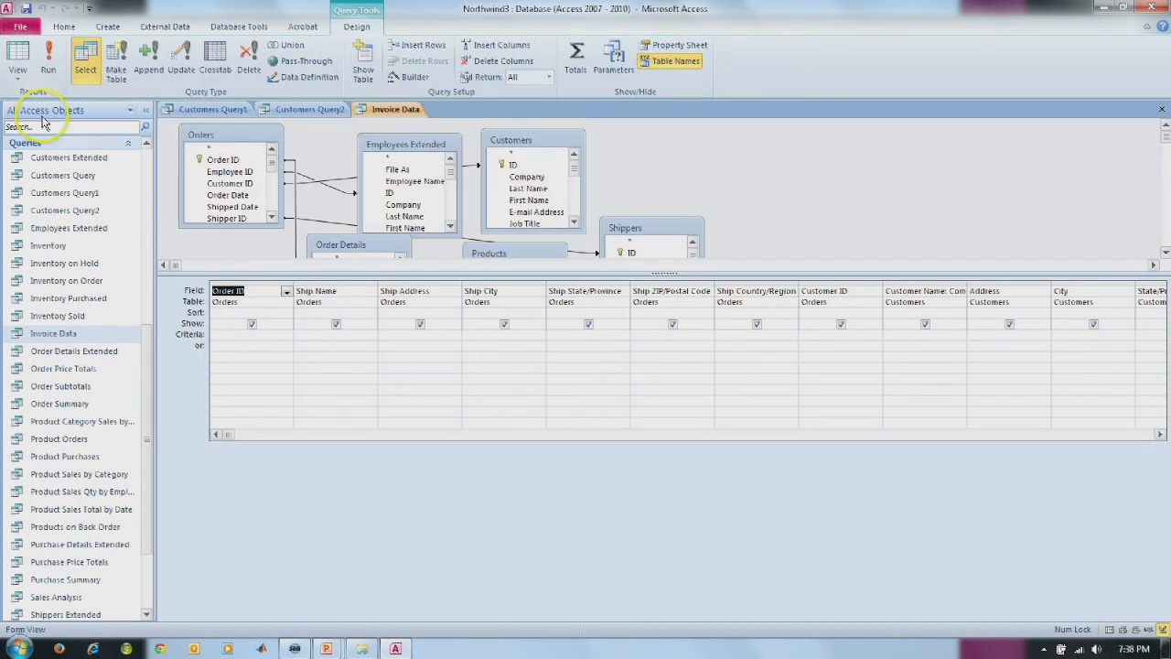
{"action": "left_click_drag", "start_coordinate": [426, 273], "coordinate": [465, 416]}
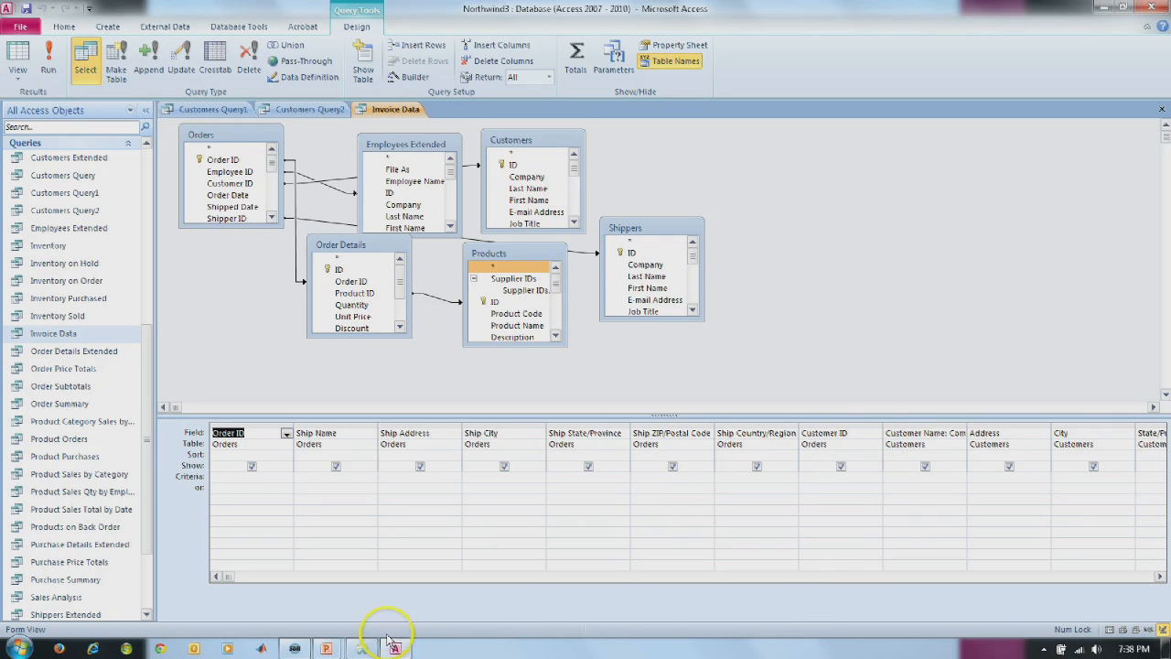
{"action": "left_click", "coordinate": [566, 578]}
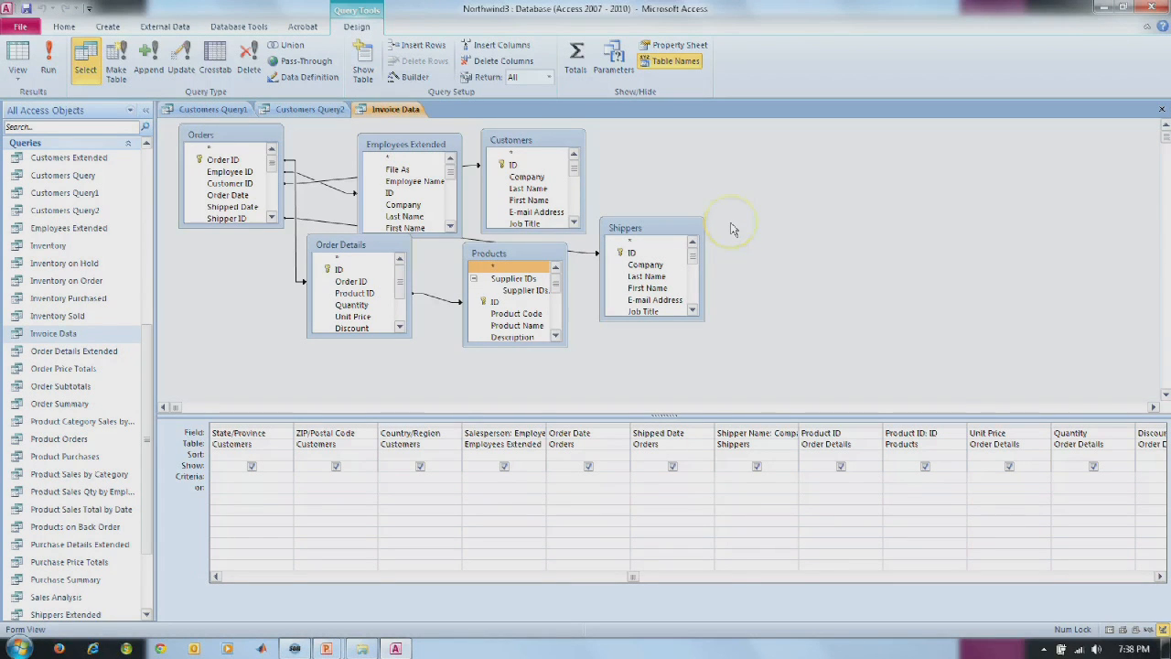
{"action": "left_click", "coordinate": [48, 58]}
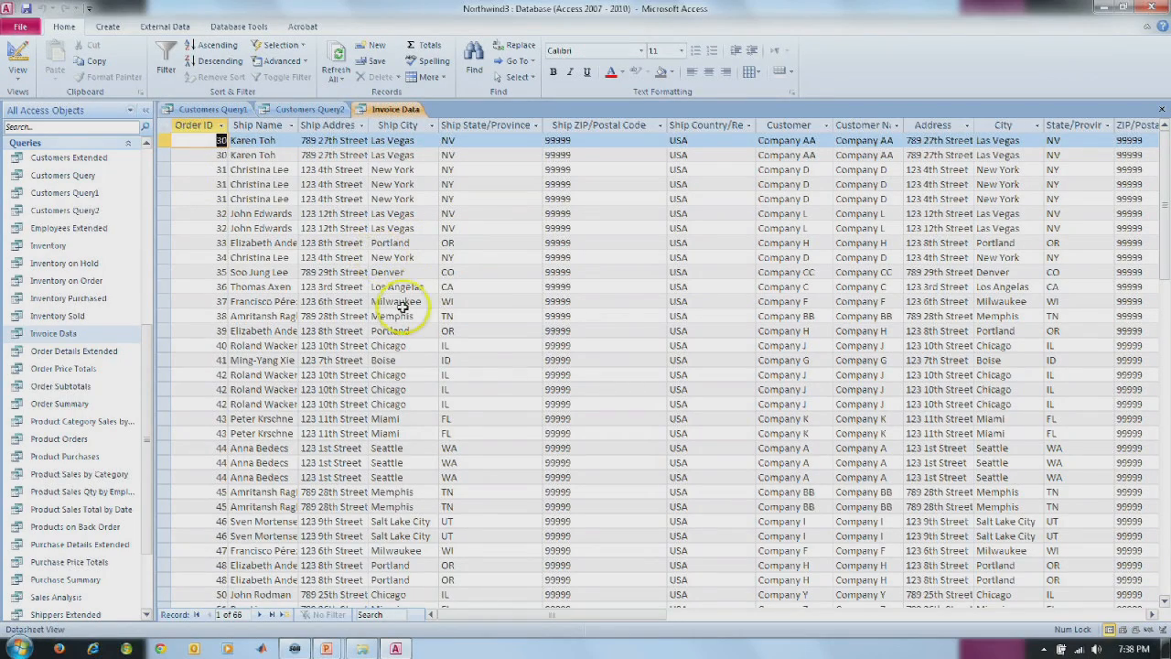
Scroll across the Invoice Data datasheet.
{"action": "left_click_drag", "start_coordinate": [508, 615], "coordinate": [489, 632]}
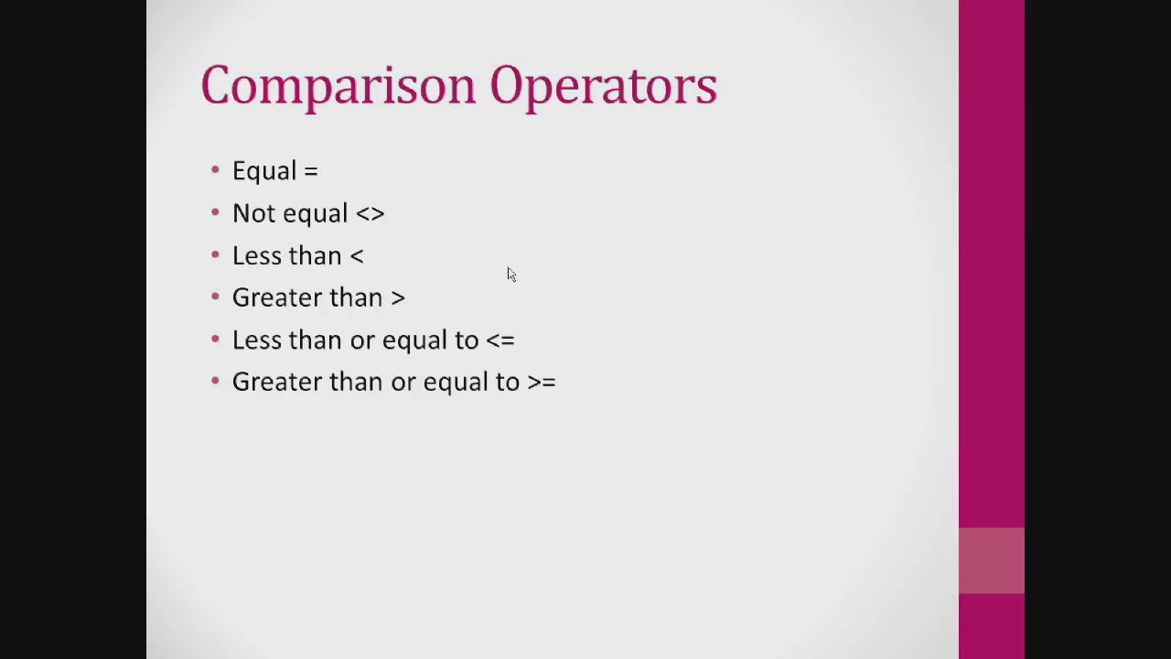
Advance the slide show from Comparison Operators to the next slide.
{"action": "left_click", "coordinate": [512, 276]}
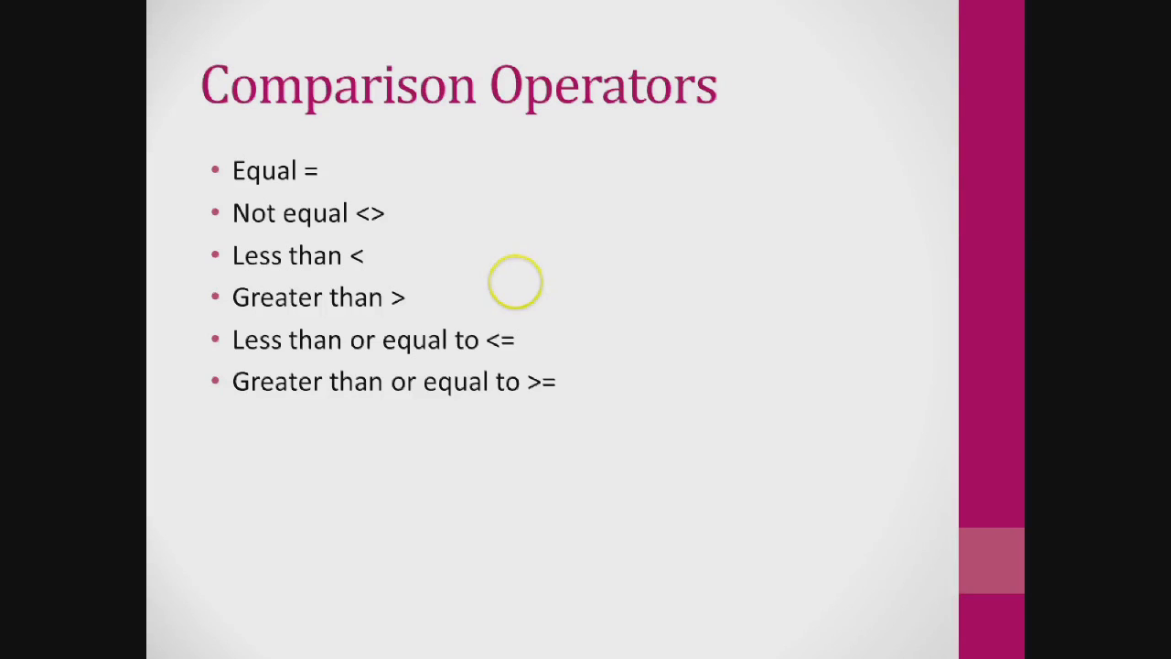
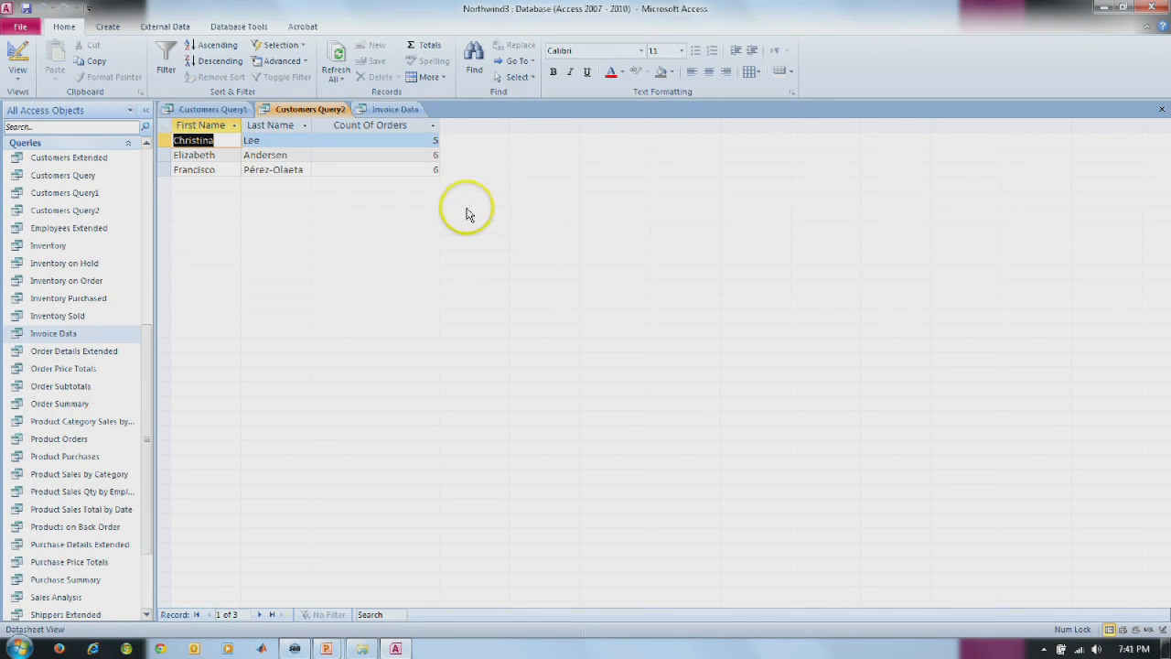
Set the Count Of Orders criterion to =3 and run the query.
{"action": "left_click", "coordinate": [17, 60]}
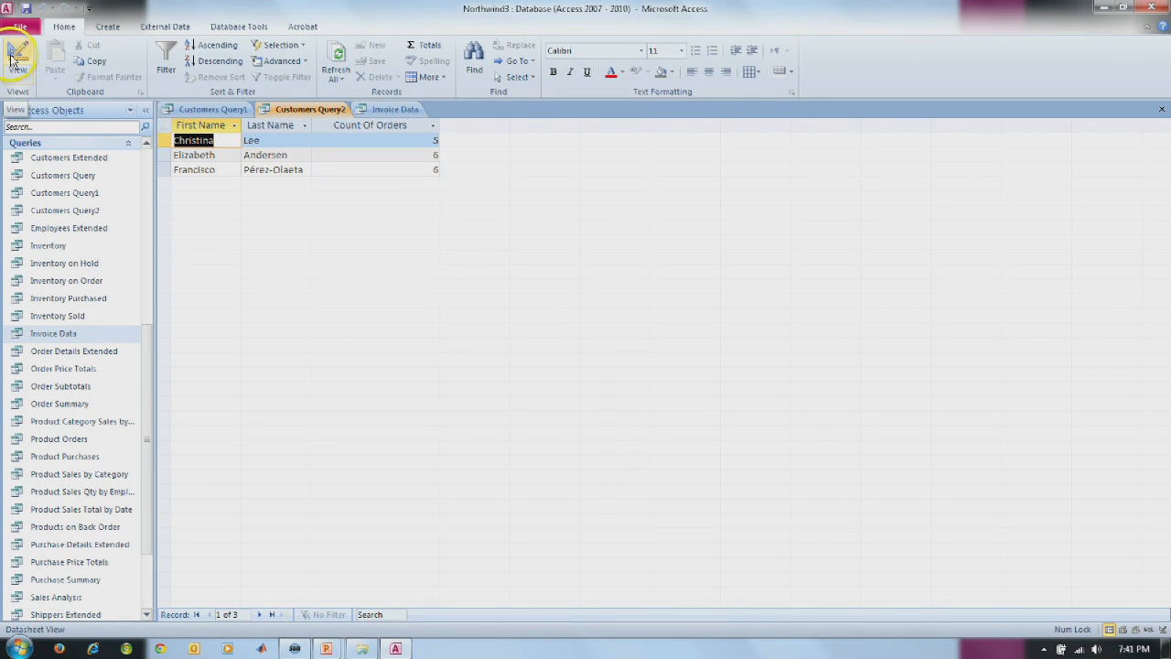
{"action": "left_click", "coordinate": [474, 405]}
{"action": "type", "text": ">4"}
{"action": "left_click_drag", "start_coordinate": [477, 408], "coordinate": [462, 403]}
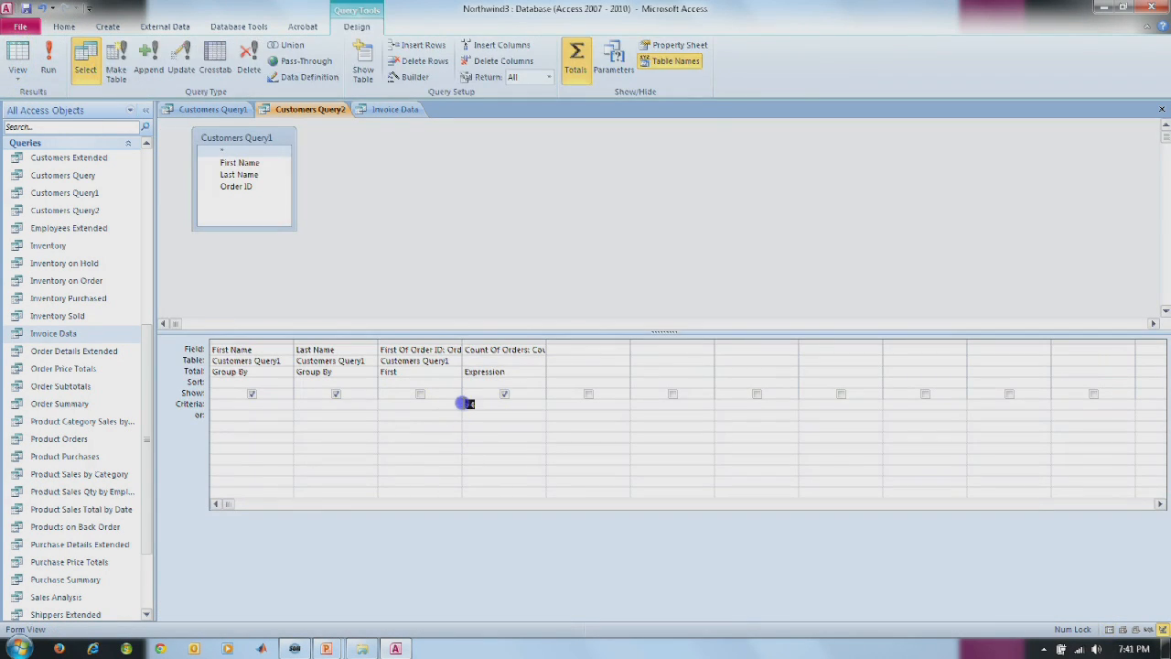
{"action": "type", "text": "=3"}
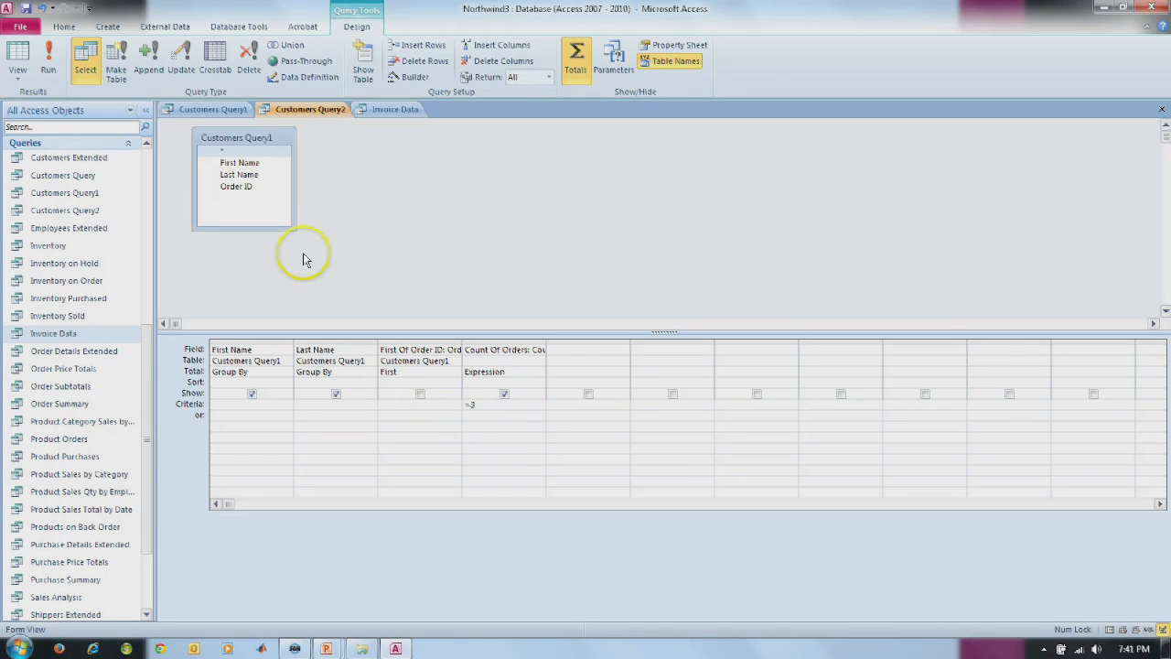
{"action": "left_click", "coordinate": [47, 59]}
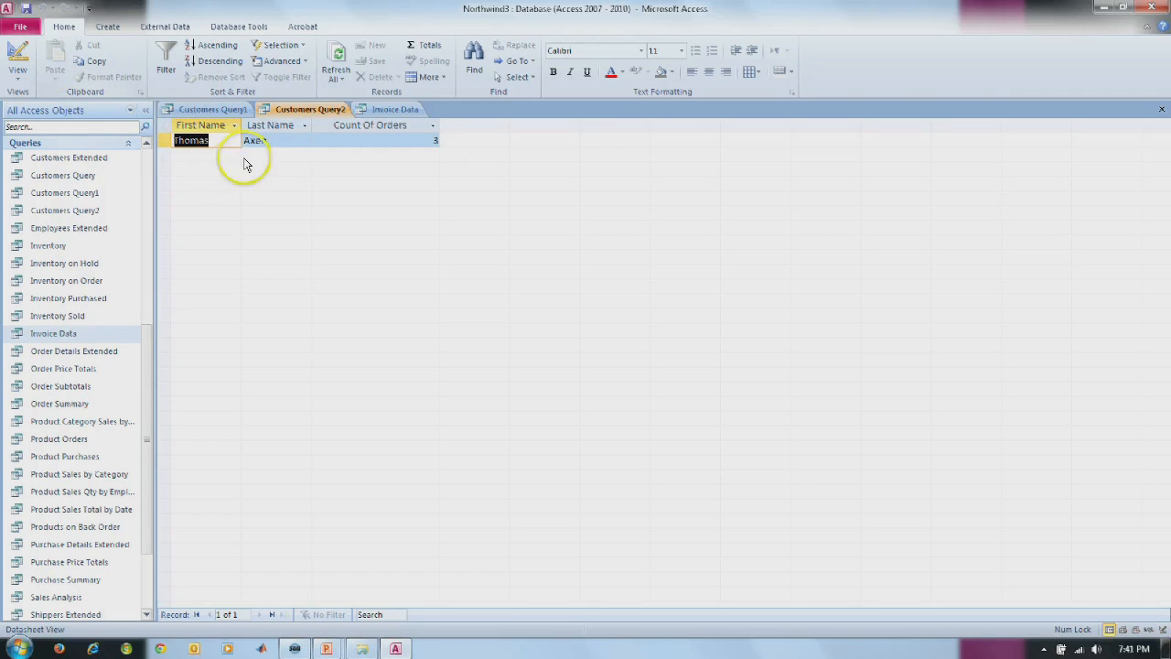
Change the Count Of Orders criterion to <>4 and check the results.
{"action": "left_click", "coordinate": [18, 60]}
{"action": "left_click", "coordinate": [455, 403]}
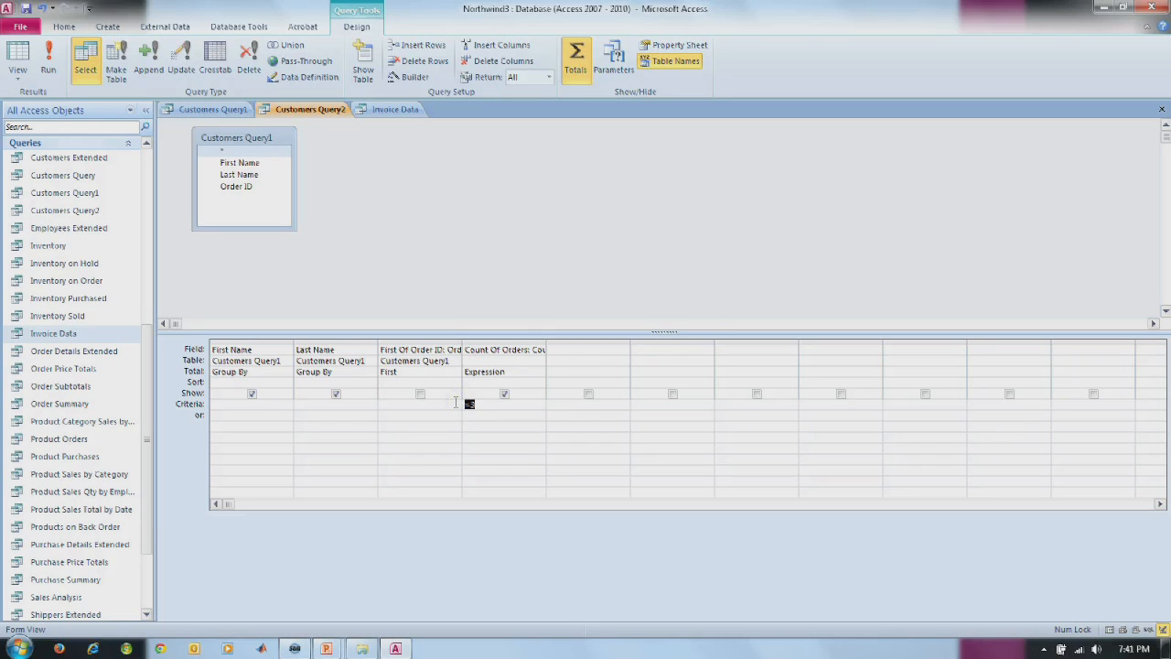
{"action": "type", "text": "<>4"}
{"action": "left_click", "coordinate": [427, 391]}
{"action": "left_click", "coordinate": [51, 64]}
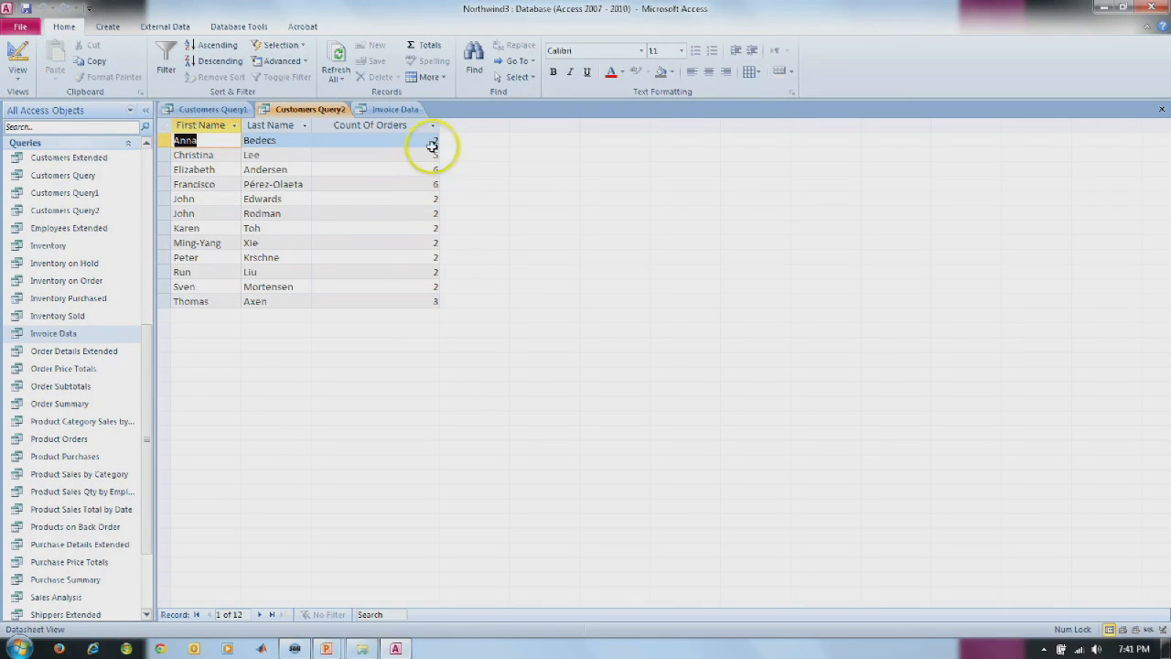
Replace the criterion with =2 or =4 and check the results.
{"action": "left_click", "coordinate": [24, 62]}
{"action": "left_click_drag", "start_coordinate": [487, 404], "coordinate": [462, 404]}
{"action": "key", "text": "Delete"}
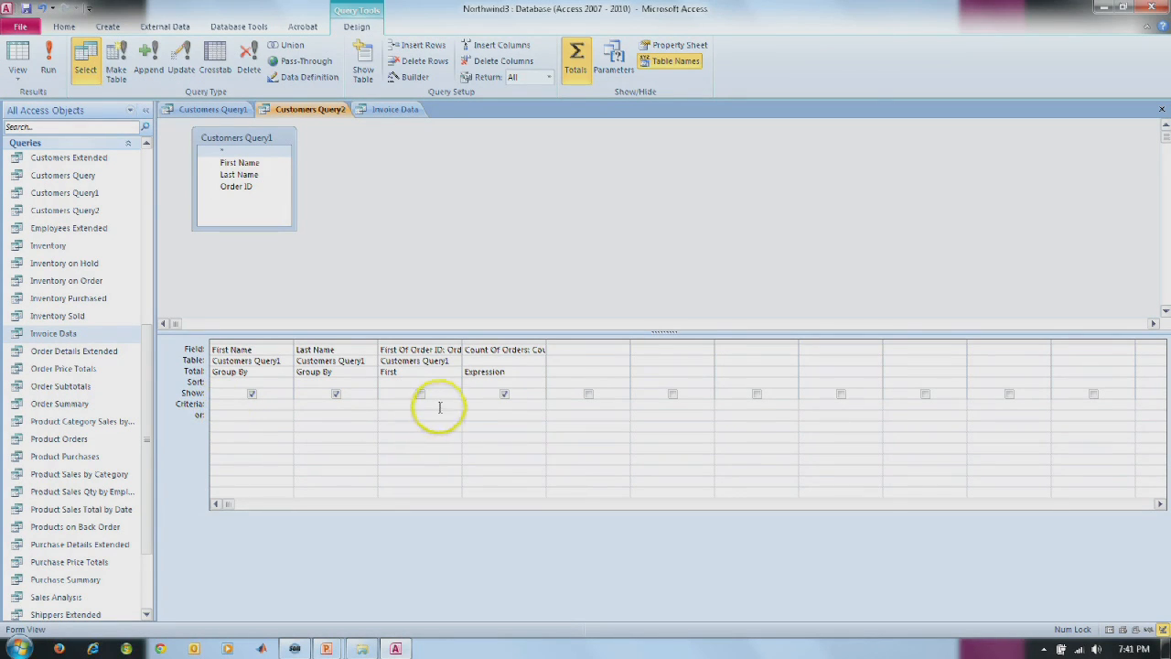
{"action": "left_click", "coordinate": [473, 406]}
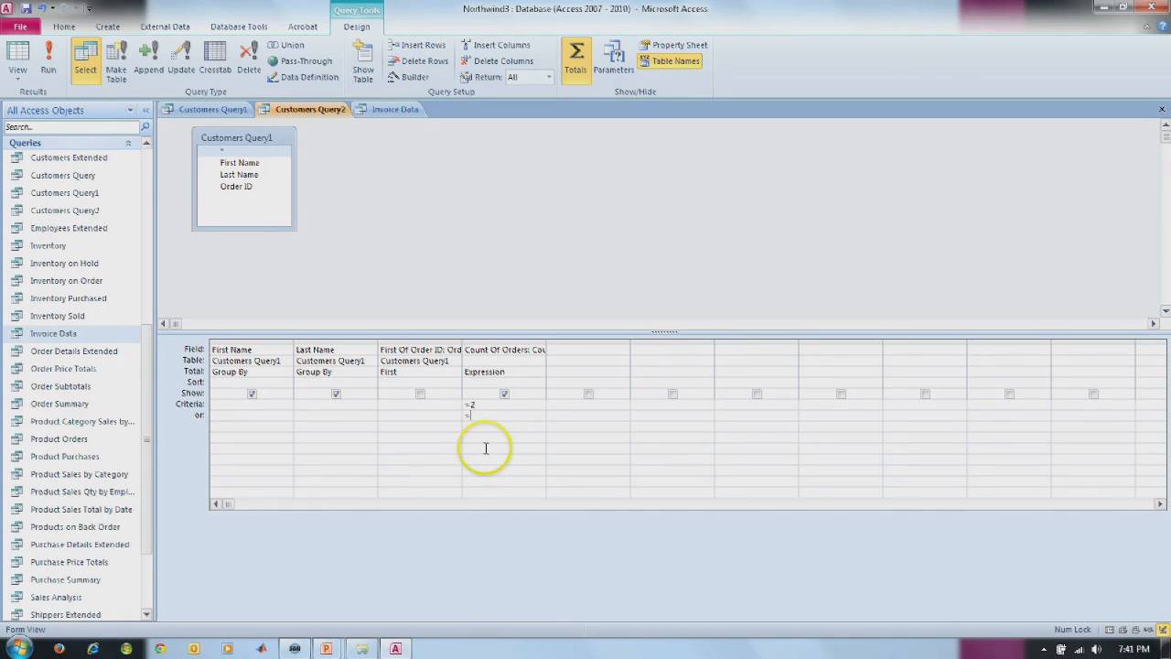
{"action": "left_click", "coordinate": [47, 66]}
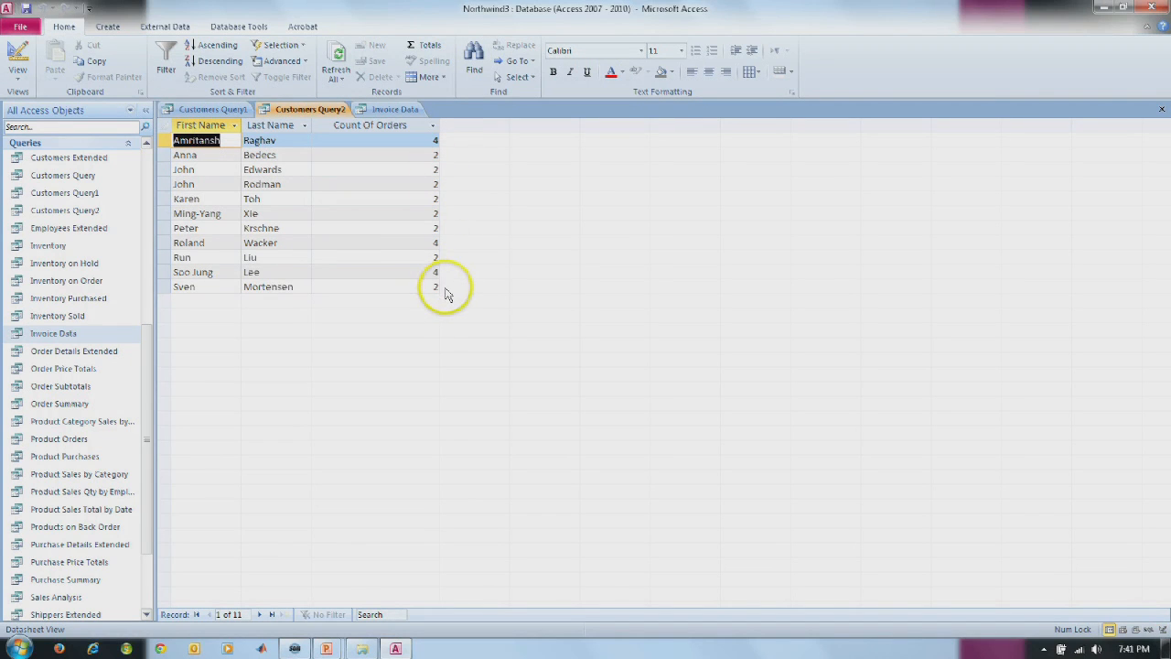
{"action": "left_click", "coordinate": [11, 60]}
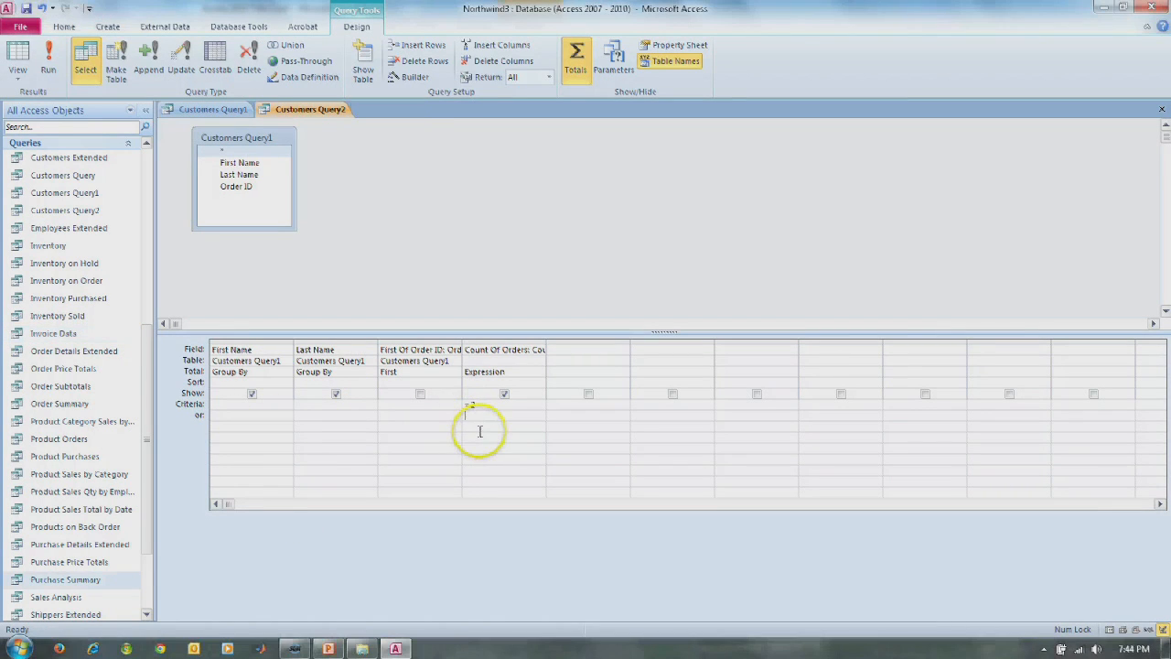
Set Count Of Orders to =4 and First Name to ="John", then run the query.
{"action": "left_click", "coordinate": [479, 408]}
{"action": "left_click", "coordinate": [479, 407]}
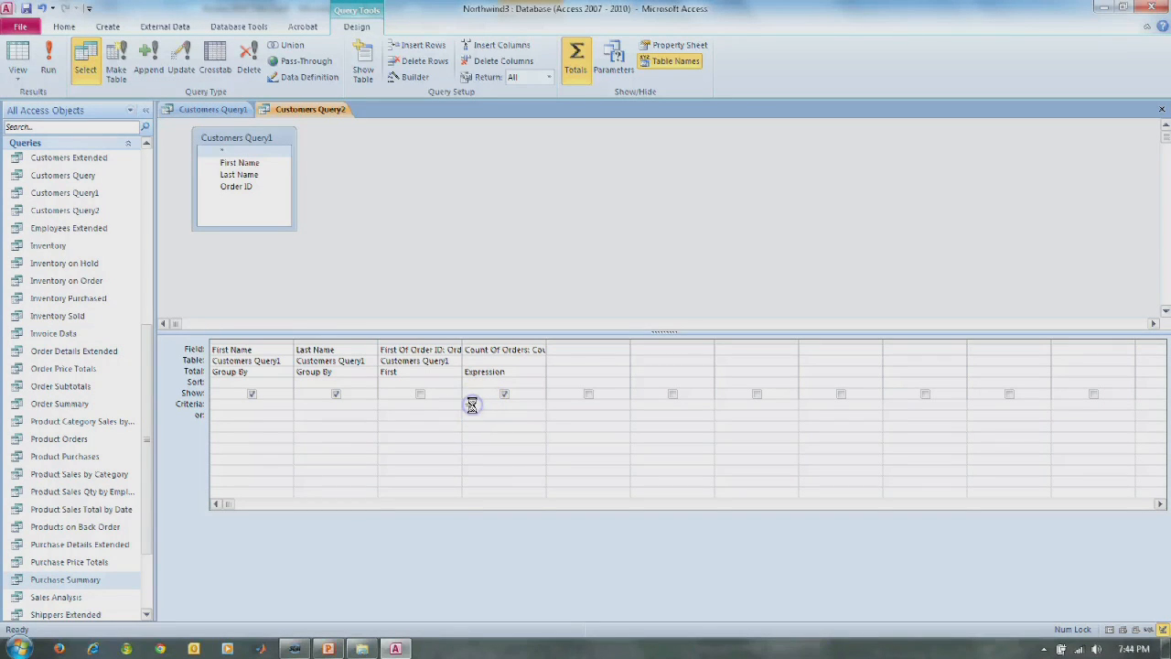
{"action": "key", "text": "BackSpace"}
{"action": "type", "text": "4"}
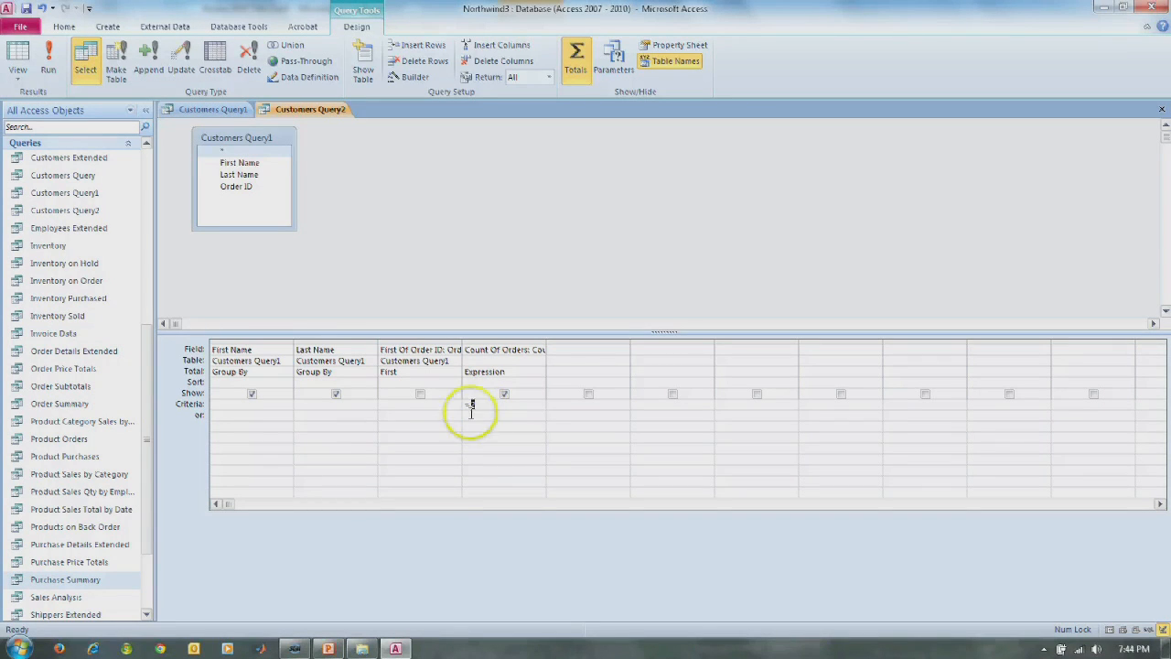
{"action": "left_click", "coordinate": [247, 404]}
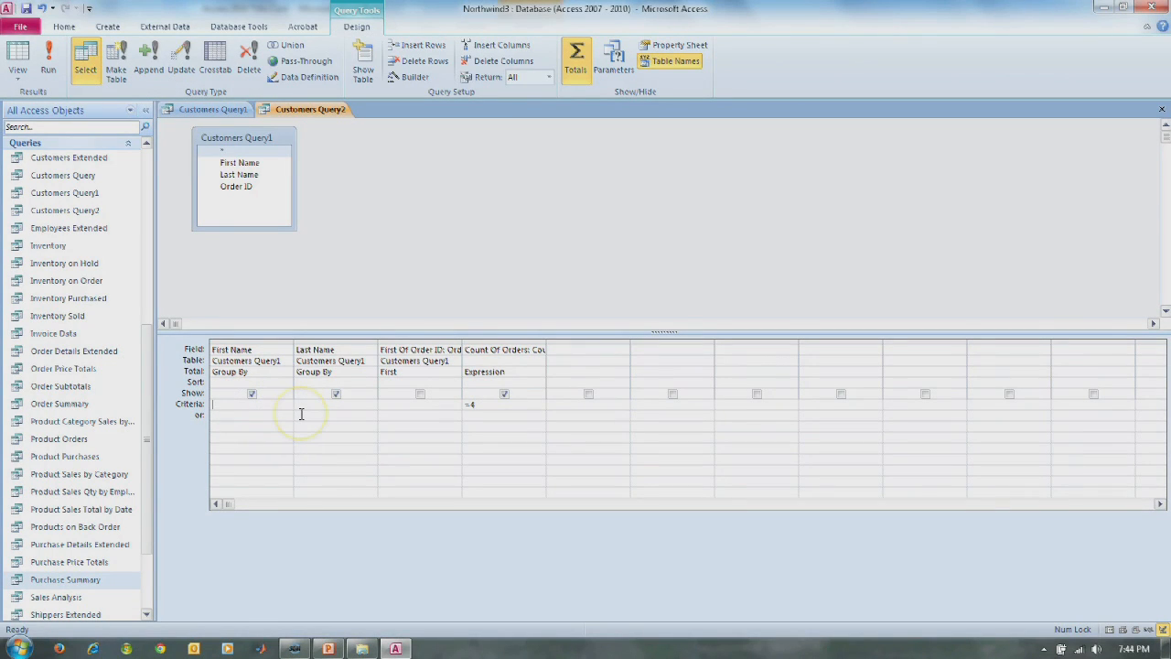
{"action": "type", "text": "=\"John"}
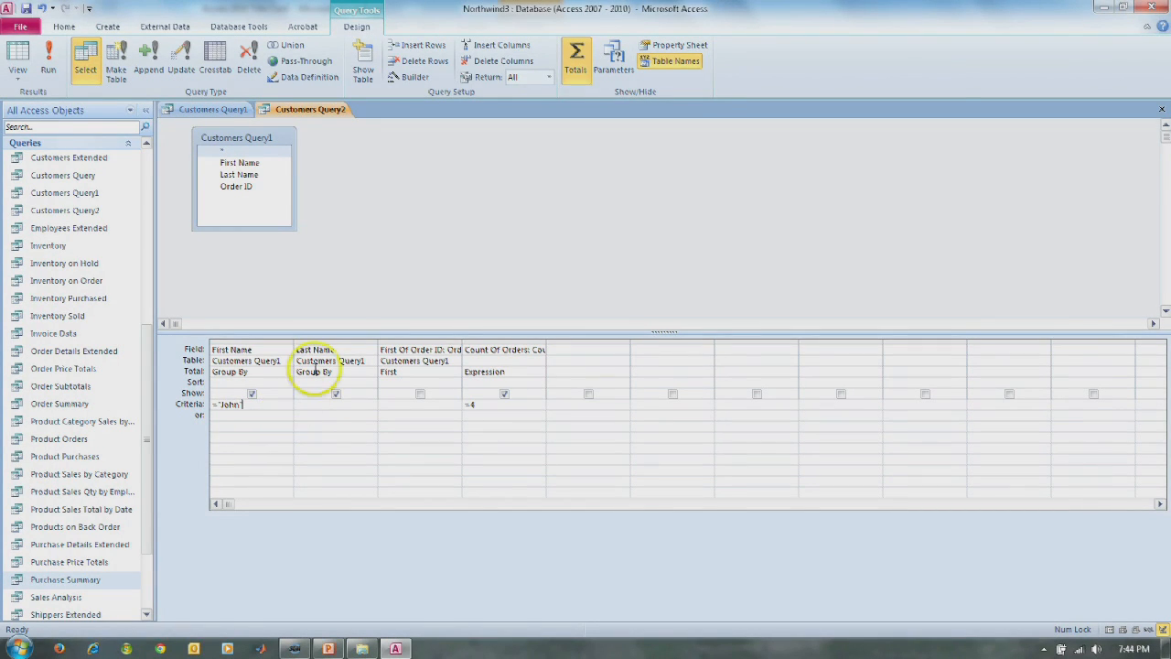
{"action": "left_click", "coordinate": [50, 68]}
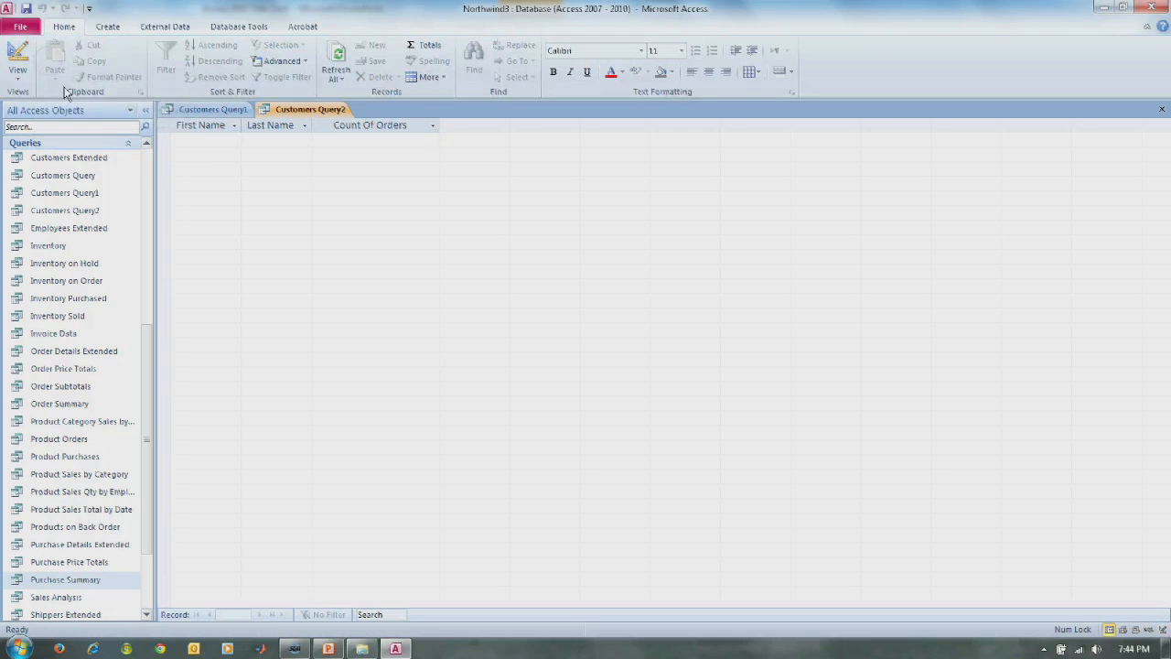
{"action": "left_click", "coordinate": [20, 56]}
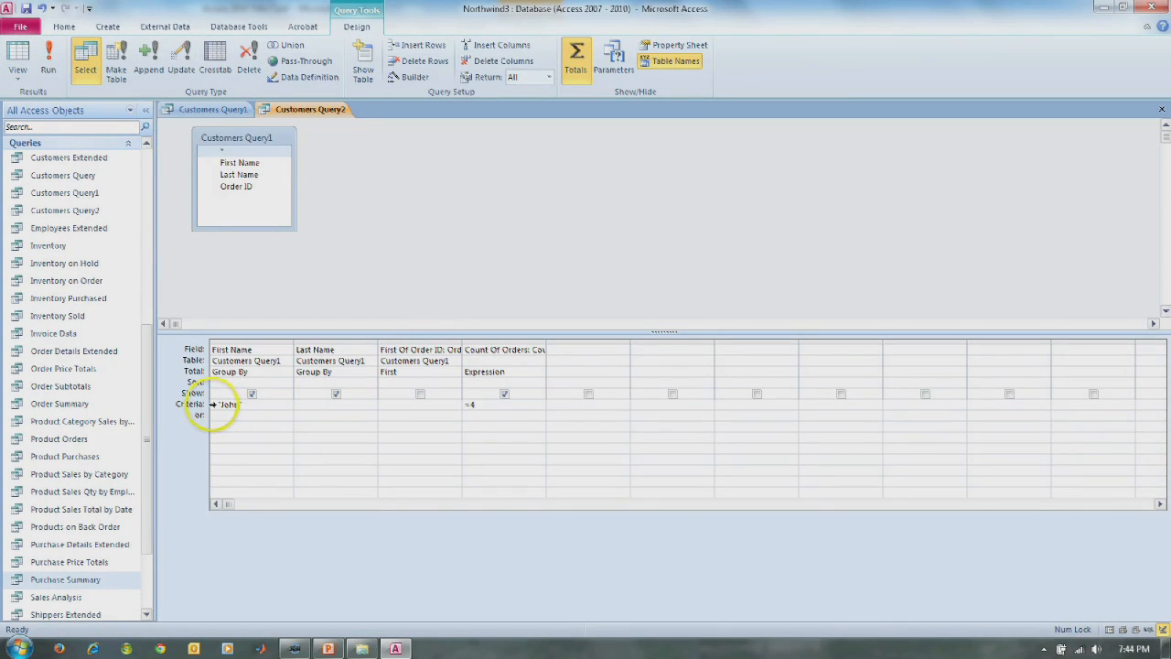
Move the =4 condition to the or row and rerun the query.
{"action": "left_click", "coordinate": [470, 408]}
{"action": "key", "text": "BackSpace"}
{"action": "key", "text": "BackSpace"}
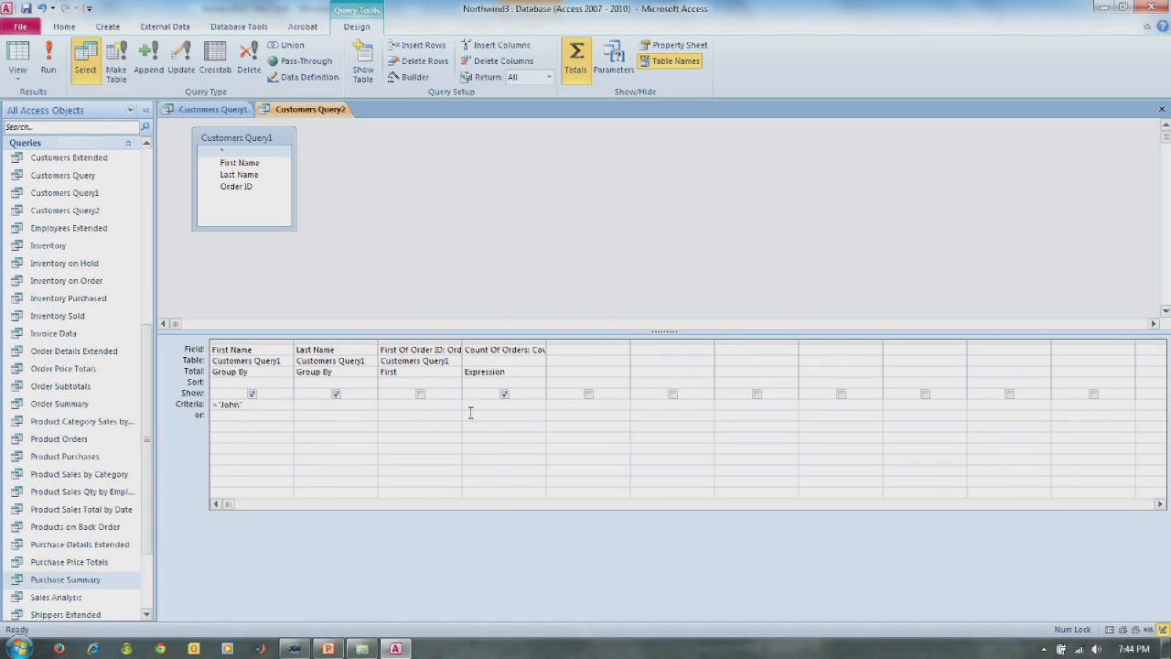
{"action": "type", "text": "=4"}
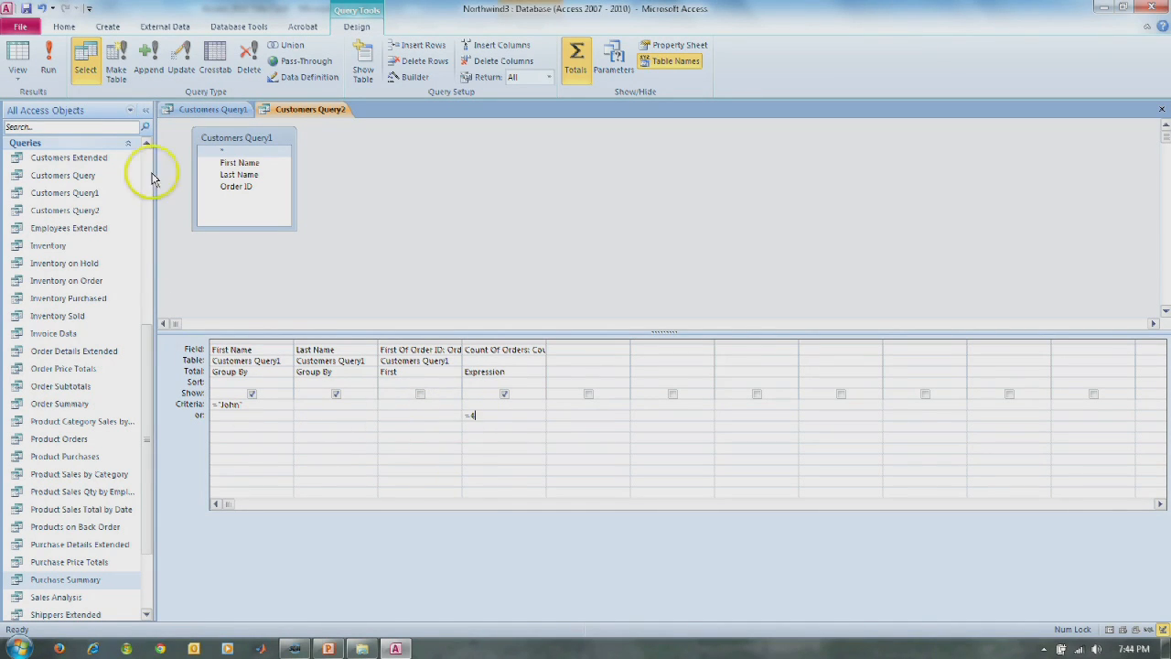
{"action": "left_click", "coordinate": [48, 59]}
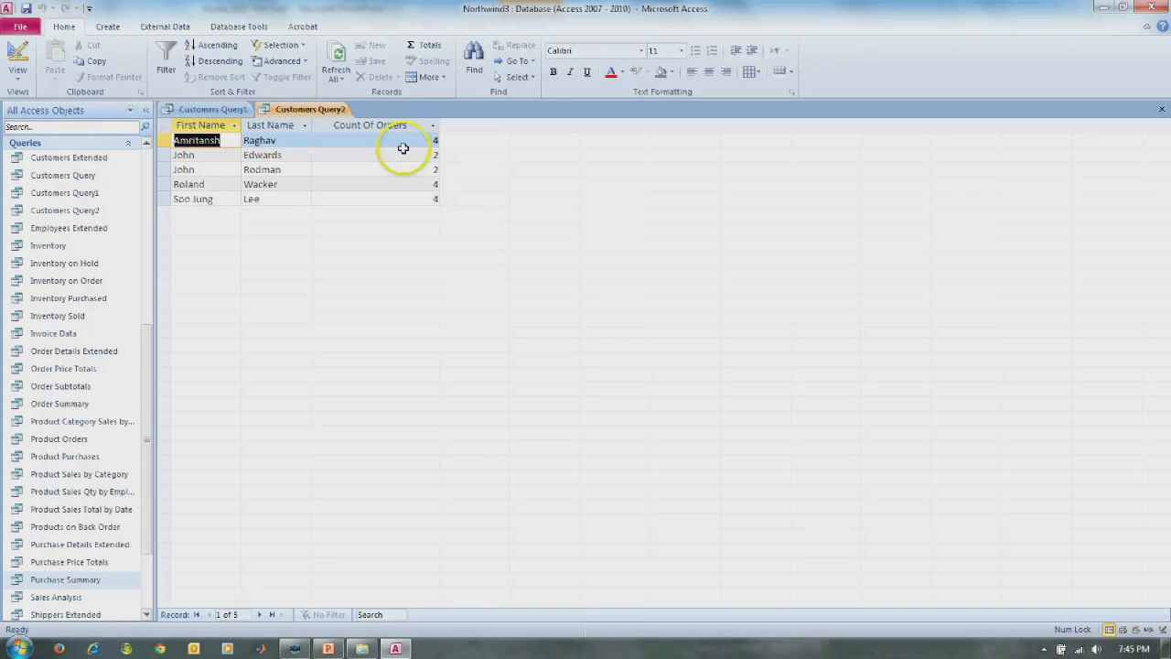
{"action": "left_click", "coordinate": [18, 57]}
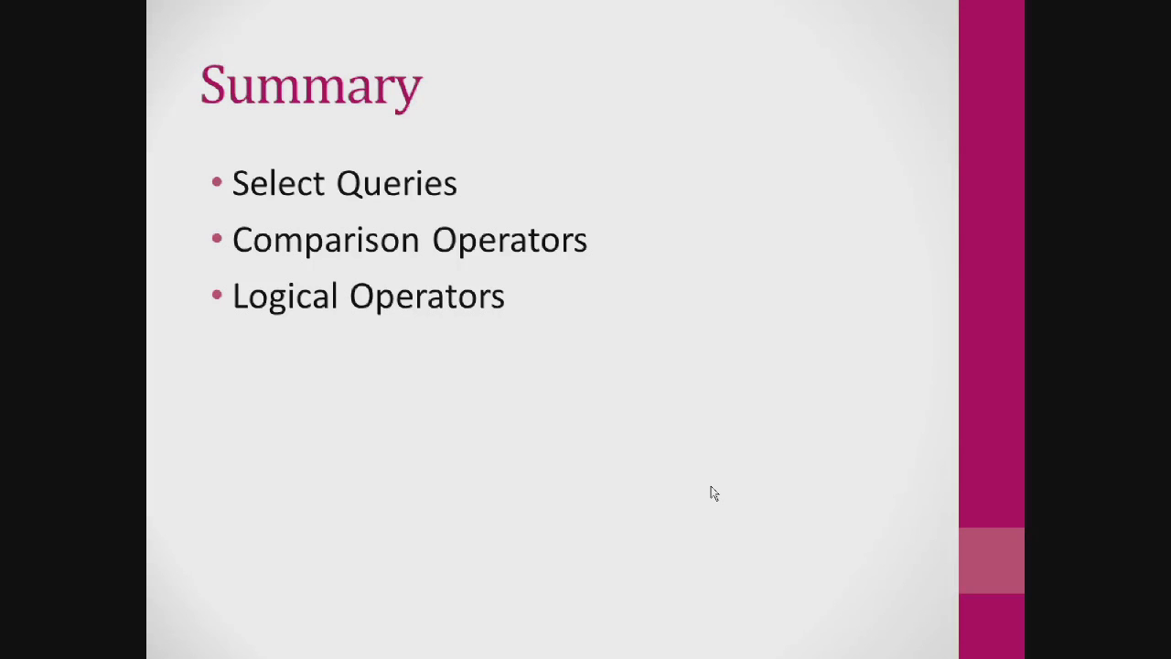
Advance to the Extracting Data slide, then return to the Access window.
{"action": "left_click", "coordinate": [403, 395]}
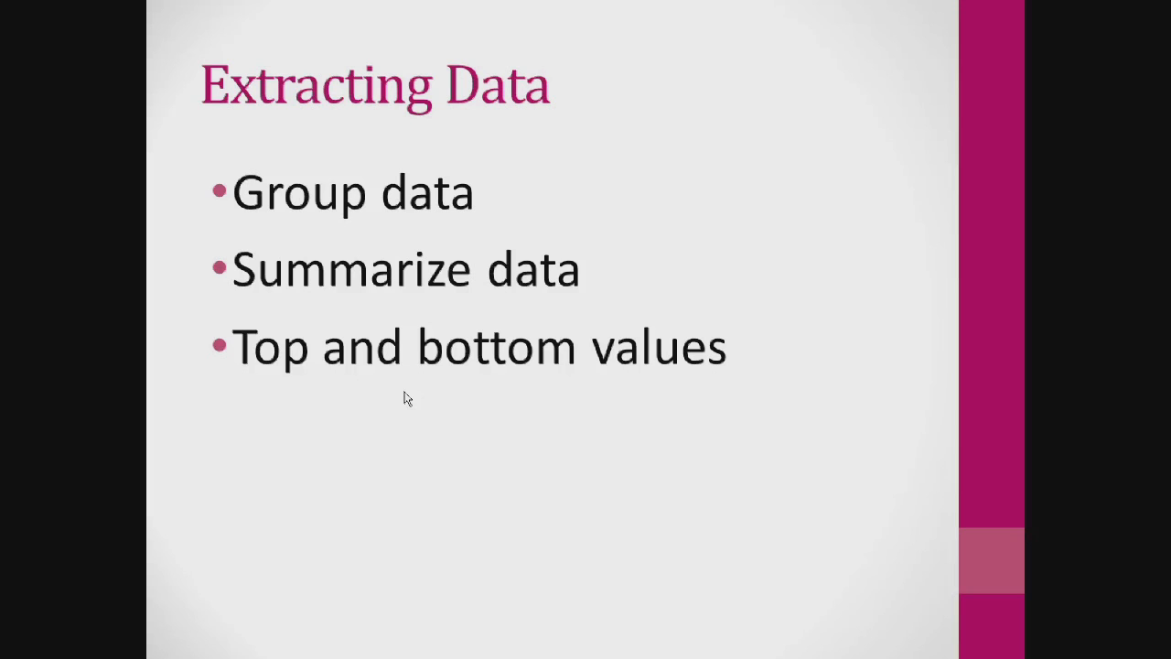
{"action": "key", "text": "alt+Tab"}
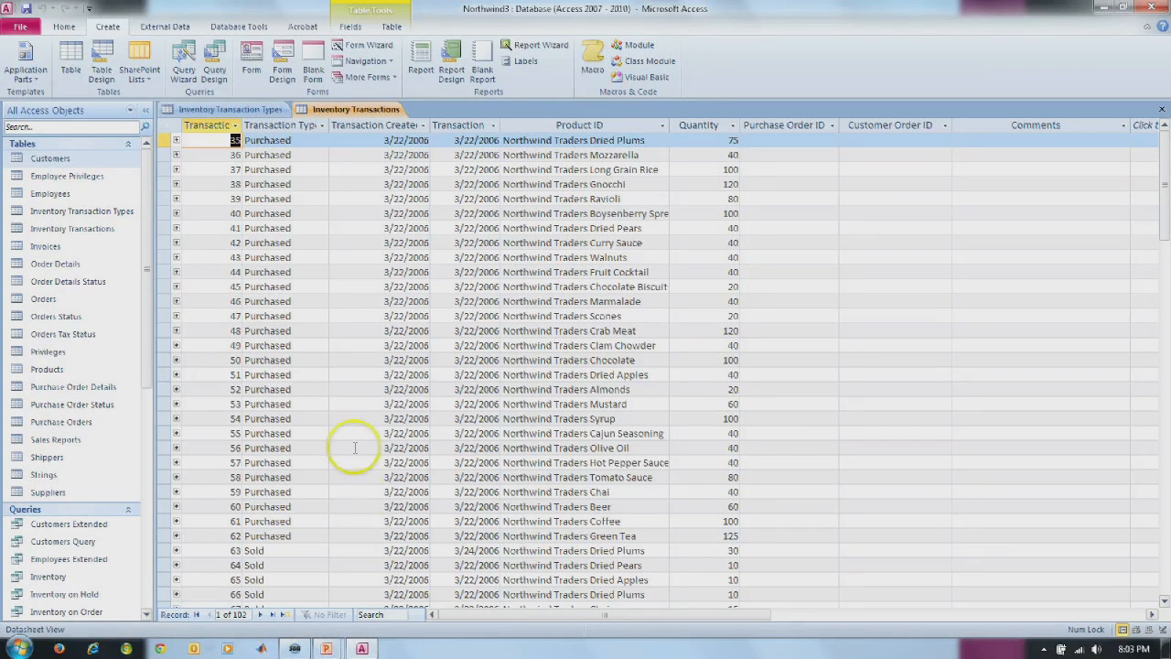
Browse the Inventory Transactions records, then switch to the Inventory Transaction Types table.
{"action": "left_click", "coordinate": [329, 404]}
{"action": "scroll", "coordinate": [327, 405], "scroll_direction": "down", "scroll_amount": 6}
{"action": "scroll", "coordinate": [325, 394], "scroll_direction": "up", "scroll_amount": 6}
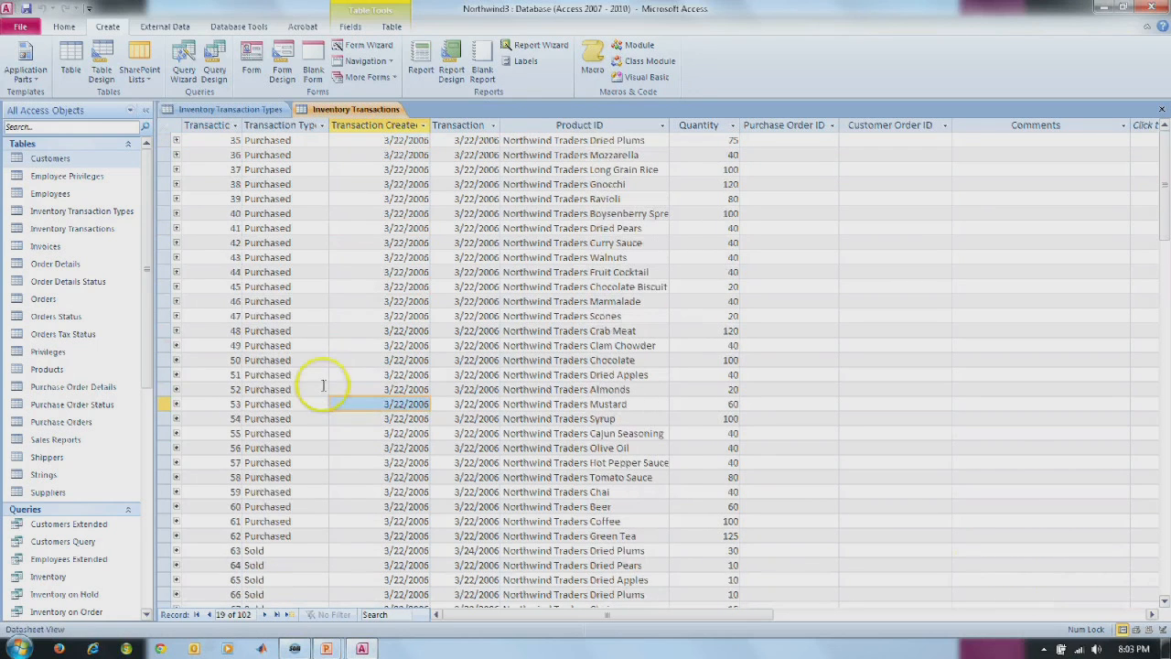
{"action": "left_click", "coordinate": [212, 111]}
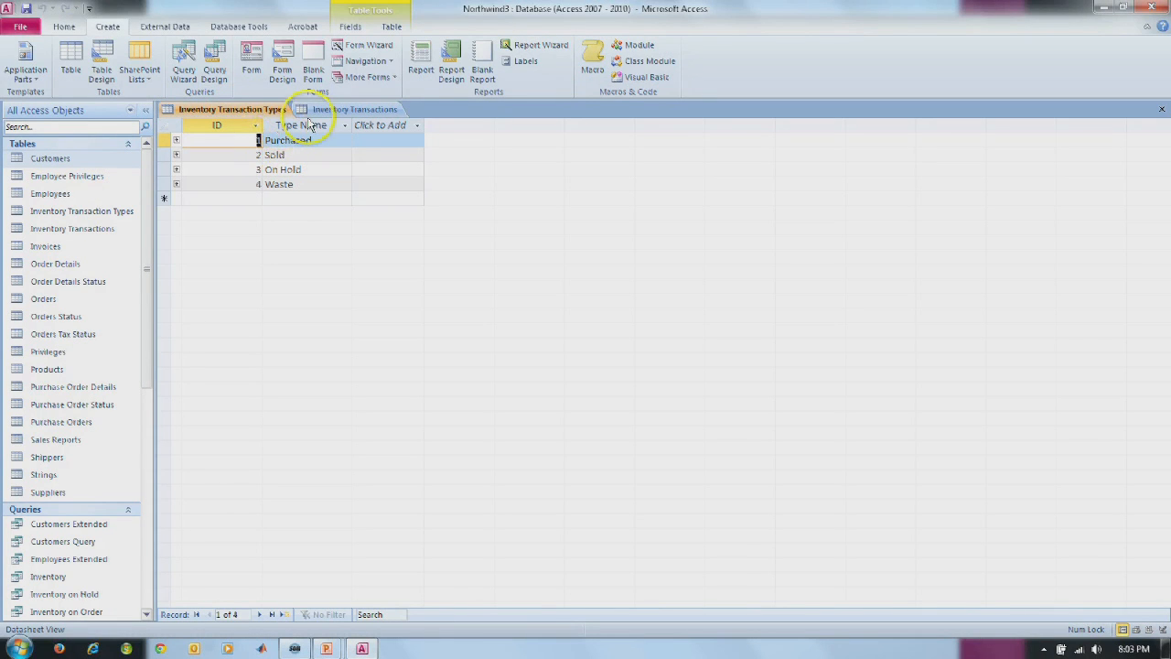
Create a new blank query design and move the Show Table dialog into view.
{"action": "left_click", "coordinate": [216, 73]}
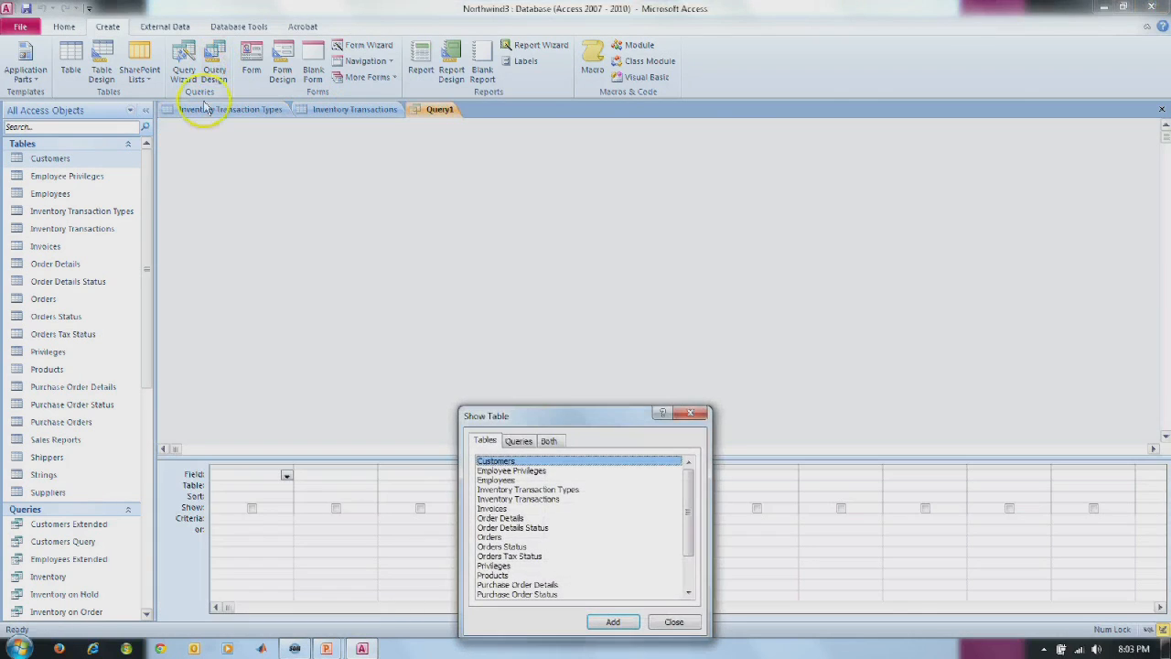
{"action": "left_click_drag", "start_coordinate": [690, 496], "coordinate": [686, 553]}
{"action": "left_click", "coordinate": [522, 444]}
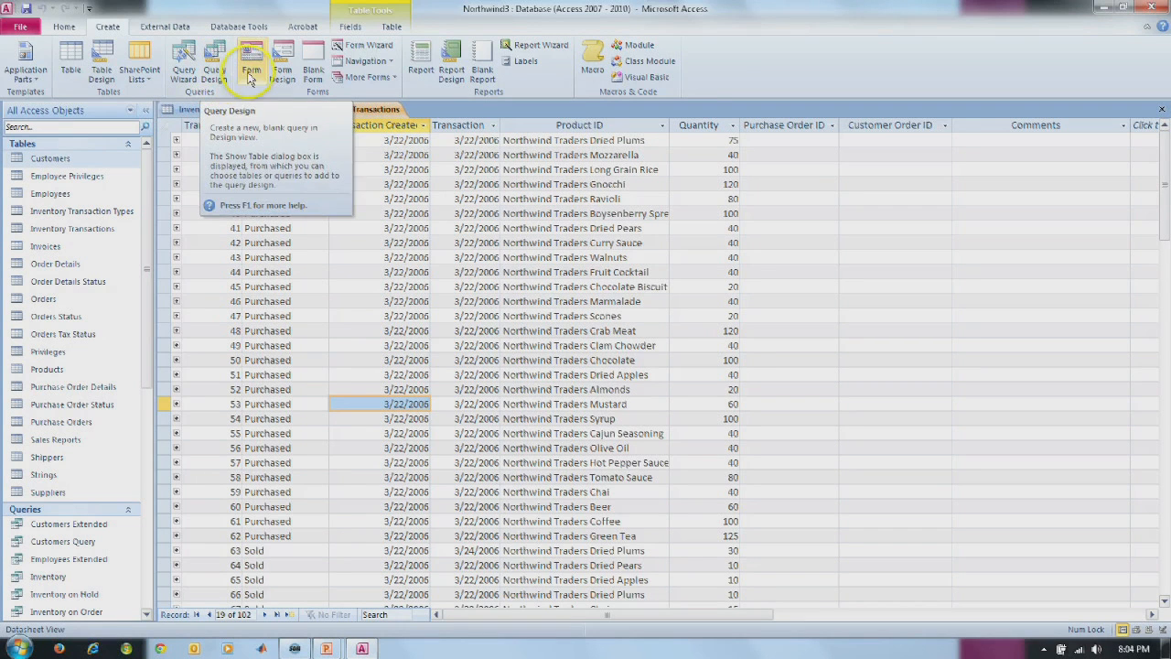
{"action": "left_click", "coordinate": [214, 71]}
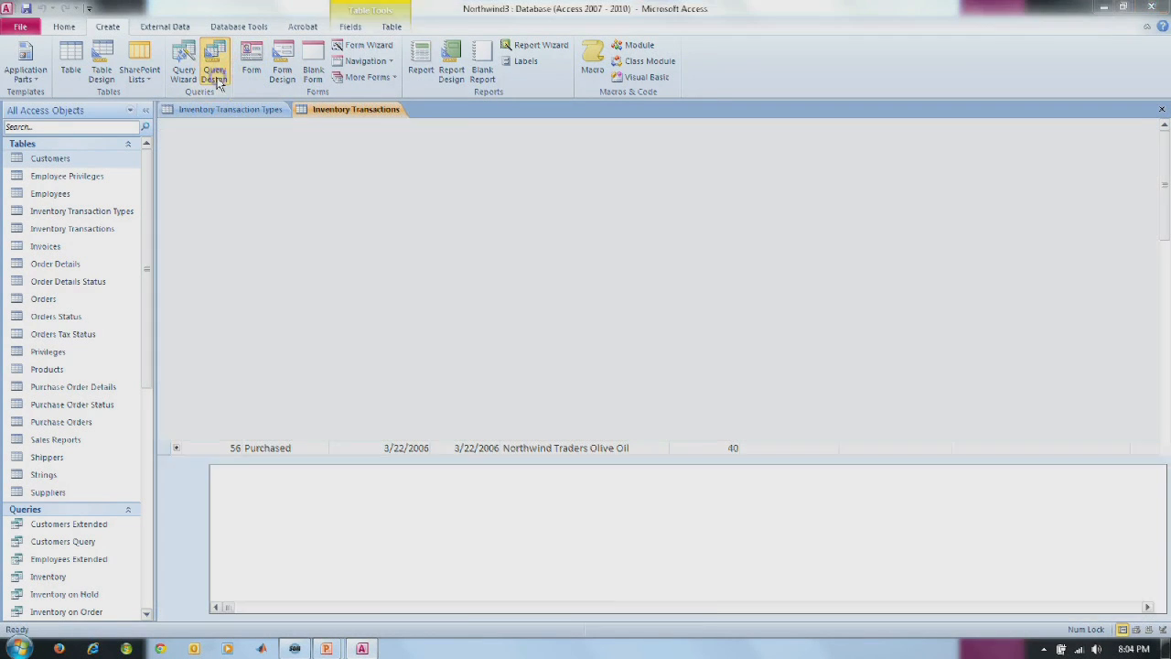
{"action": "left_click_drag", "start_coordinate": [522, 412], "coordinate": [523, 198]}
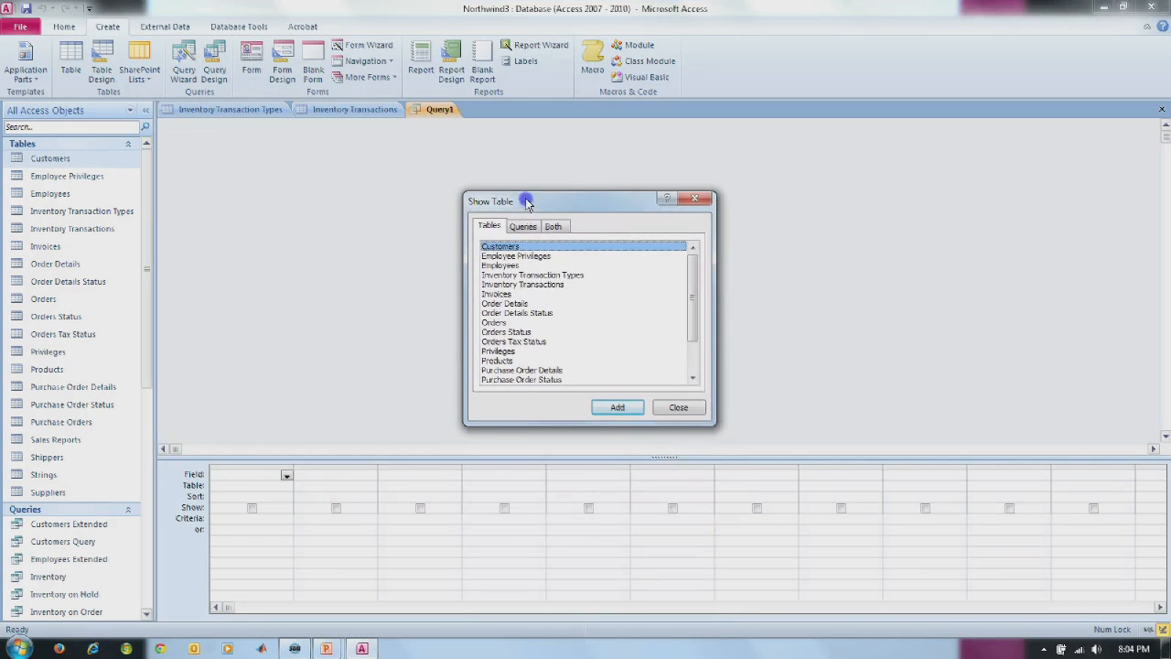
Add the Inventory Transactions table to the query and enlarge its field list.
{"action": "double_click", "coordinate": [536, 286]}
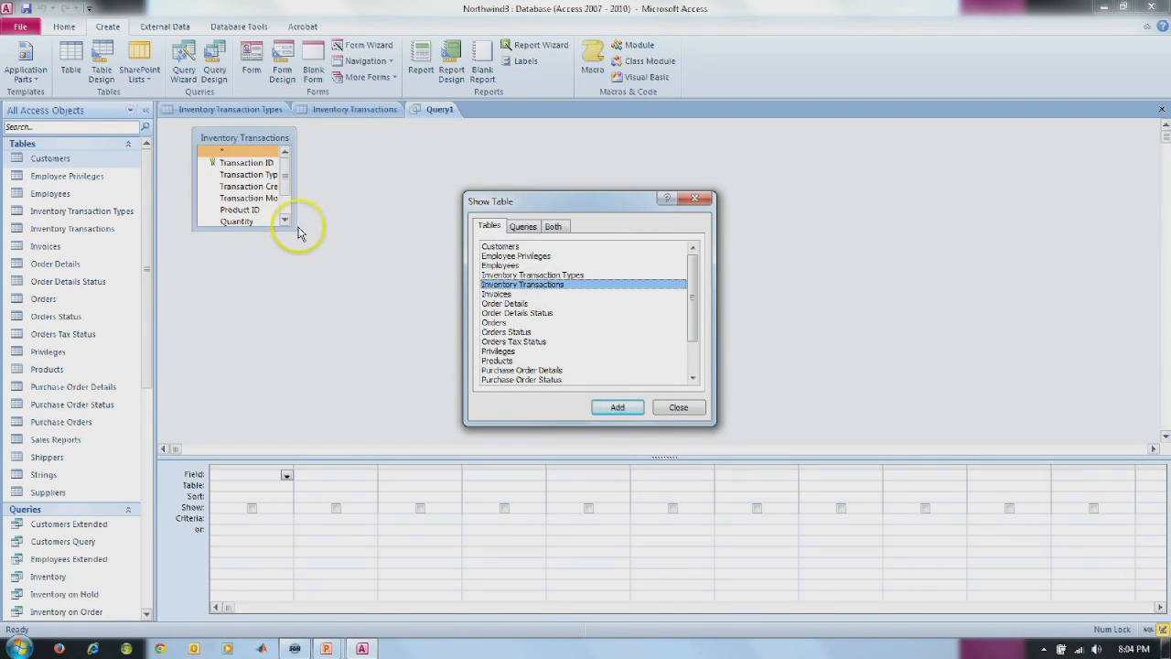
{"action": "left_click", "coordinate": [678, 407]}
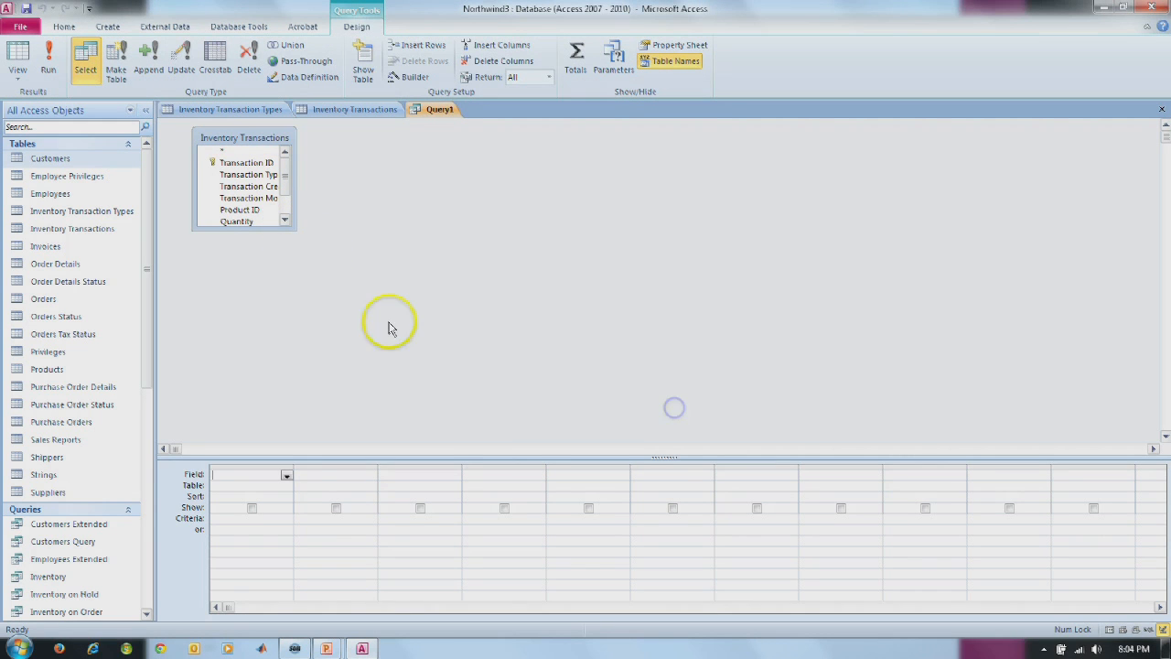
{"action": "left_click_drag", "start_coordinate": [293, 225], "coordinate": [350, 328]}
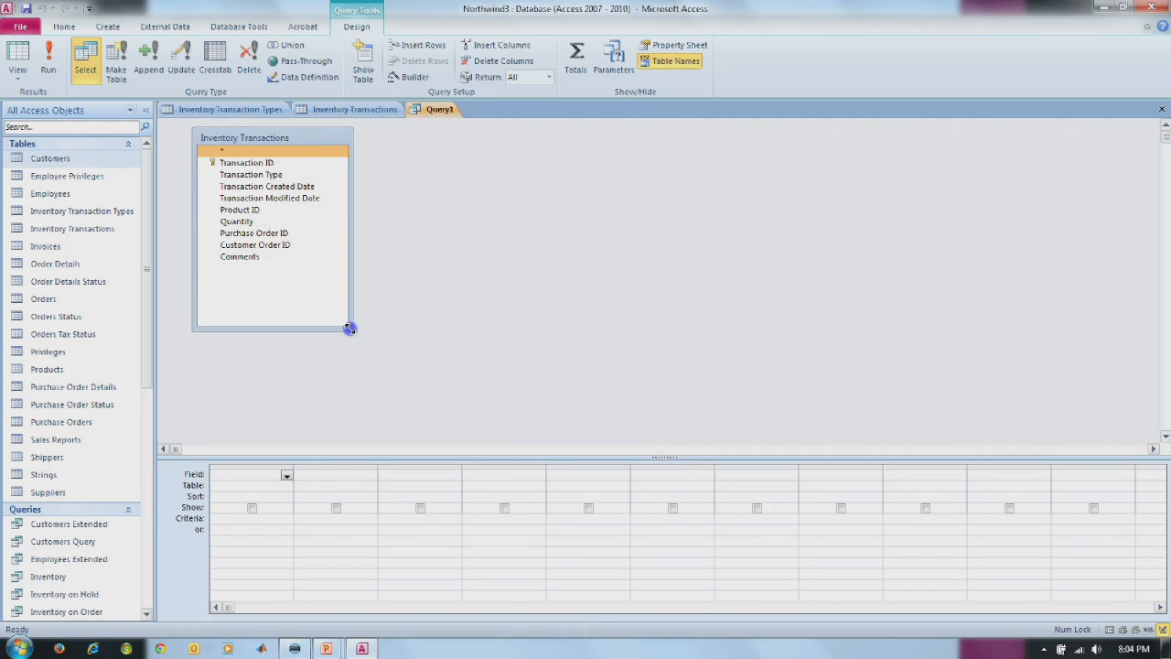
Add Product ID, Quantity and Transaction Type to the grid and run the query.
{"action": "double_click", "coordinate": [240, 211]}
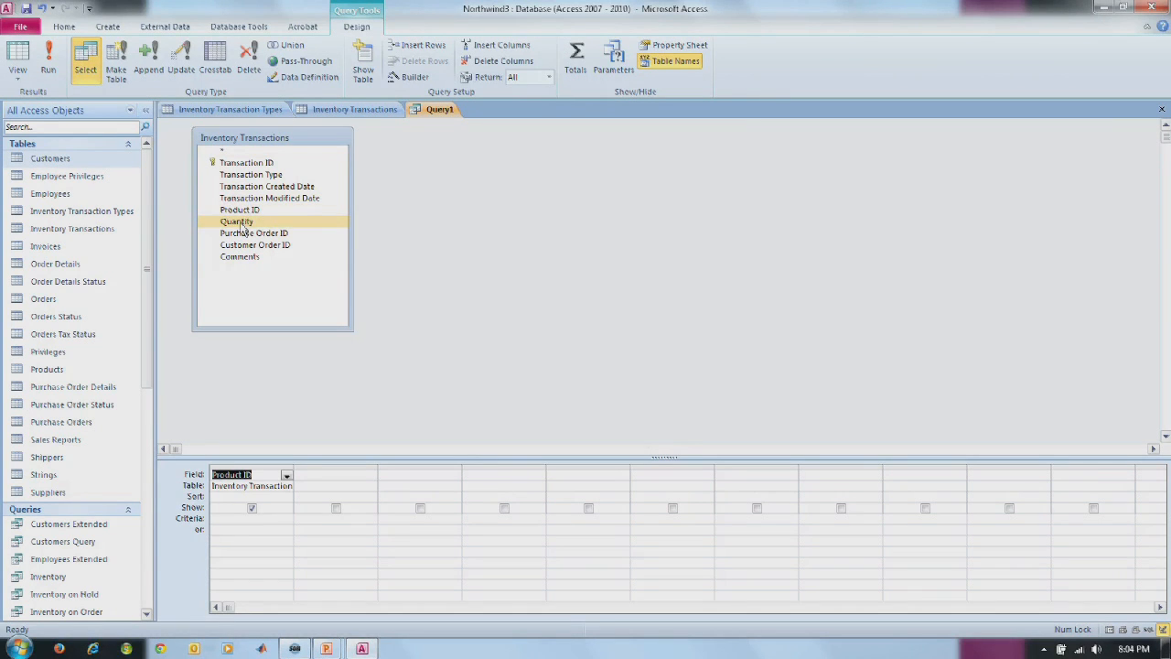
{"action": "double_click", "coordinate": [239, 222]}
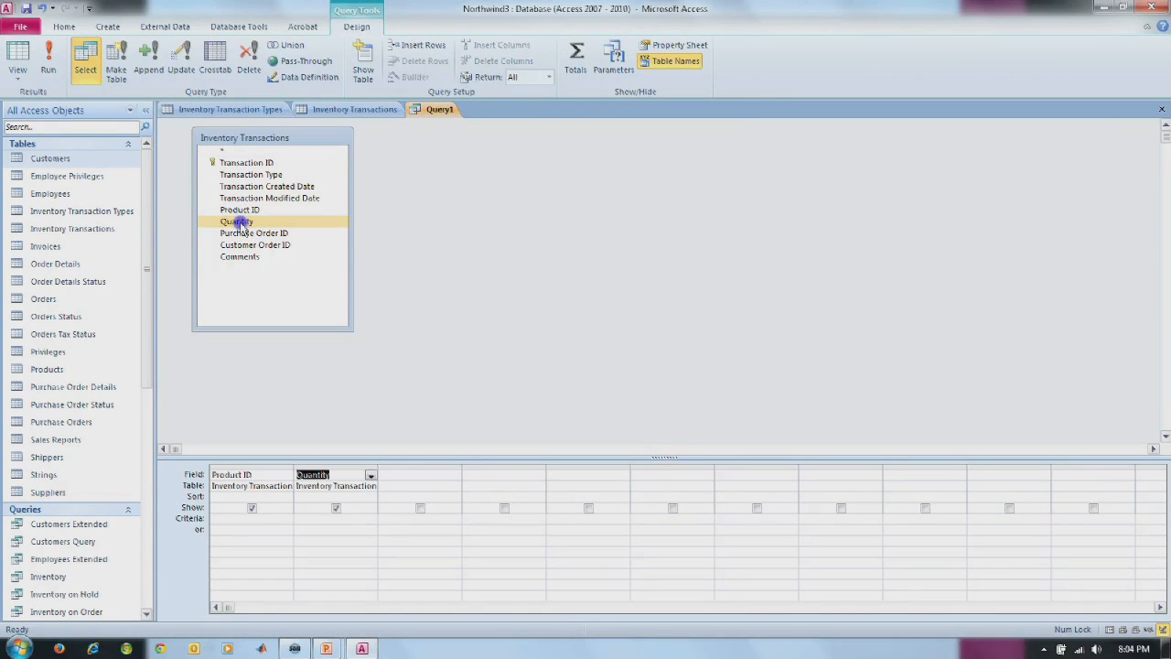
{"action": "double_click", "coordinate": [245, 163]}
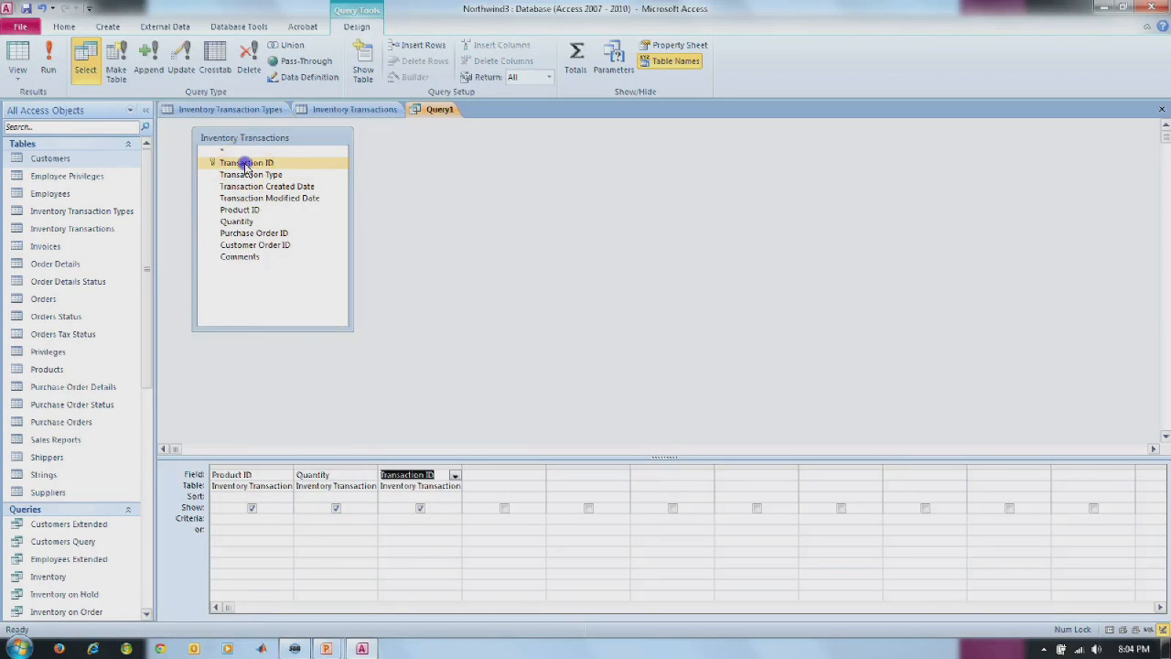
{"action": "left_click", "coordinate": [427, 464]}
{"action": "right_click", "coordinate": [428, 467]}
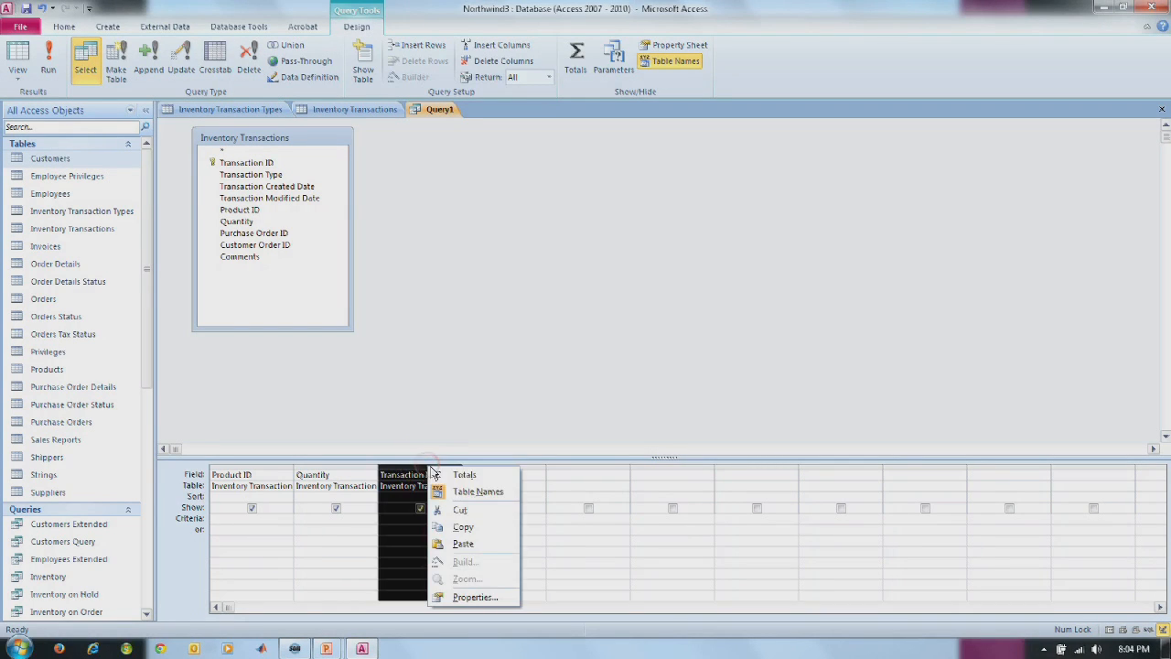
{"action": "left_click", "coordinate": [457, 511]}
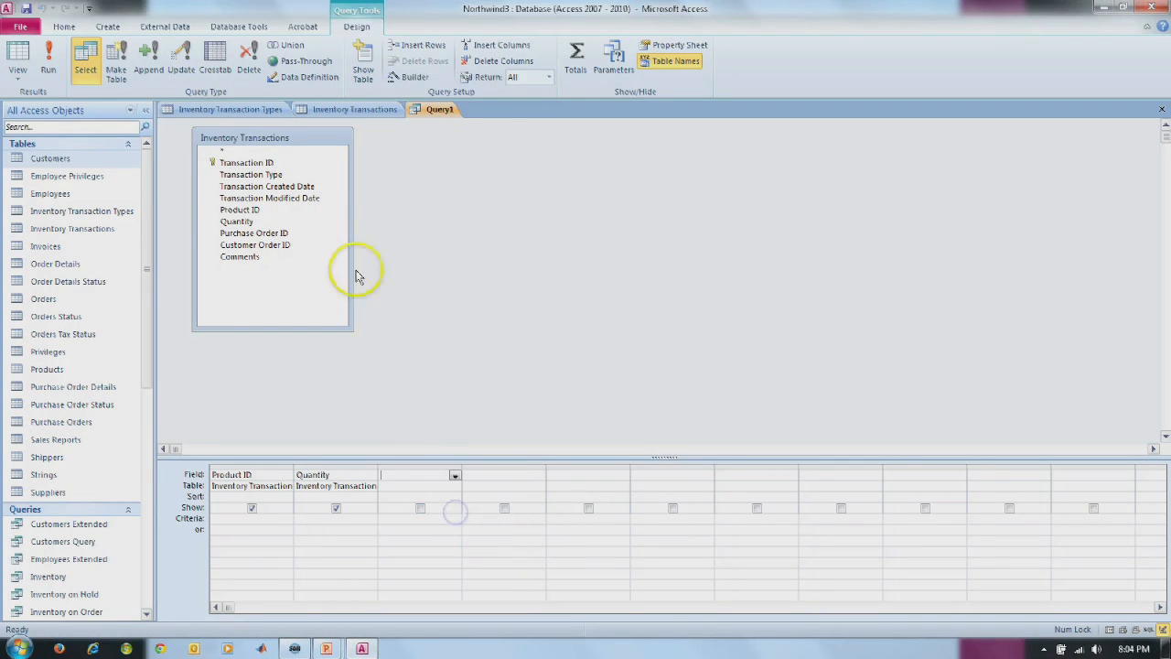
{"action": "double_click", "coordinate": [251, 175]}
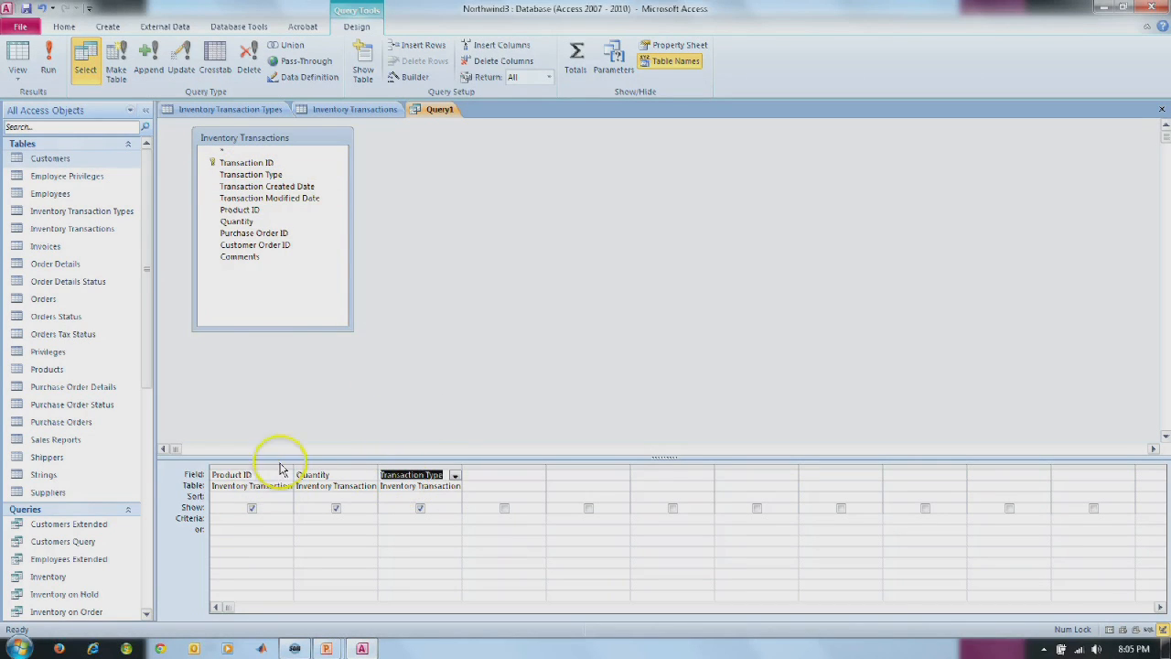
{"action": "left_click", "coordinate": [48, 59]}
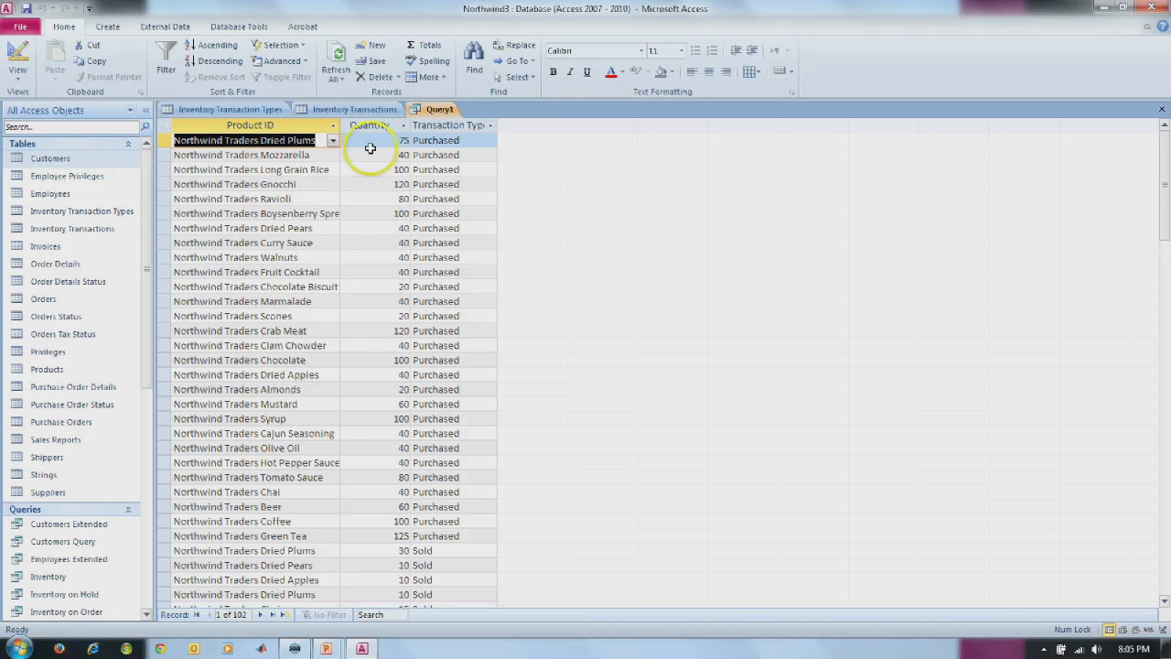
Scroll through the 102 transaction rows, then return to Design view.
{"action": "scroll", "coordinate": [480, 558], "scroll_direction": "down", "scroll_amount": 10}
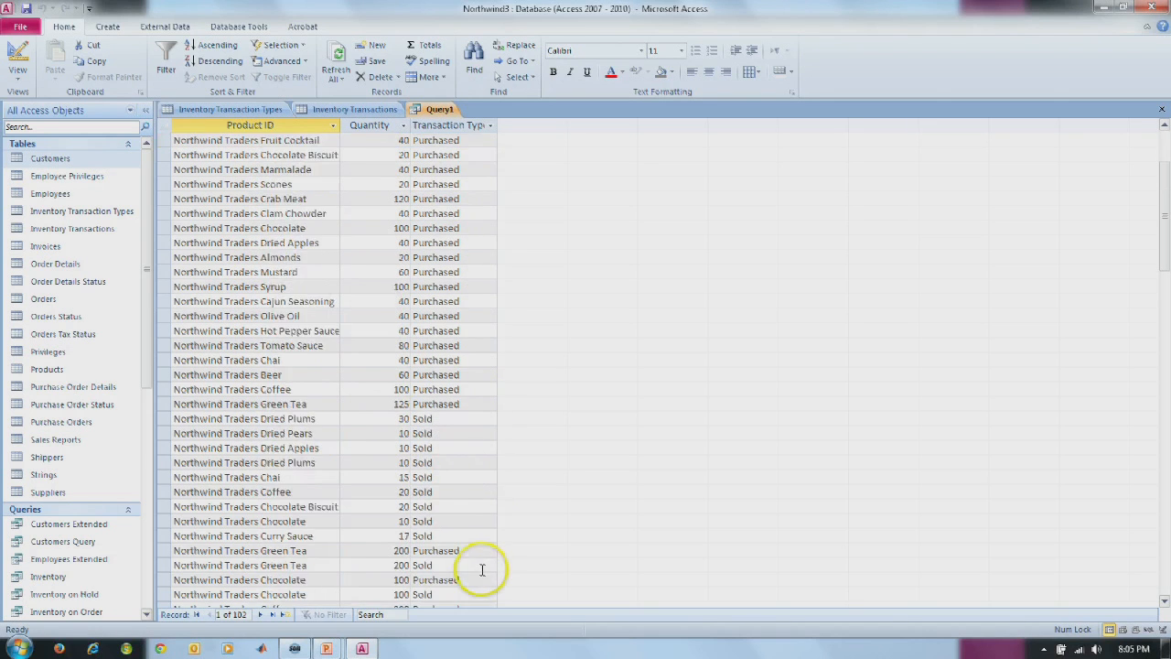
{"action": "scroll", "coordinate": [482, 564], "scroll_direction": "down", "scroll_amount": 5}
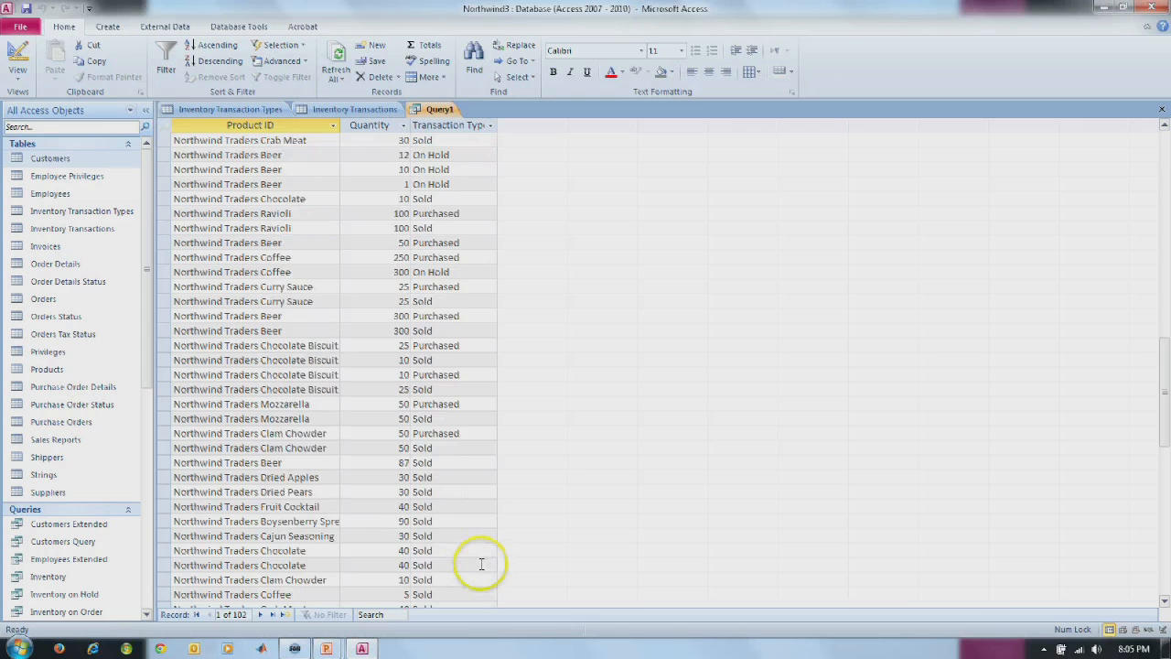
{"action": "scroll", "coordinate": [482, 565], "scroll_direction": "up", "scroll_amount": 15}
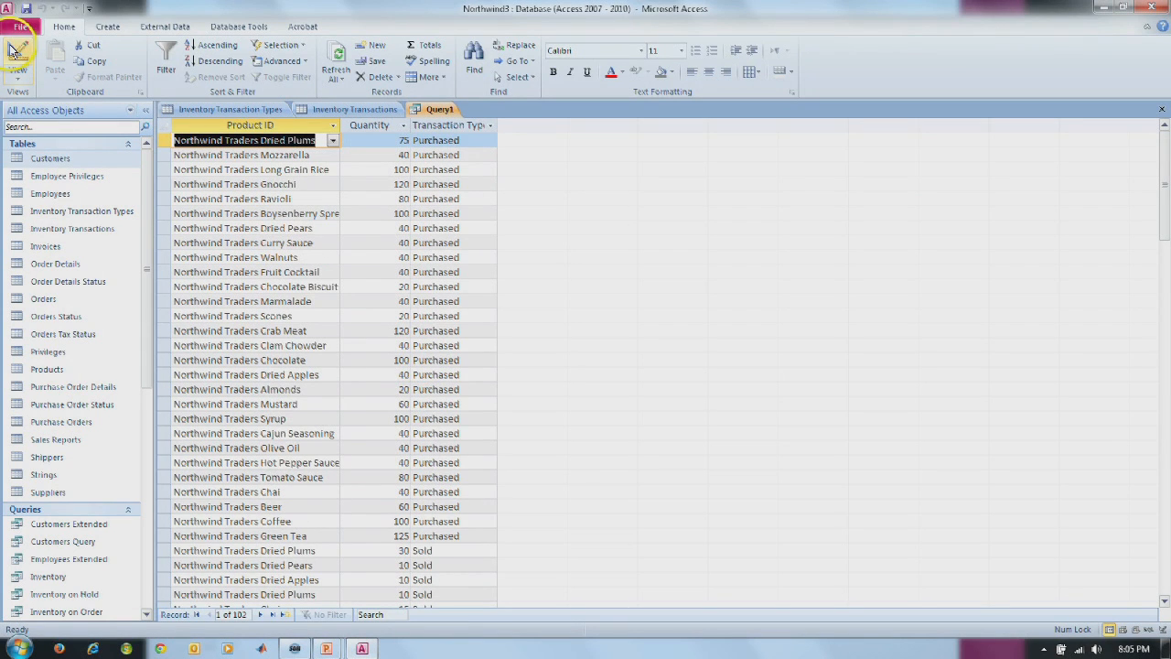
{"action": "left_click", "coordinate": [15, 52]}
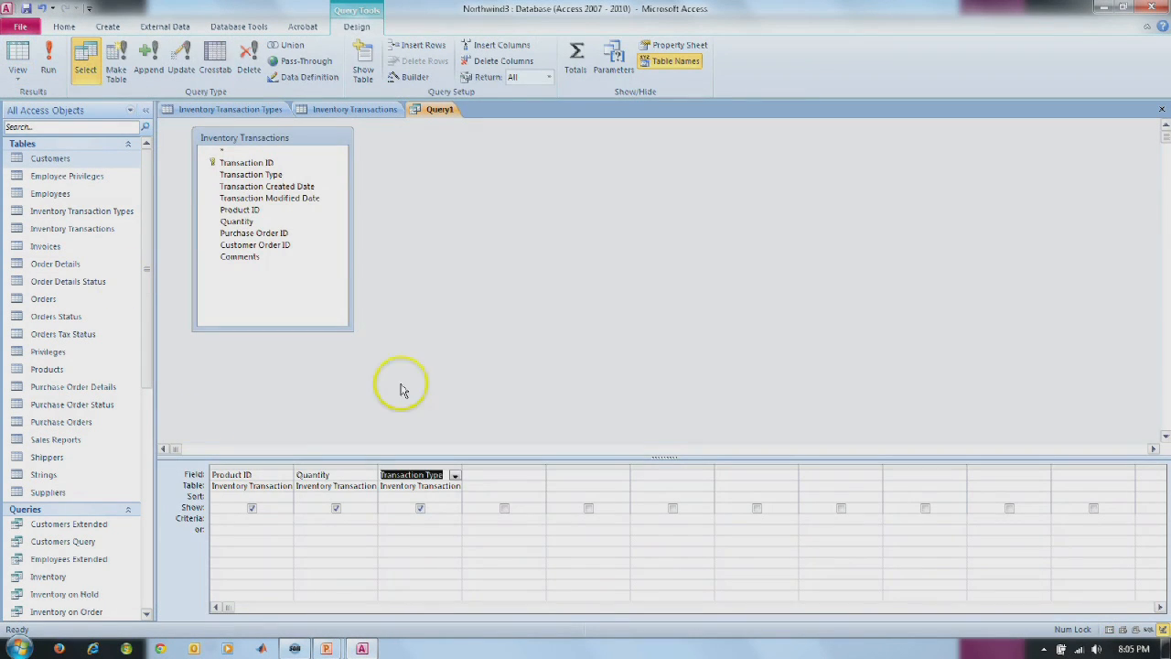
Turn on Totals, set Quantity to Sum and Transaction Type to Where with criterion 1.
{"action": "left_click", "coordinate": [574, 61]}
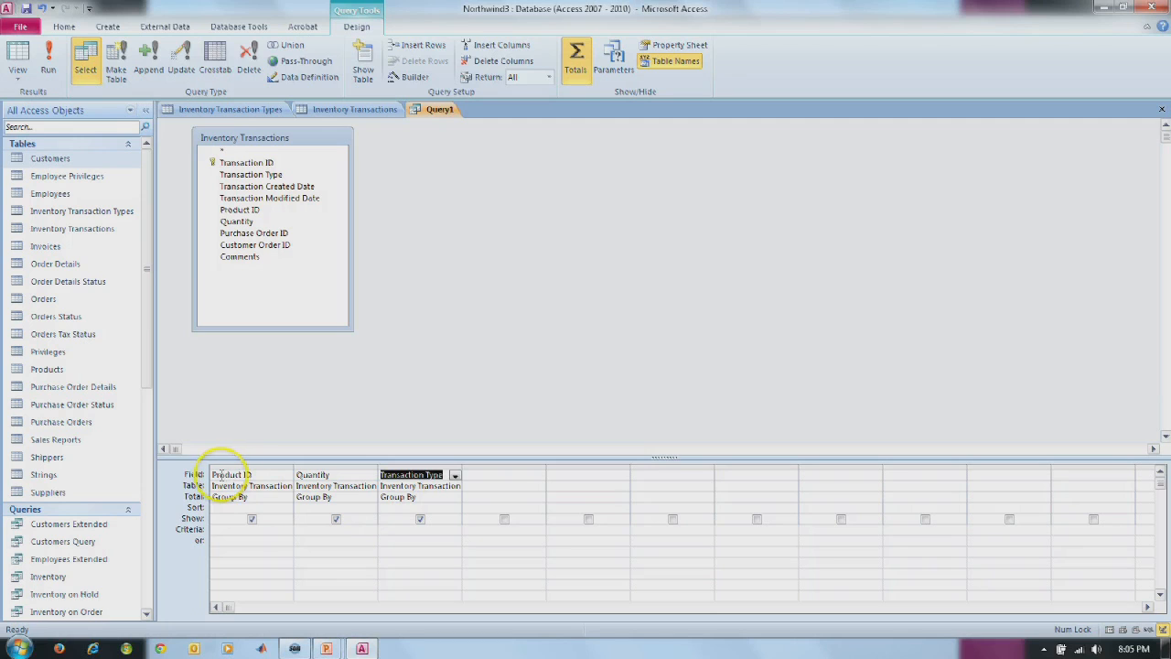
{"action": "left_click", "coordinate": [253, 497]}
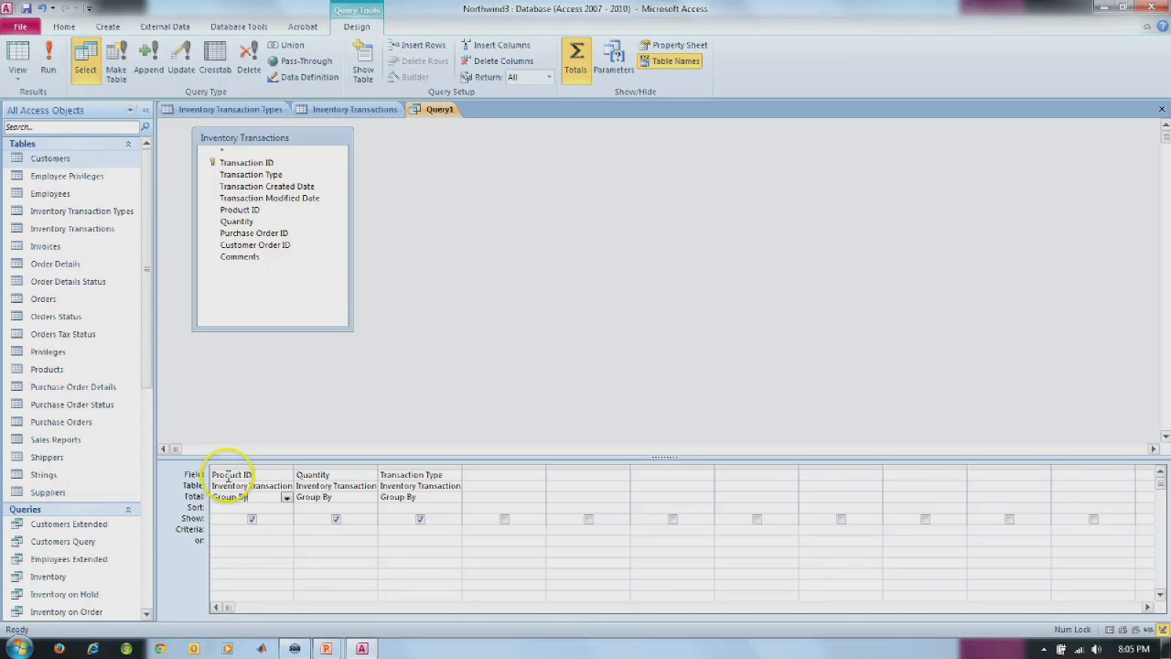
{"action": "left_click", "coordinate": [311, 497]}
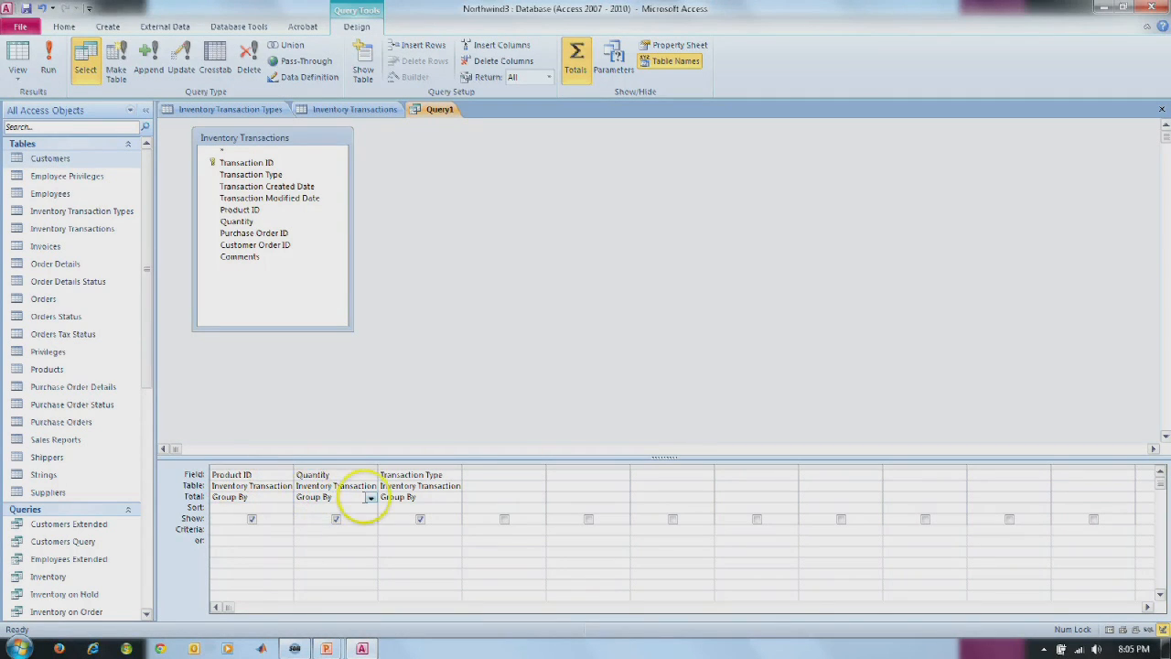
{"action": "left_click", "coordinate": [371, 498]}
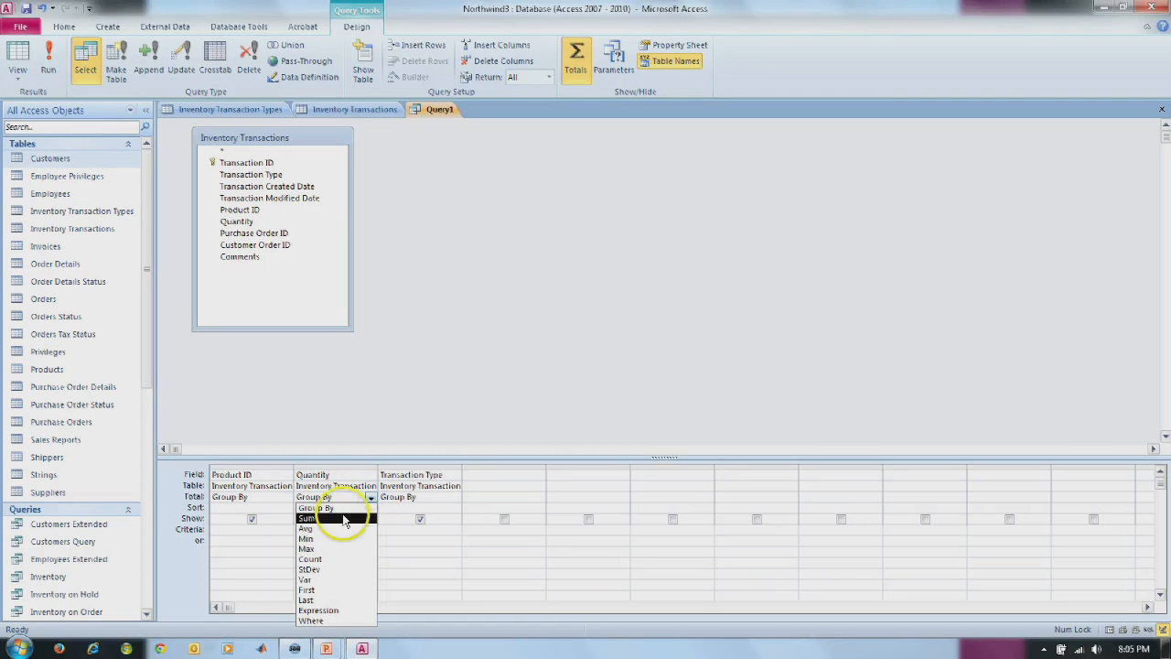
{"action": "left_click", "coordinate": [335, 518]}
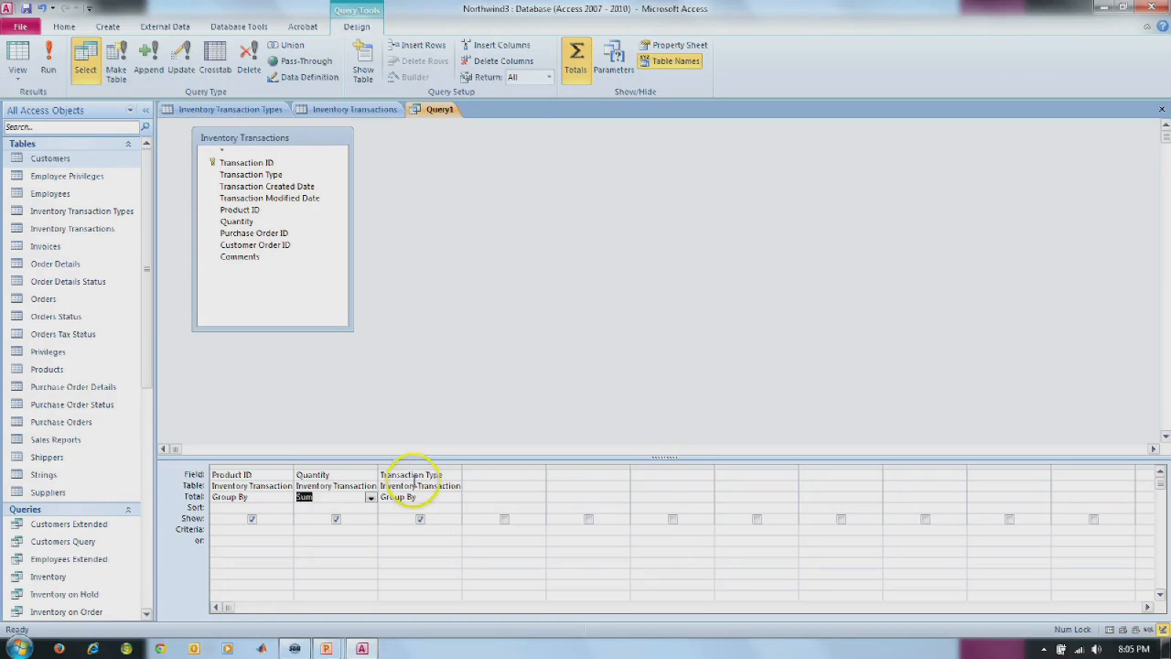
{"action": "left_click", "coordinate": [455, 498]}
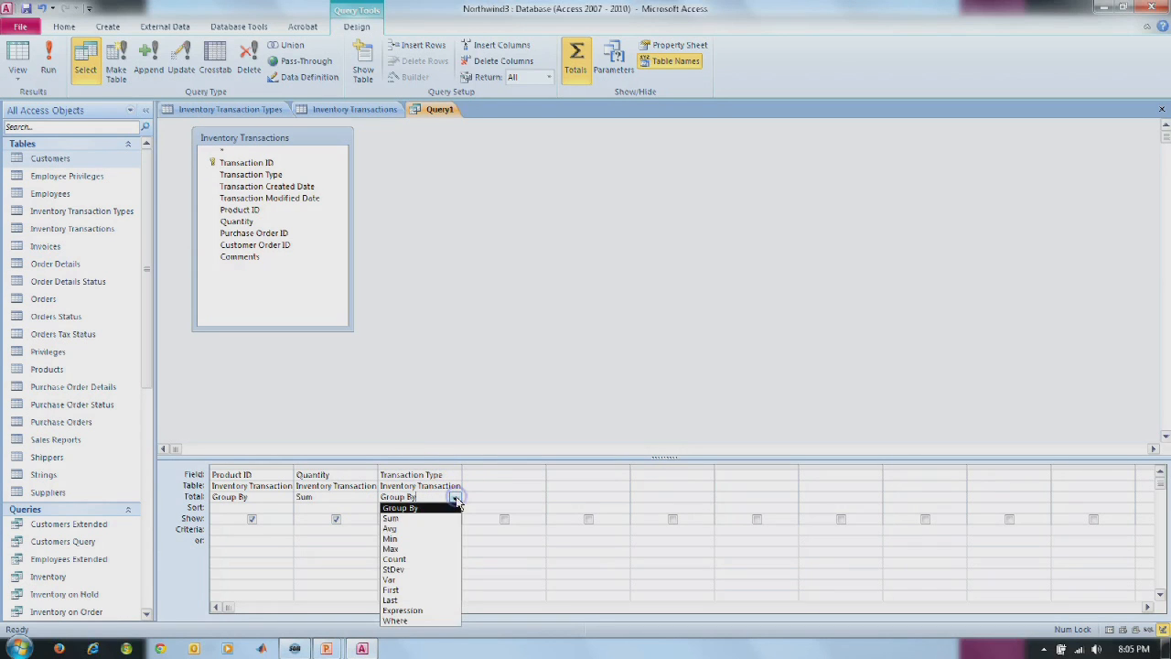
{"action": "left_click", "coordinate": [403, 622]}
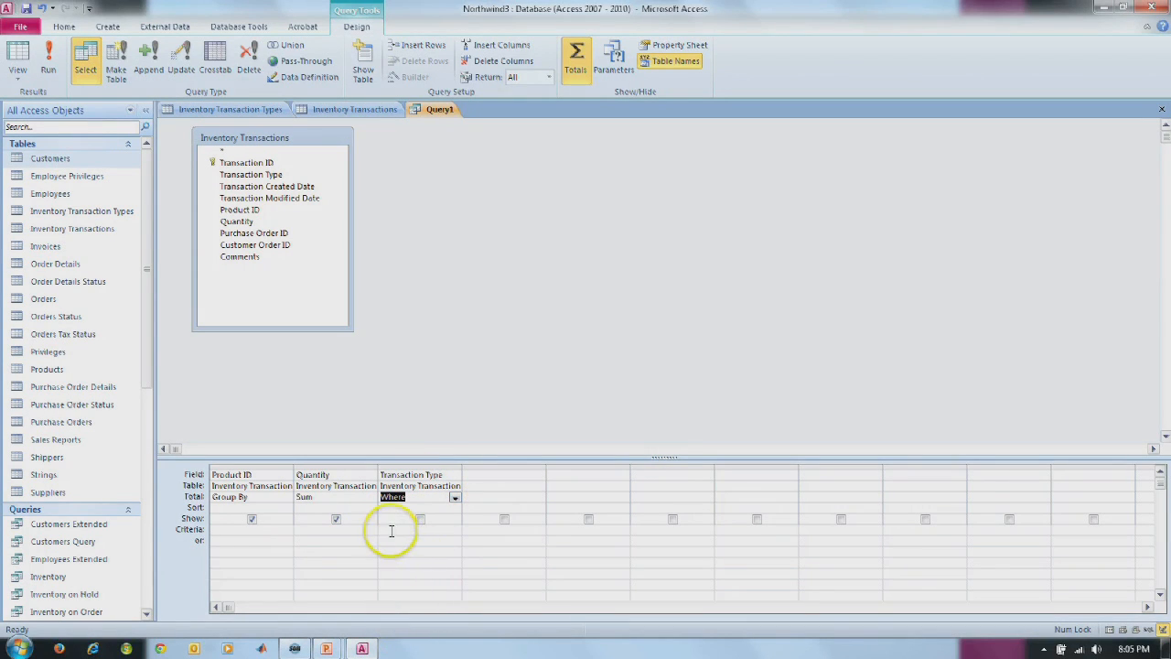
{"action": "left_click", "coordinate": [390, 529]}
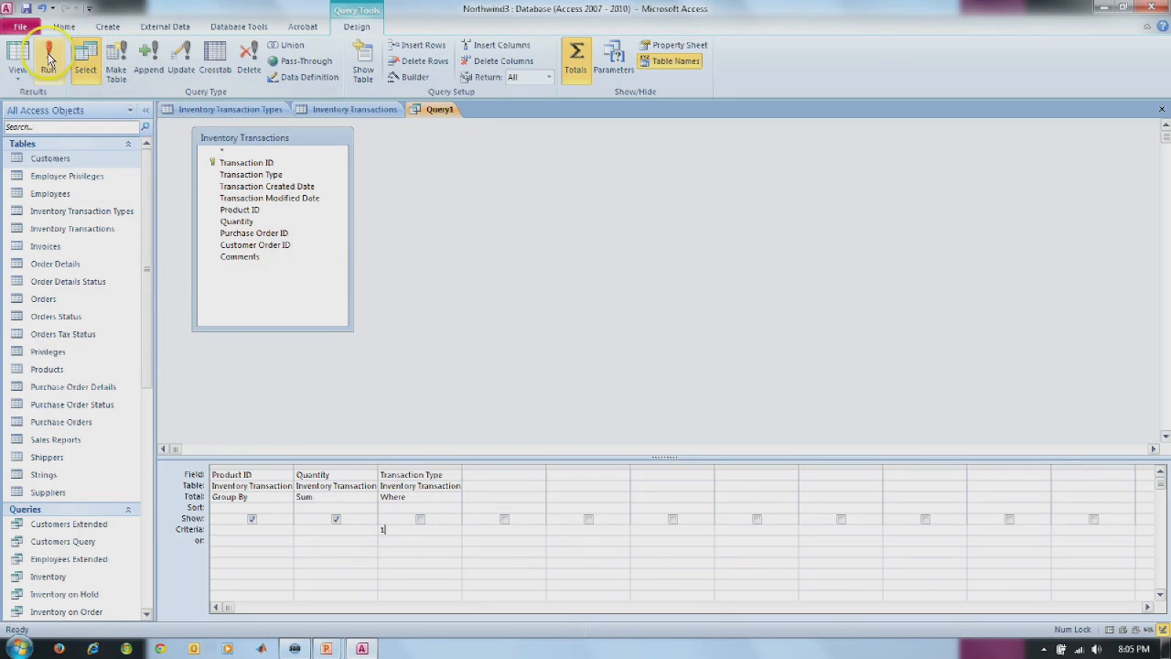
Hide Transaction Type from the output and run the query for 28 quantity sums.
{"action": "left_click", "coordinate": [420, 518]}
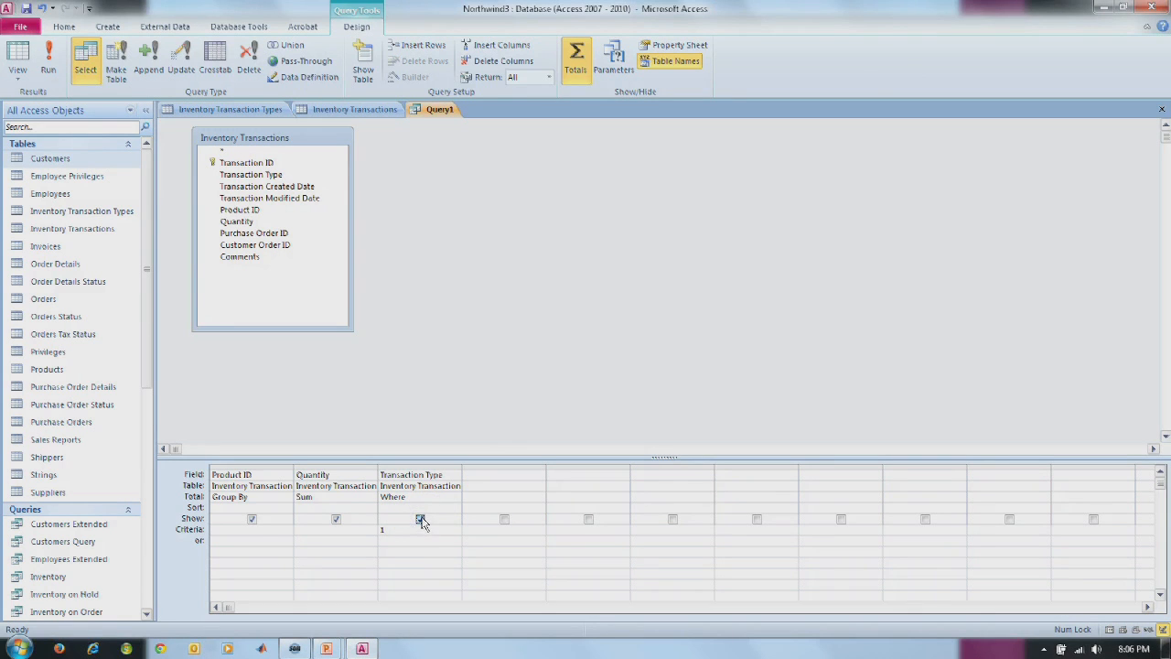
{"action": "left_click", "coordinate": [48, 58]}
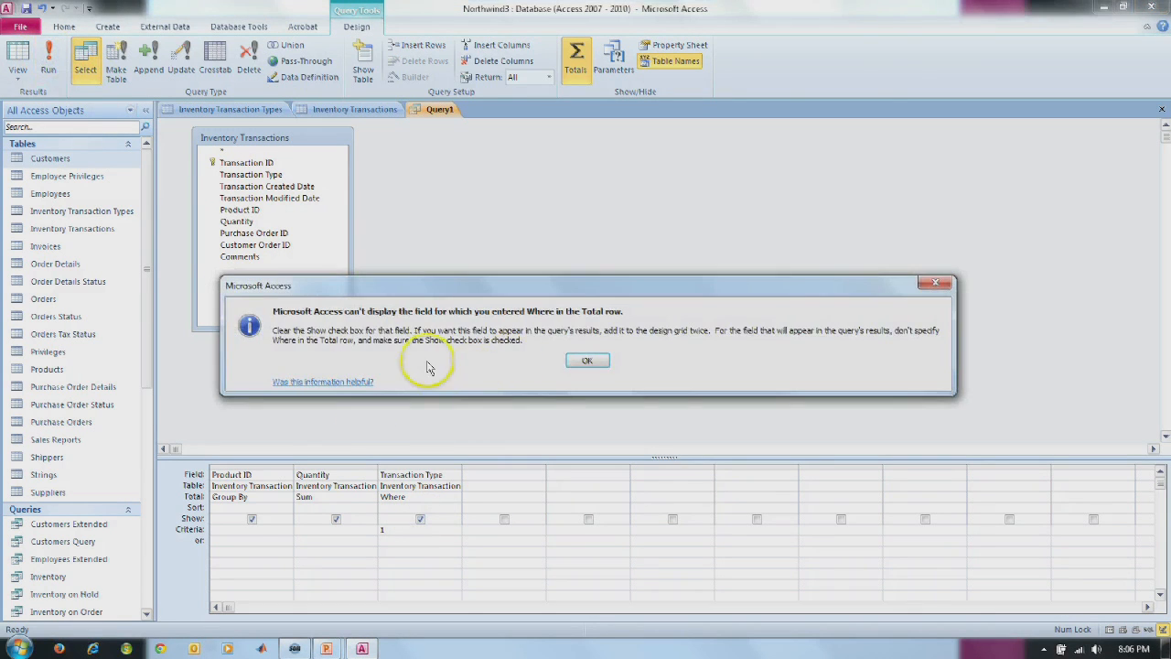
{"action": "left_click", "coordinate": [586, 360]}
{"action": "left_click", "coordinate": [420, 519]}
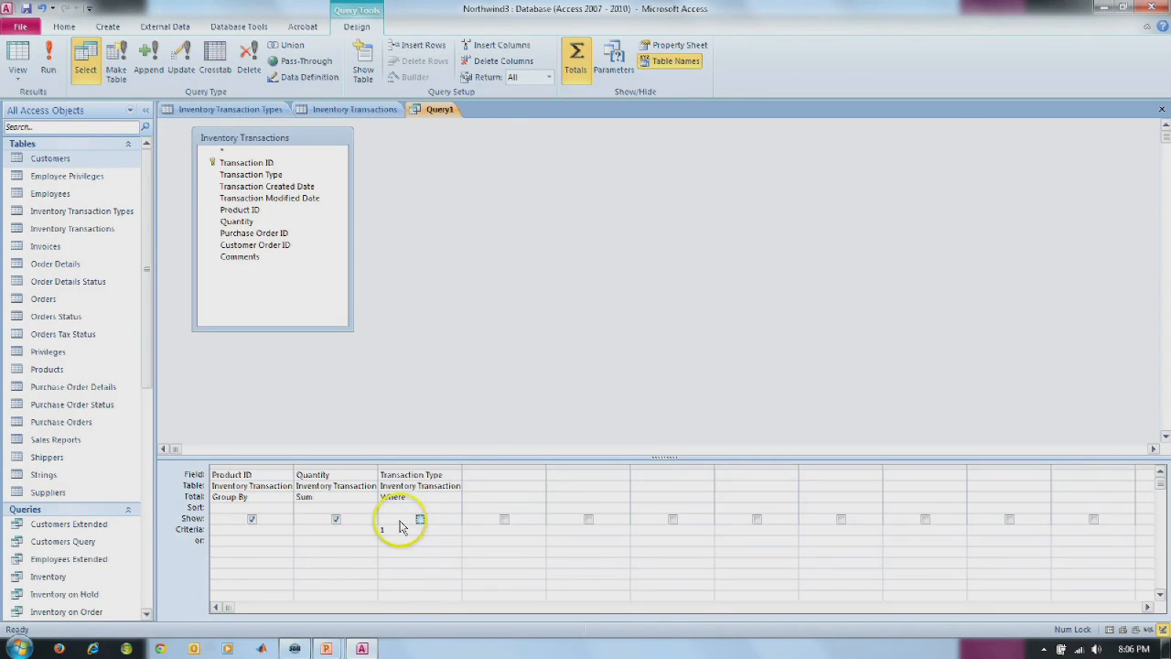
{"action": "left_click", "coordinate": [45, 71]}
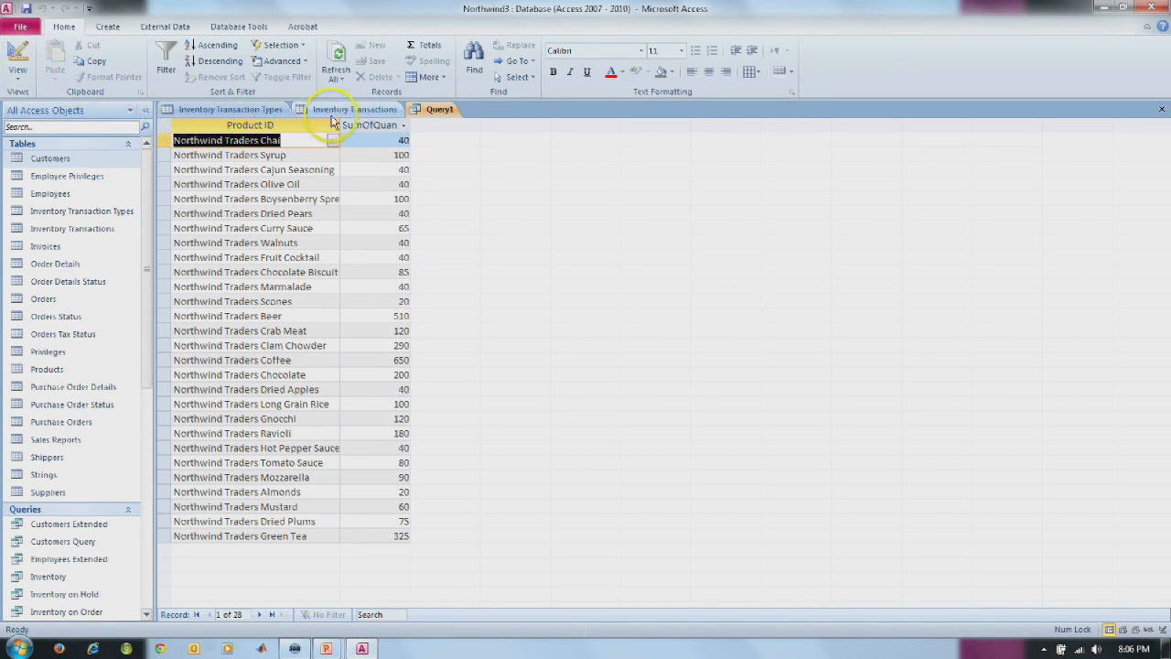
Look up the type IDs in the Inventory Transaction Types table.
{"action": "left_click", "coordinate": [335, 112]}
{"action": "left_click", "coordinate": [249, 108]}
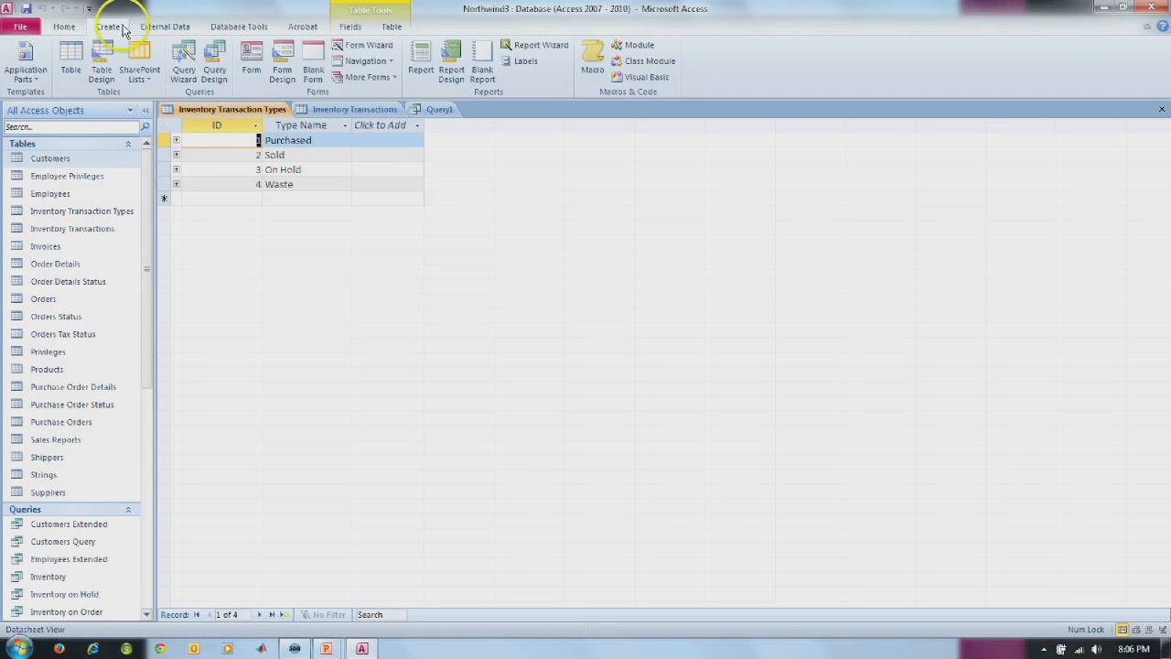
{"action": "left_click", "coordinate": [438, 110]}
Change the Transaction Type criterion to 2, run Query1, then open Purchase Order Details.
{"action": "left_click", "coordinate": [12, 53]}
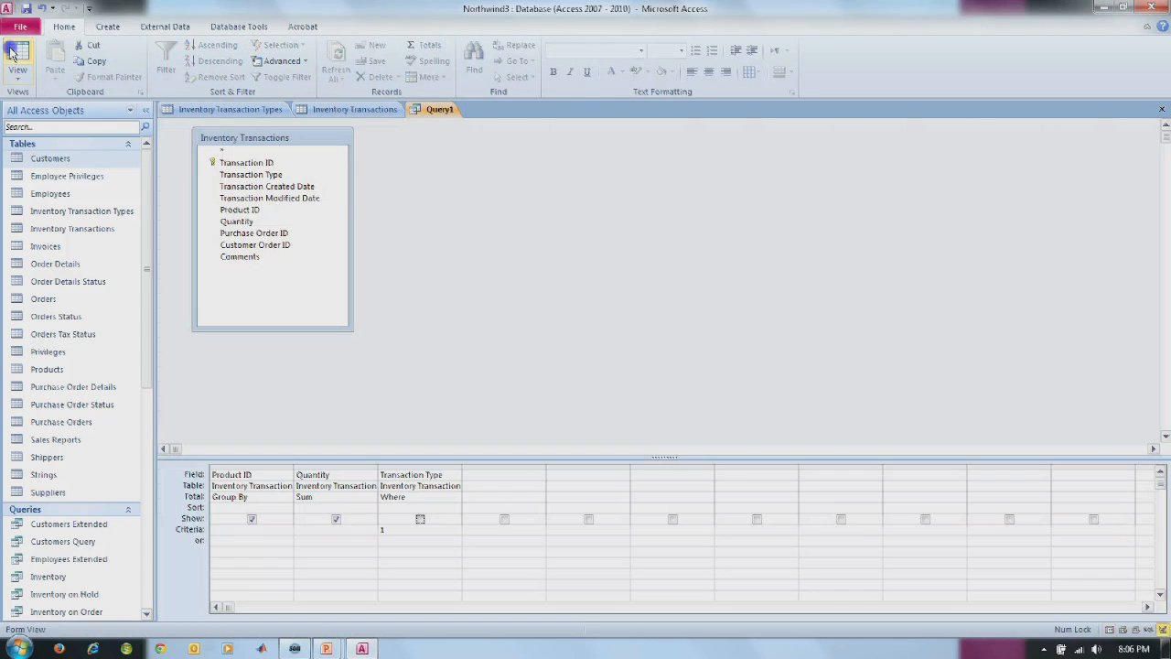
{"action": "left_click", "coordinate": [378, 529]}
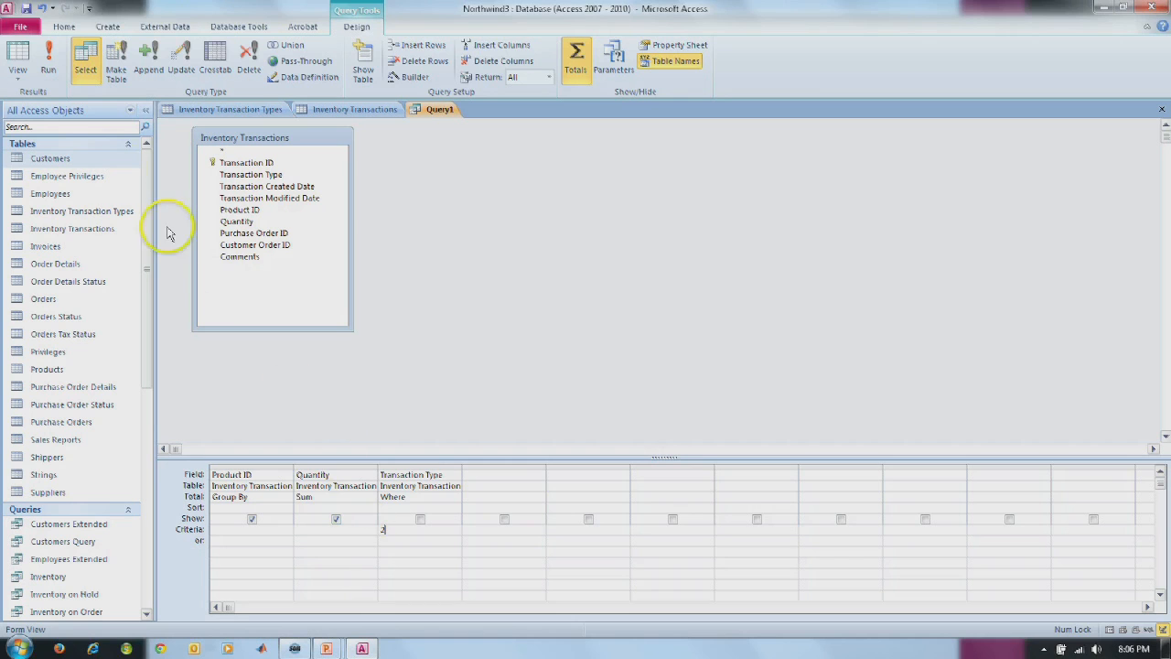
{"action": "left_click", "coordinate": [50, 59]}
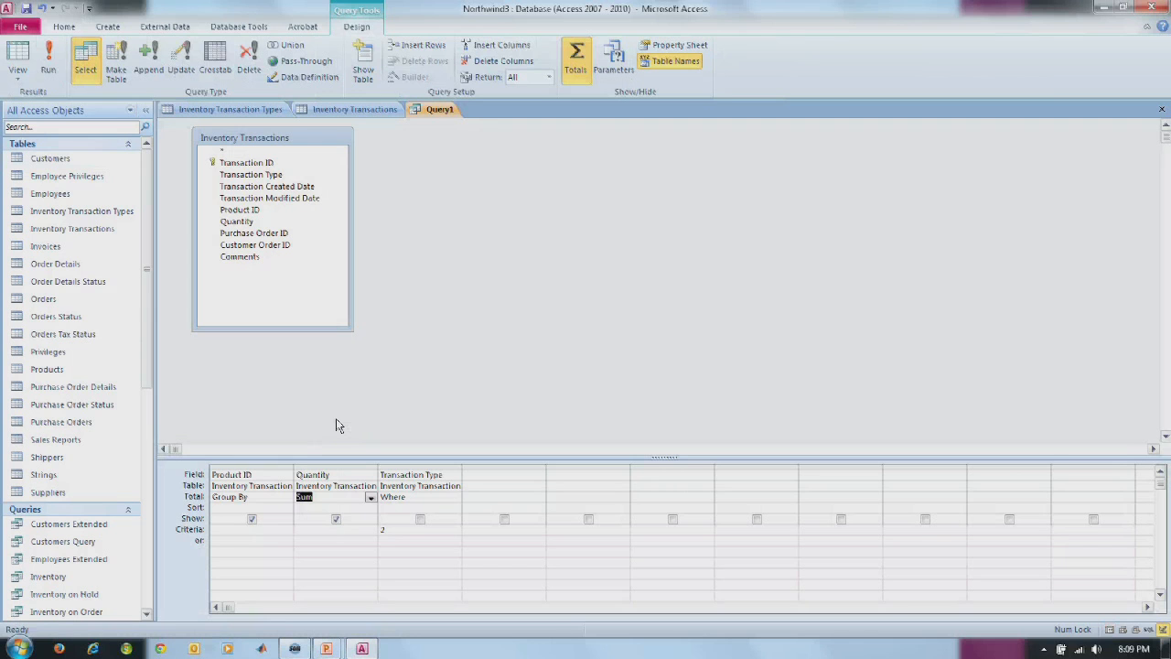
{"action": "double_click", "coordinate": [73, 387]}
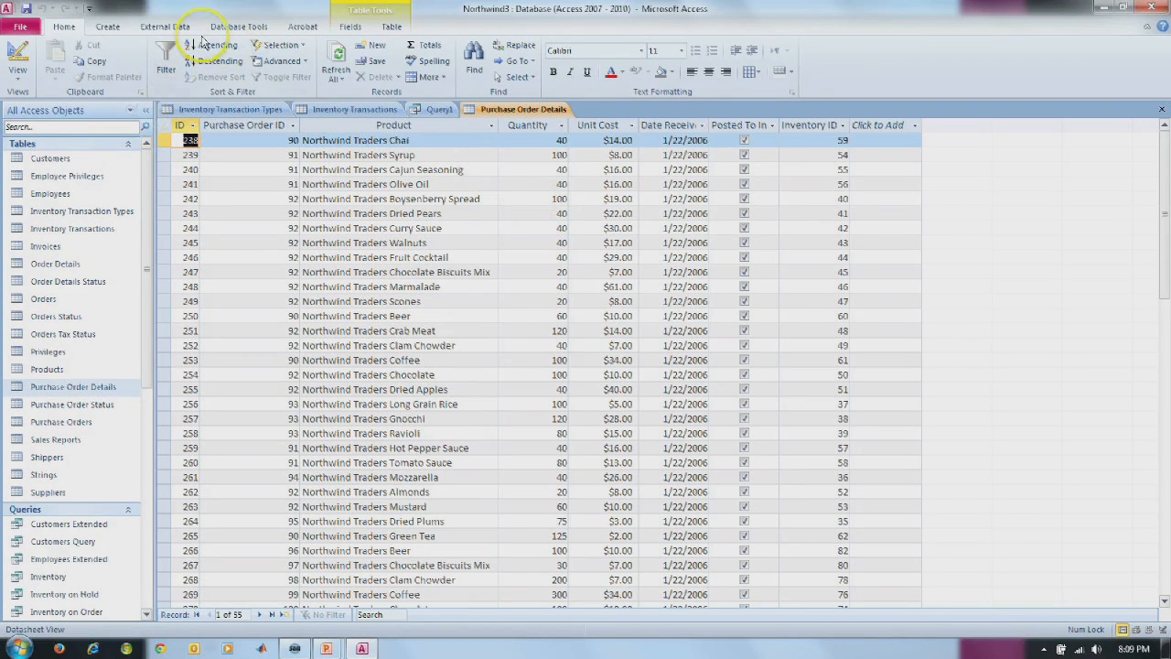
Create a new query design with Purchase Order Details added and its field list enlarged.
{"action": "left_click", "coordinate": [107, 28]}
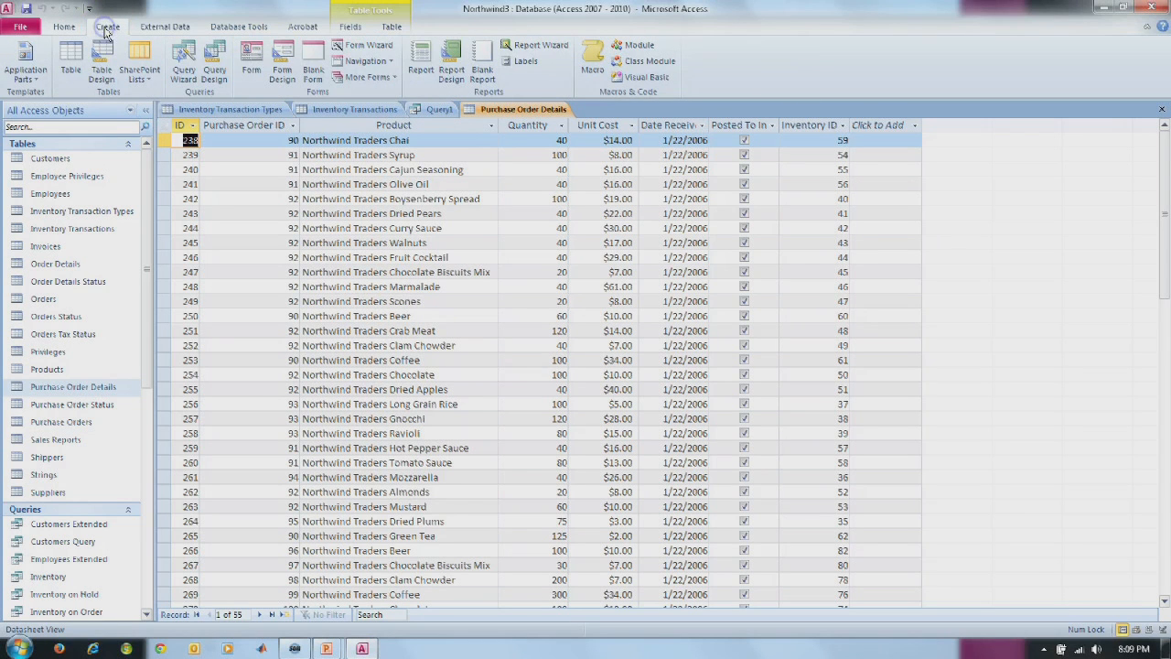
{"action": "left_click", "coordinate": [216, 84]}
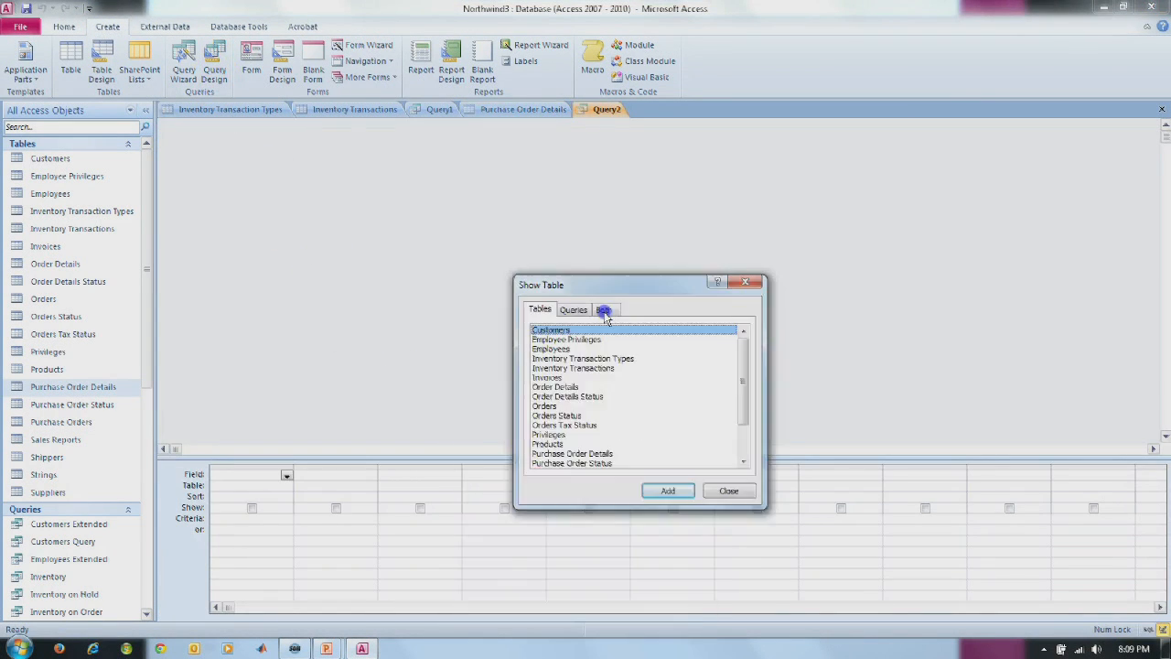
{"action": "left_click_drag", "start_coordinate": [613, 291], "coordinate": [610, 225]}
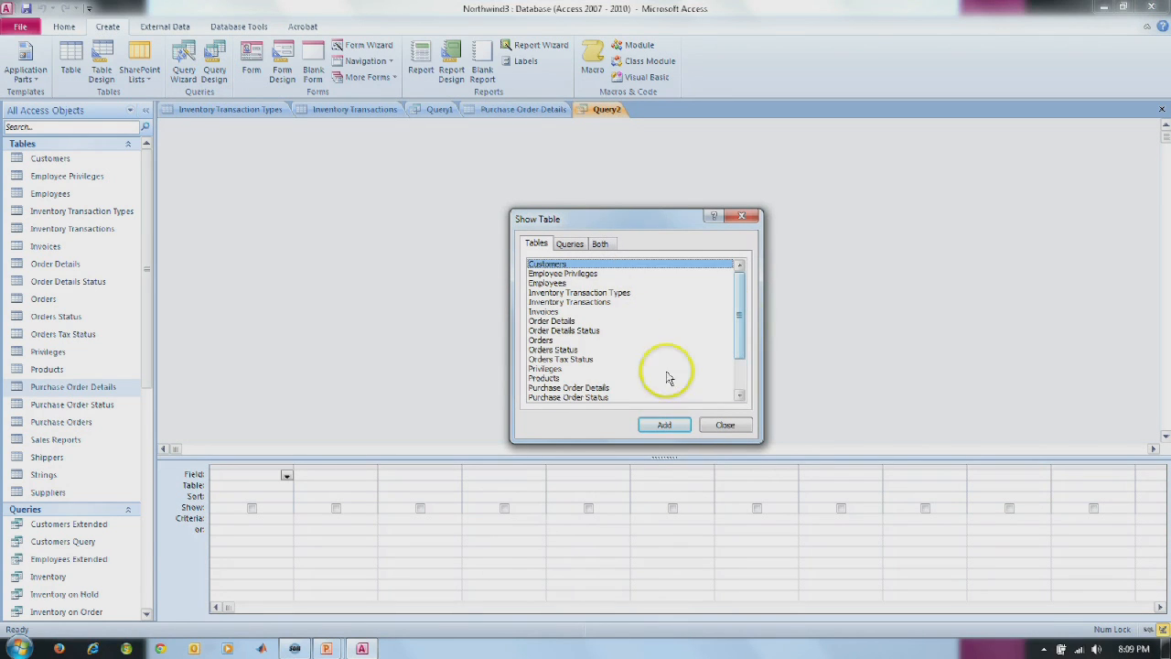
{"action": "double_click", "coordinate": [562, 389]}
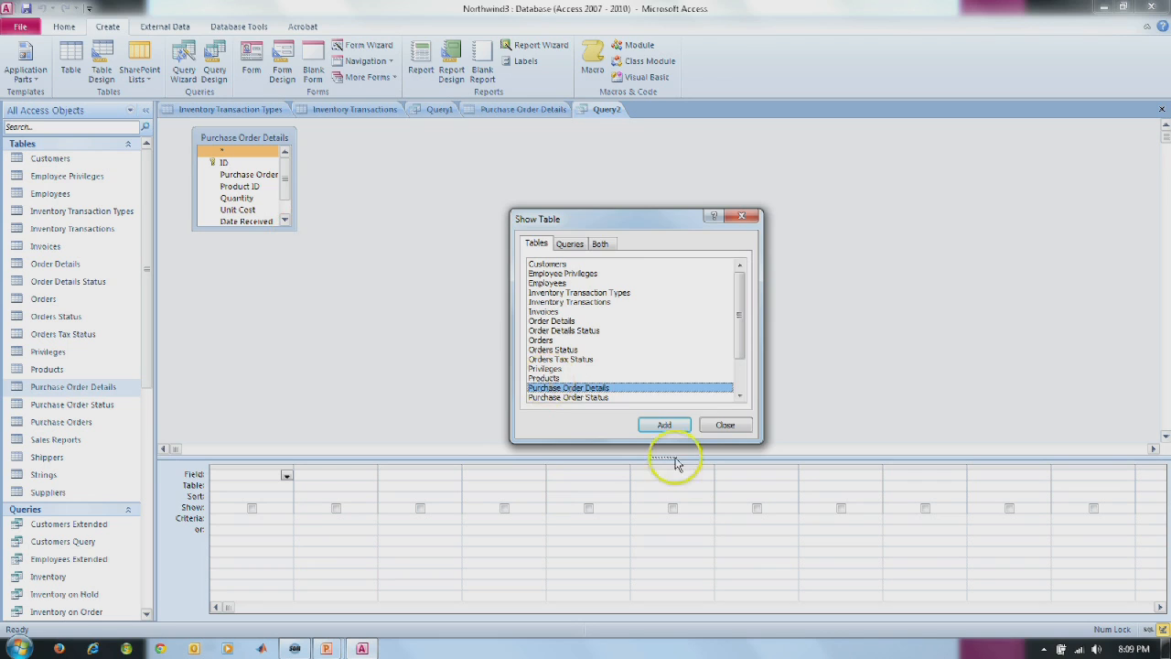
{"action": "left_click", "coordinate": [715, 425]}
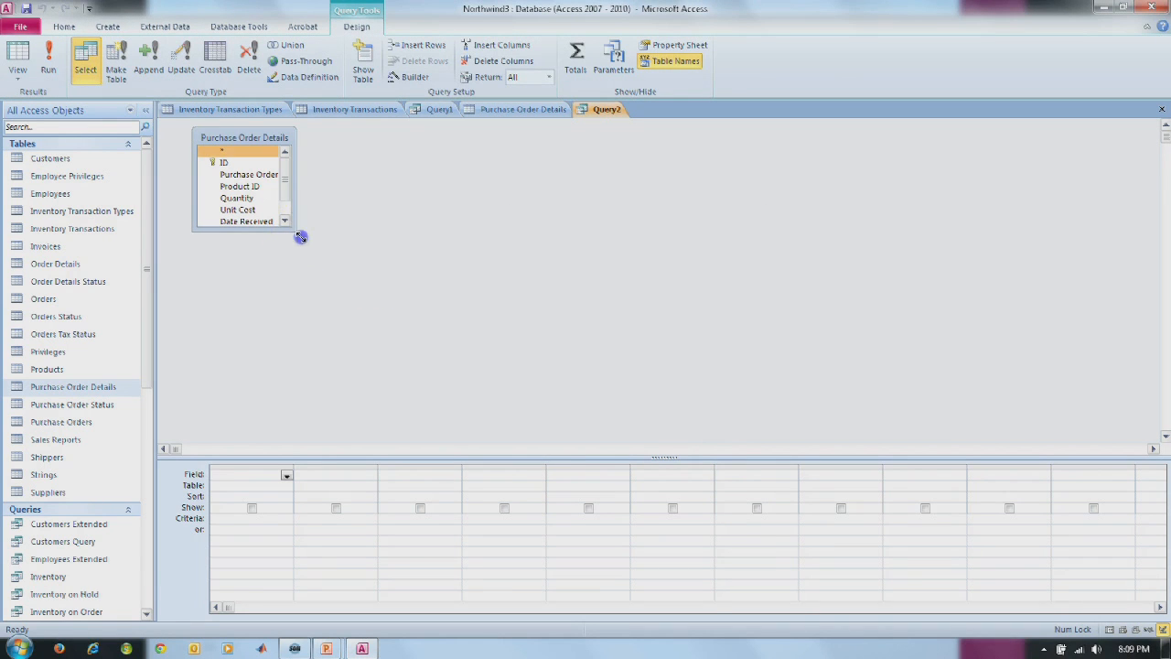
{"action": "left_click_drag", "start_coordinate": [294, 229], "coordinate": [329, 314]}
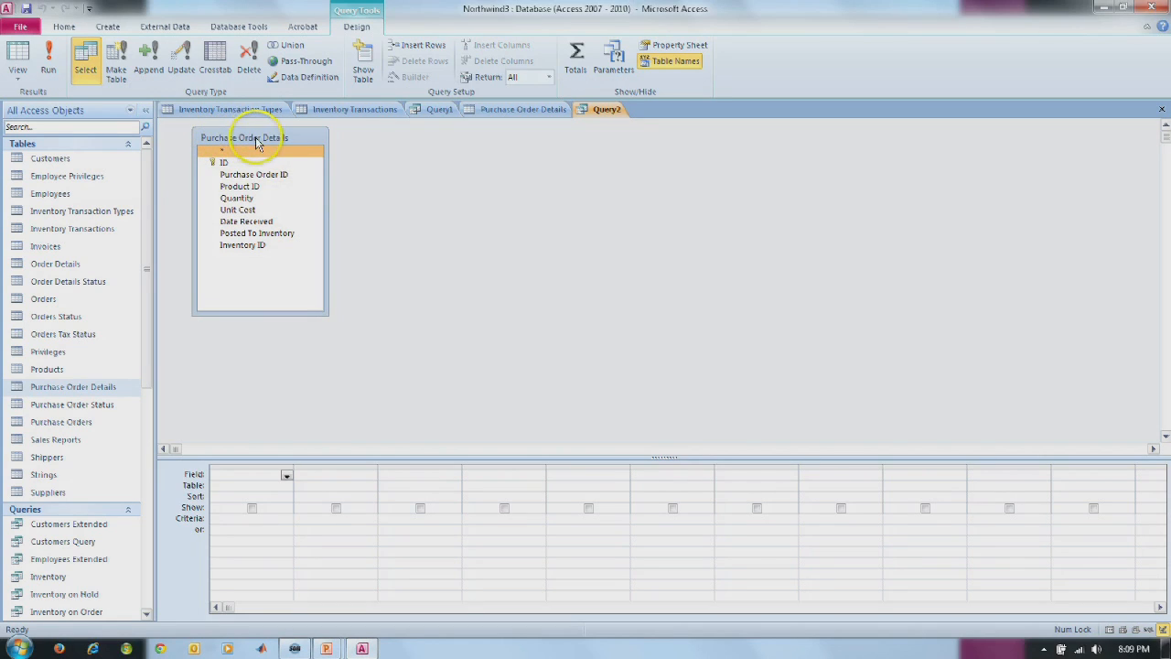
Add Product ID and Quantity to Query2, turn on Totals, and Sum Quantity per product.
{"action": "left_click", "coordinate": [261, 188]}
{"action": "double_click", "coordinate": [260, 188]}
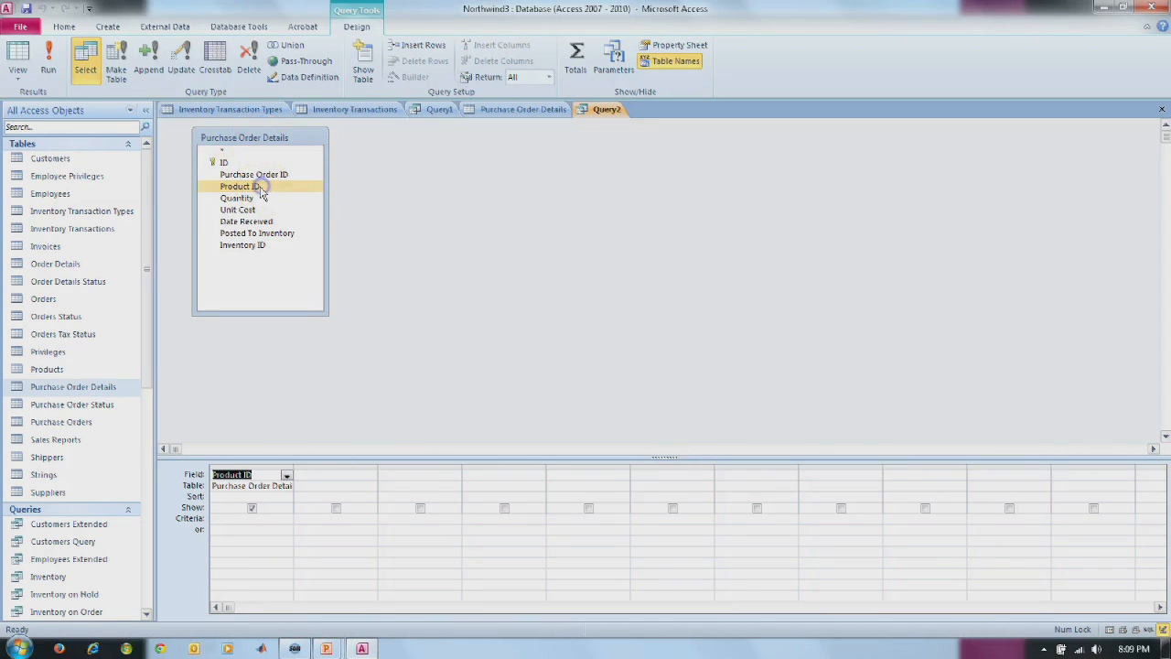
{"action": "left_click", "coordinate": [243, 199]}
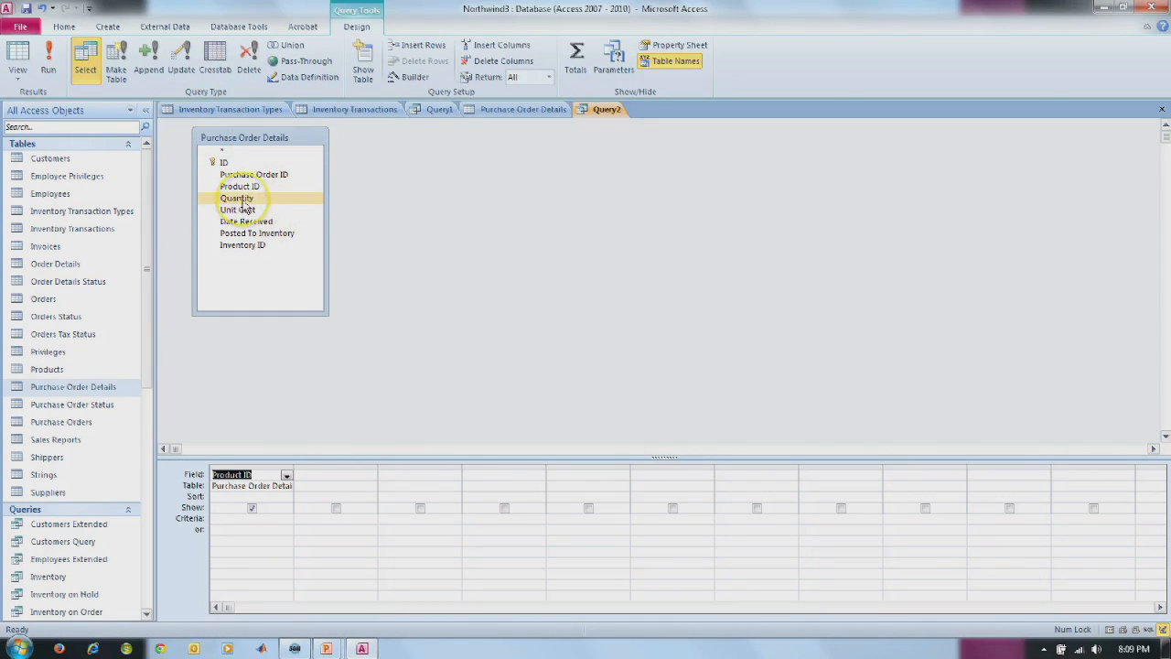
{"action": "double_click", "coordinate": [243, 200]}
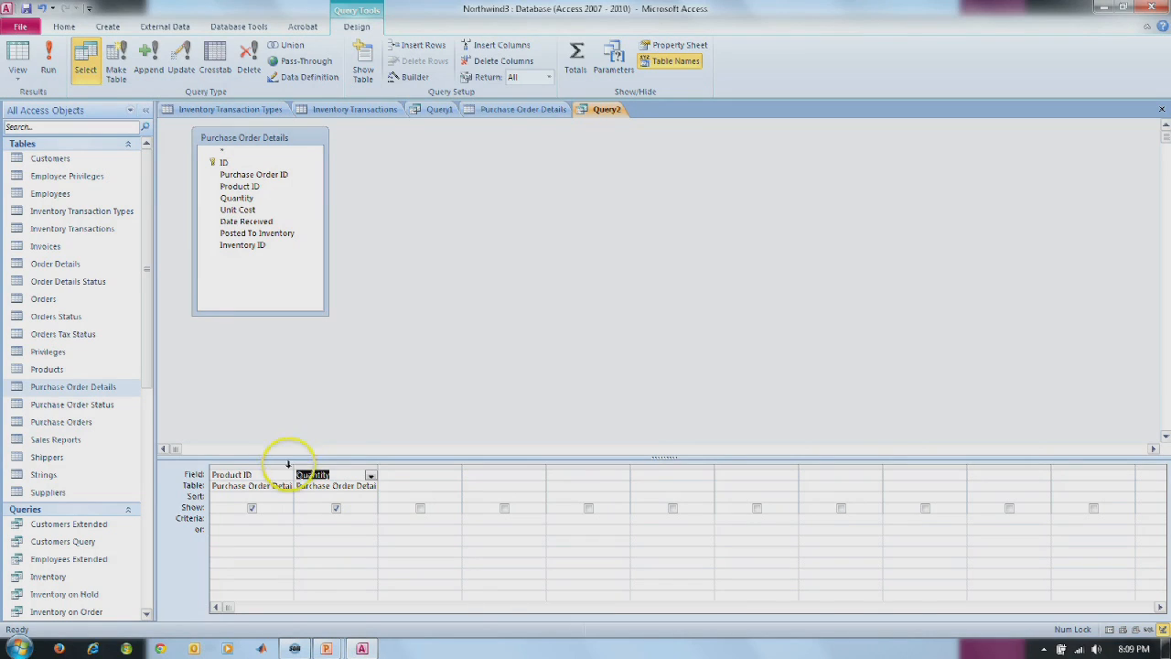
{"action": "left_click", "coordinate": [575, 67]}
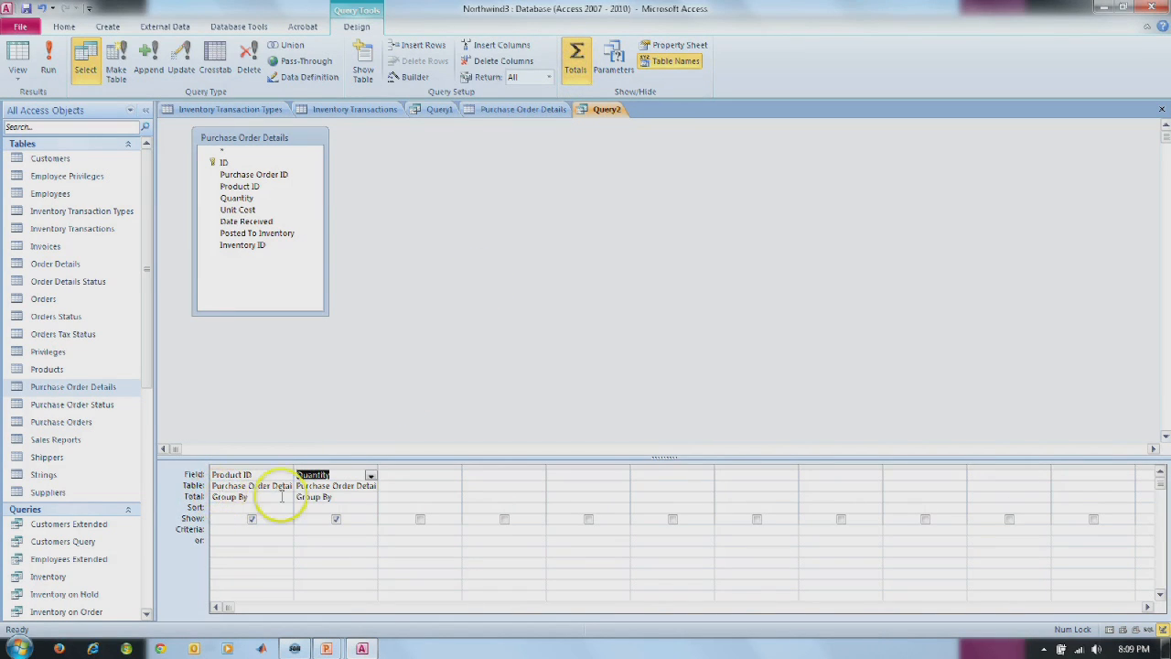
{"action": "left_click", "coordinate": [362, 497]}
{"action": "left_click", "coordinate": [371, 498]}
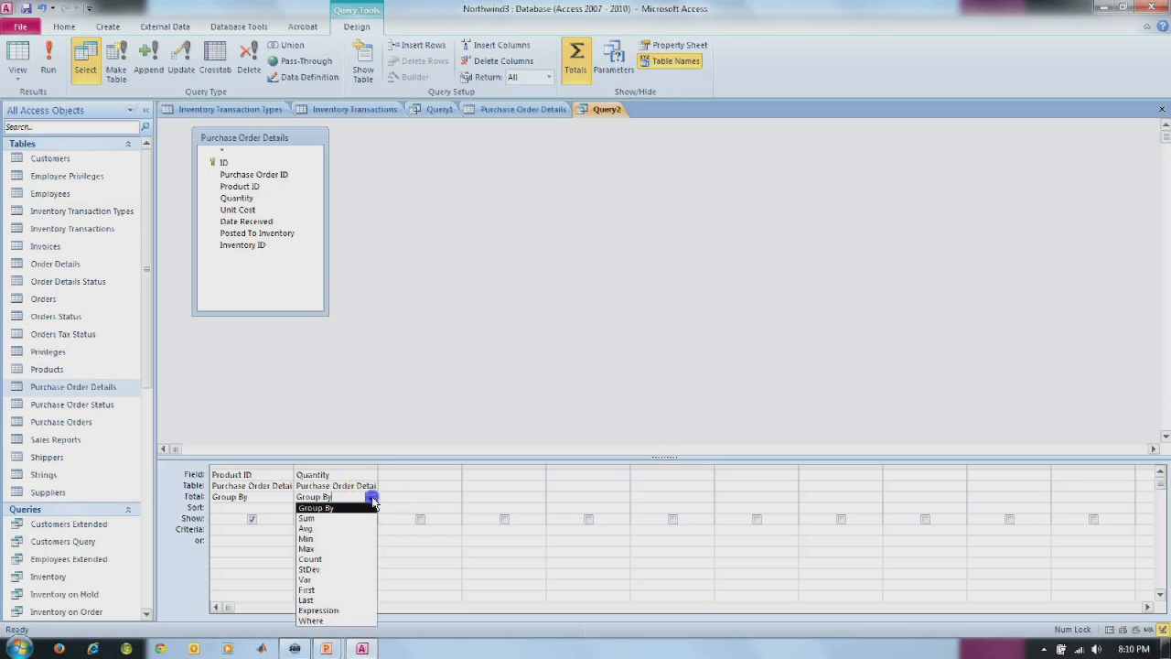
{"action": "left_click", "coordinate": [339, 518]}
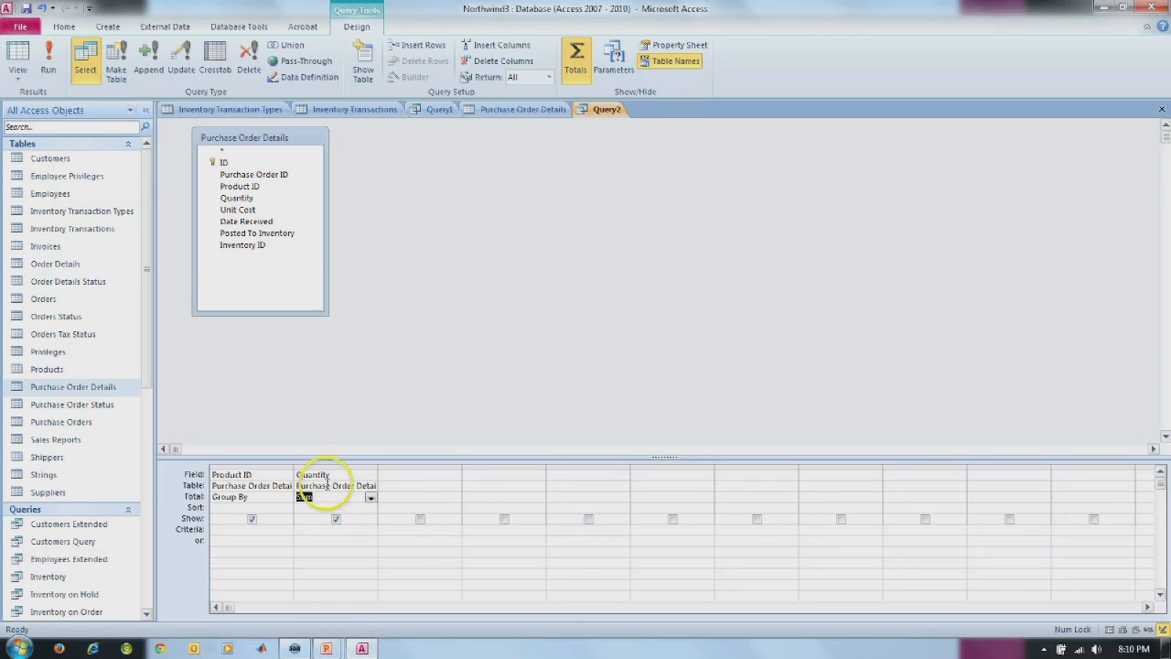
{"action": "left_click", "coordinate": [46, 61]}
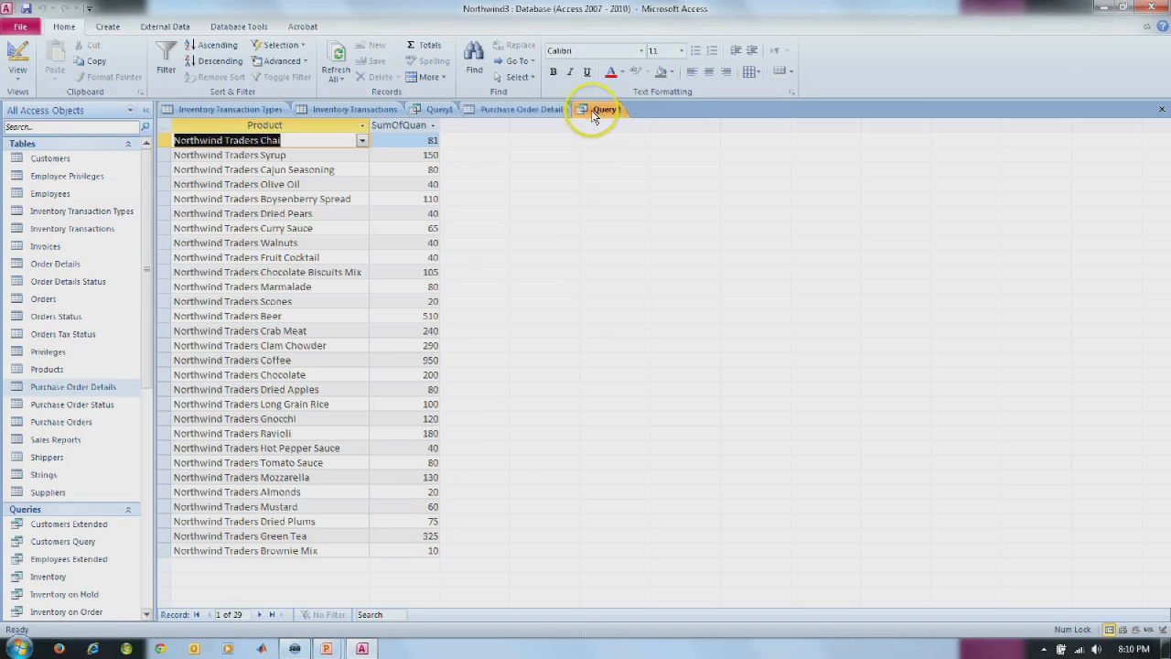
{"action": "left_click", "coordinate": [16, 55]}
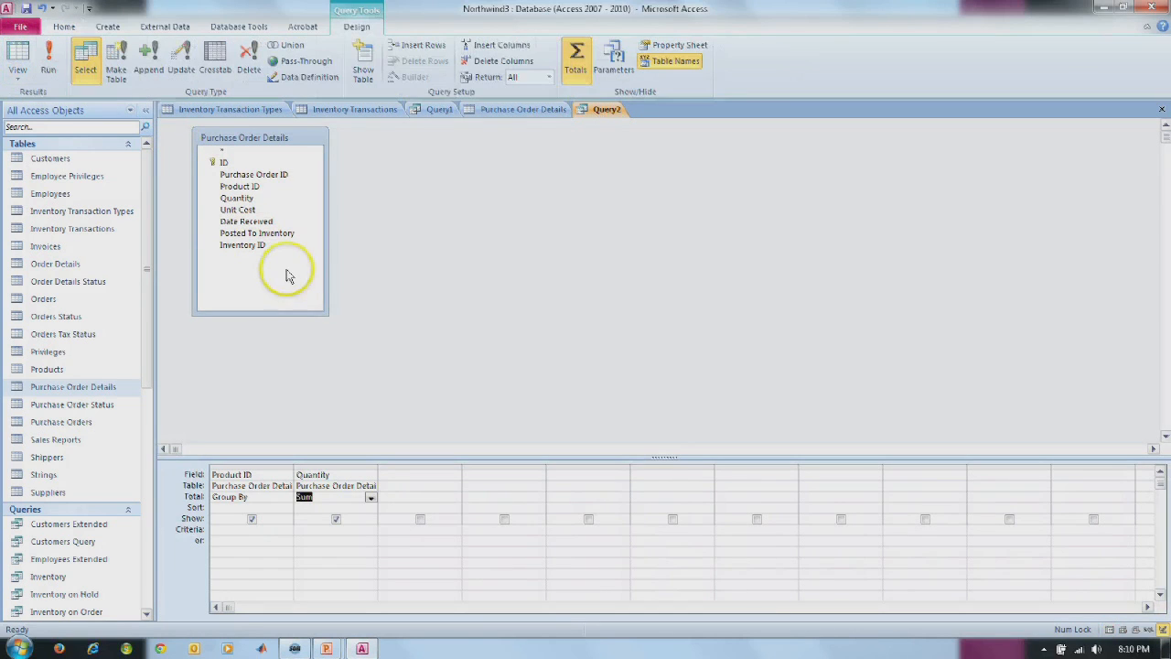
Add Unit Cost with a Sum total and run the query showing both per-product sums.
{"action": "double_click", "coordinate": [244, 211]}
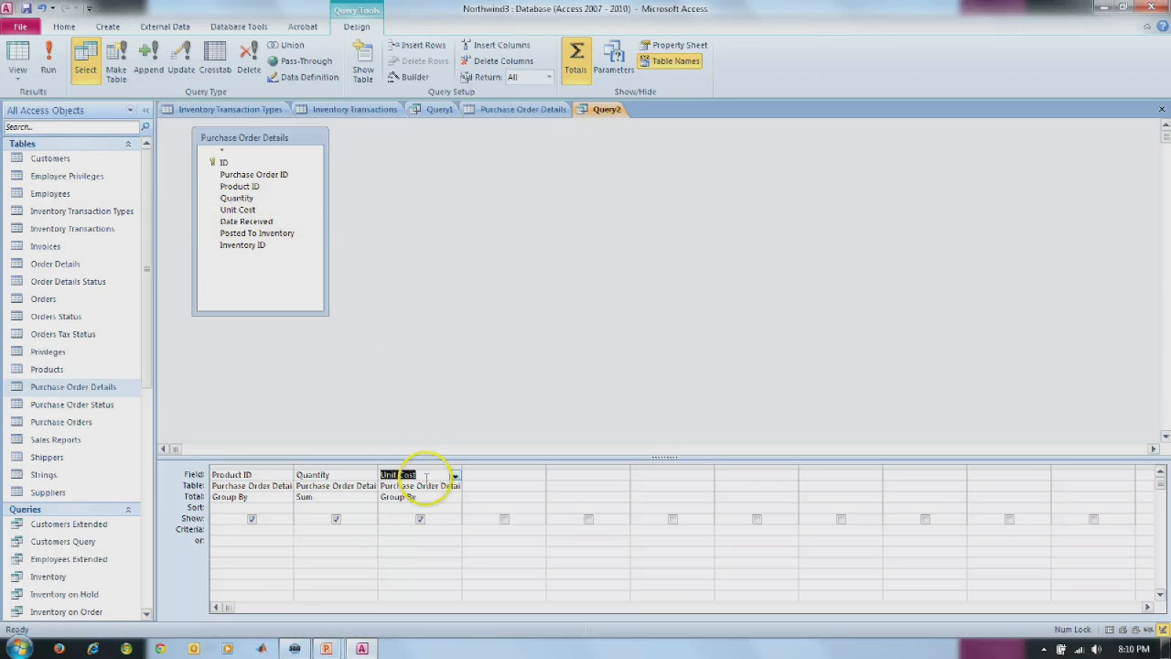
{"action": "left_click", "coordinate": [429, 499]}
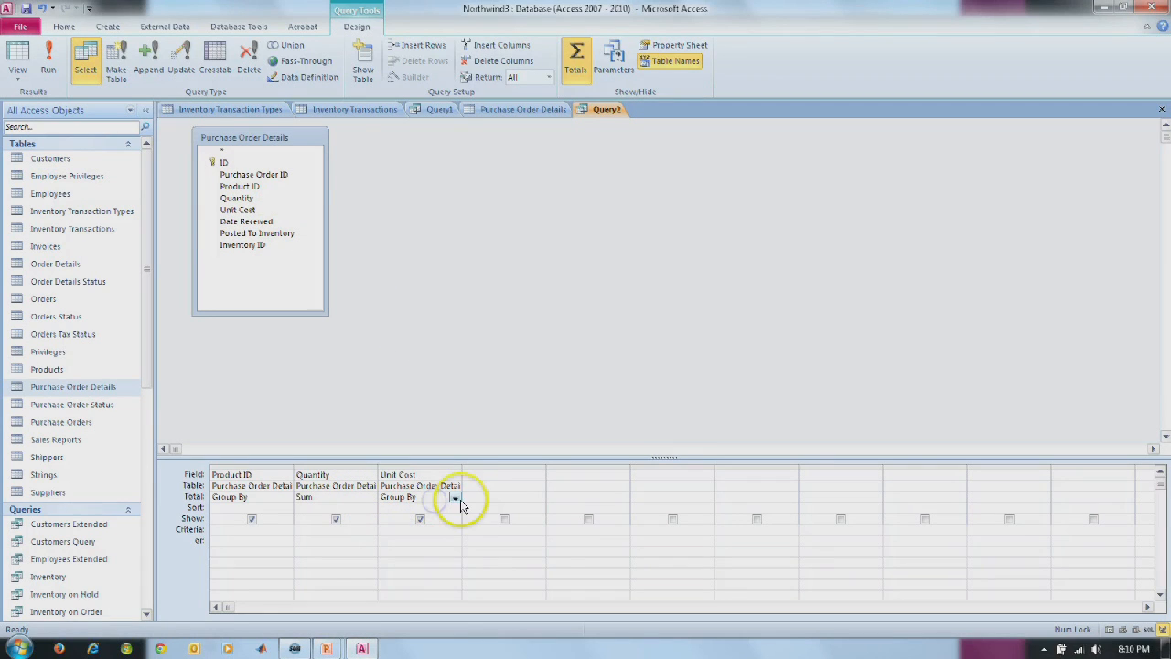
{"action": "left_click", "coordinate": [455, 497]}
{"action": "left_click", "coordinate": [442, 518]}
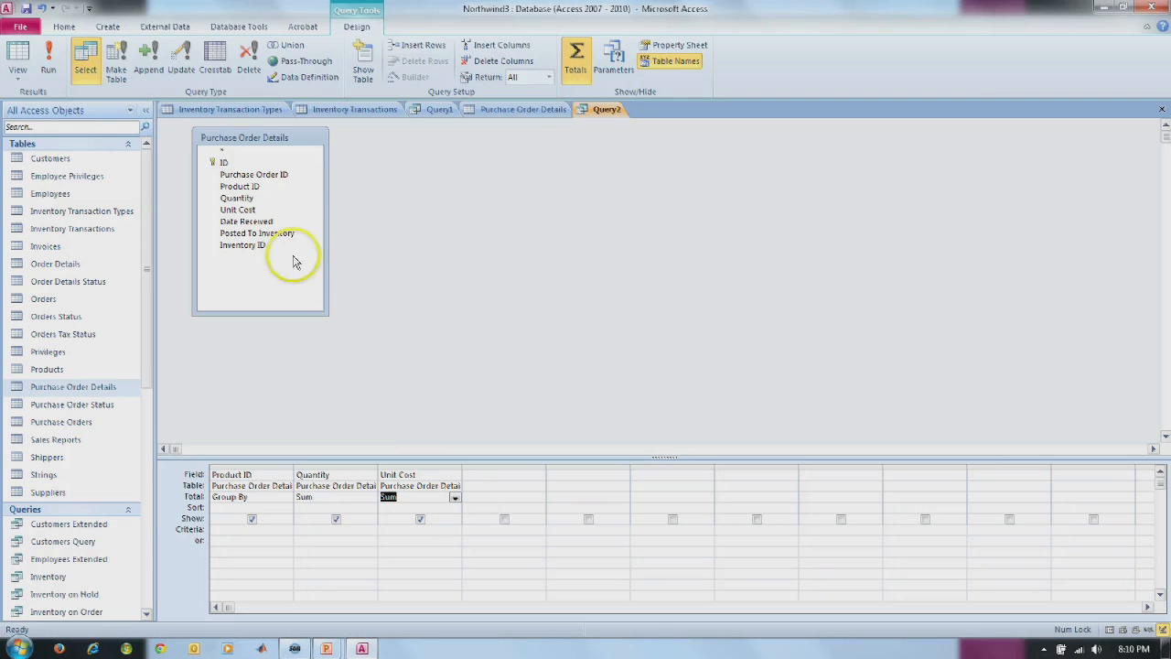
{"action": "left_click", "coordinate": [48, 71]}
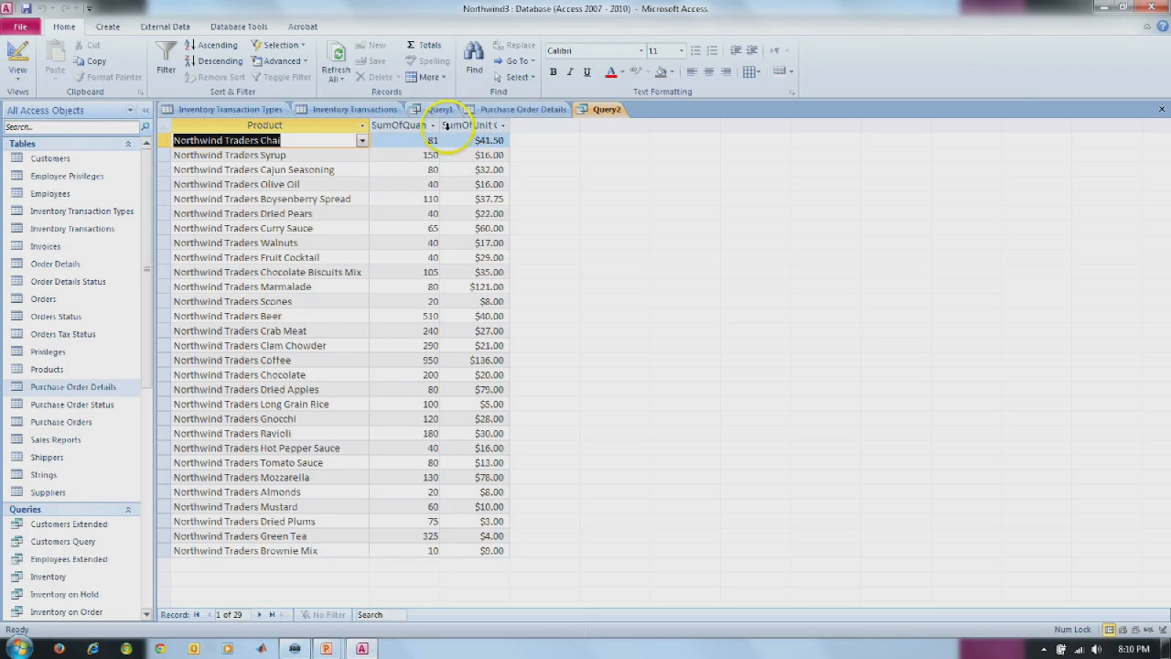
{"action": "left_click", "coordinate": [17, 58]}
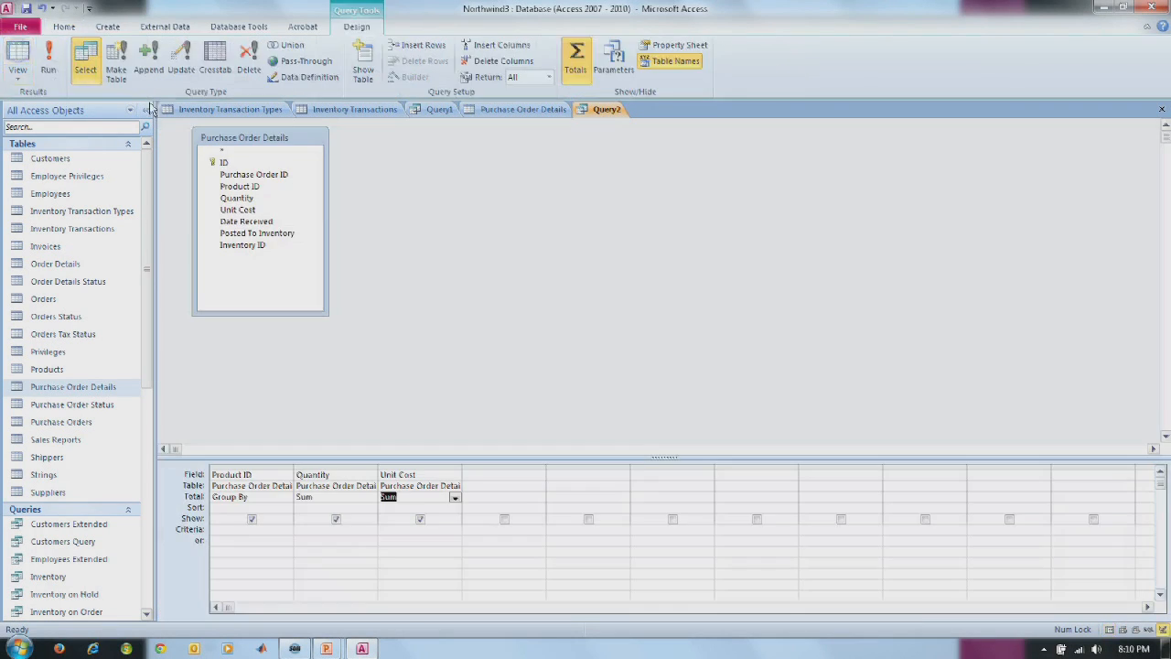
Delete the Quantity column so Query2 returns only summed Unit Cost per product.
{"action": "left_click", "coordinate": [333, 467]}
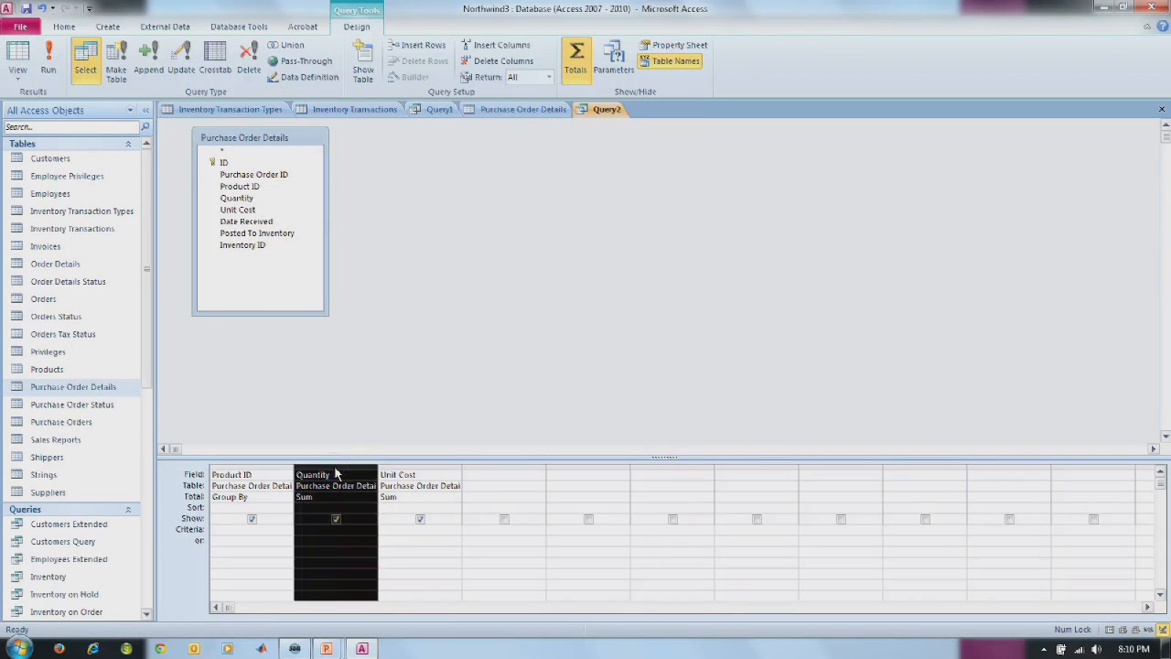
{"action": "right_click", "coordinate": [336, 472]}
{"action": "left_click", "coordinate": [339, 439]}
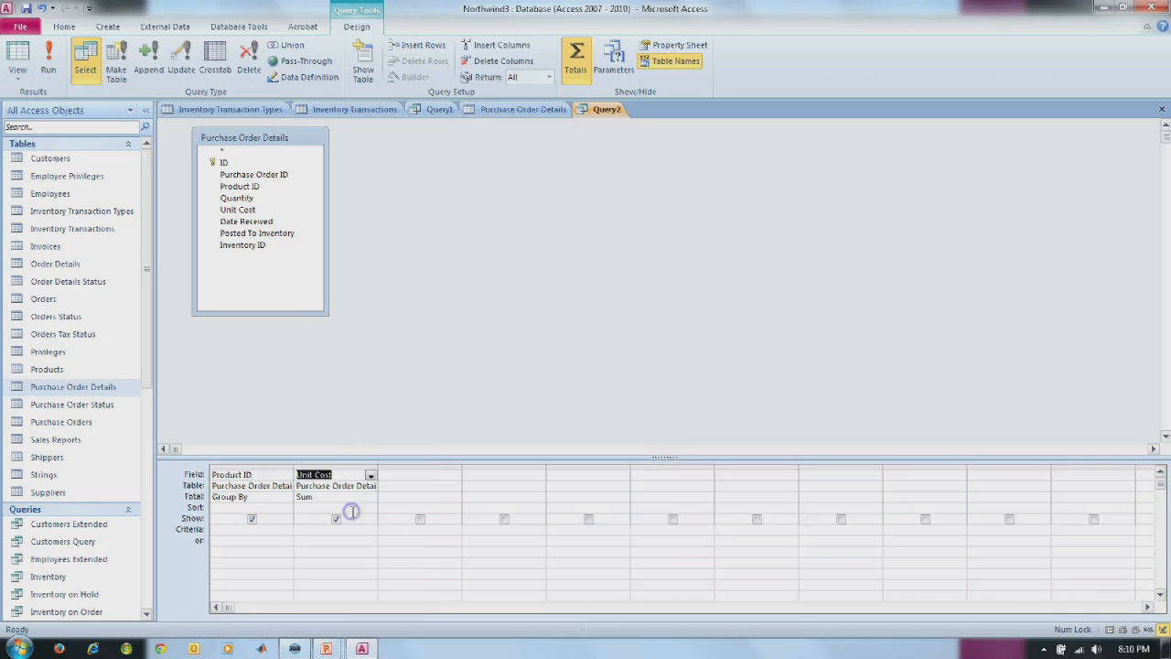
{"action": "left_click", "coordinate": [49, 66]}
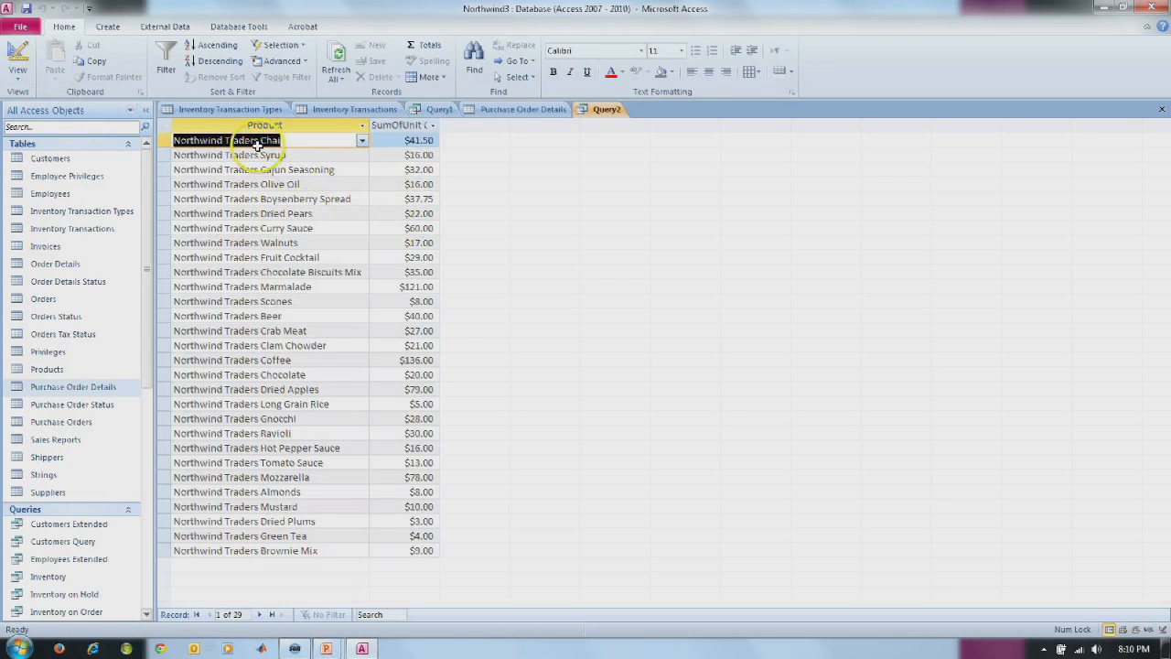
Sort SumOfUnitCost from largest to smallest, Coffee $136.00 down to Dried Plums $3.00.
{"action": "left_click", "coordinate": [433, 126]}
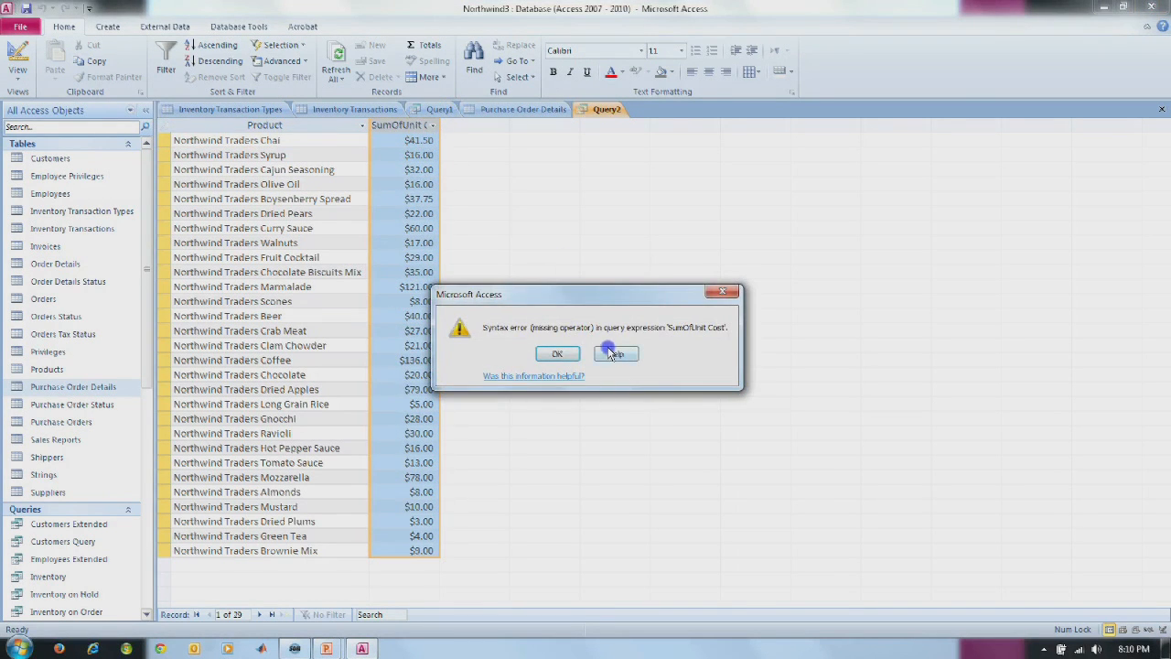
{"action": "left_click", "coordinate": [560, 354]}
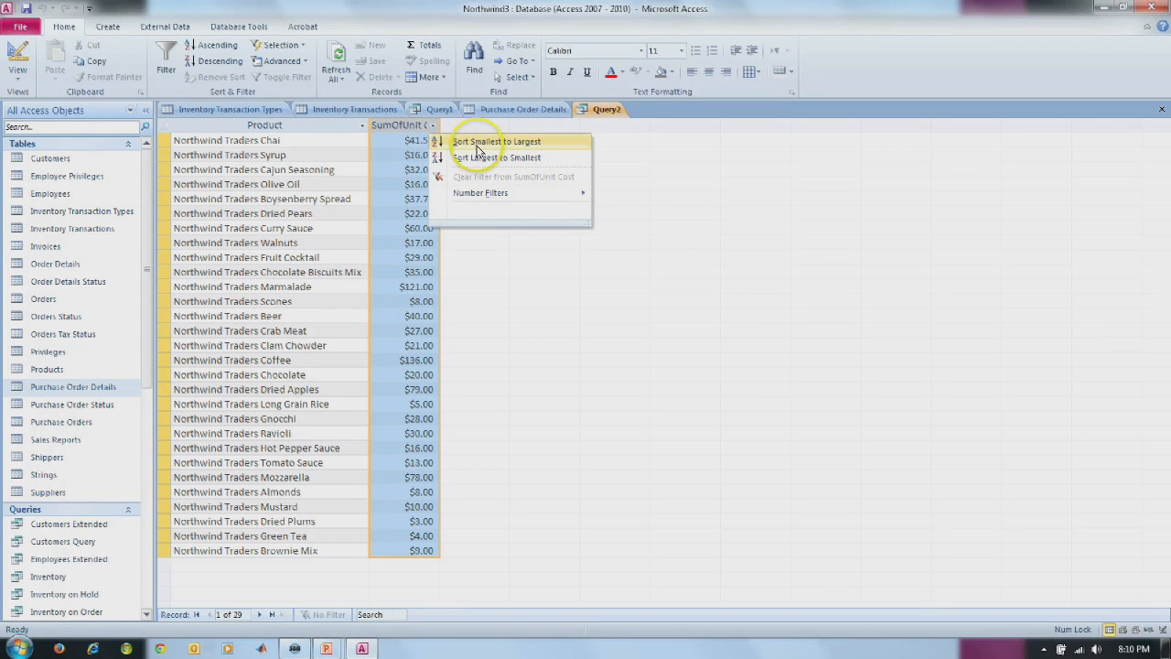
{"action": "left_click", "coordinate": [479, 158]}
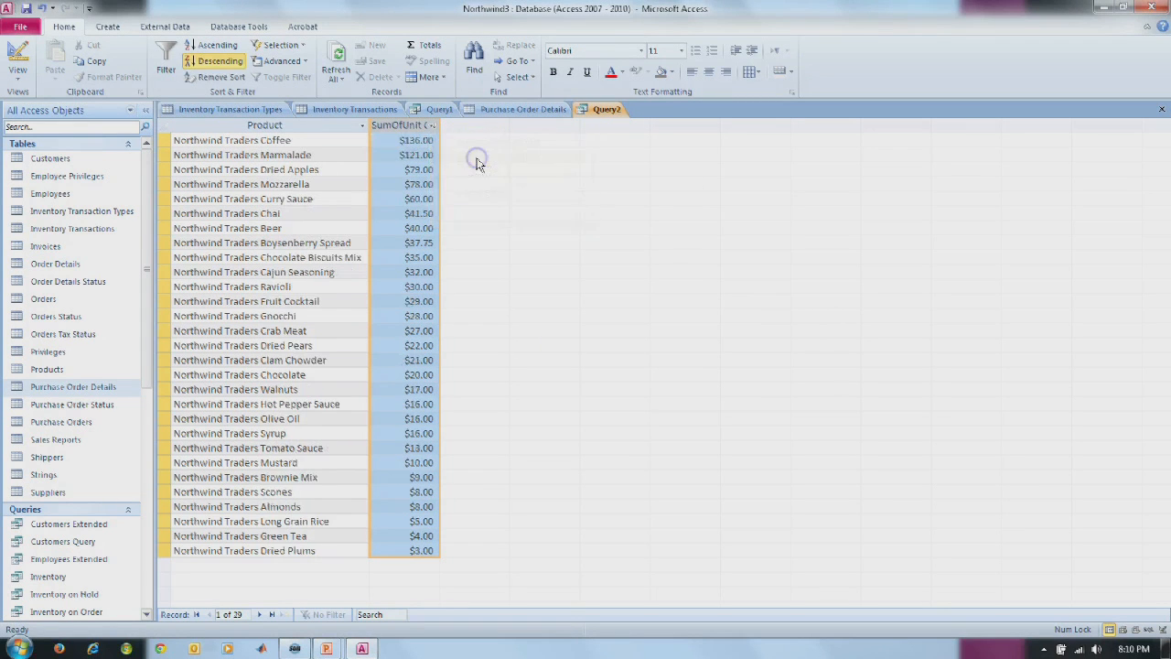
{"action": "left_click", "coordinate": [404, 213]}
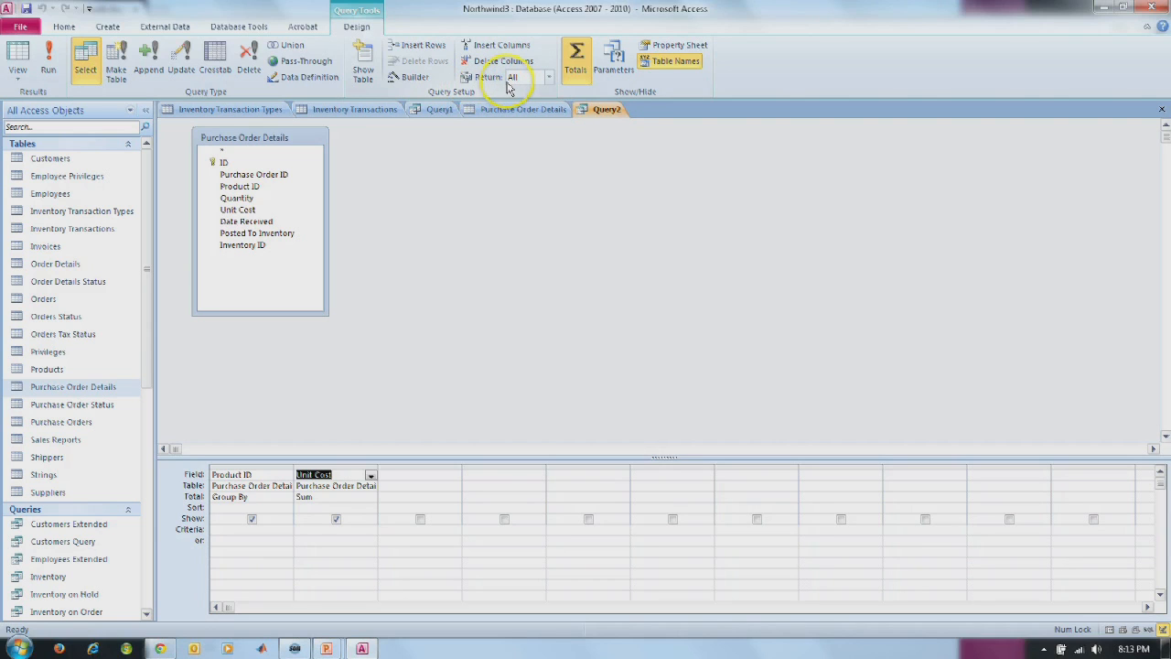
Limit Query2 to the top 5% of products and review the result.
{"action": "left_click", "coordinate": [549, 77]}
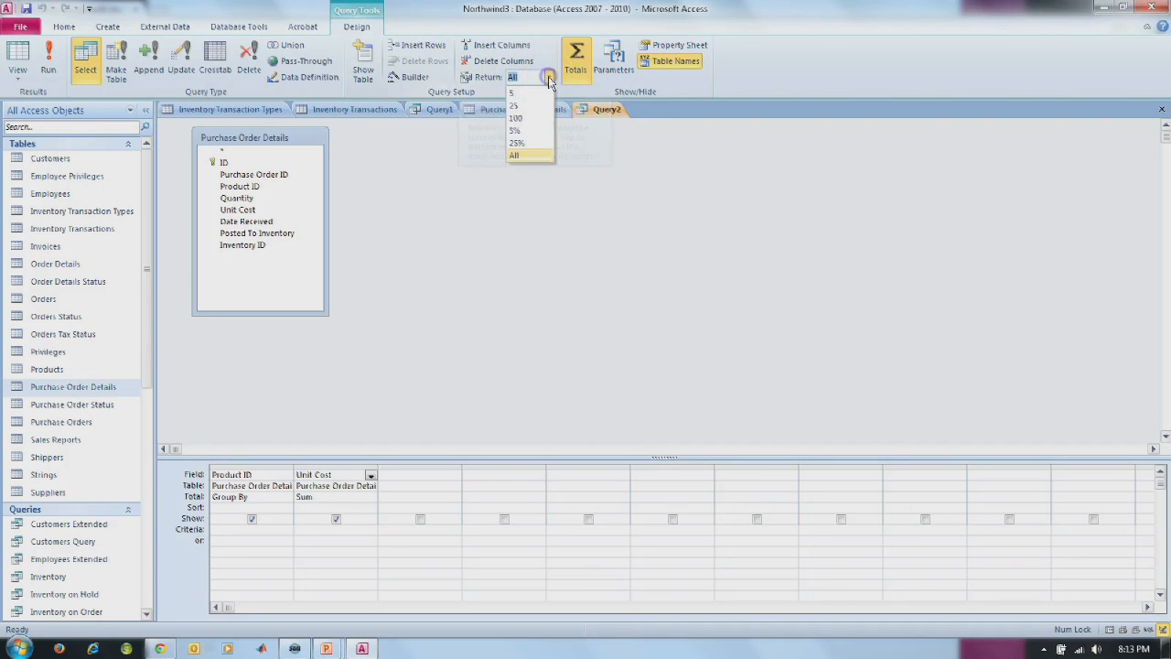
{"action": "left_click", "coordinate": [527, 133]}
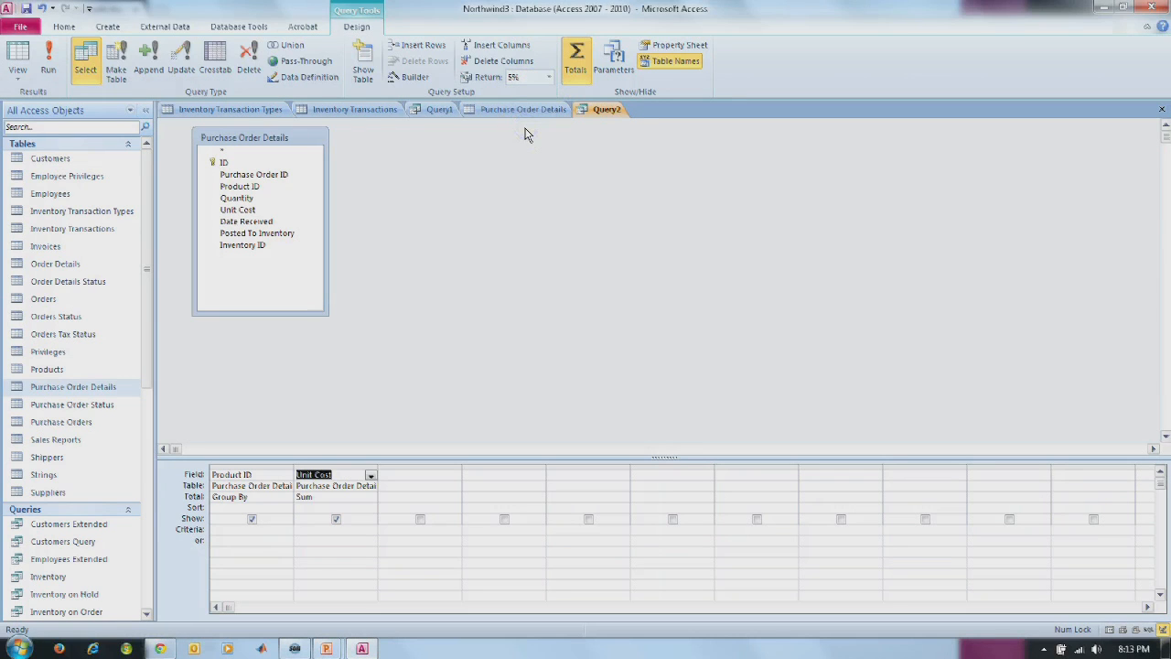
{"action": "left_click", "coordinate": [46, 56]}
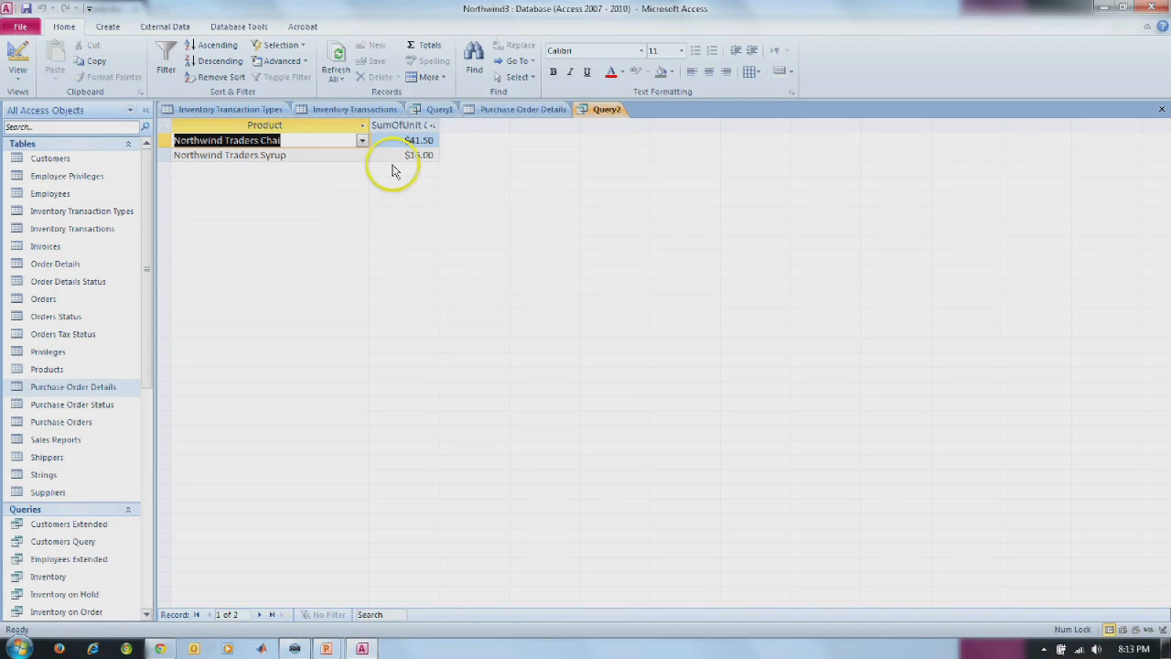
{"action": "left_click", "coordinate": [18, 53]}
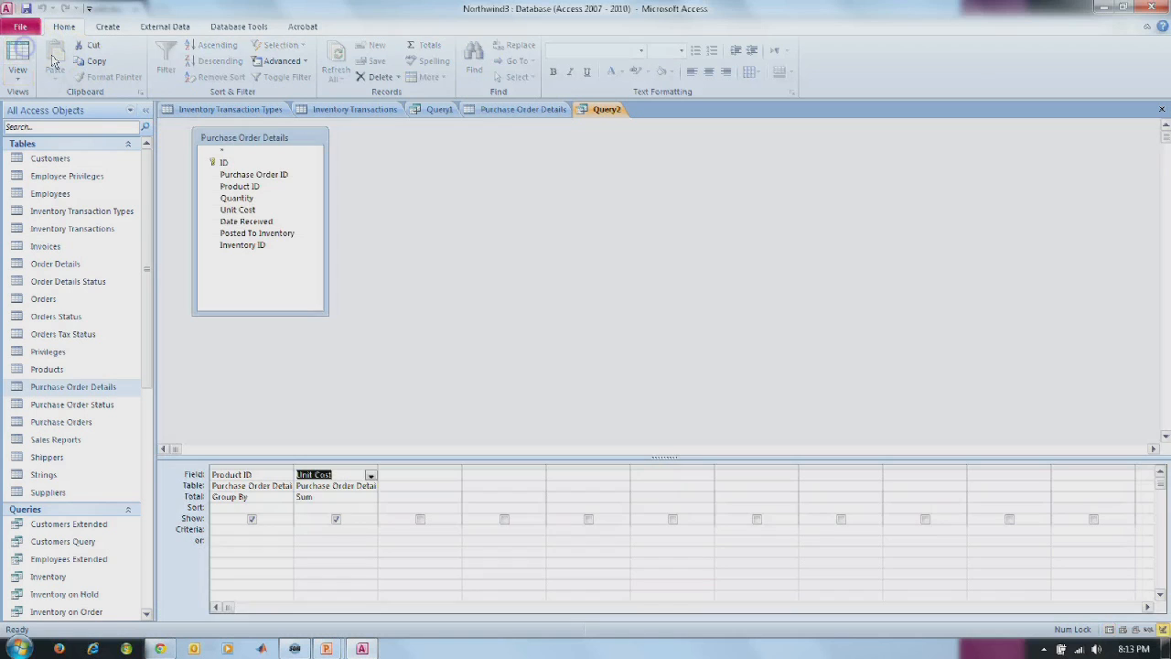
Change Query2's limit to the top 25%, giving 8 products from Curry Sauce to Syrup.
{"action": "left_click", "coordinate": [362, 496]}
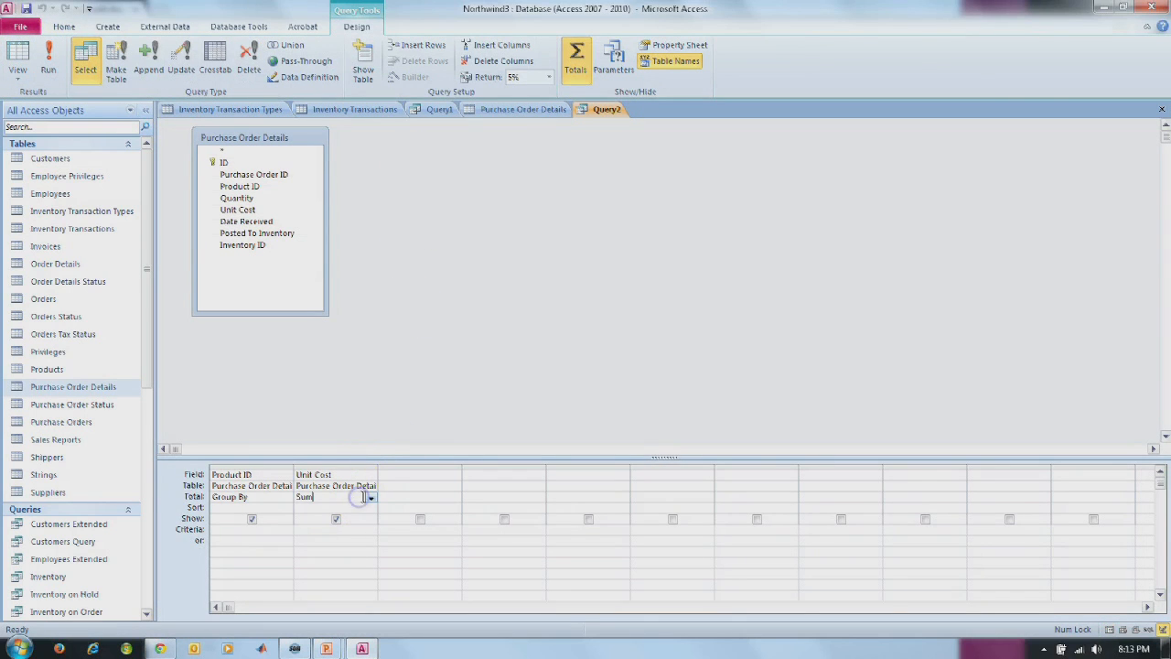
{"action": "left_click", "coordinate": [549, 78]}
{"action": "left_click", "coordinate": [534, 145]}
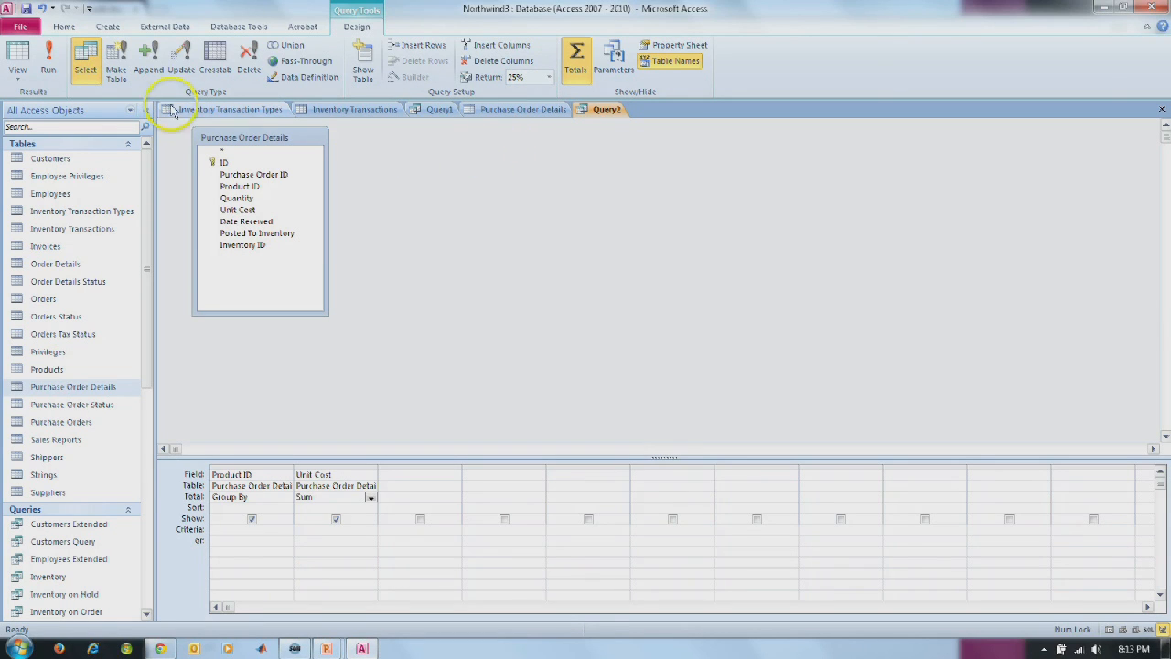
{"action": "left_click", "coordinate": [51, 70]}
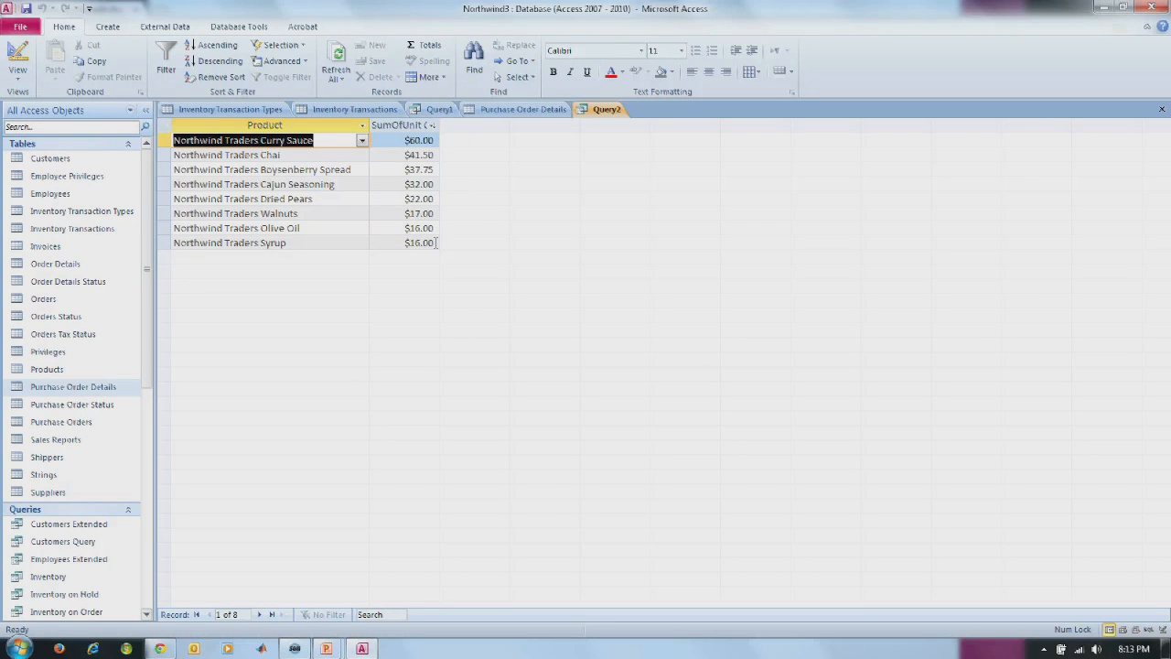
{"action": "left_click", "coordinate": [437, 109]}
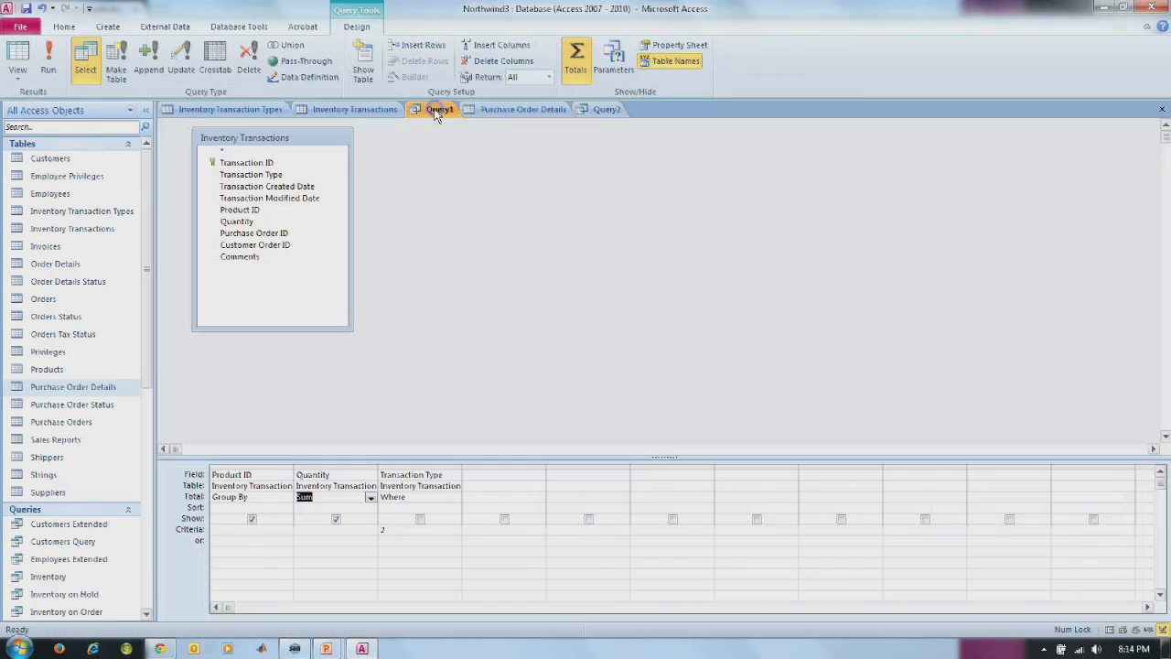
Set Query1's Return limit to 5 rows, giving five quantity sums from Chai 15 to Boysenberry 100.
{"action": "left_click", "coordinate": [48, 62]}
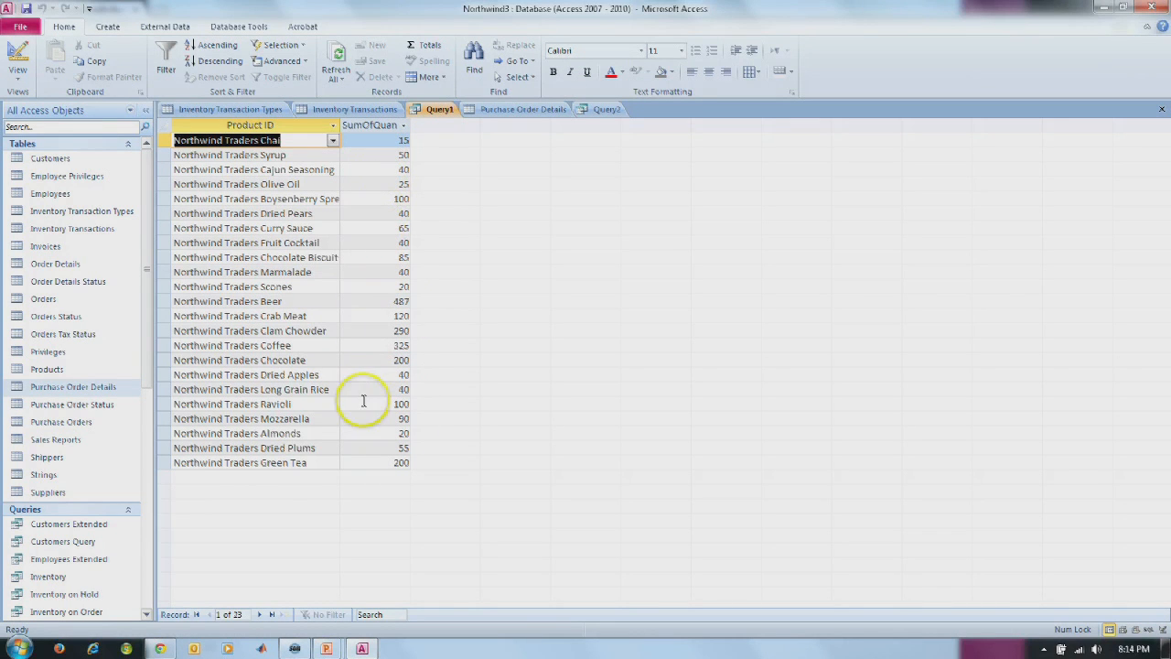
{"action": "left_click", "coordinate": [18, 57]}
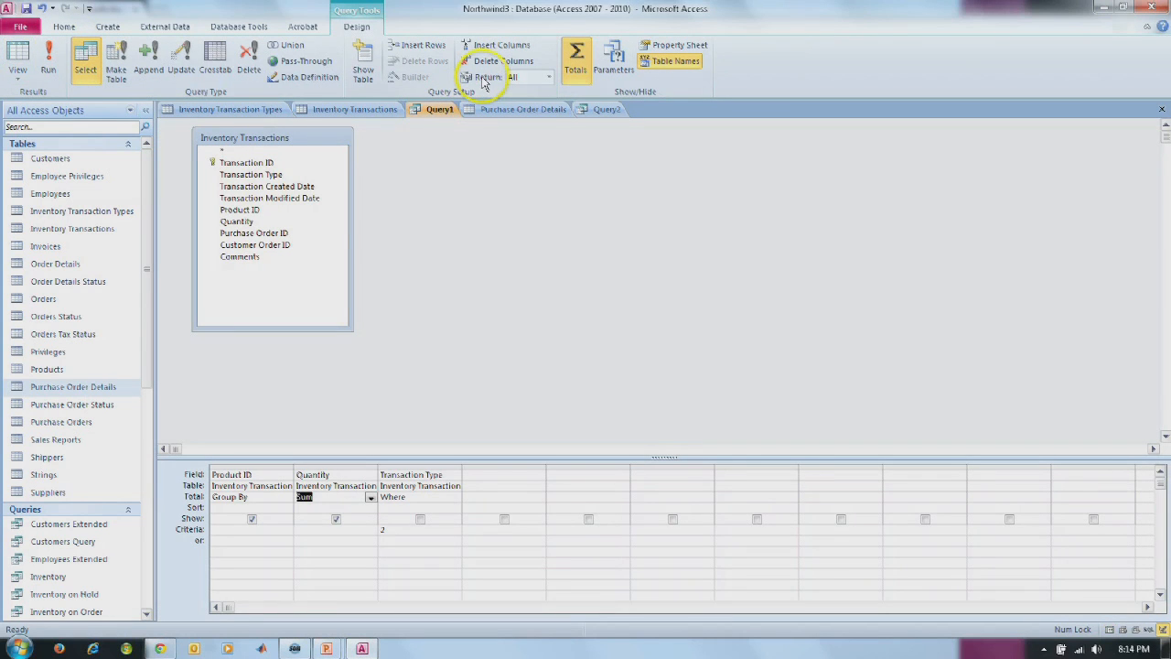
{"action": "left_click", "coordinate": [549, 78]}
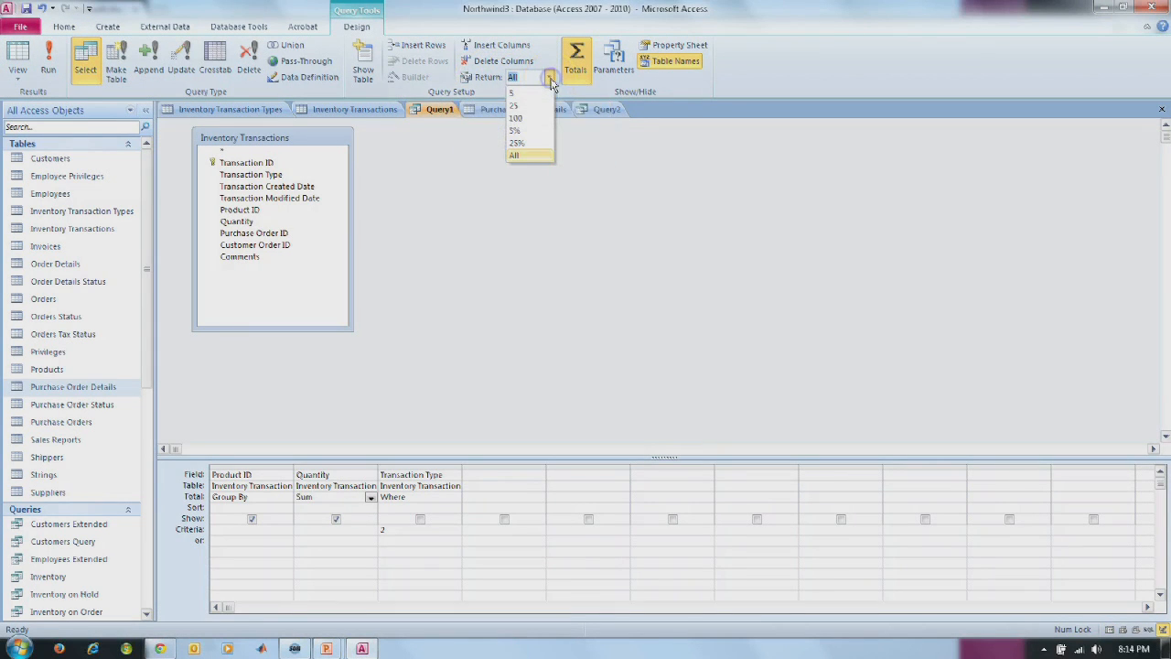
{"action": "left_click", "coordinate": [524, 143]}
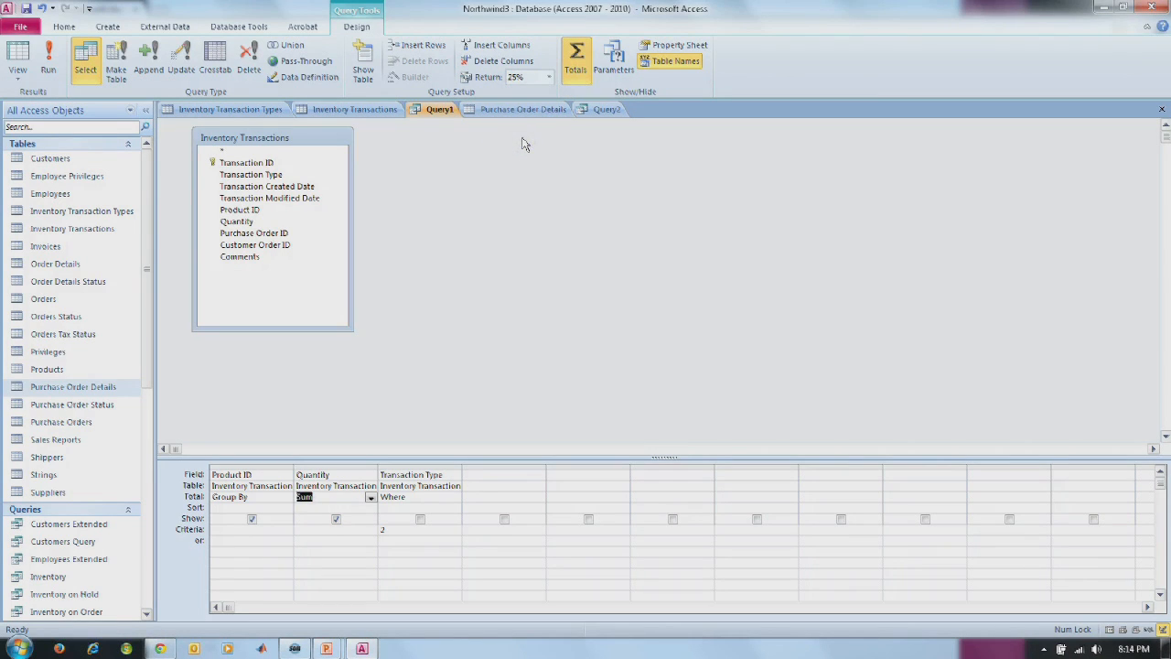
{"action": "left_click", "coordinate": [550, 77]}
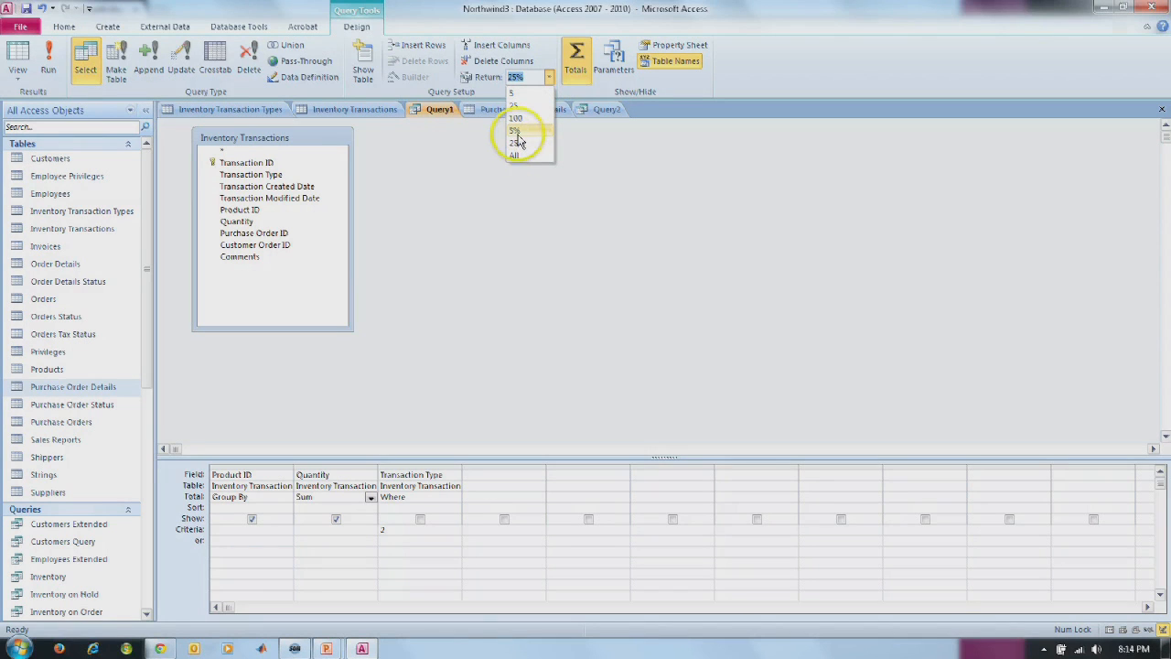
{"action": "left_click", "coordinate": [514, 92]}
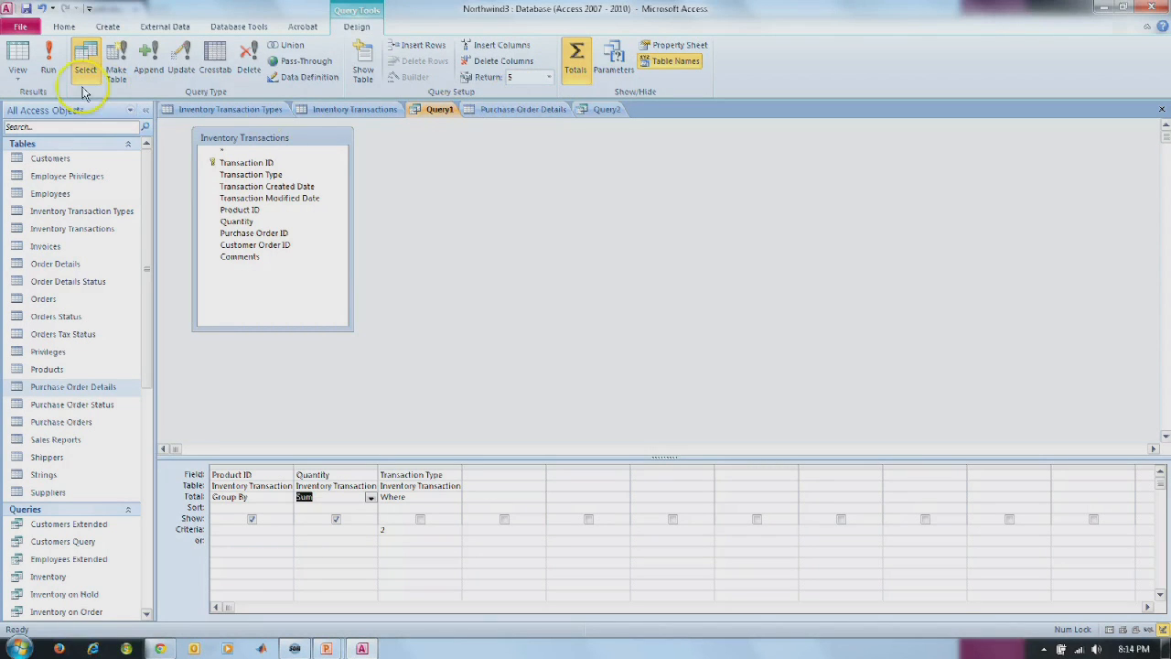
{"action": "left_click", "coordinate": [48, 66]}
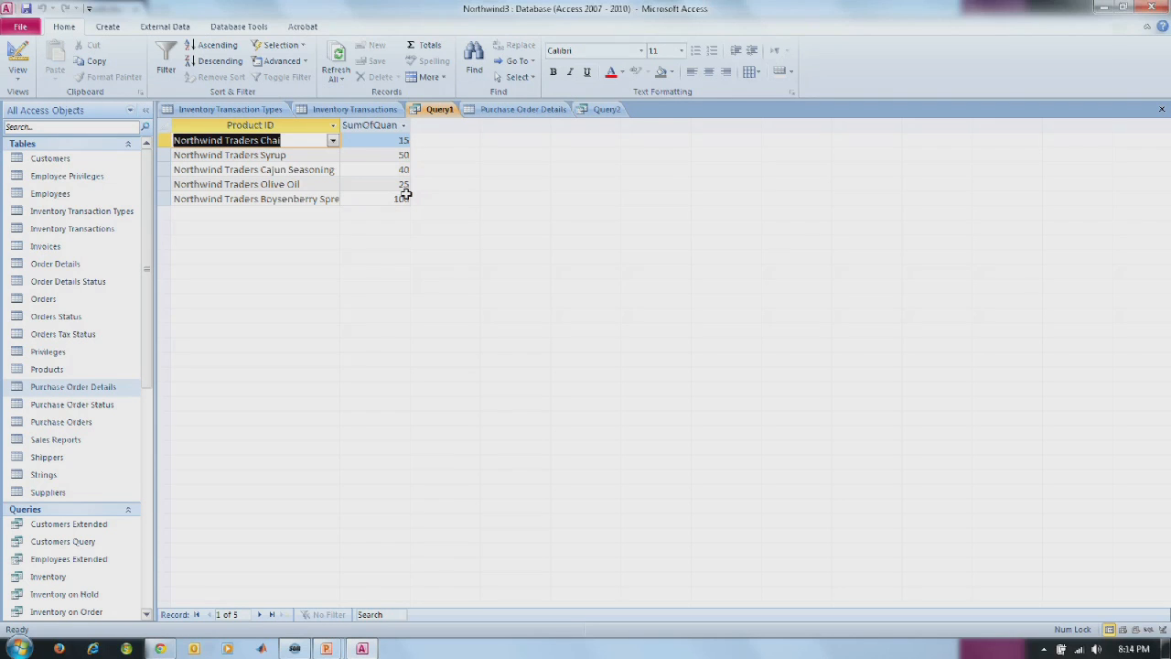
{"action": "left_click", "coordinate": [417, 510]}
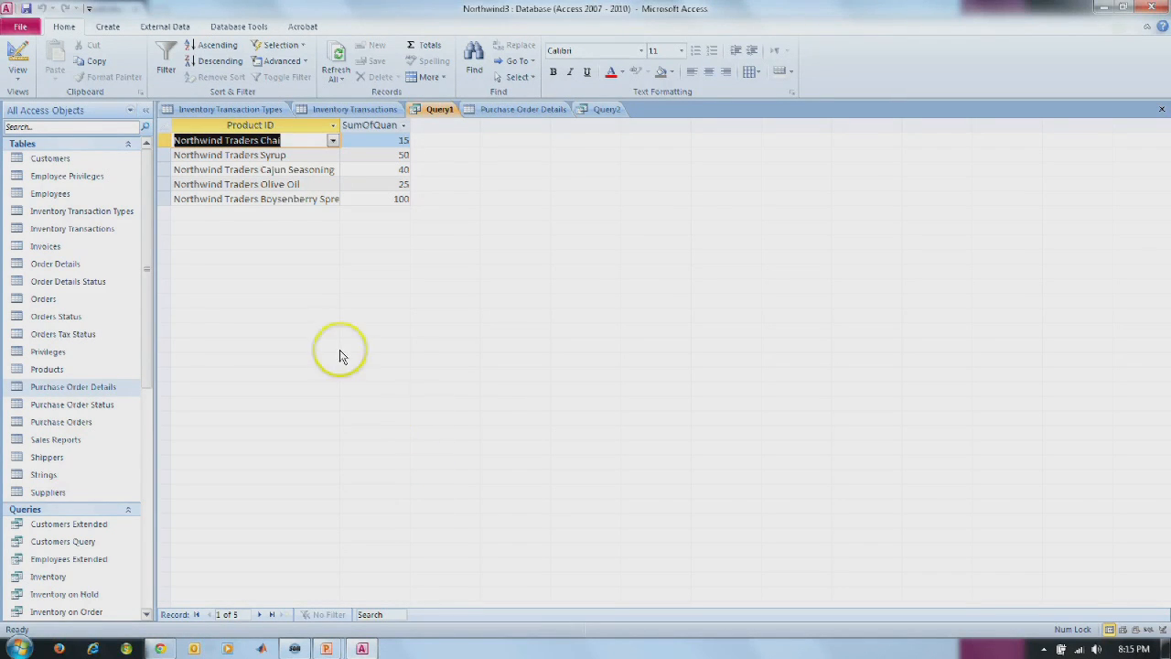
{"action": "left_click", "coordinate": [15, 57]}
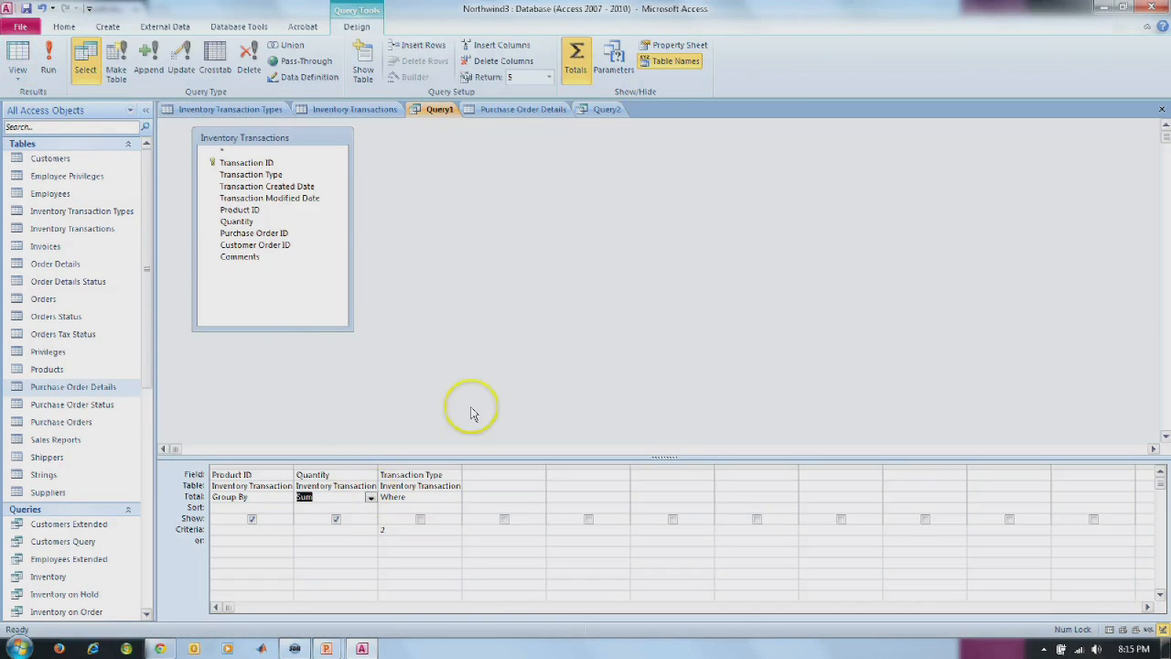
Return all rows, switch Quantity's total to Max, and set the Criteria to 1.
{"action": "left_click", "coordinate": [549, 77]}
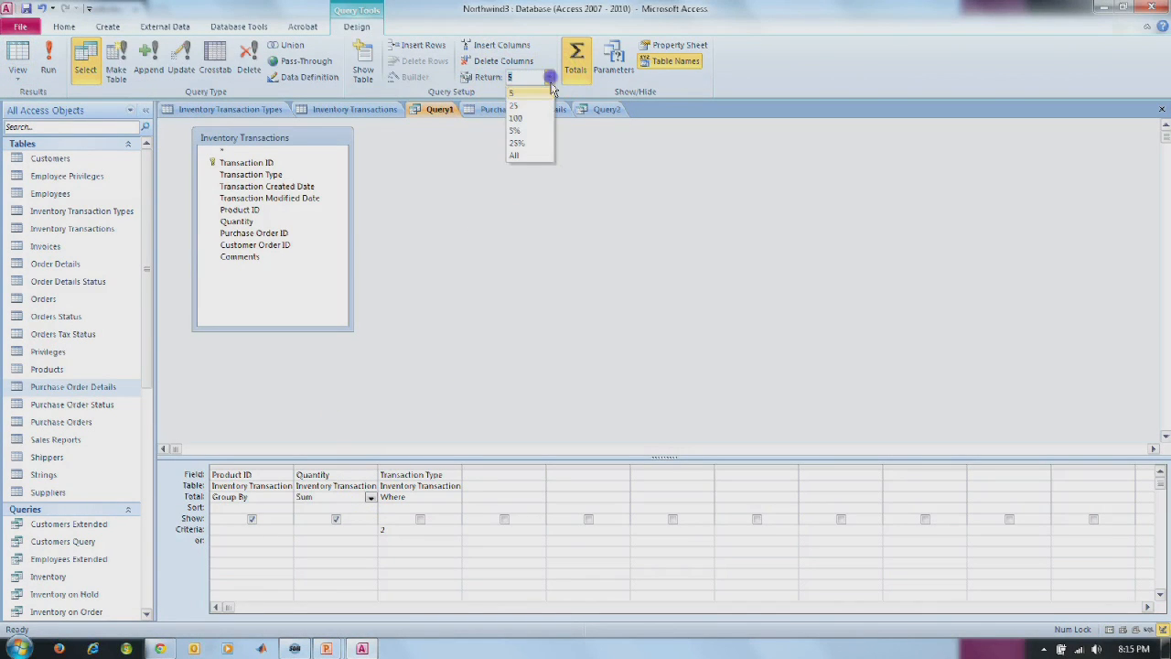
{"action": "left_click", "coordinate": [517, 155]}
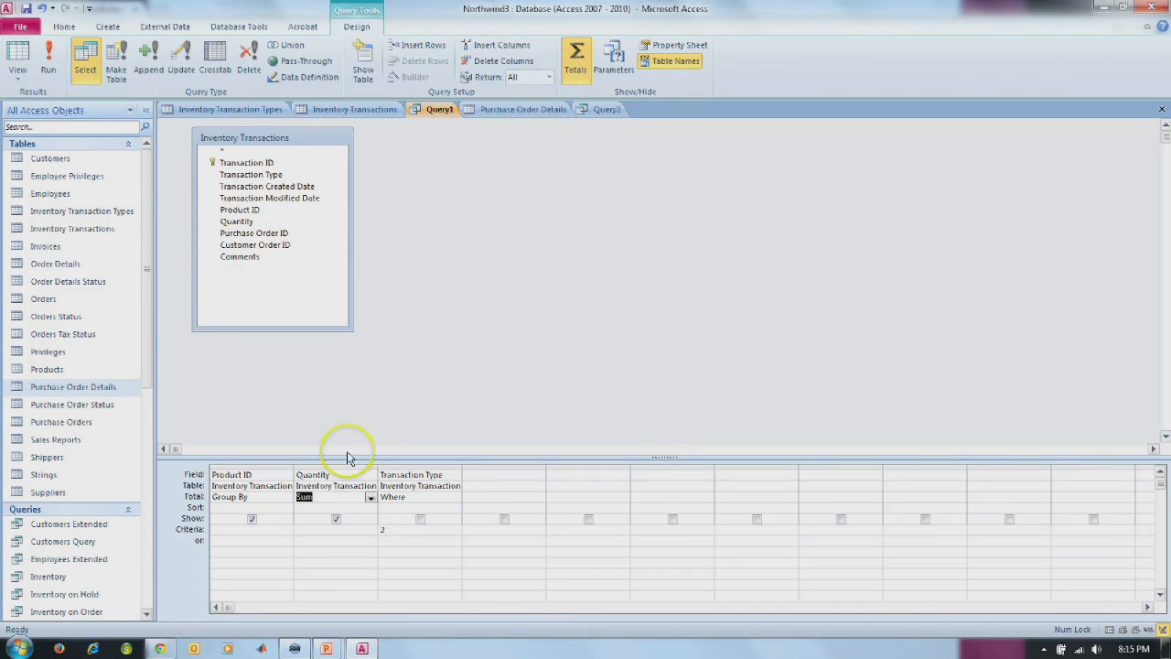
{"action": "left_click", "coordinate": [370, 498]}
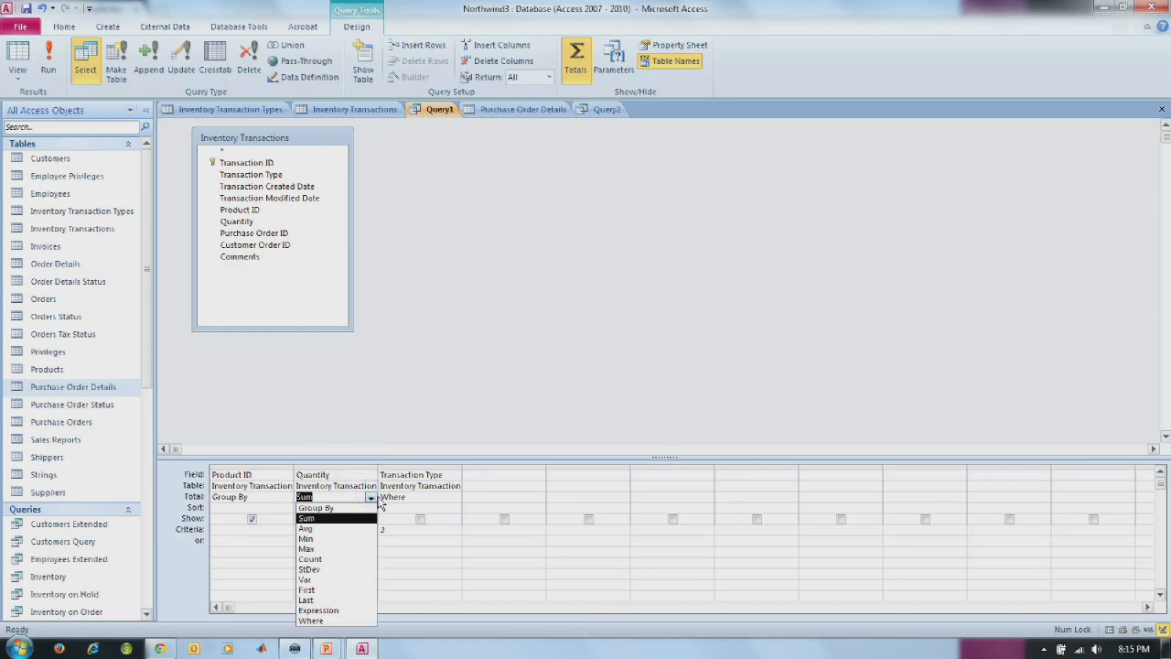
{"action": "left_click", "coordinate": [327, 548]}
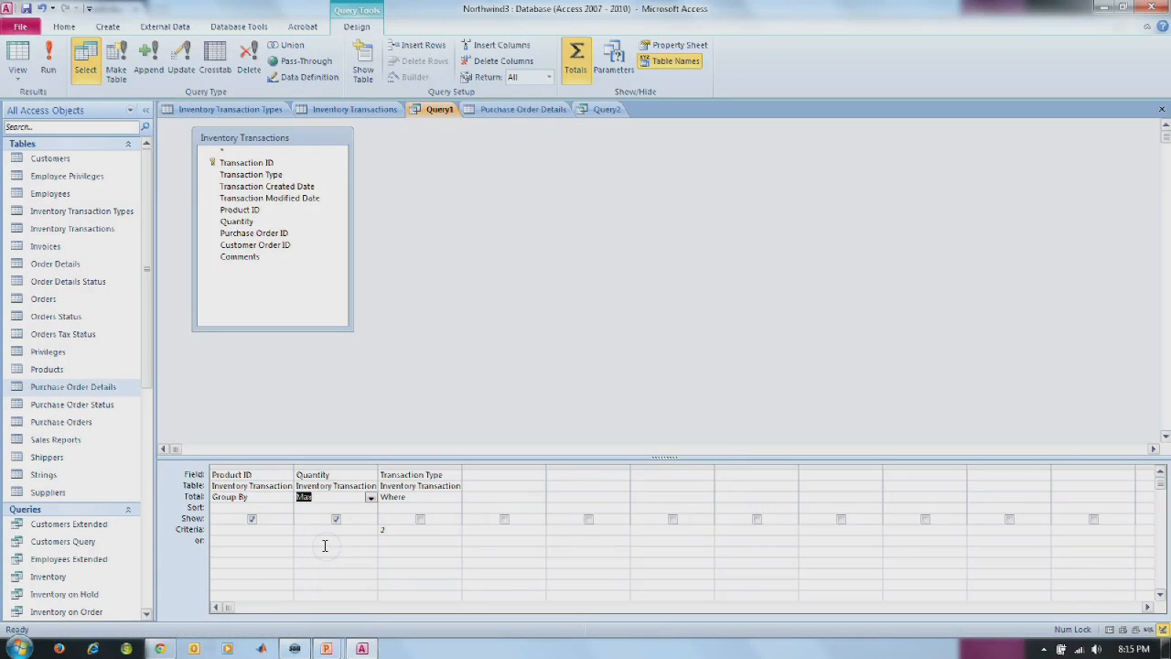
{"action": "left_click_drag", "start_coordinate": [393, 529], "coordinate": [352, 521]}
{"action": "left_click", "coordinate": [47, 57]}
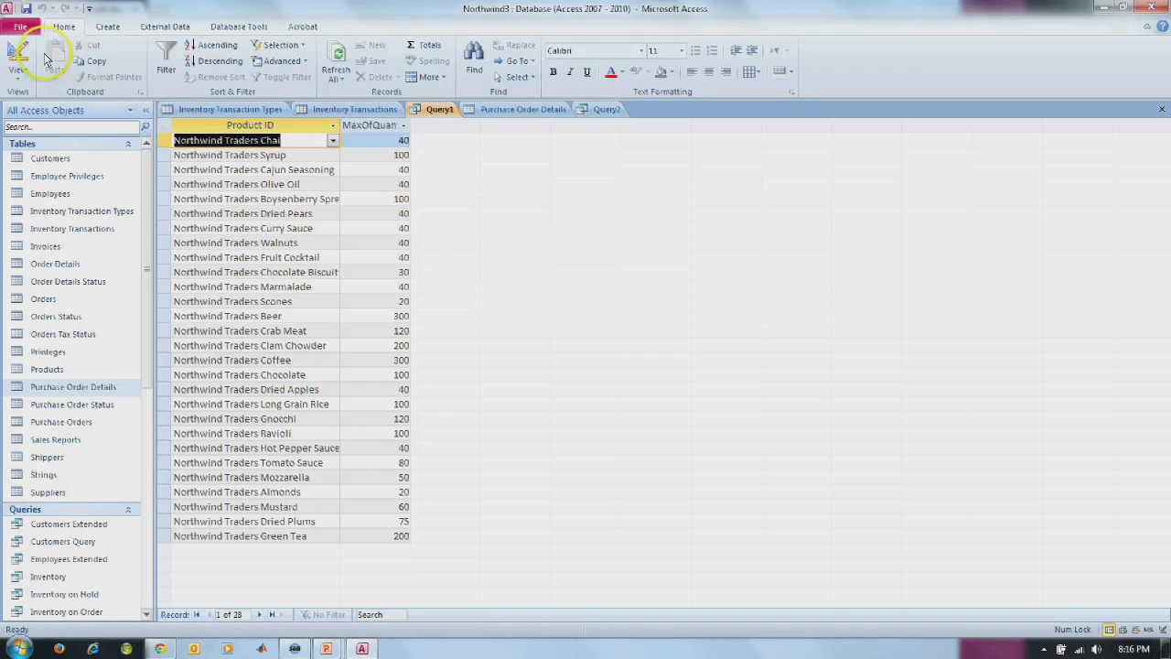
{"action": "left_click", "coordinate": [19, 50]}
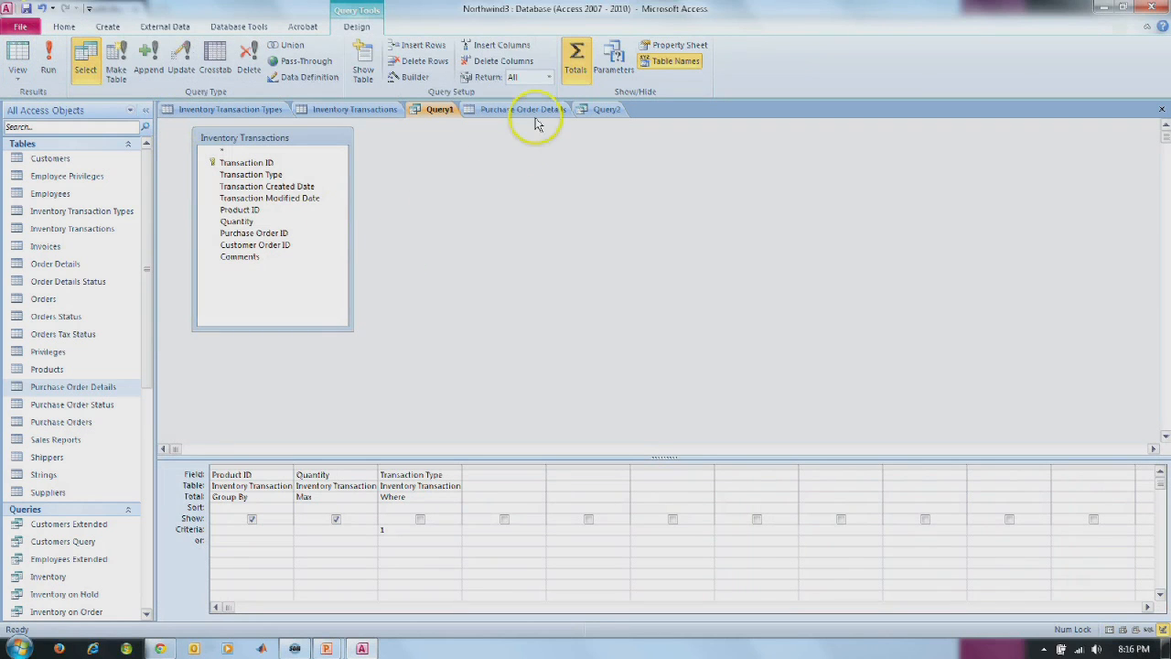
Limit the Max-Quantity results to the top 25%, yielding 7 products.
{"action": "left_click", "coordinate": [550, 78]}
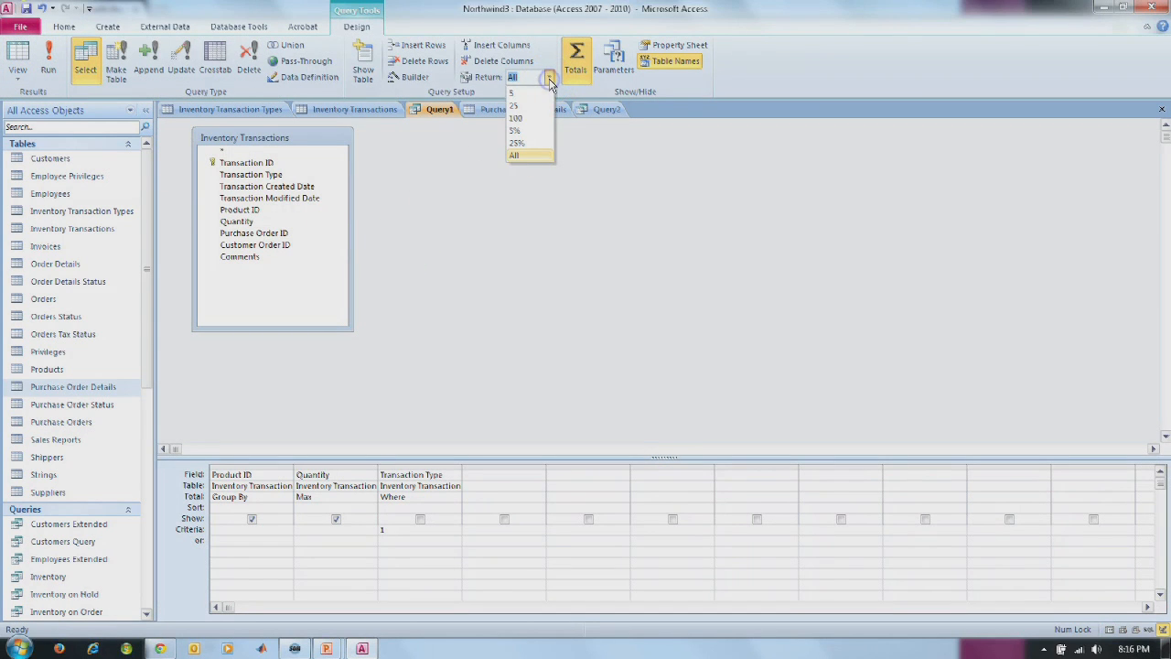
{"action": "left_click", "coordinate": [529, 144]}
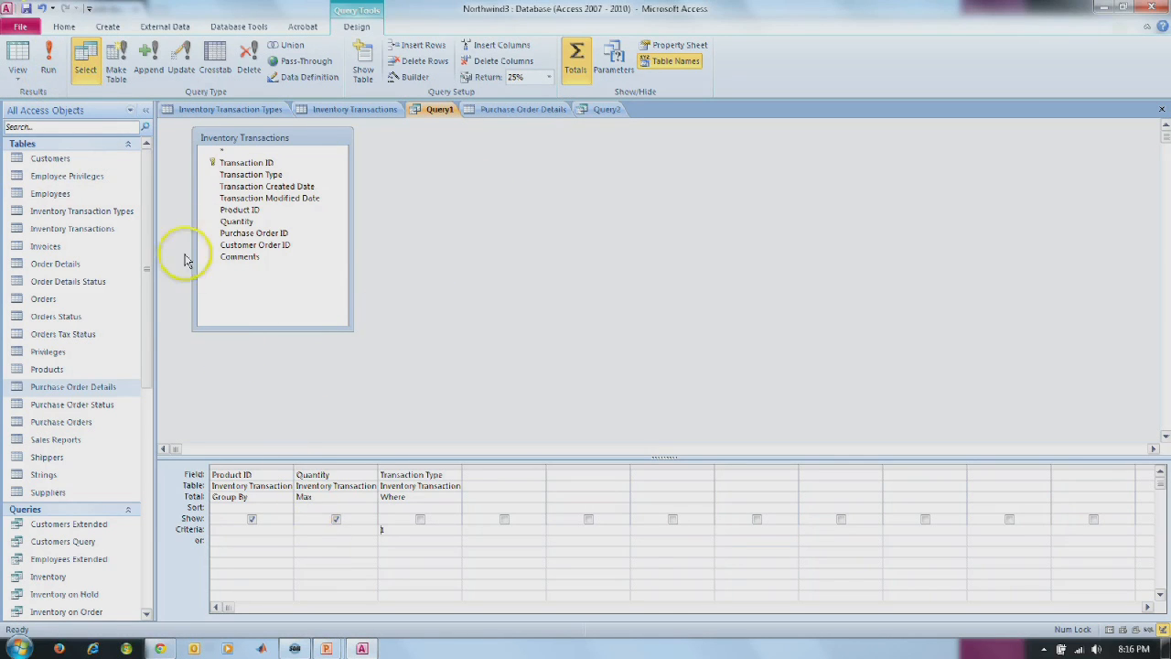
{"action": "left_click", "coordinate": [51, 57]}
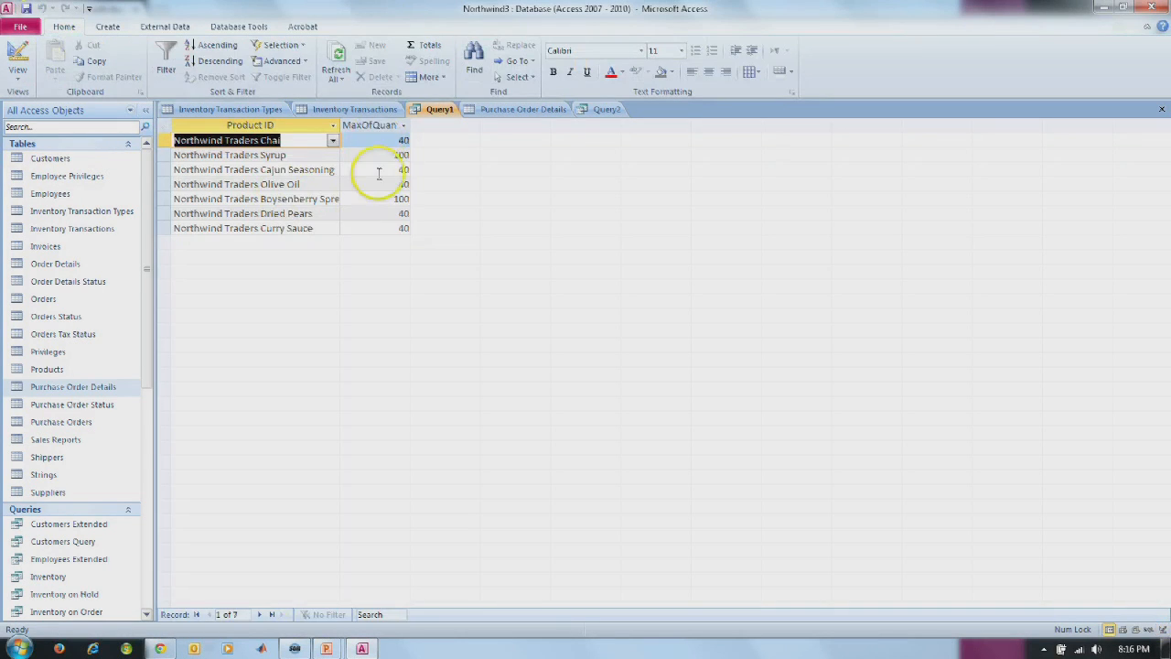